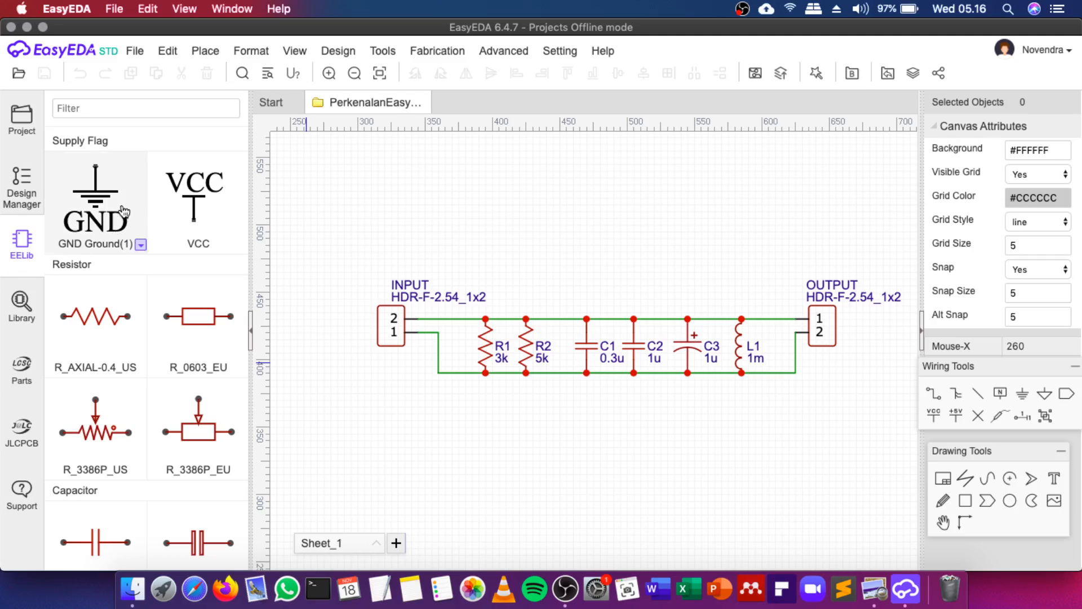
# Browse the EELib component categories from the supply flags down to the regulators and displays
pyautogui.scroll(-10, 130, 213)
pyautogui.scroll(-5, 131, 220)
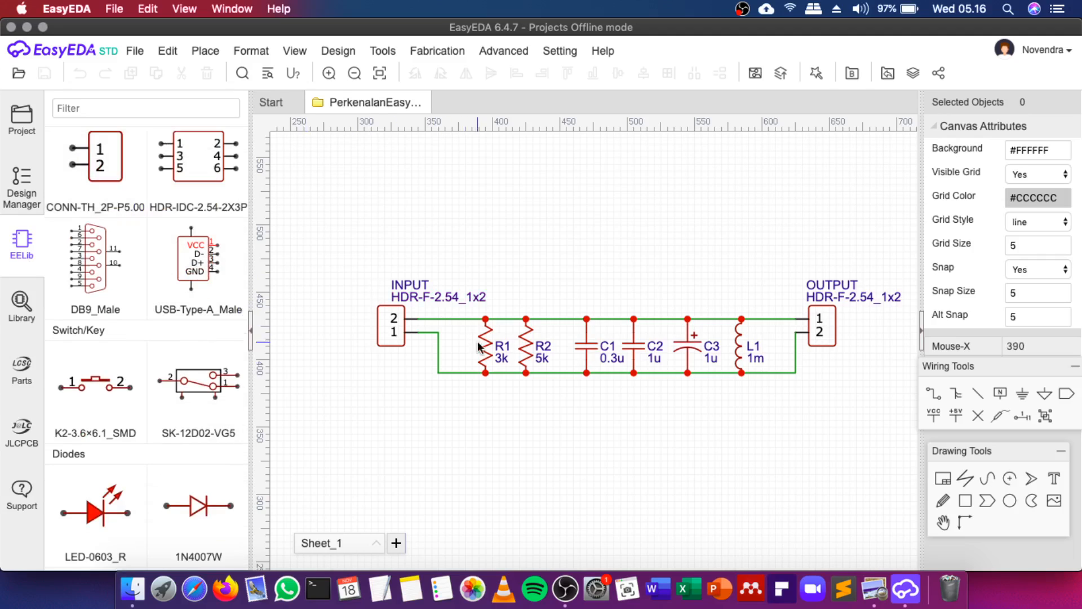
pyautogui.scroll(-10, 129, 372)
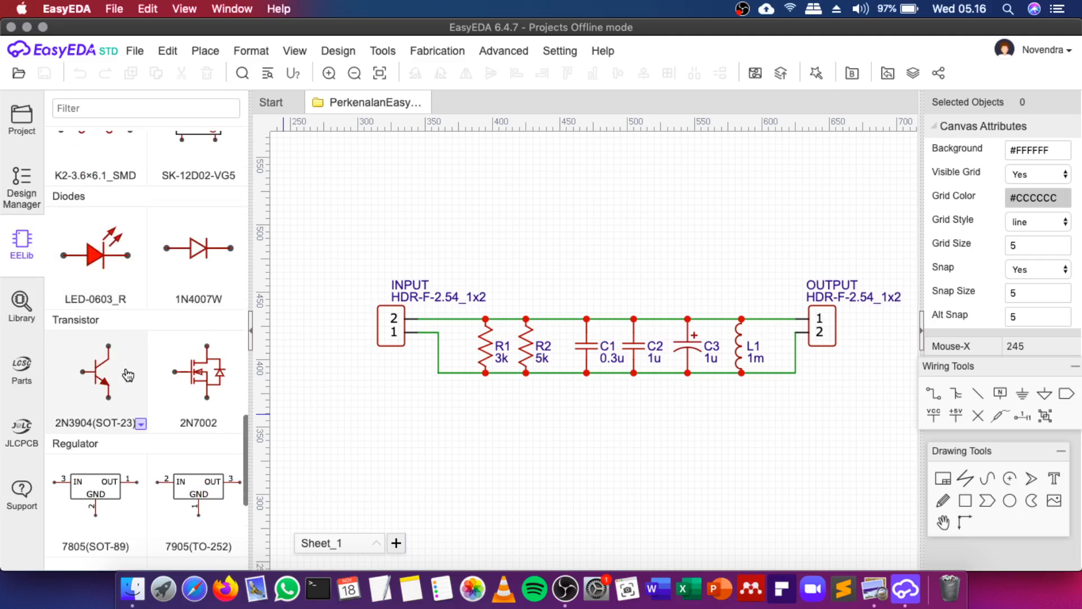
pyautogui.scroll(2, 127, 366)
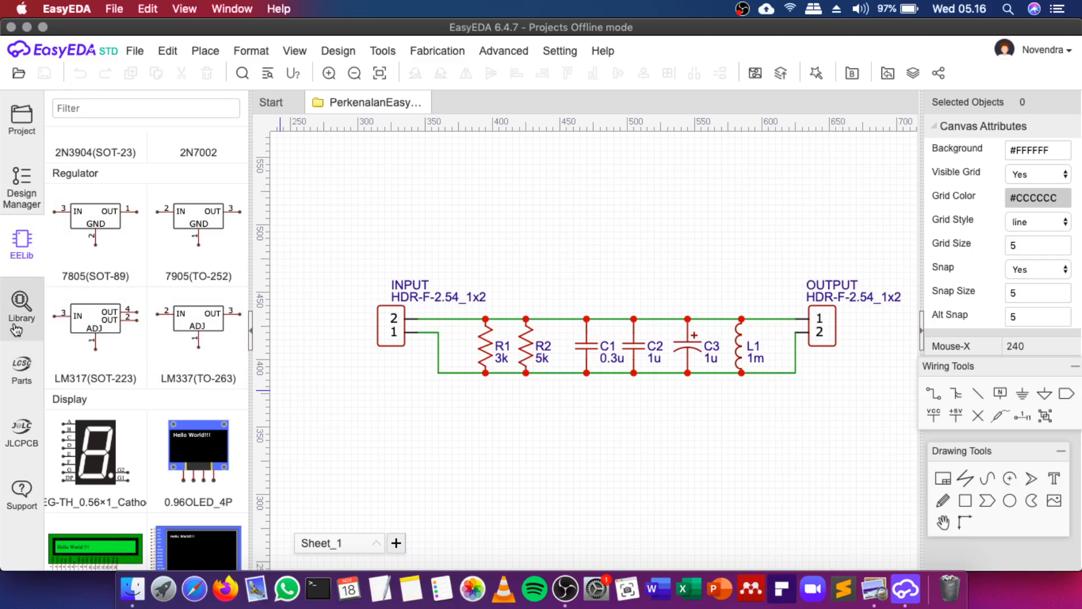
# Switch to Preview and examine the Digispark_AT-Tiny 85.jpg schematic around the ATTINY85 chip, then return to EasyEDA
pyautogui.click(873, 588)
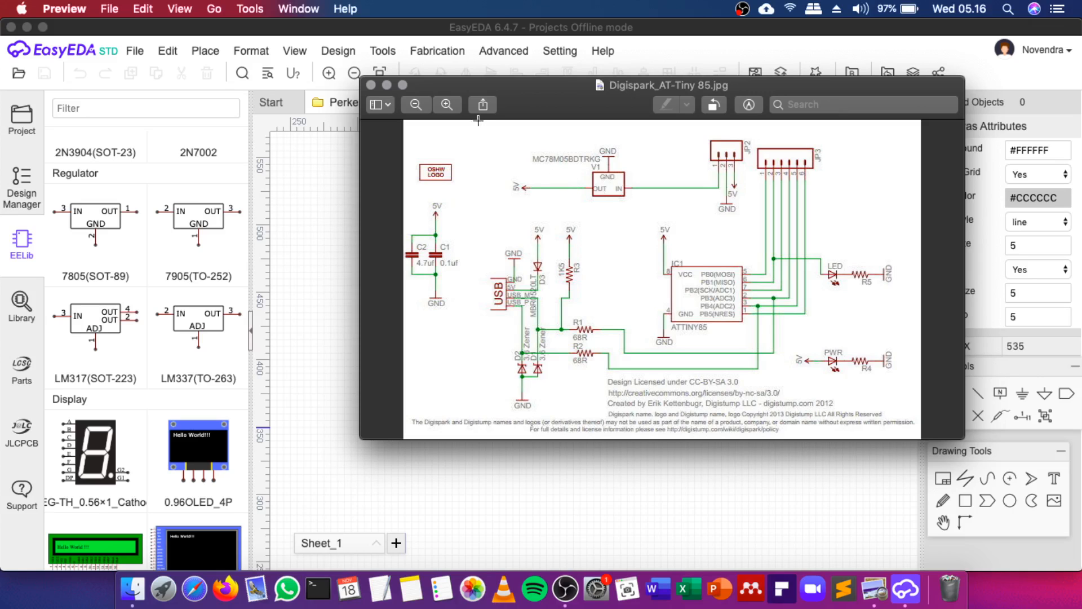
pyautogui.click(447, 104)
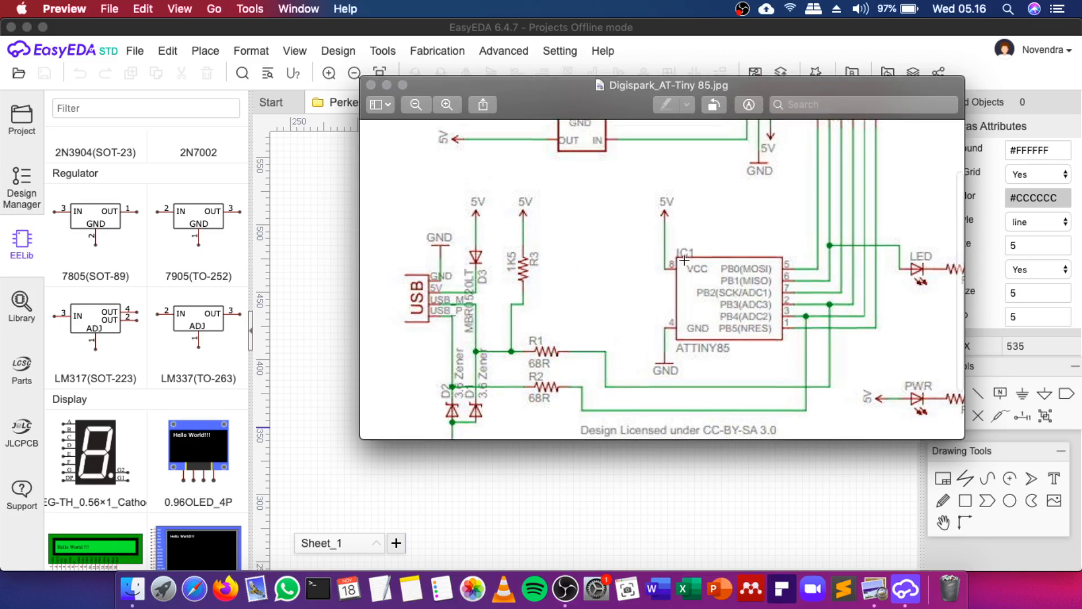
pyautogui.scroll(-2, 684, 259)
pyautogui.scroll(5, 684, 259)
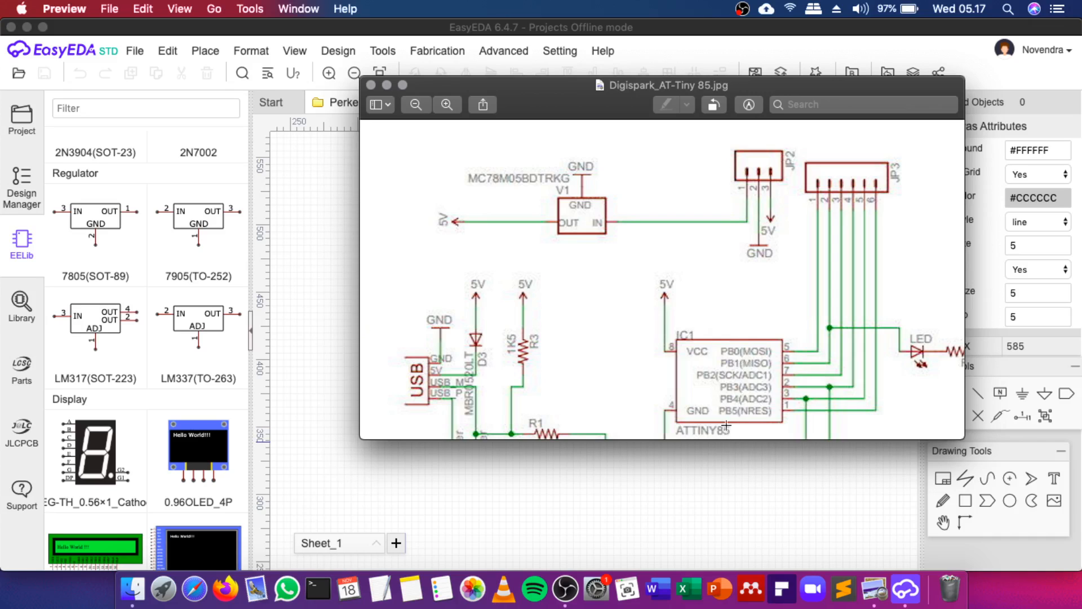
pyautogui.click(415, 104)
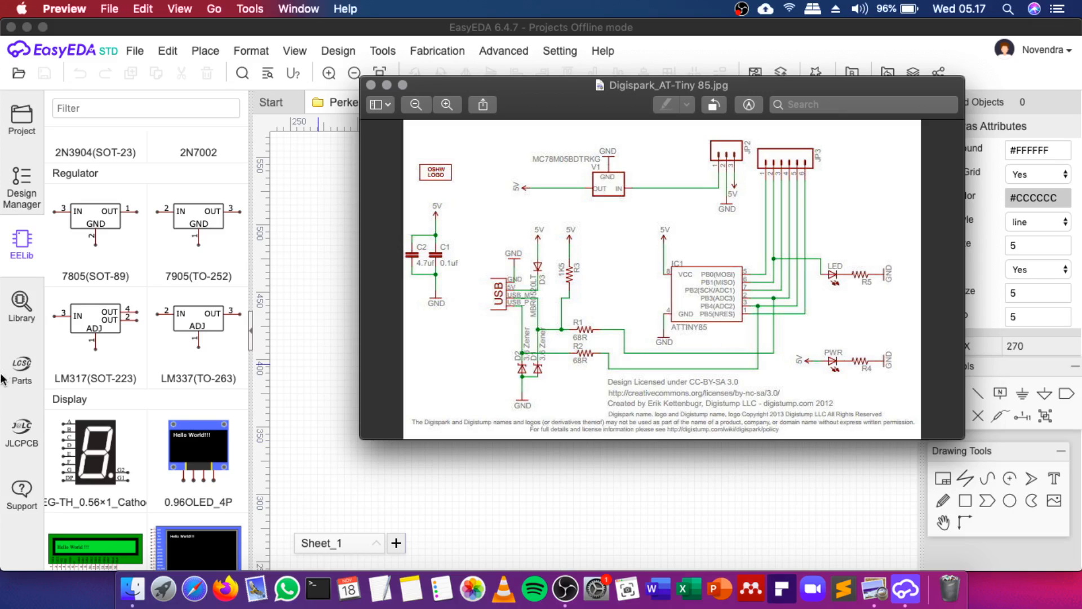
pyautogui.click(316, 263)
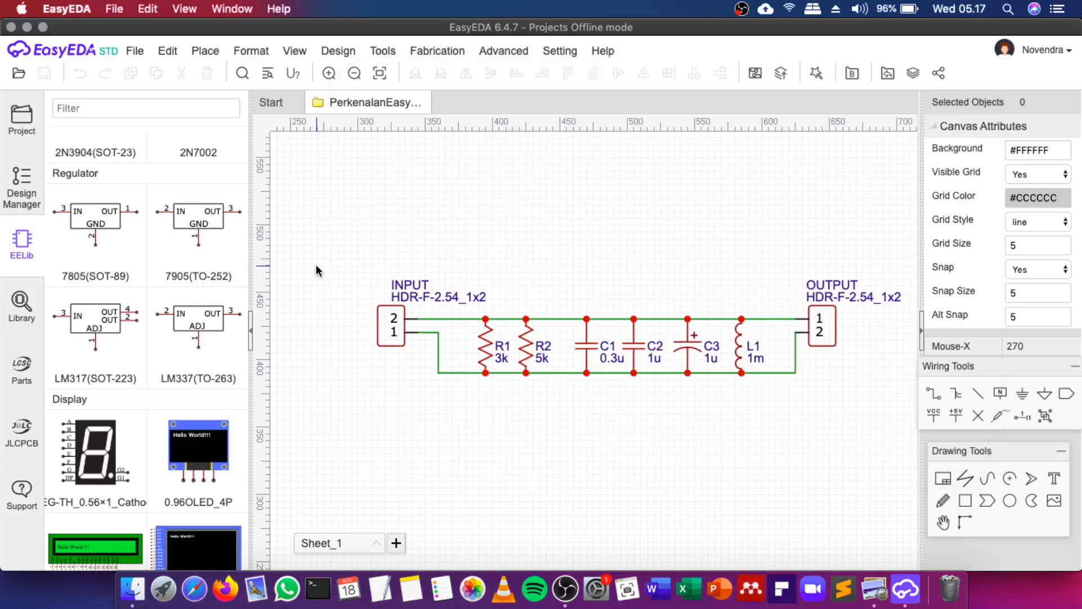
# Filter EELib for "at", then search the component library for "attiny 85"
pyautogui.click(91, 108)
pyautogui.write('at')
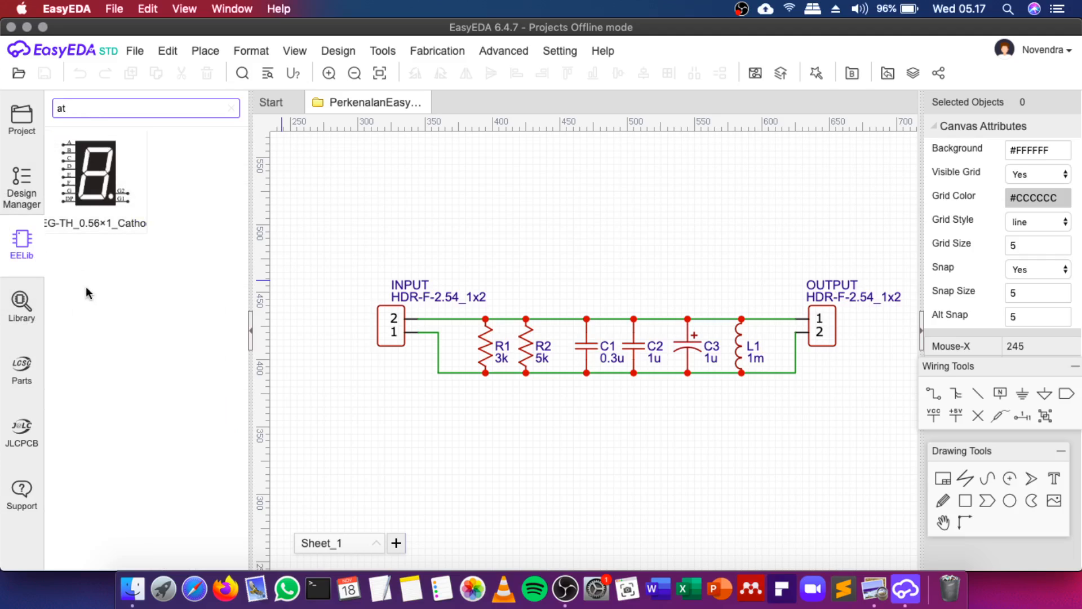
pyautogui.click(22, 317)
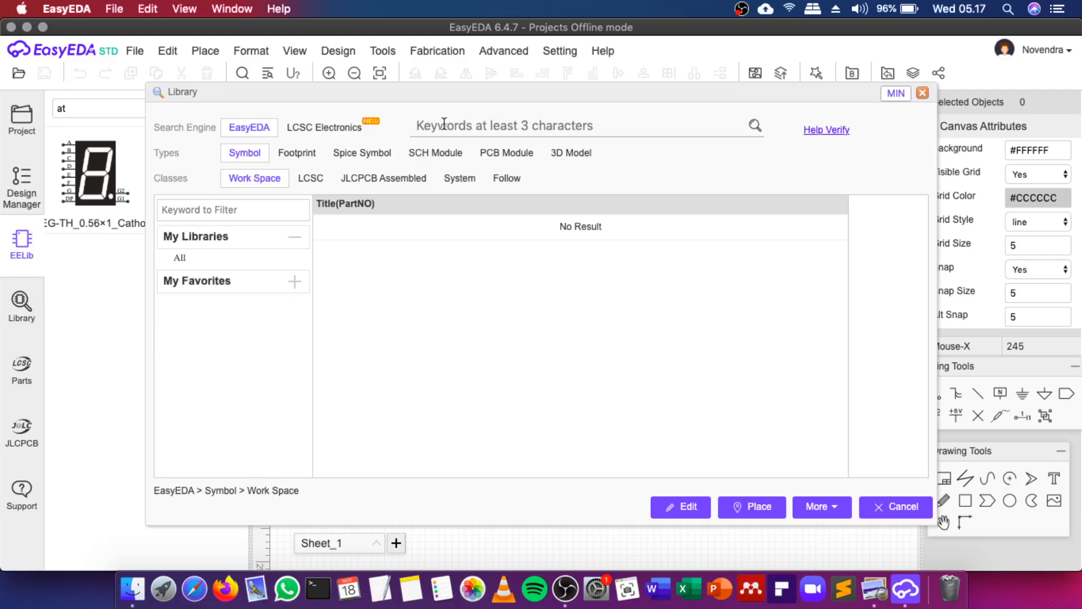
pyautogui.write('attiny 85')
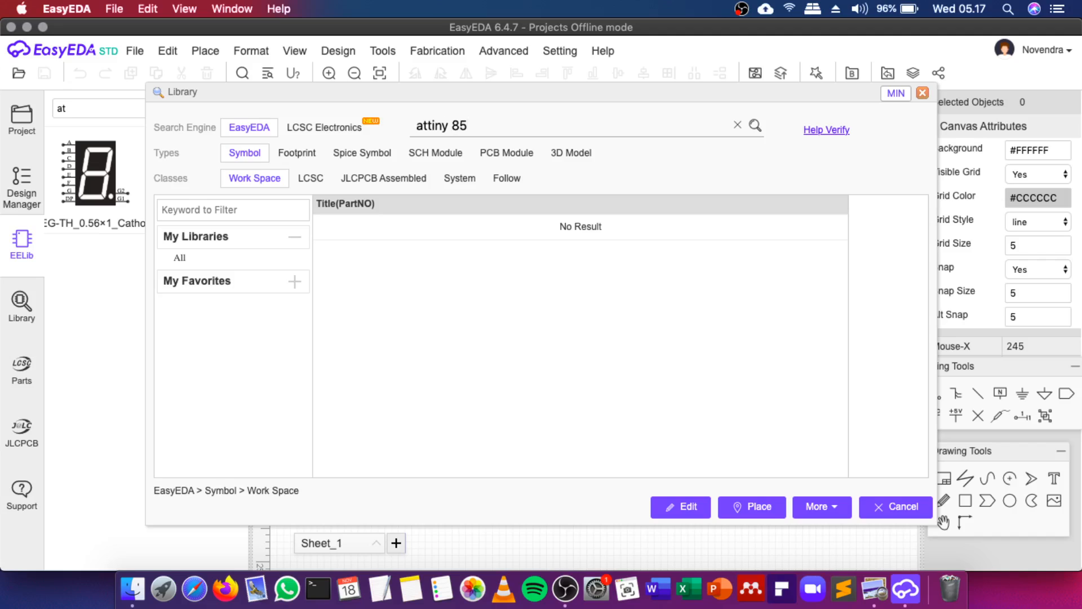
pyautogui.press('Return')
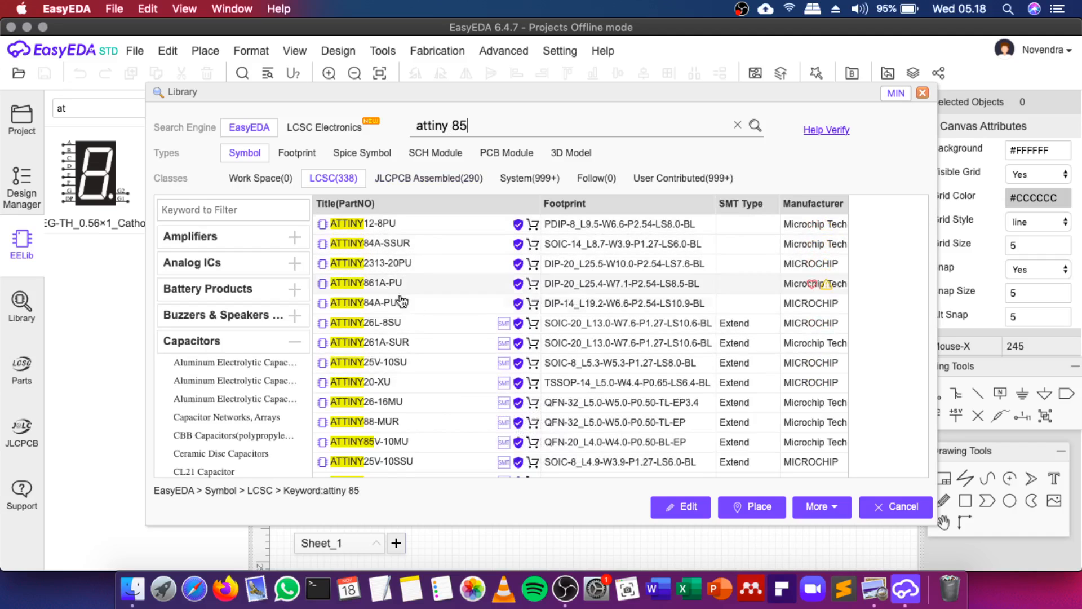
# Preview the ATTINY85V-10MU and ATTINY85-20SU parts in the LCSC results, widening the Library dialog to show their images
pyautogui.scroll(-1, 421, 394)
pyautogui.scroll(-1, 414, 411)
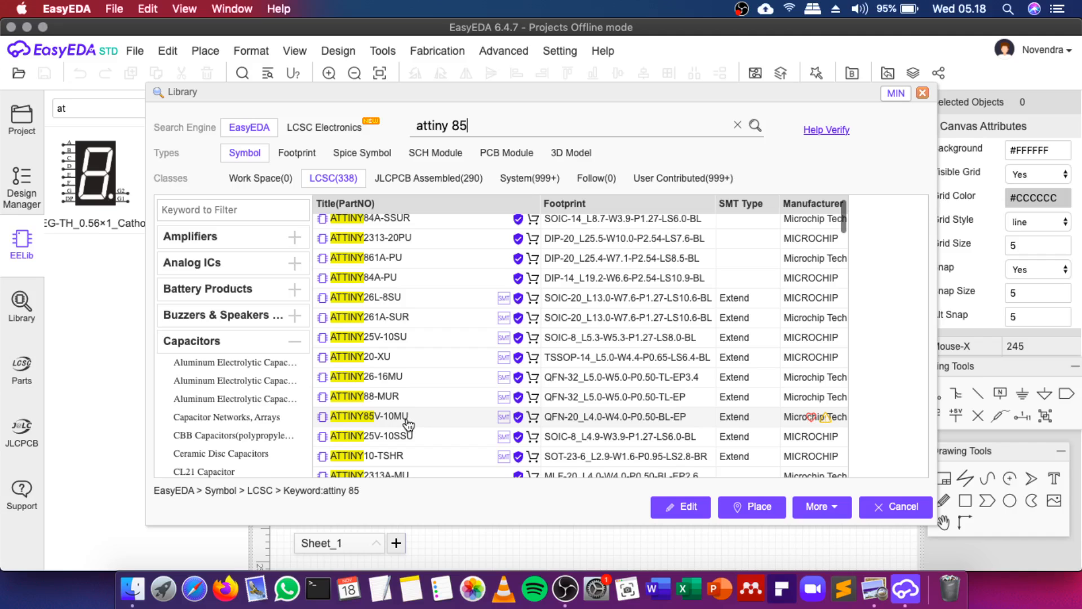
pyautogui.click(407, 417)
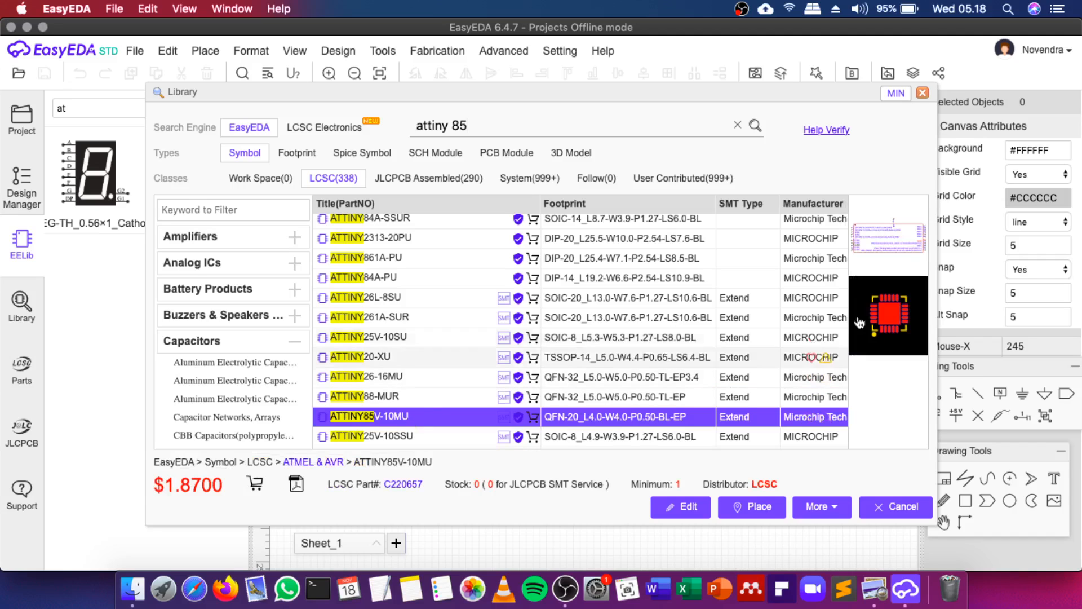
pyautogui.moveTo(936, 259); pyautogui.dragTo(1029, 265)
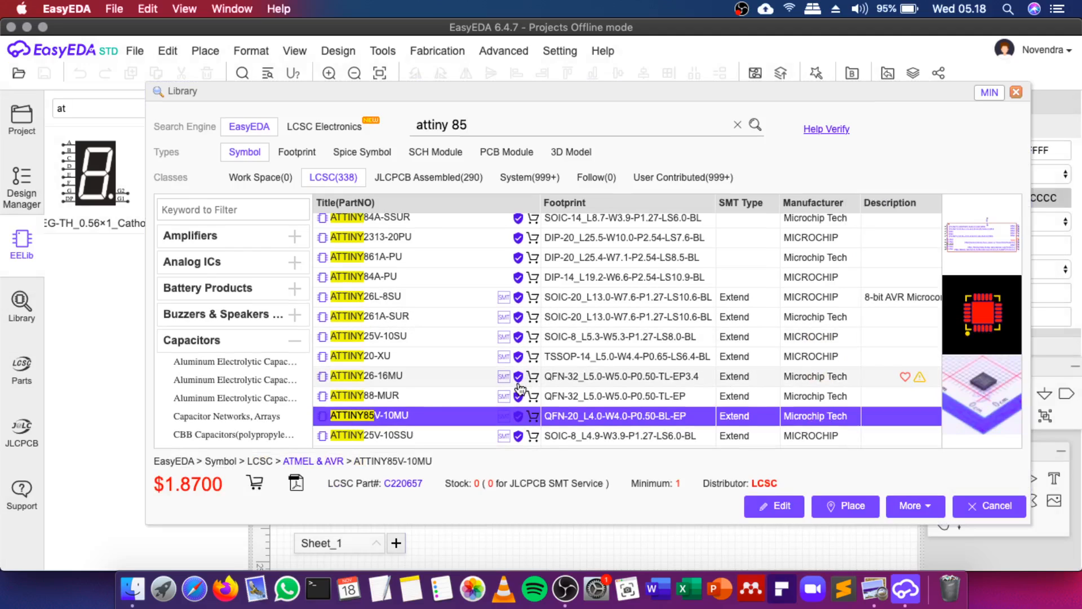
pyautogui.scroll(-10, 392, 424)
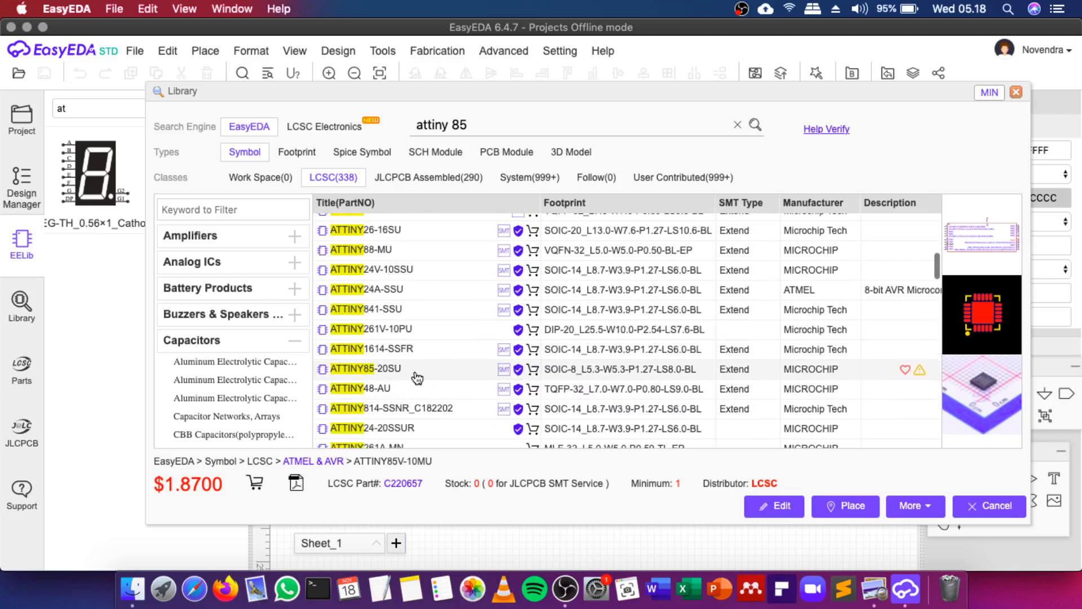
pyautogui.click(417, 372)
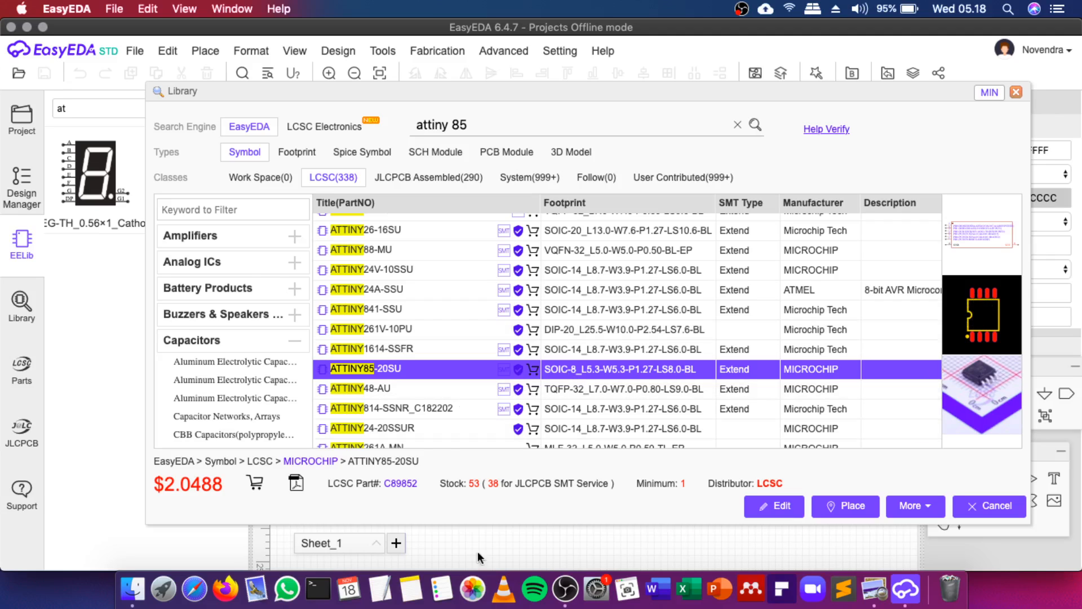
# Check the ATTINY85 in the Digispark reference image, then preview ATTINY85V-10MU in the library results again
pyautogui.click(877, 587)
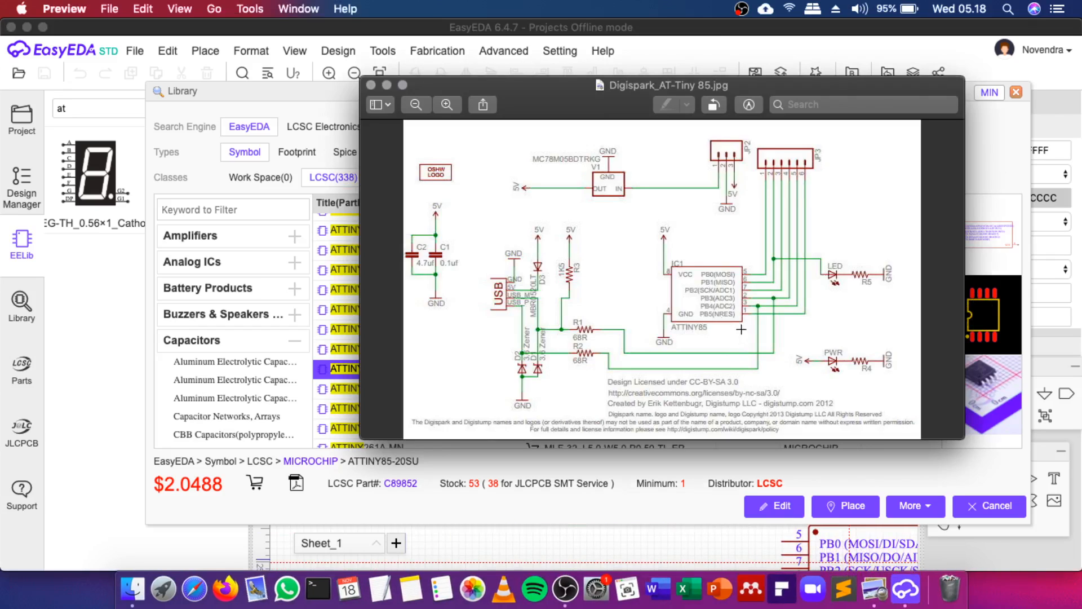
pyautogui.click(387, 84)
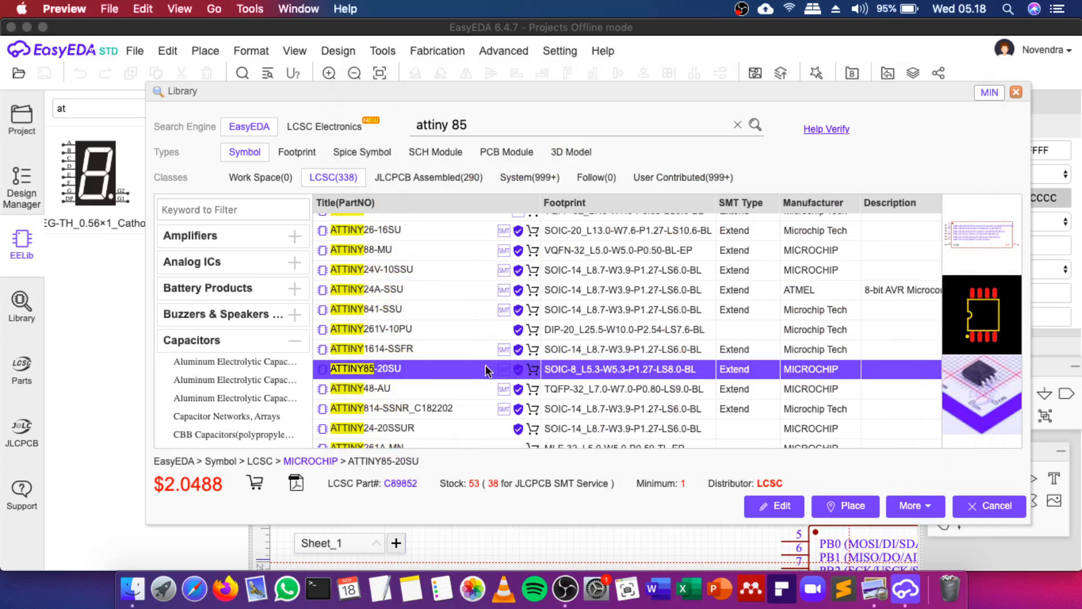
pyautogui.scroll(4, 400, 267)
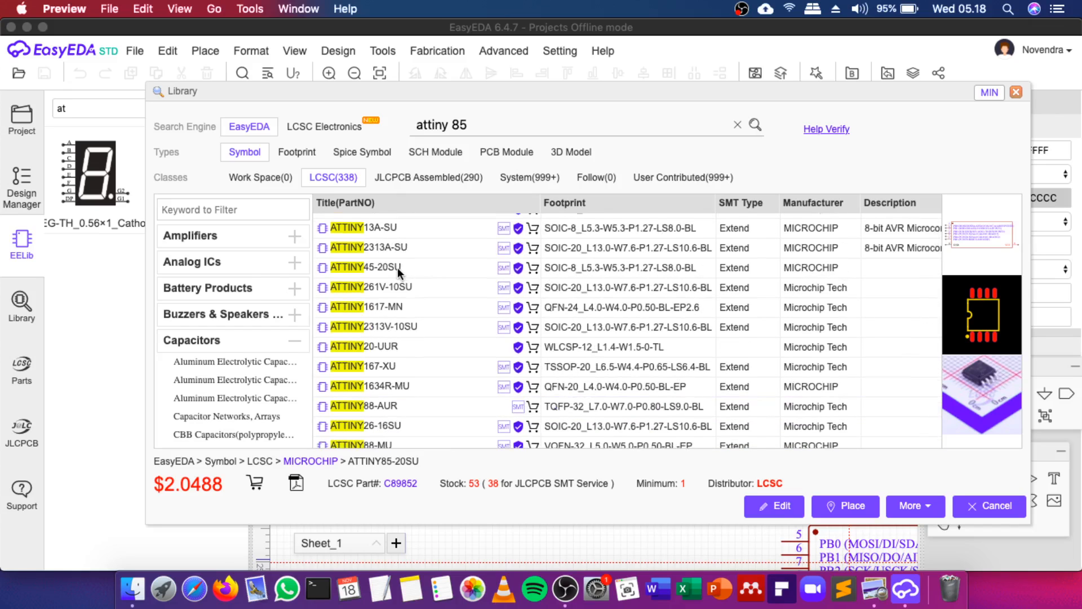
pyautogui.scroll(4, 397, 267)
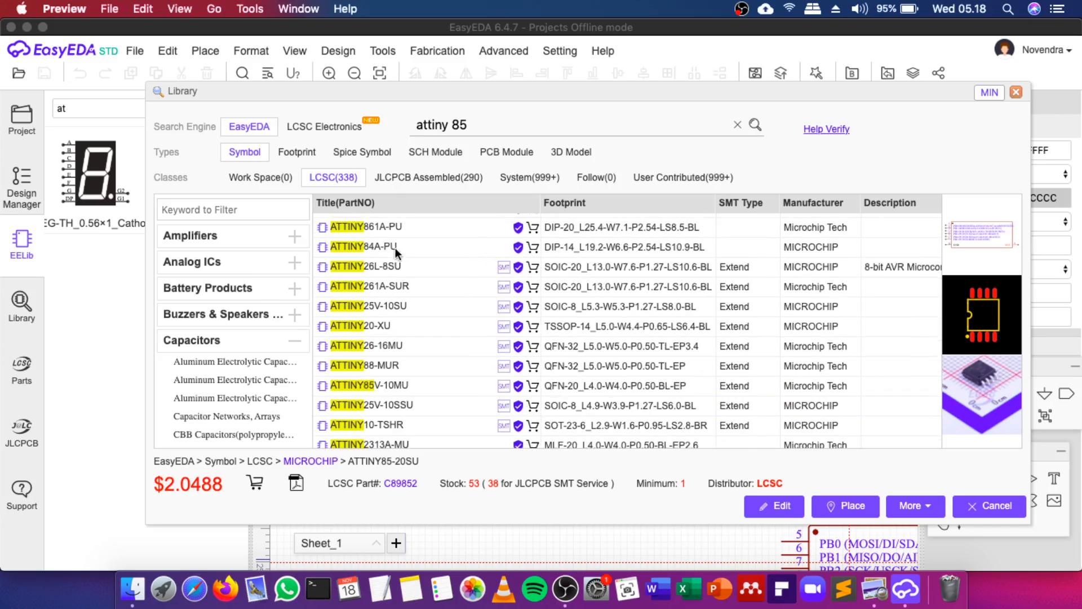
pyautogui.scroll(3, 396, 256)
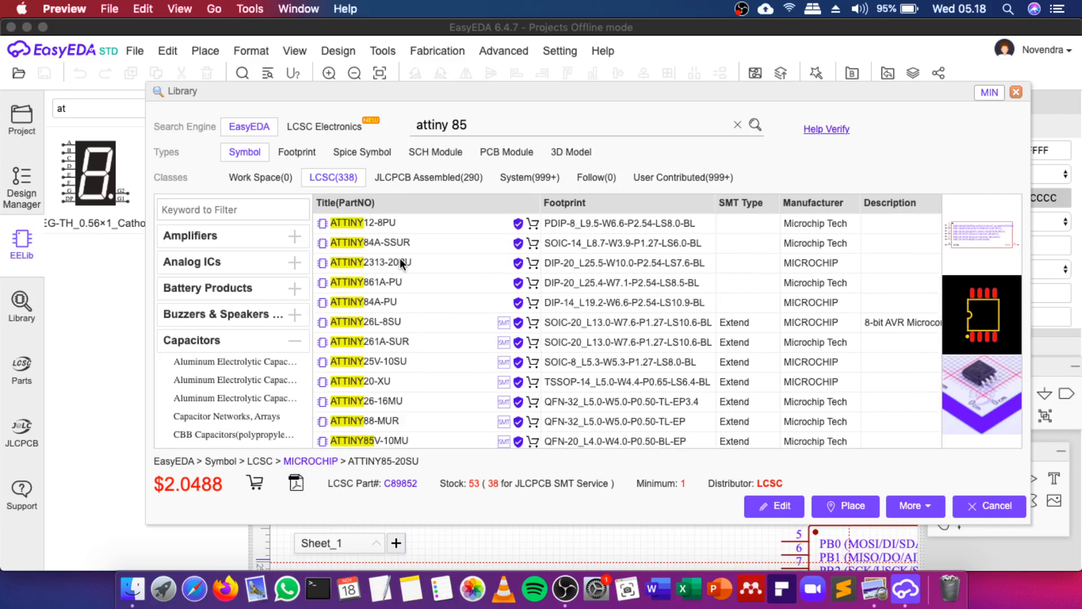
pyautogui.click(385, 441)
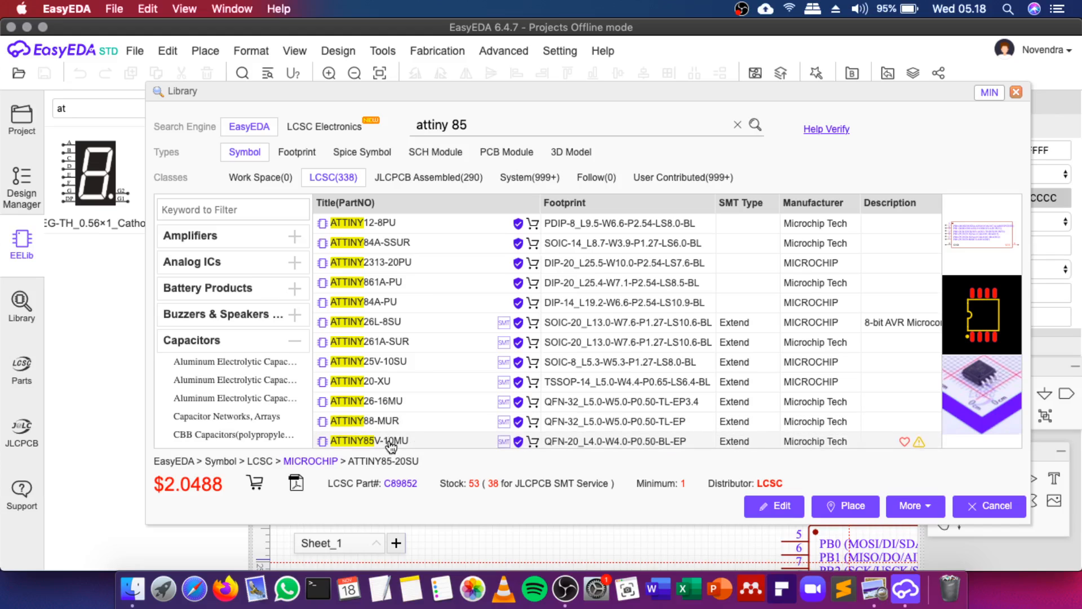
pyautogui.click(390, 441)
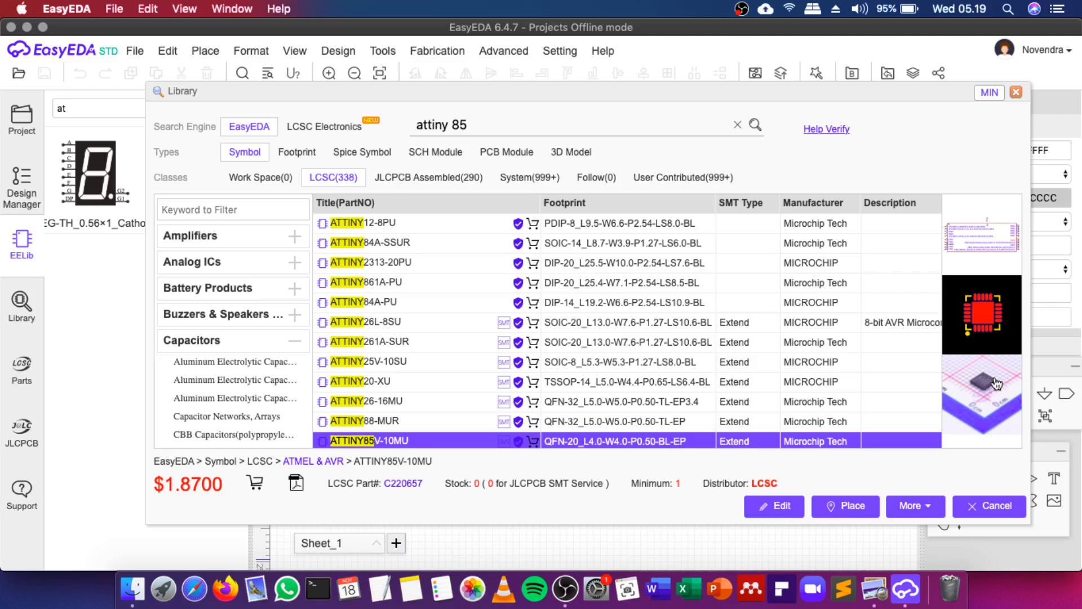
# Select ATTINY85-20SU with the SOIC-8 footprint in the LCSC results and look through the entries below it
pyautogui.scroll(-3, 464, 413)
pyautogui.scroll(-5, 465, 413)
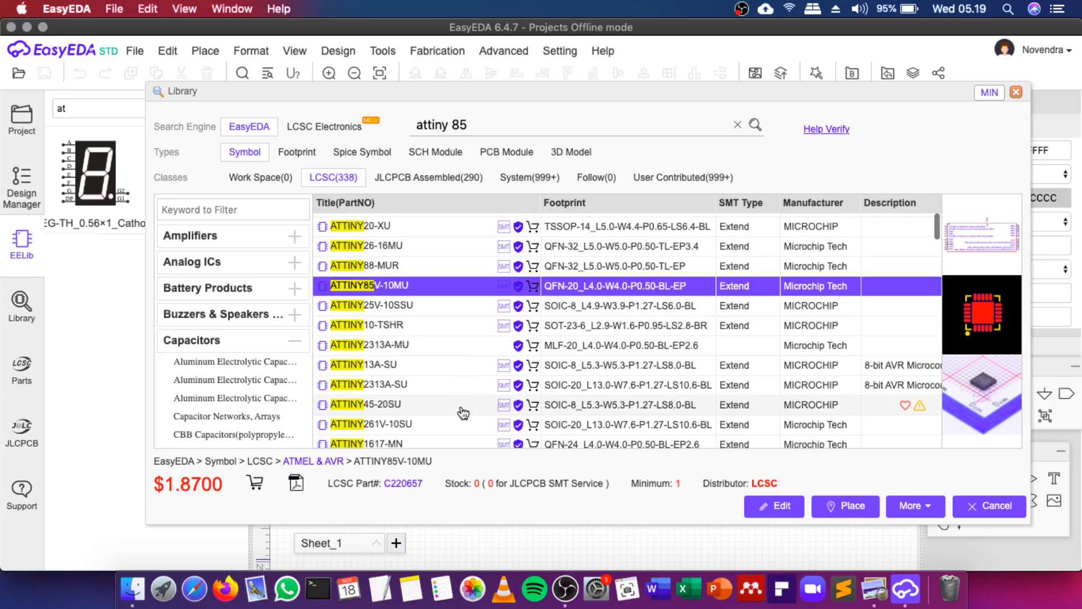
pyautogui.scroll(-5, 462, 413)
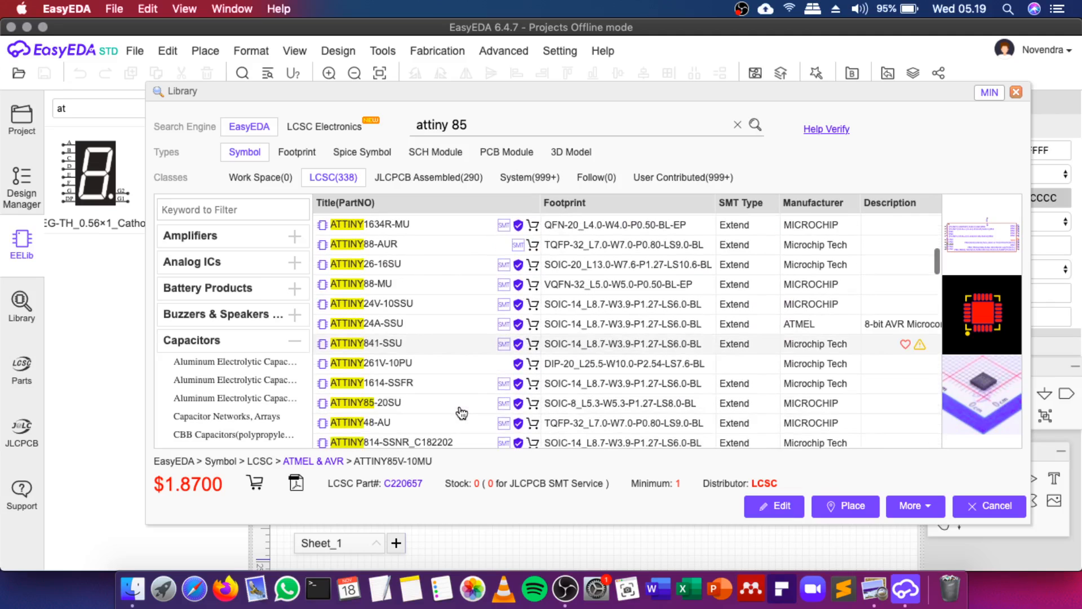
pyautogui.click(395, 409)
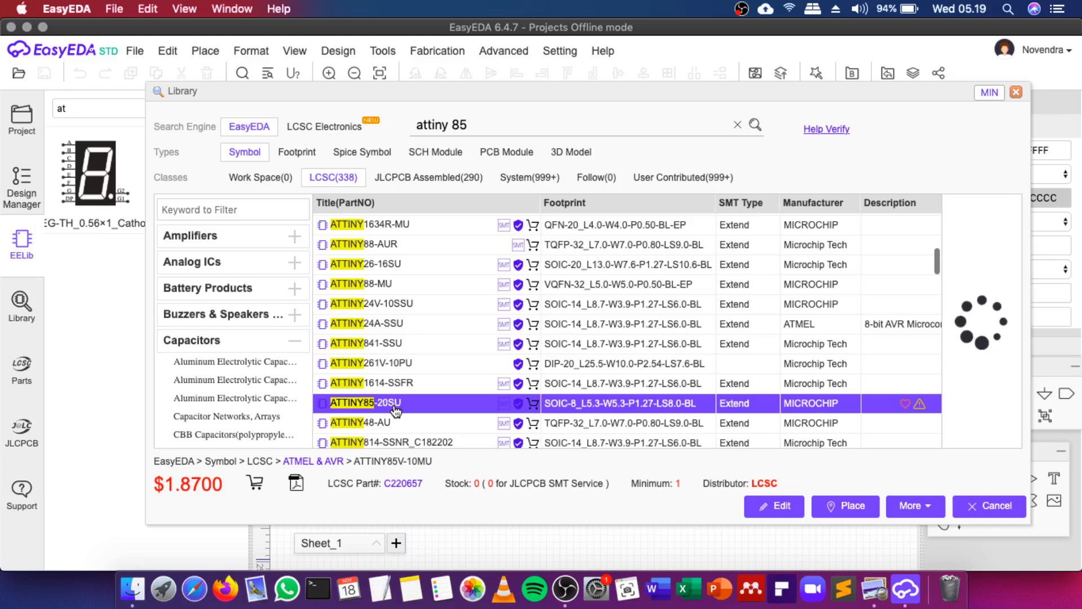
pyautogui.scroll(-3, 395, 410)
pyautogui.scroll(-3, 396, 410)
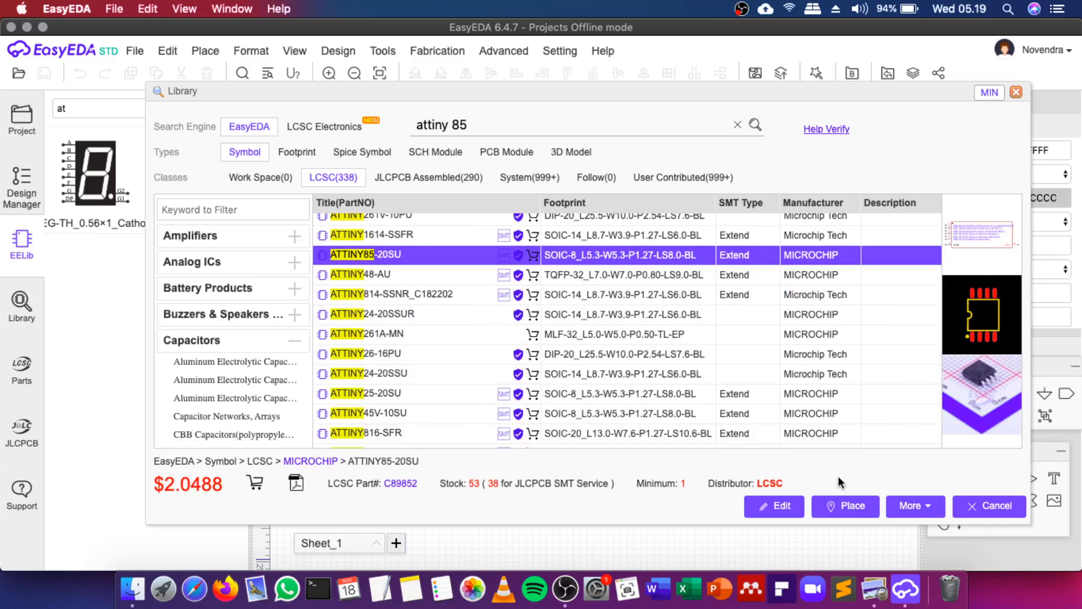
pyautogui.doubleClick(390, 257)
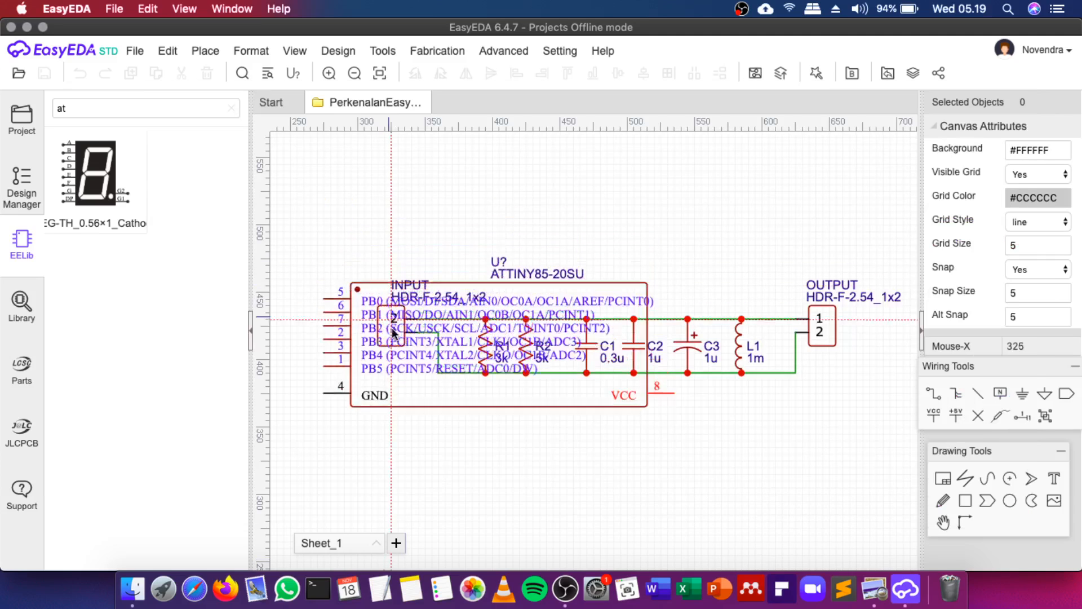
pyautogui.scroll(-2, 486, 257)
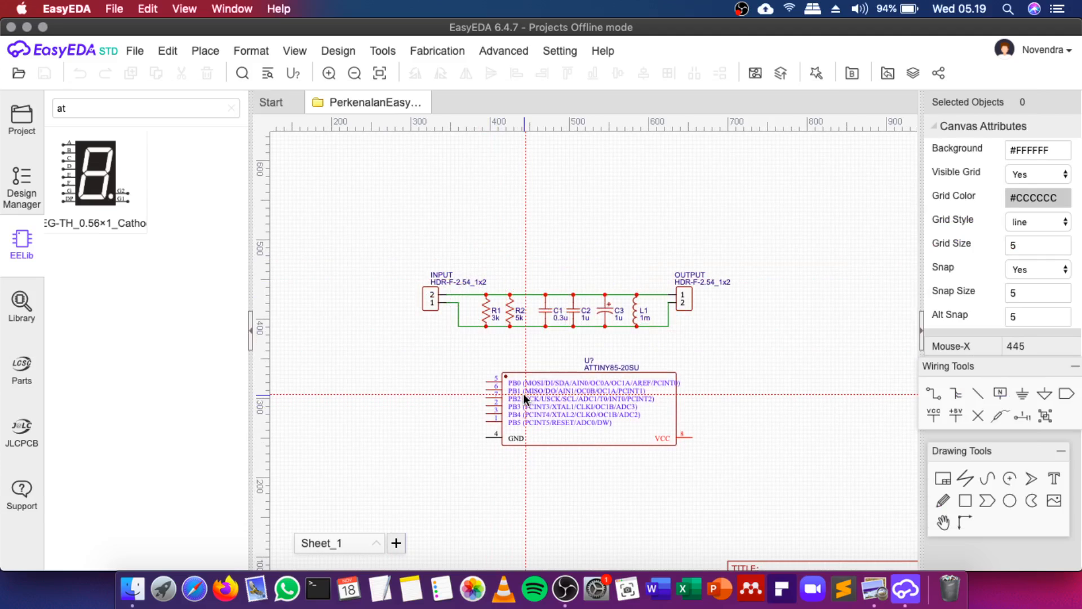
pyautogui.press('Escape')
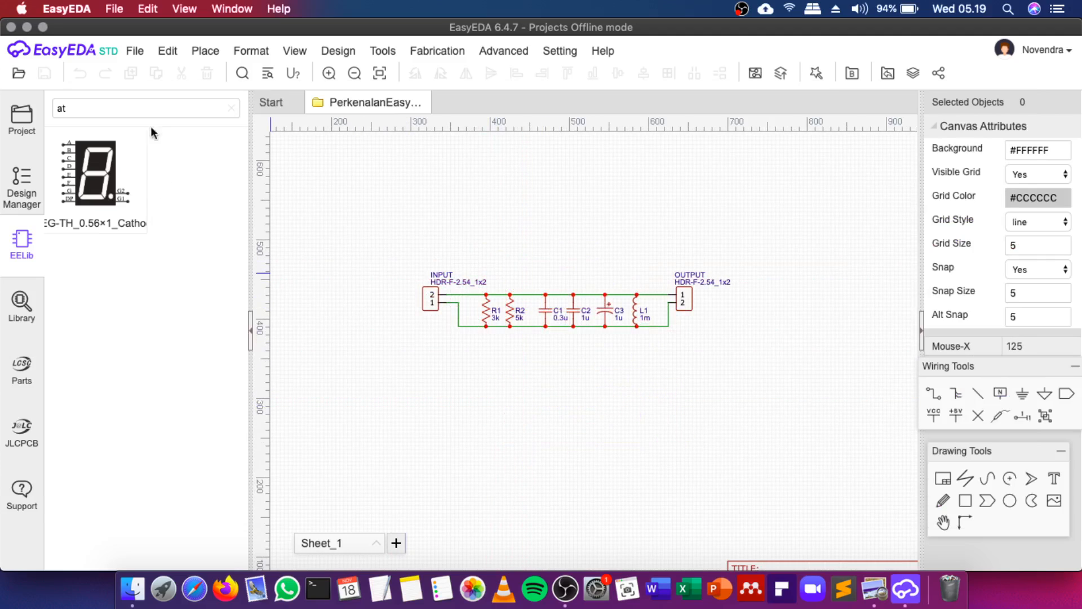
# Create a new project titled "Digispark ATTIny85"
pyautogui.click(135, 50)
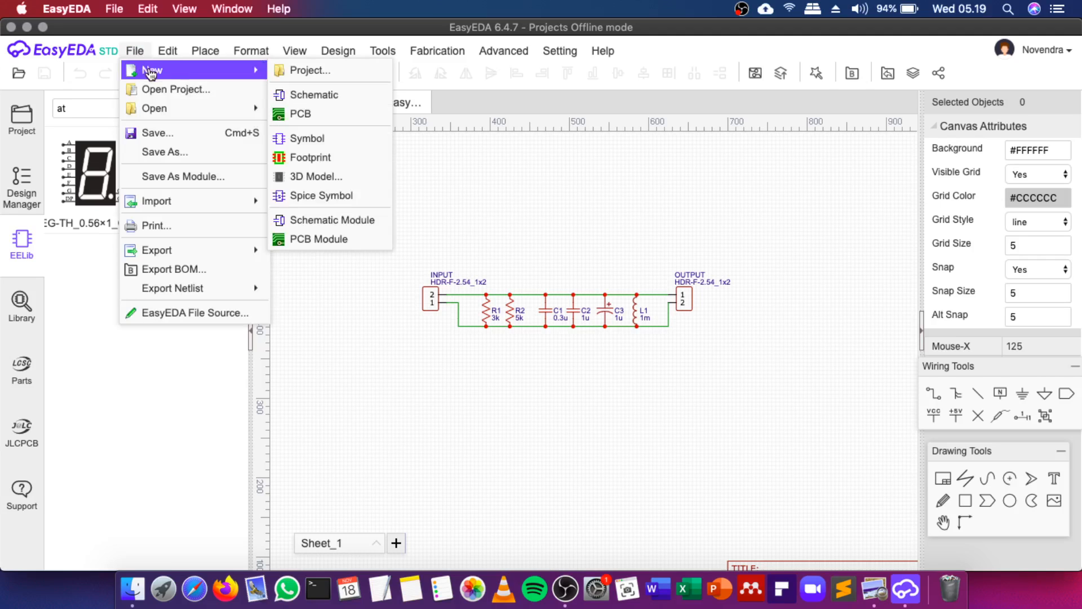
pyautogui.moveTo(248, 71)
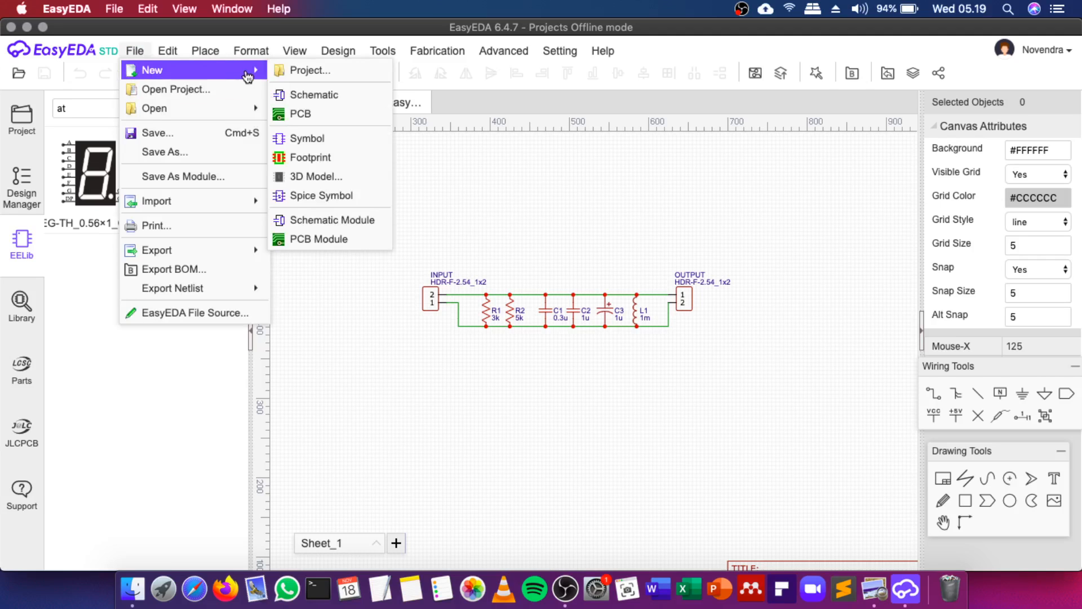
pyautogui.click(293, 68)
pyautogui.click(409, 163)
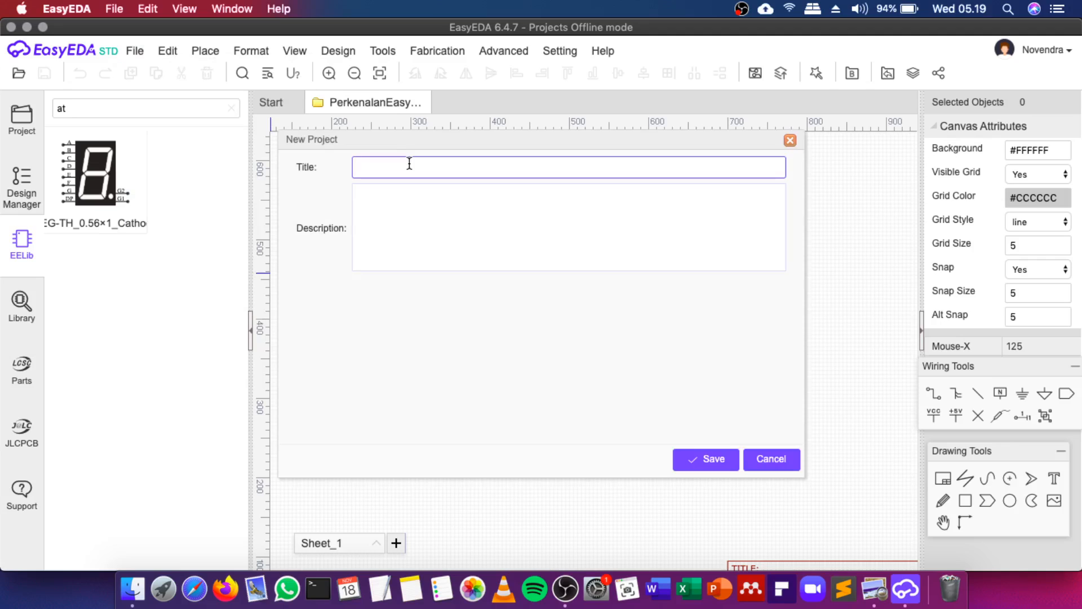
pyautogui.write('A')
pyautogui.press('BackSpace')
pyautogui.press('BackSpace')
pyautogui.press('BackSpace')
pyautogui.click(721, 468)
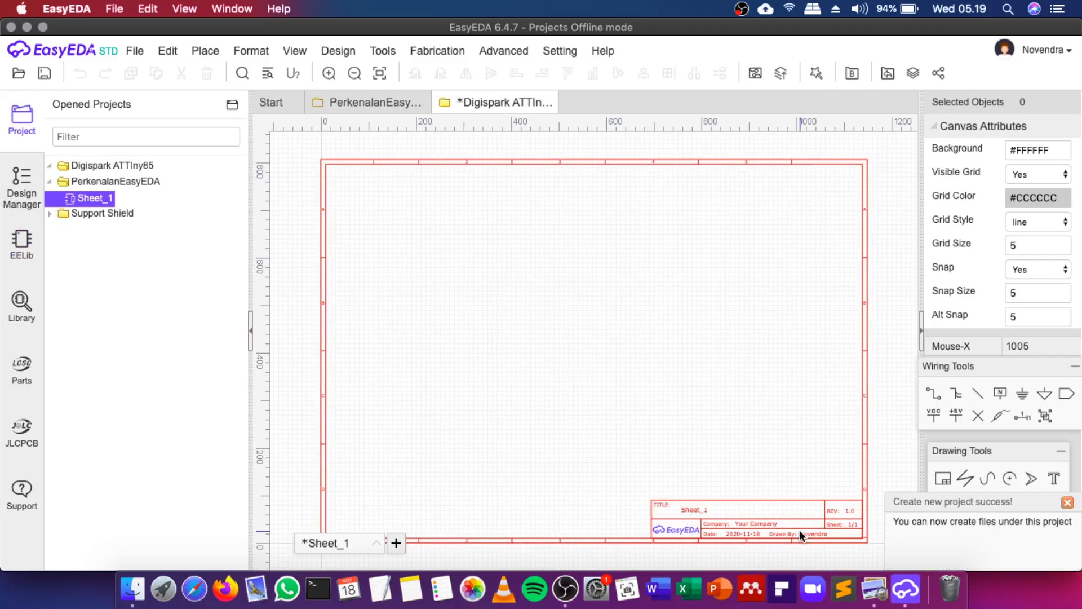
# Set the sheet's title block title to "Digispark ATTiny85"
pyautogui.click(700, 508)
pyautogui.doubleClick(700, 507)
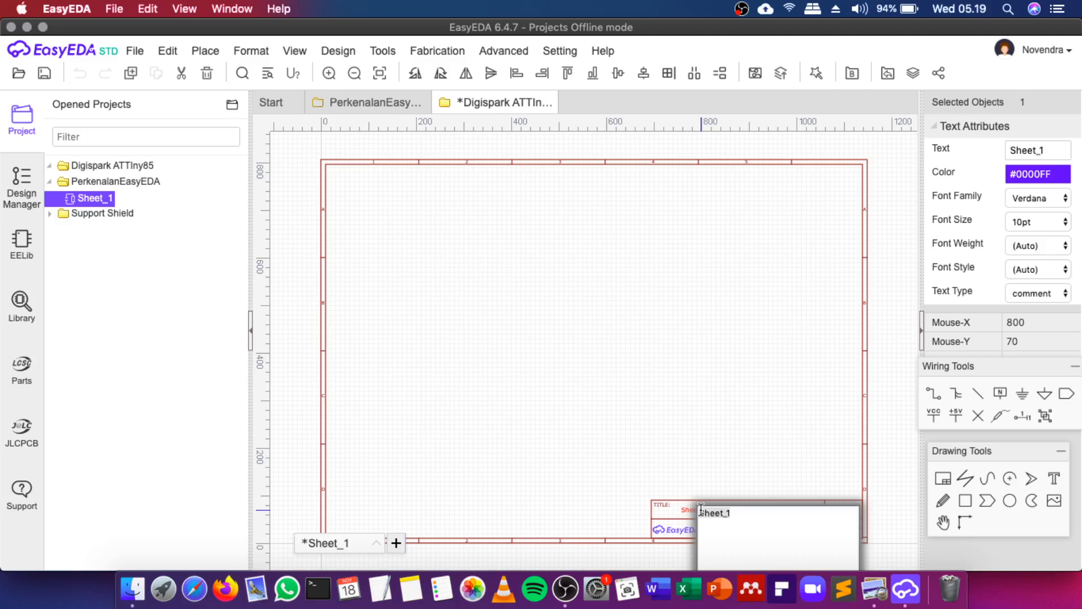
pyautogui.write('Digispark ATTiny85')
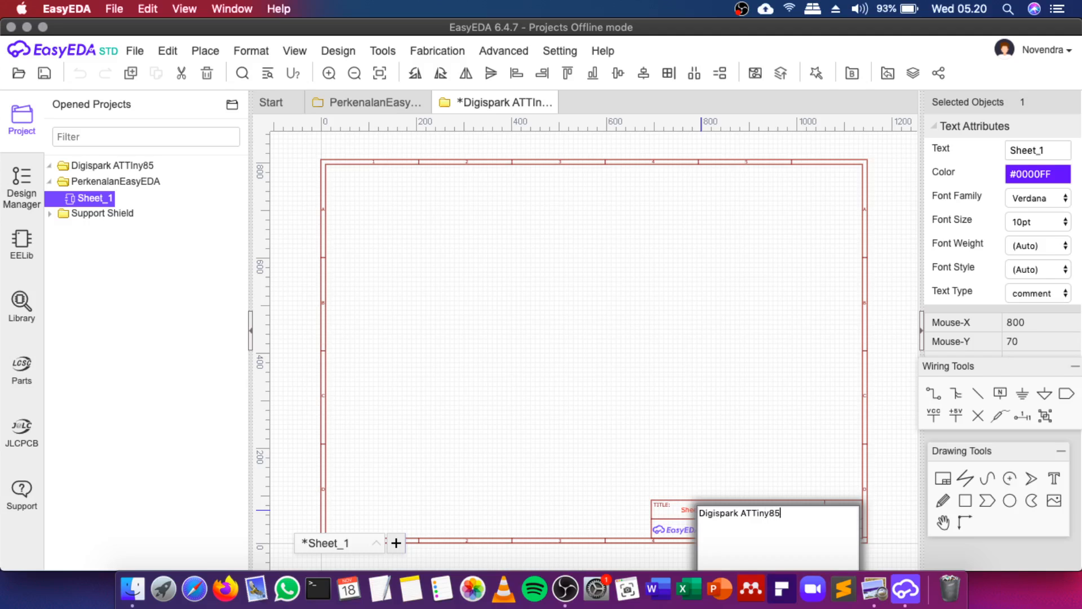
pyautogui.click(795, 469)
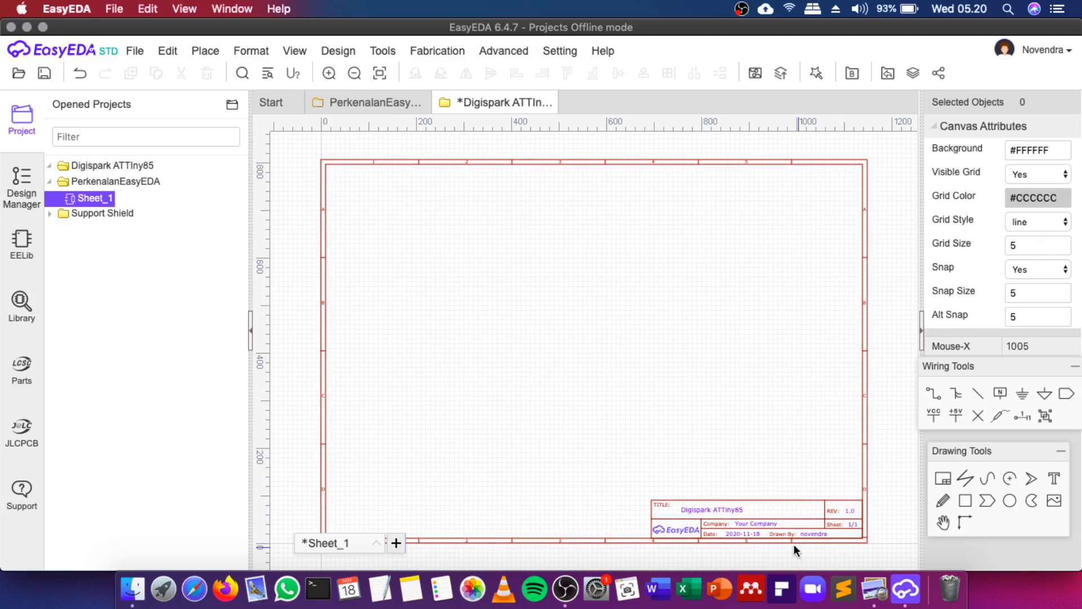
# Set the company entry in the title block to "D3Elektronika UMM"
pyautogui.click(756, 523)
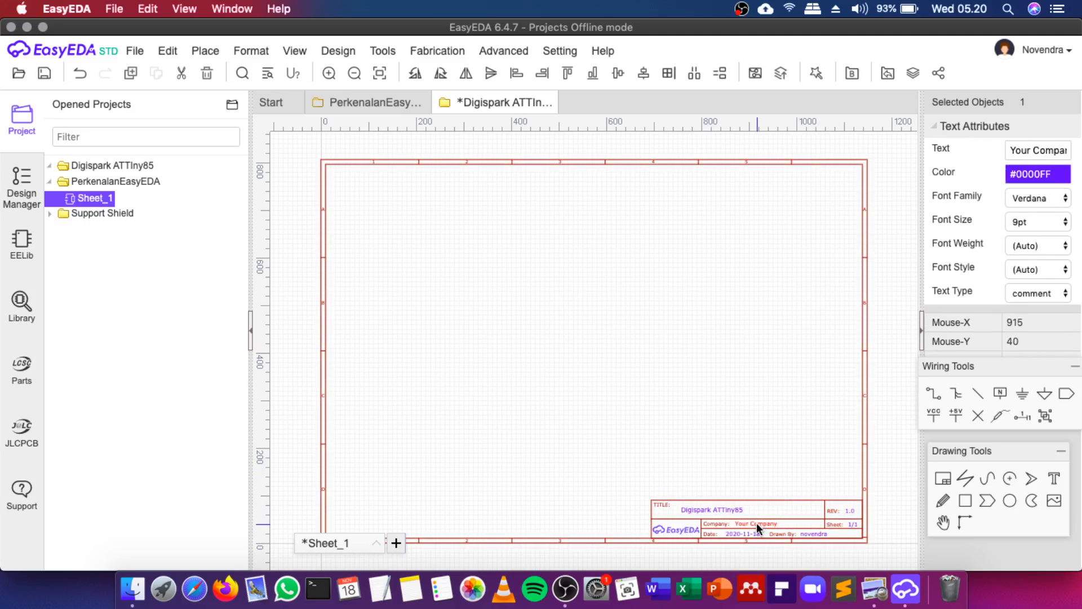
pyautogui.doubleClick(756, 523)
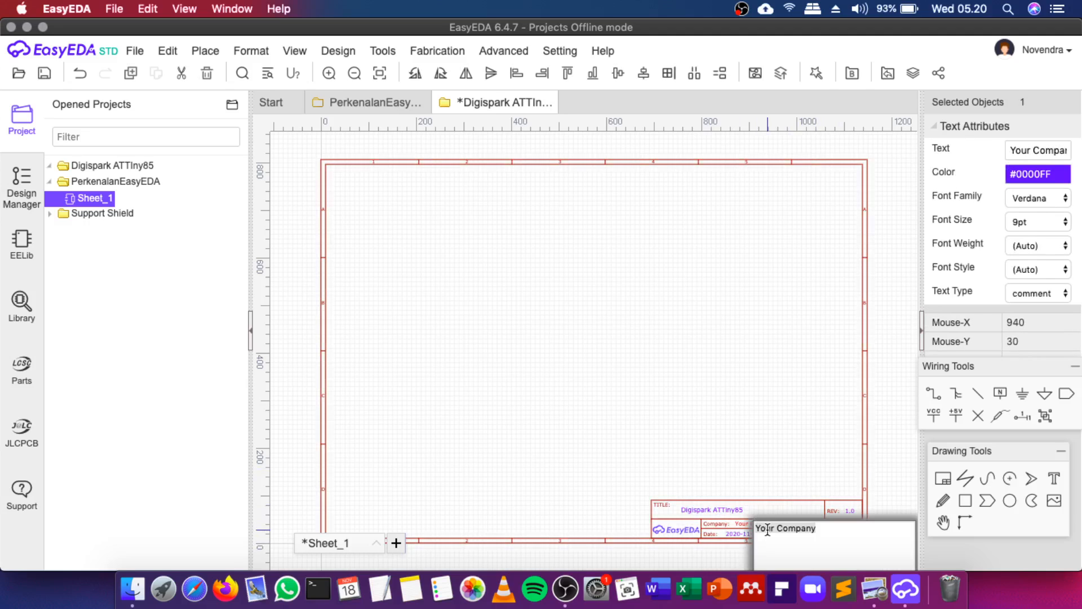
pyautogui.write('D3Elektronika UMM')
pyautogui.press('Return')
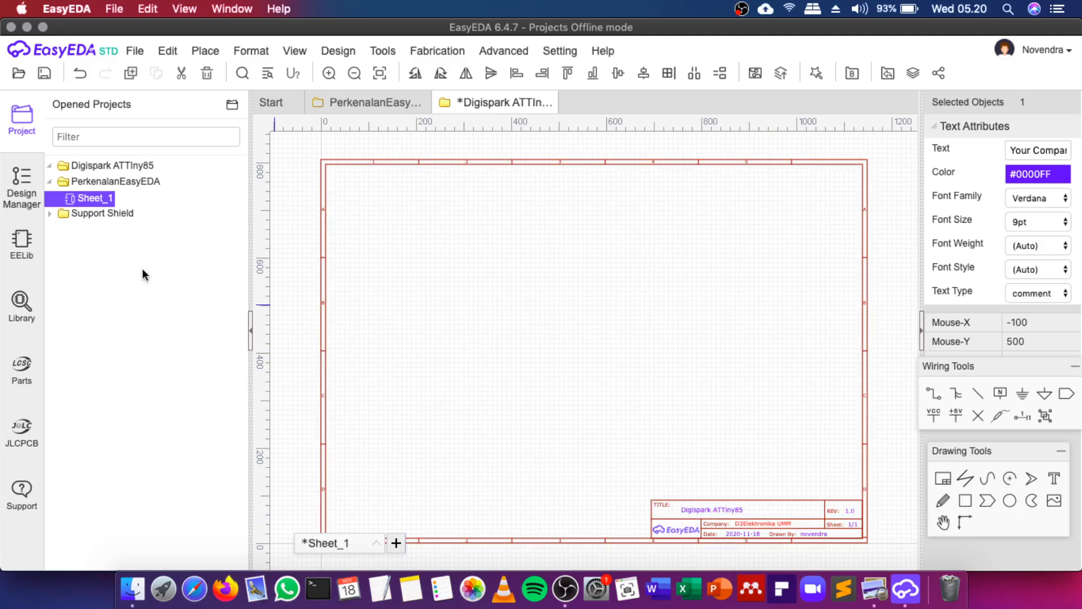
# Place one ATTINY85-20SU symbol from the library results near the middle of the sheet
pyautogui.click(22, 307)
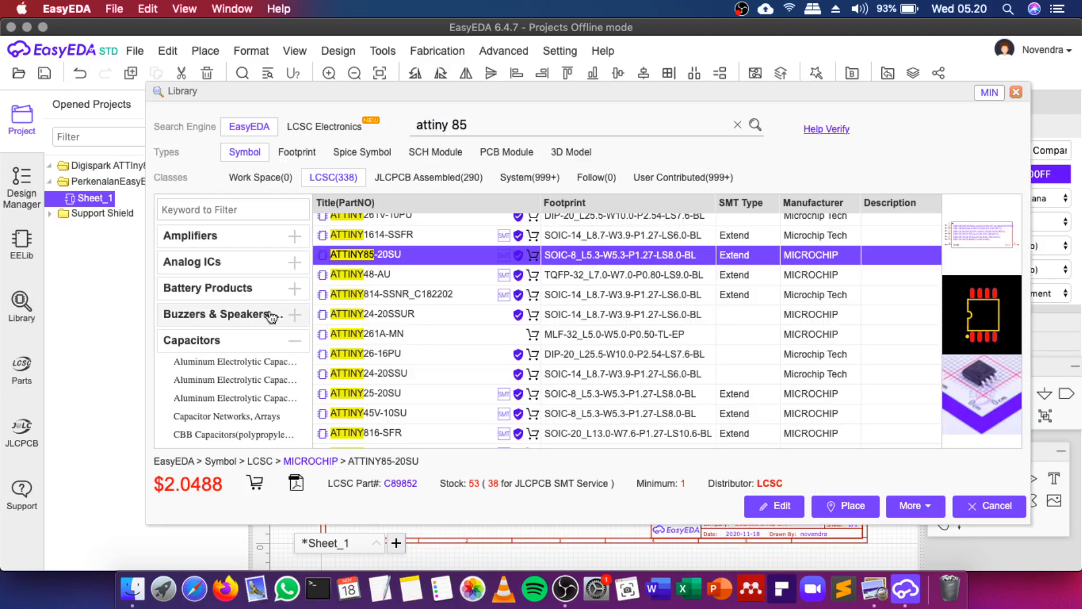
pyautogui.doubleClick(411, 254)
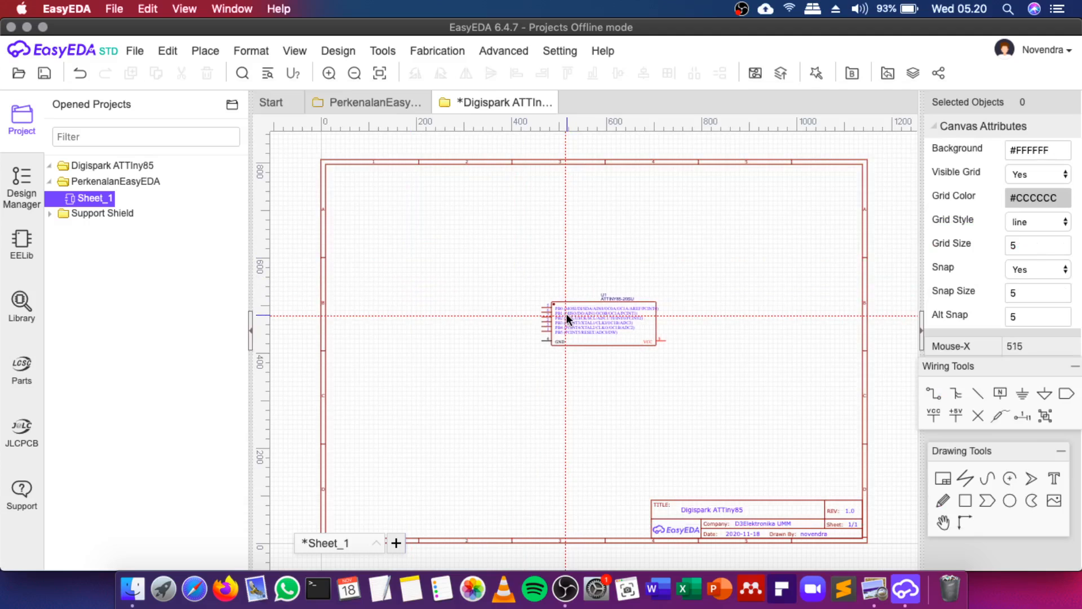
pyautogui.click(566, 313)
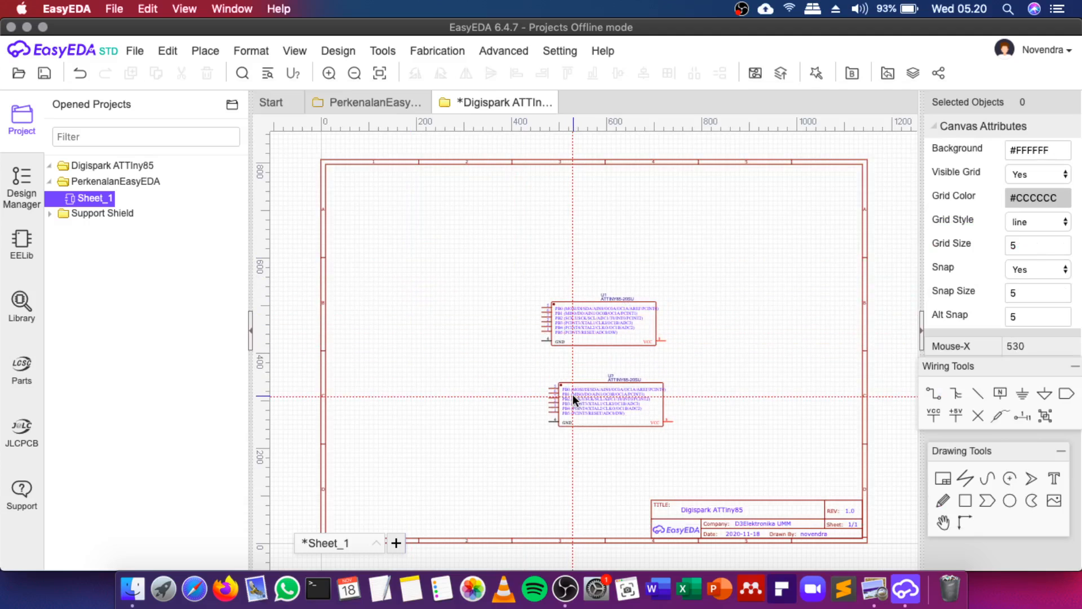
pyautogui.press('Escape')
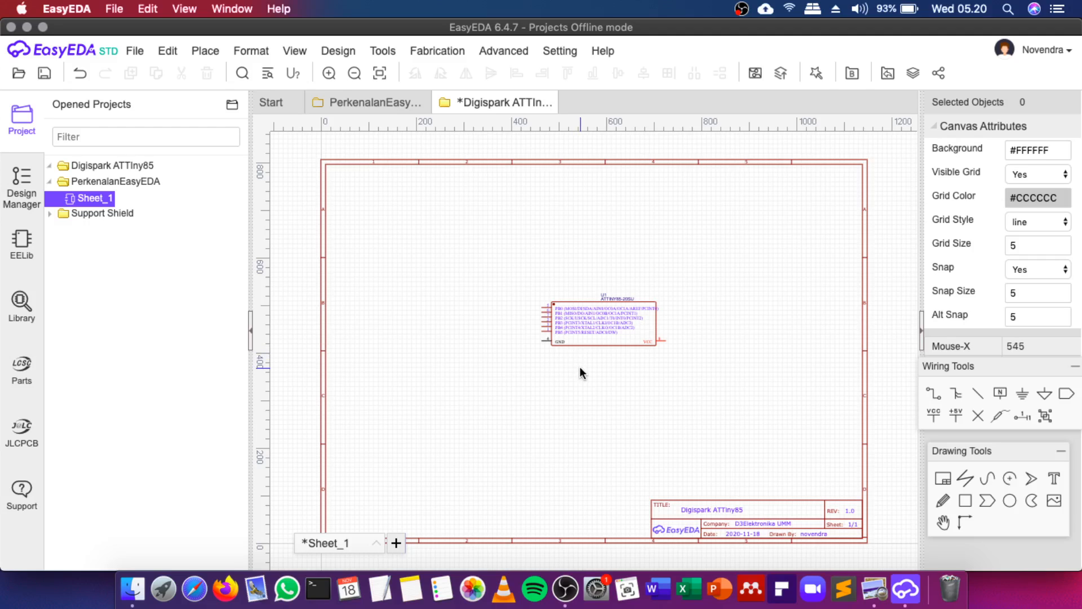
# Examine the placed ATTINY85-20SU symbol up close and compare it with the Digispark reference schematic
pyautogui.click(338, 51)
pyautogui.click(329, 73)
pyautogui.click(329, 73)
pyautogui.click(330, 74)
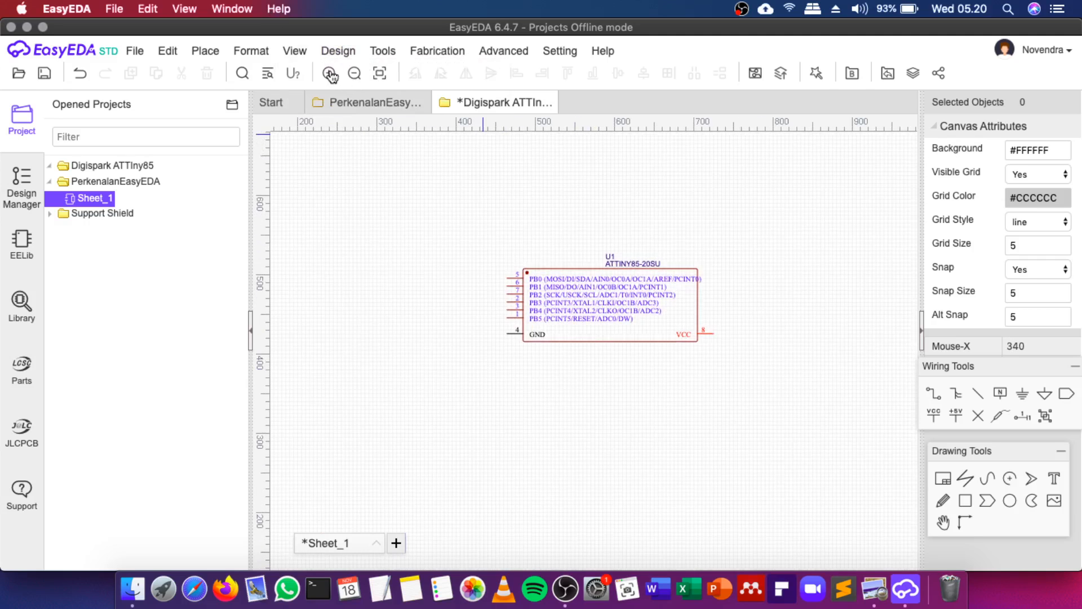
pyautogui.click(329, 74)
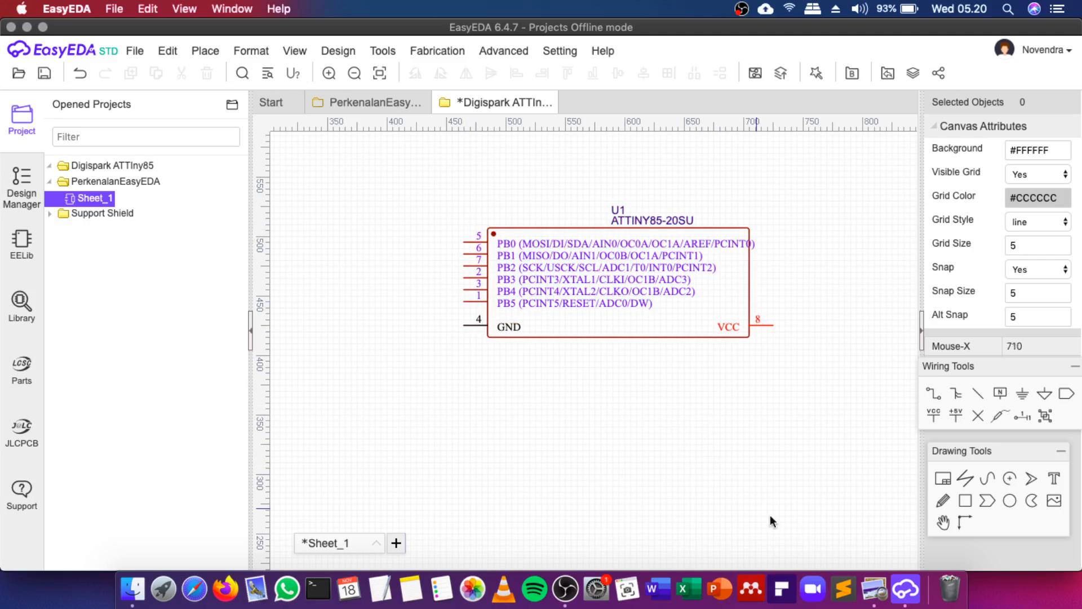
pyautogui.click(874, 588)
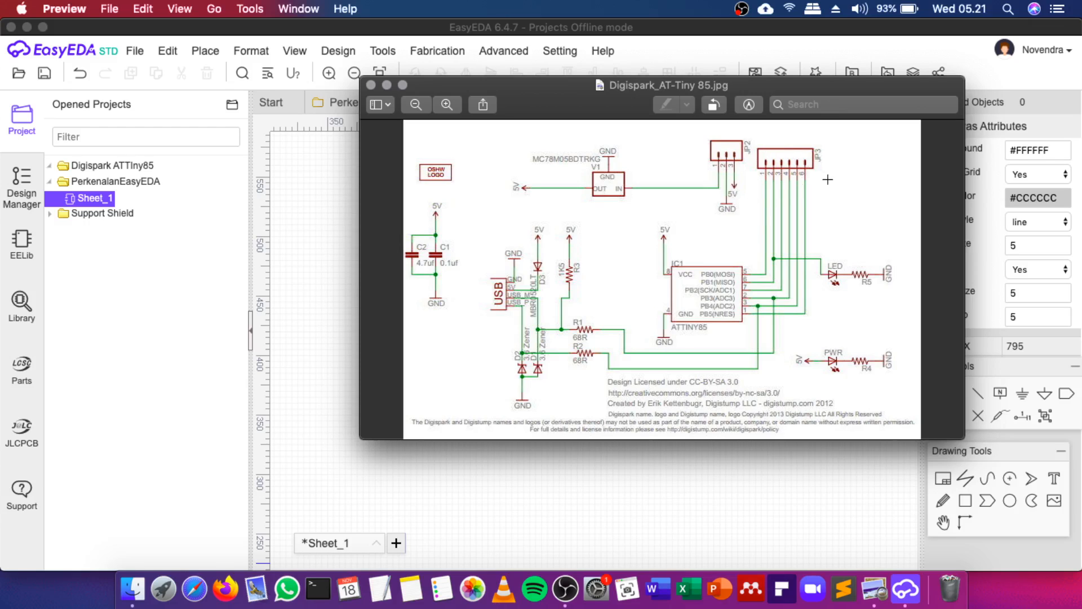
pyautogui.click(154, 244)
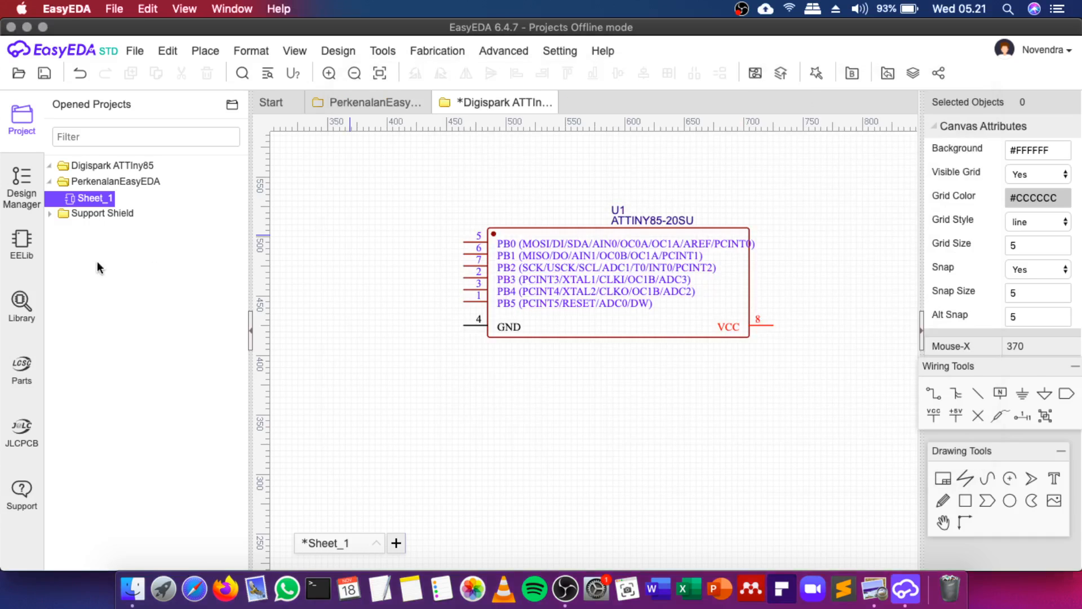
# Clear the "at" filter in EELib and look through its parts, from the passives and connectors to the regulators and displays
pyautogui.click(21, 243)
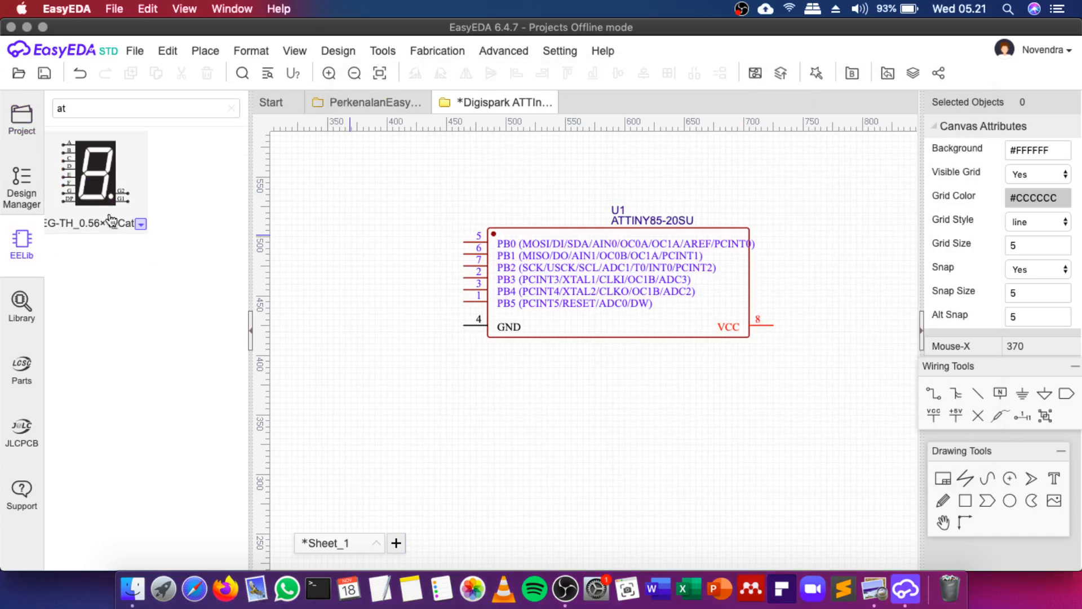
pyautogui.doubleClick(61, 108)
pyautogui.press('BackSpace')
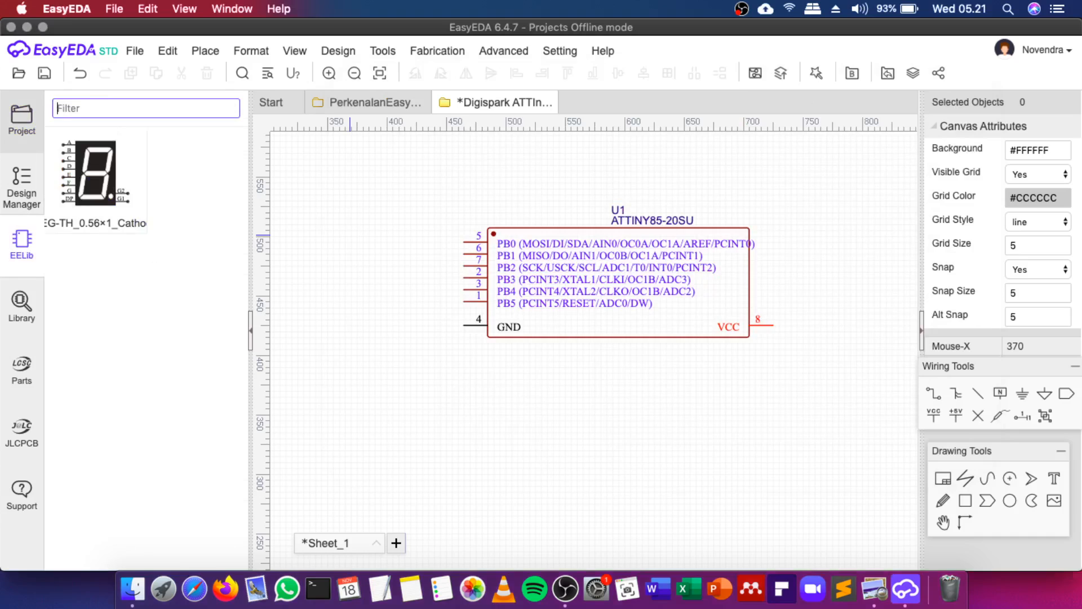
pyautogui.scroll(-5, 181, 278)
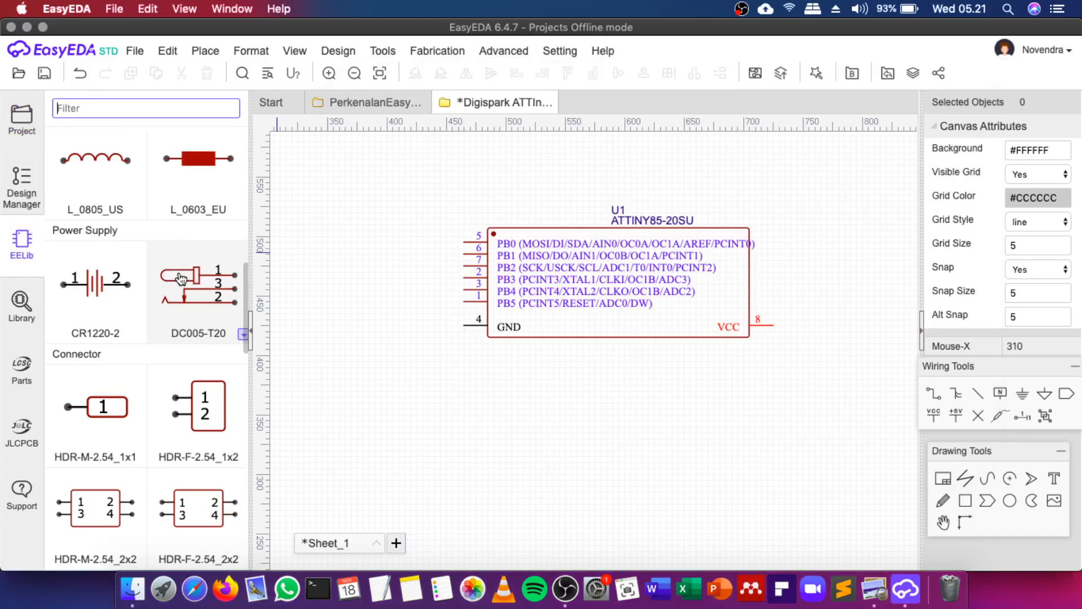
pyautogui.scroll(-5, 180, 278)
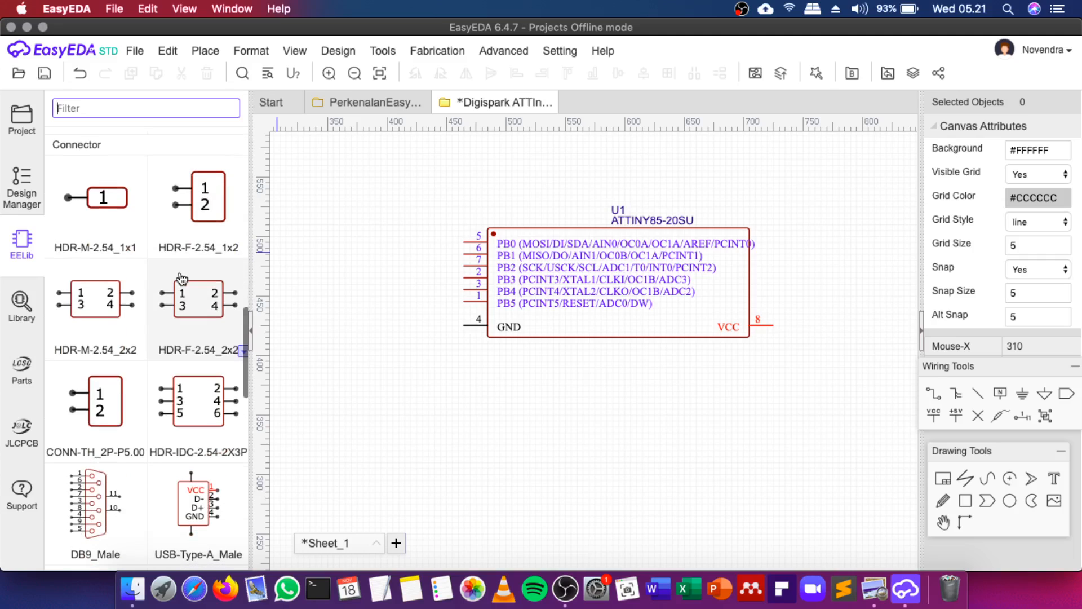
pyautogui.scroll(-5, 180, 282)
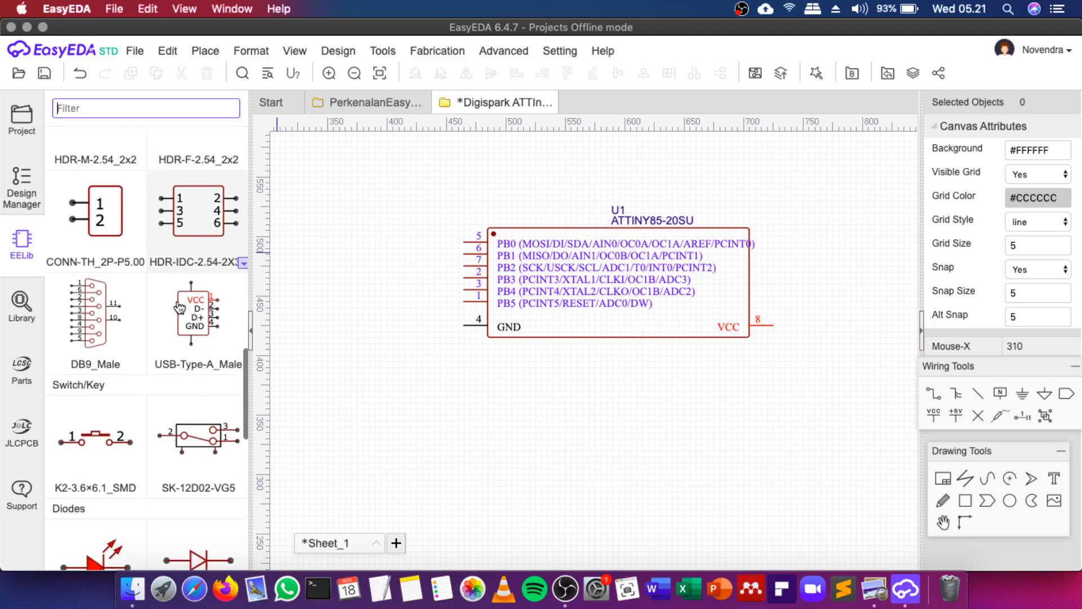
pyautogui.scroll(-8, 179, 308)
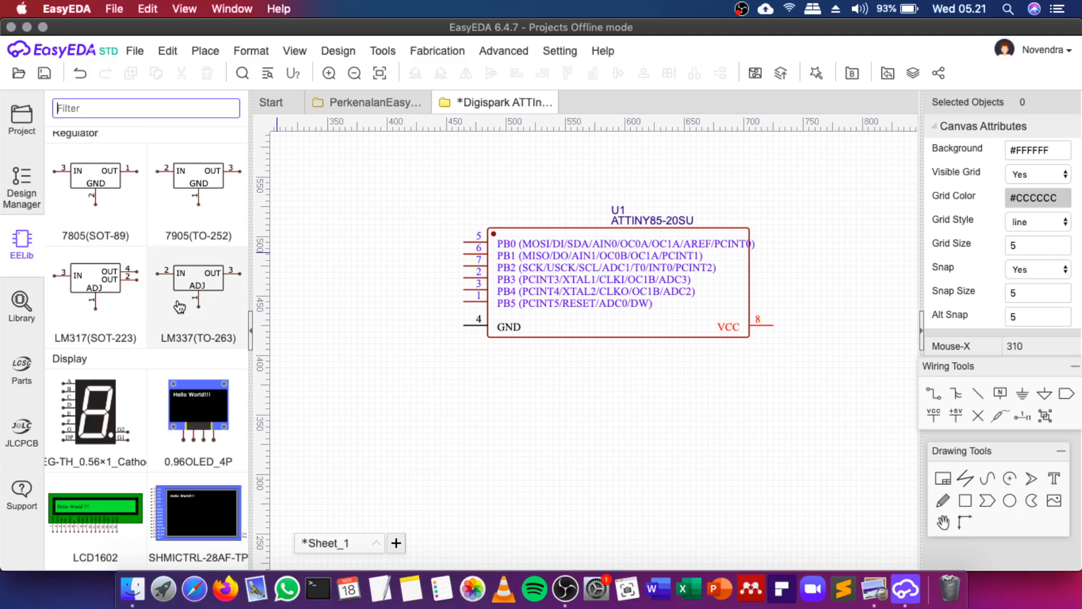
pyautogui.scroll(15, 179, 299)
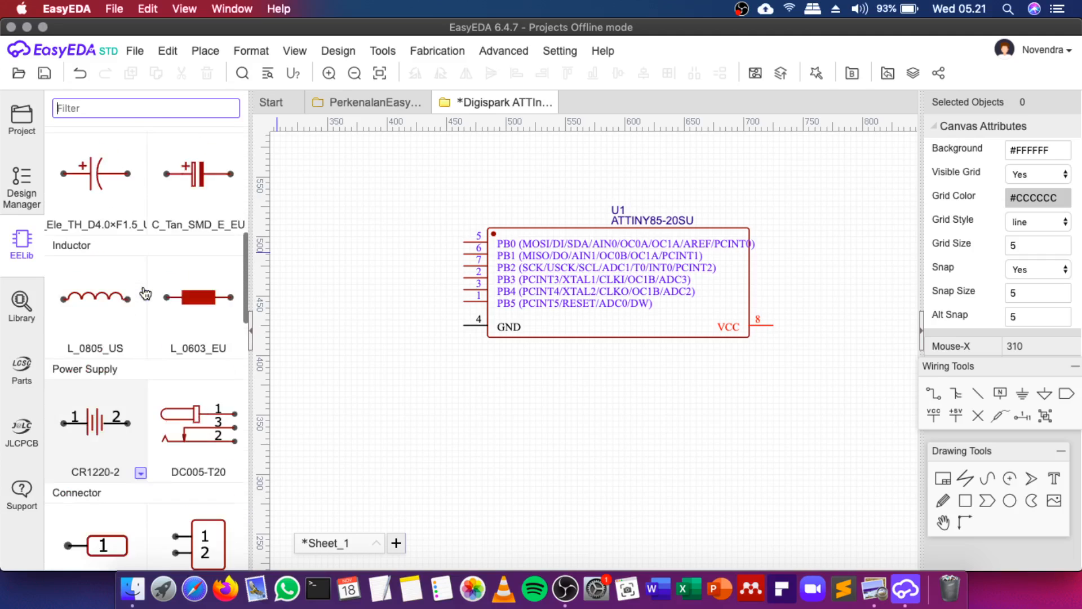
pyautogui.scroll(-8, 149, 366)
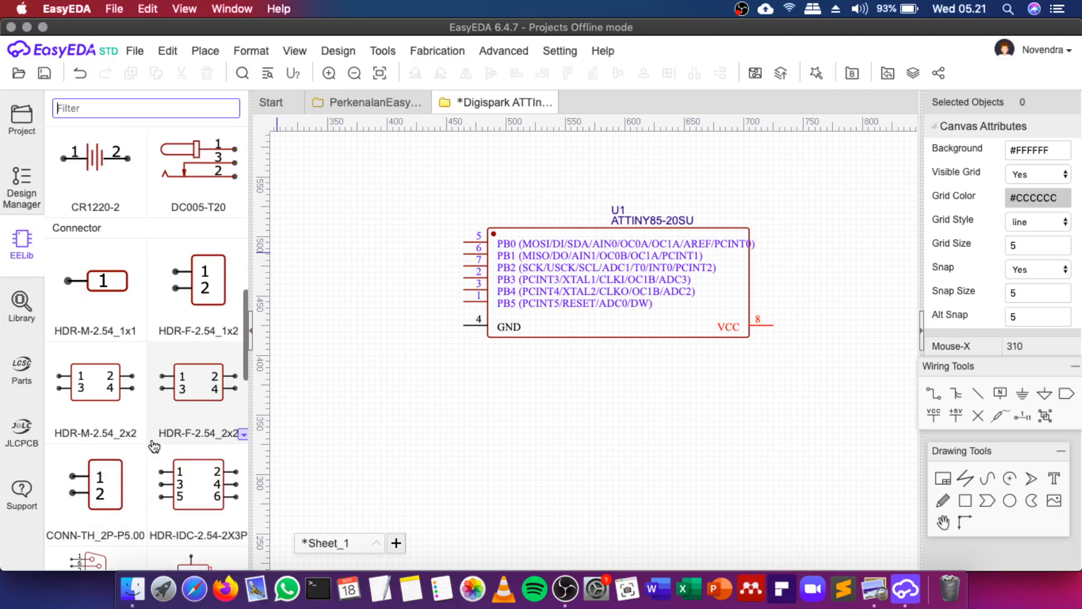
pyautogui.scroll(-2, 197, 316)
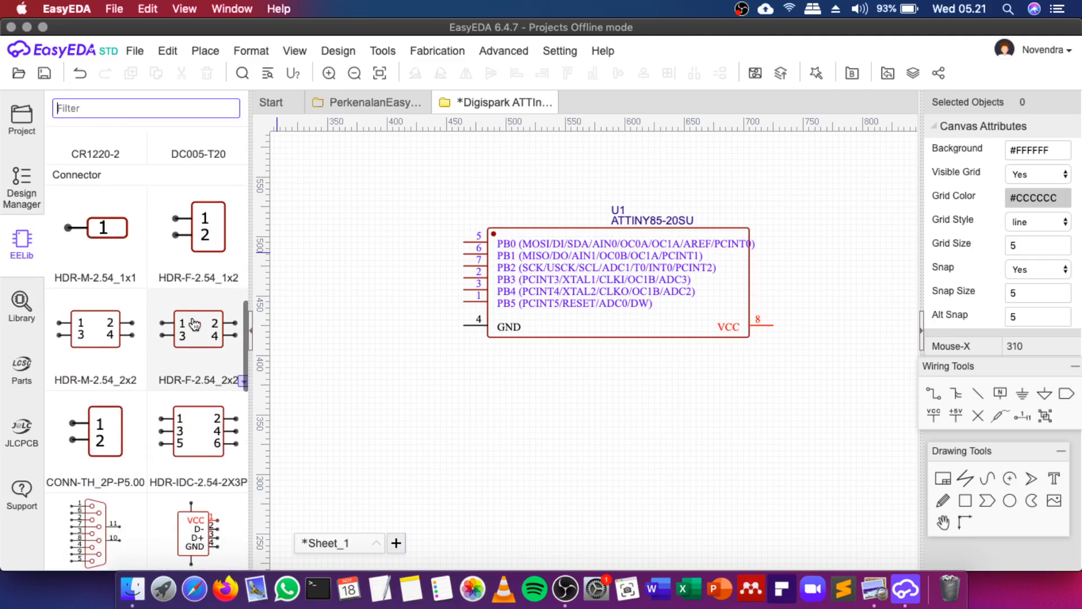
pyautogui.scroll(-2, 195, 324)
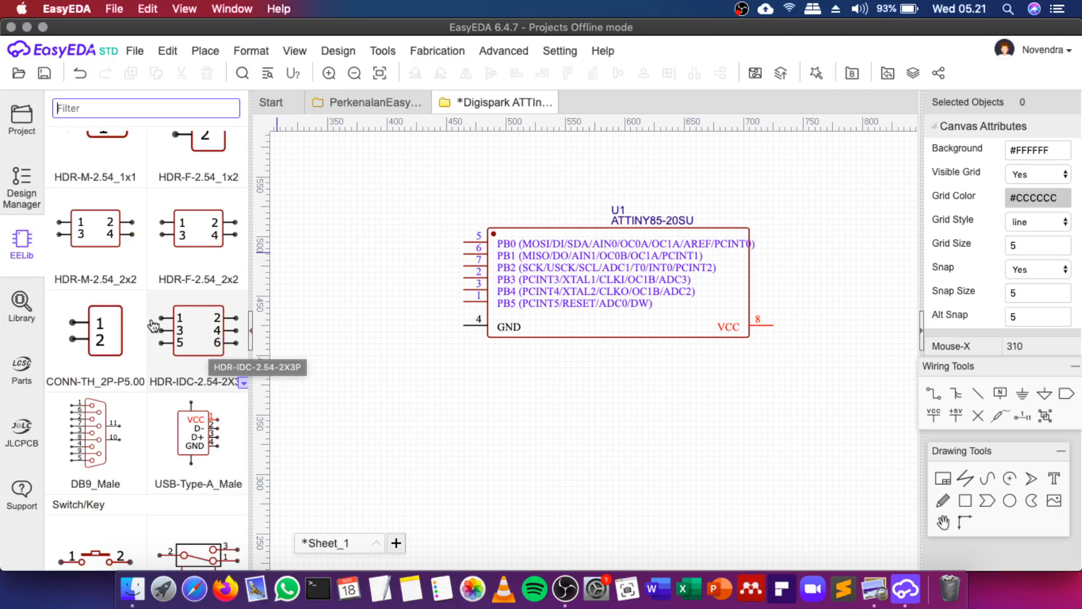
pyautogui.scroll(-2, 145, 351)
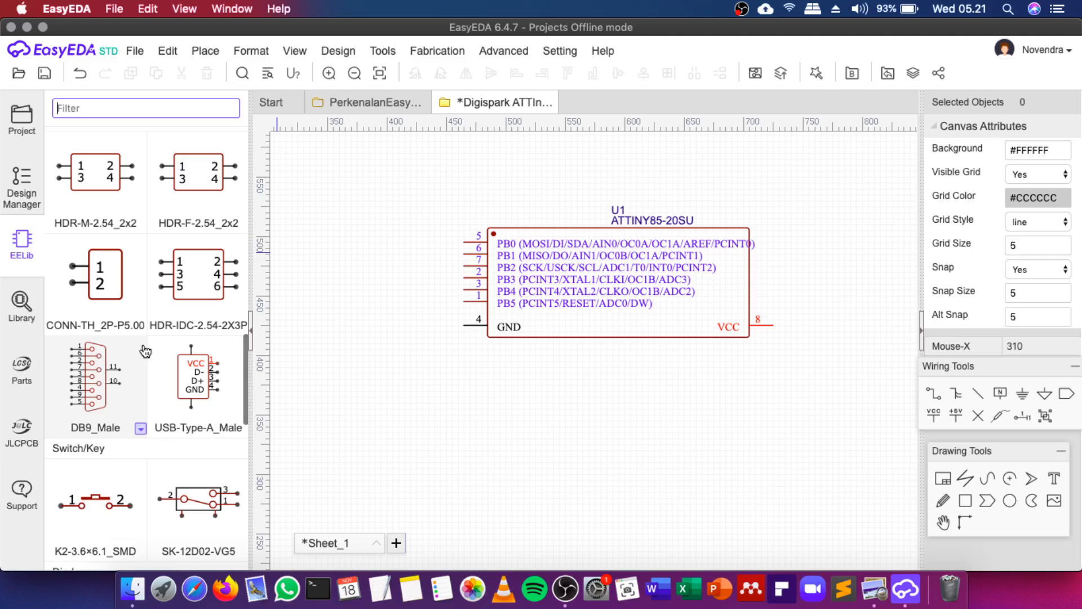
pyautogui.scroll(7, 142, 327)
pyautogui.scroll(-2, 145, 324)
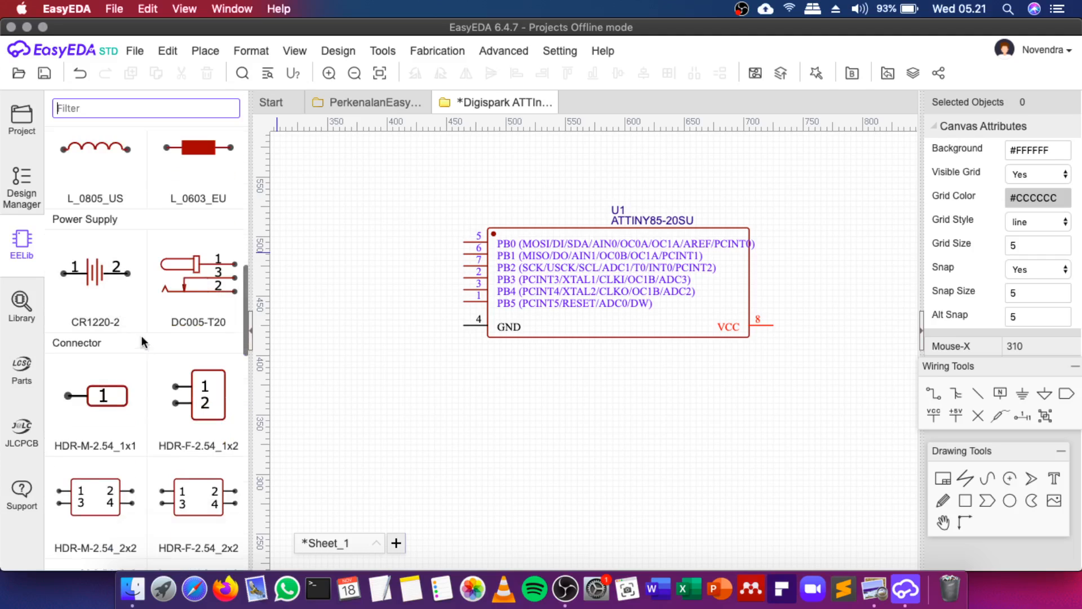
# Review the HDR-M-2.54 male header variants and check the connectors needed in the Digispark reference schematic
pyautogui.click(141, 447)
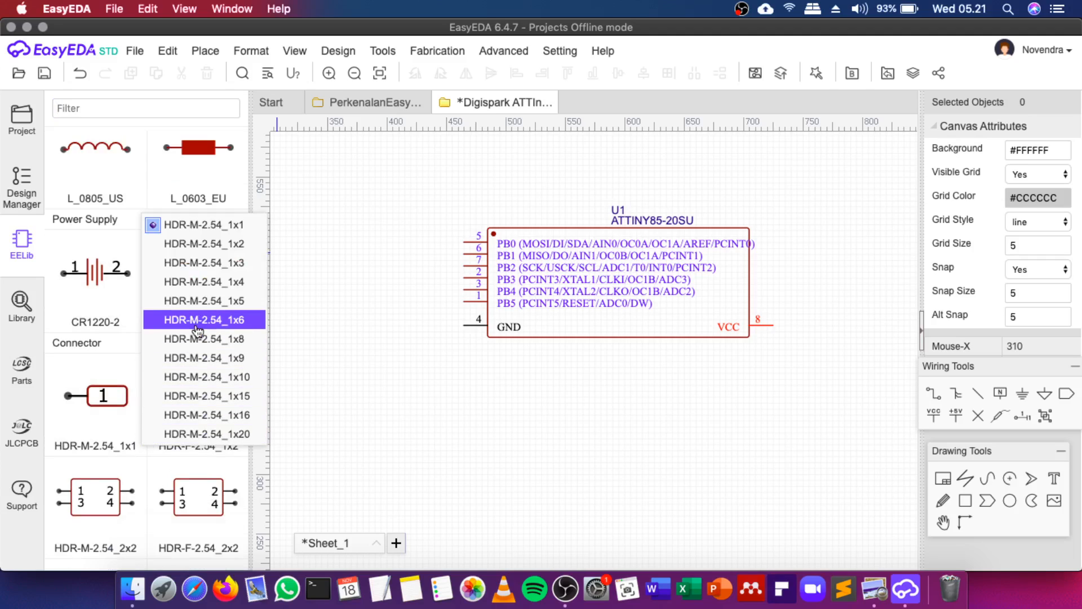
pyautogui.click(874, 588)
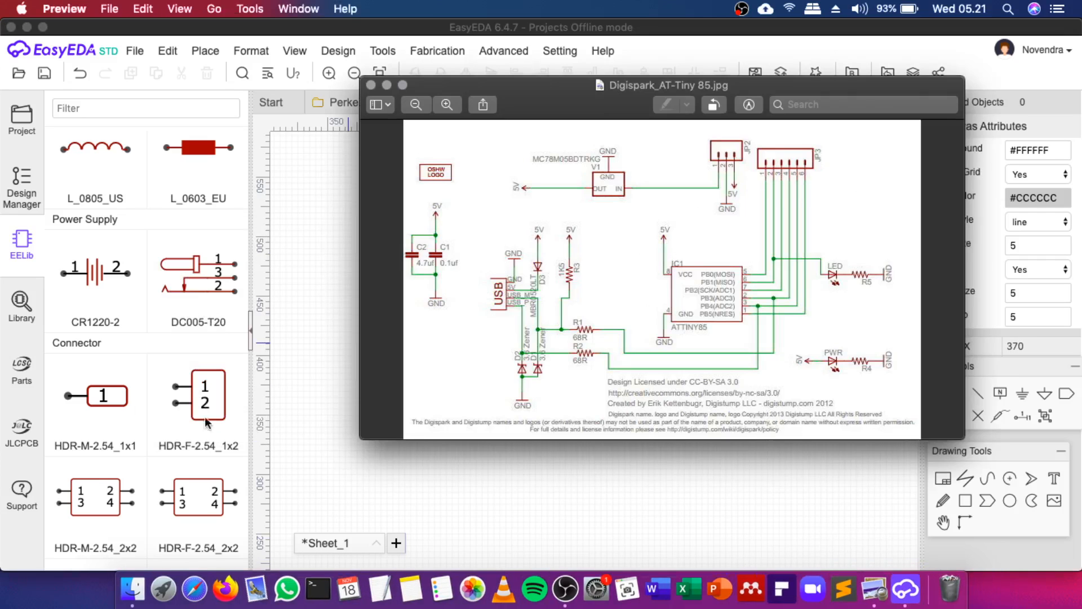
pyautogui.click(128, 445)
pyautogui.click(139, 447)
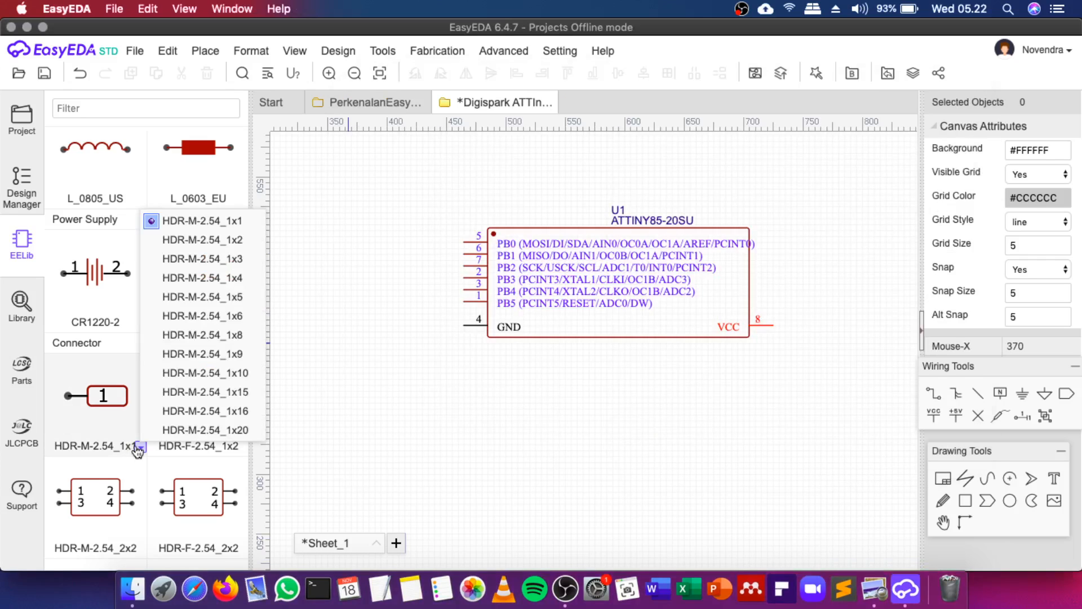
pyautogui.click(367, 462)
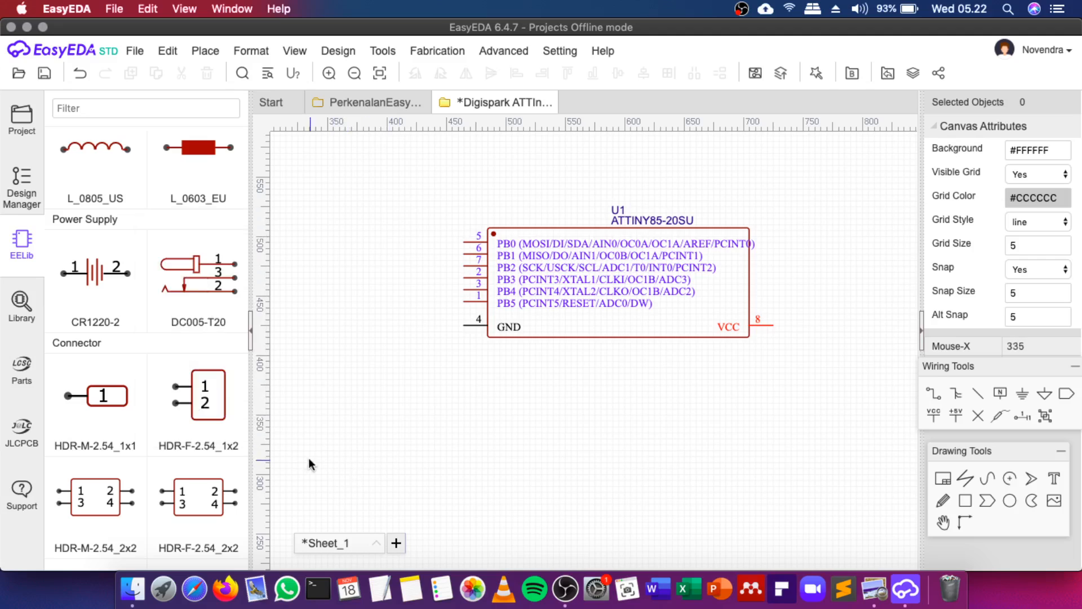
# Place one HDR-F-2.54_1x6 female header above the ATTINY85-20SU, rotated so that its pins point down
pyautogui.click(242, 447)
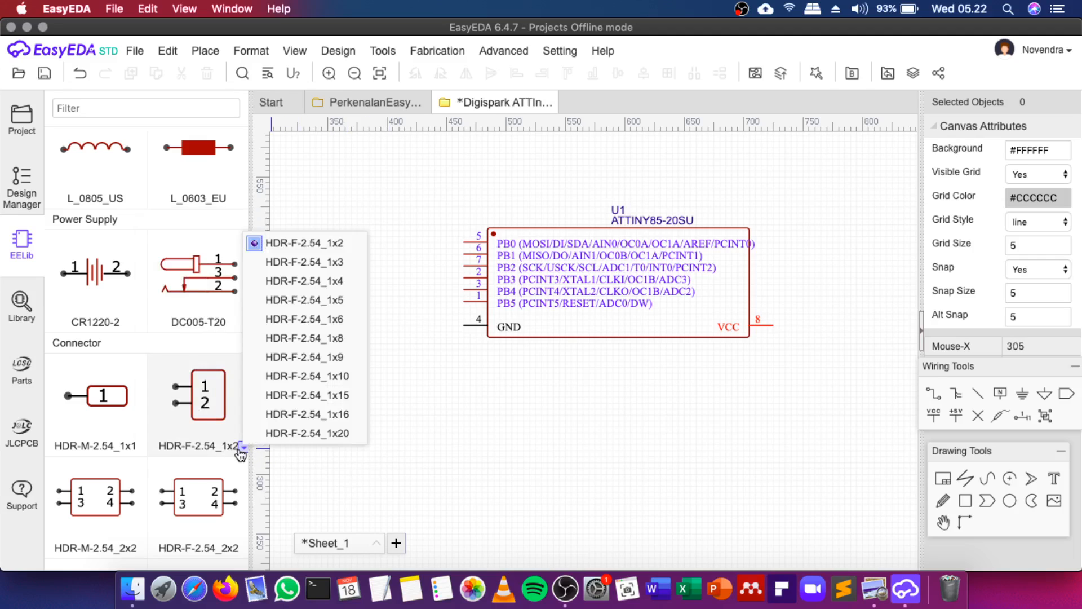
pyautogui.click(290, 324)
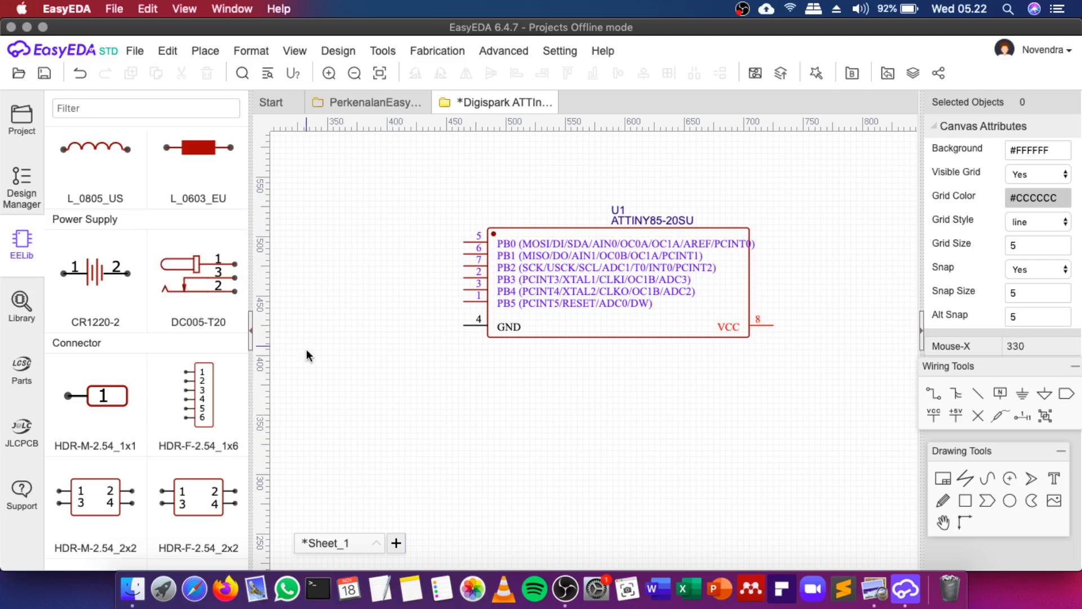
pyautogui.click(197, 401)
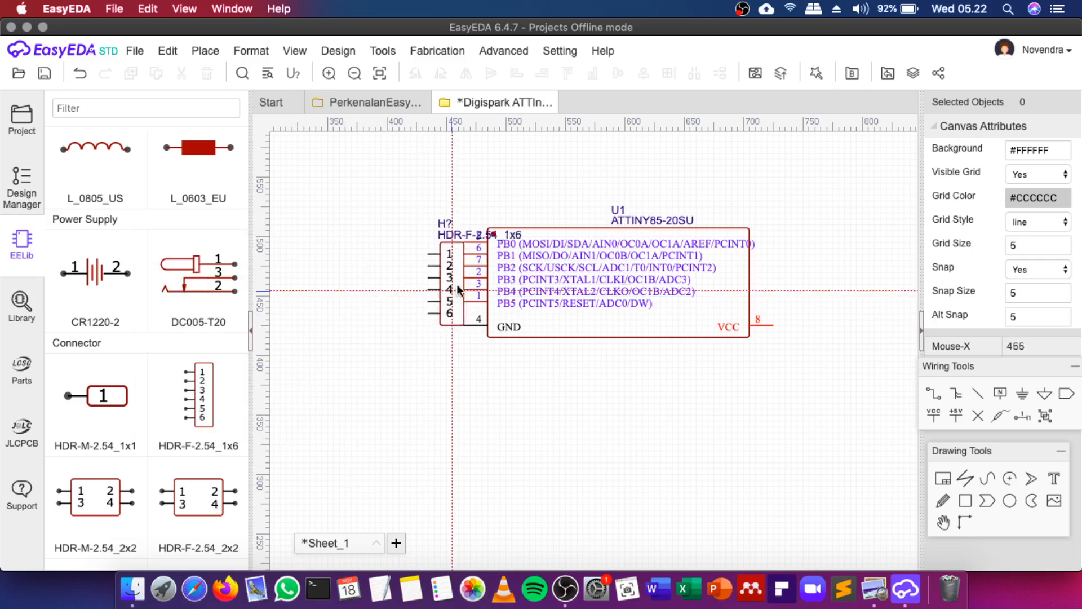
pyautogui.scroll(-2, 431, 328)
pyautogui.scroll(-1, 693, 288)
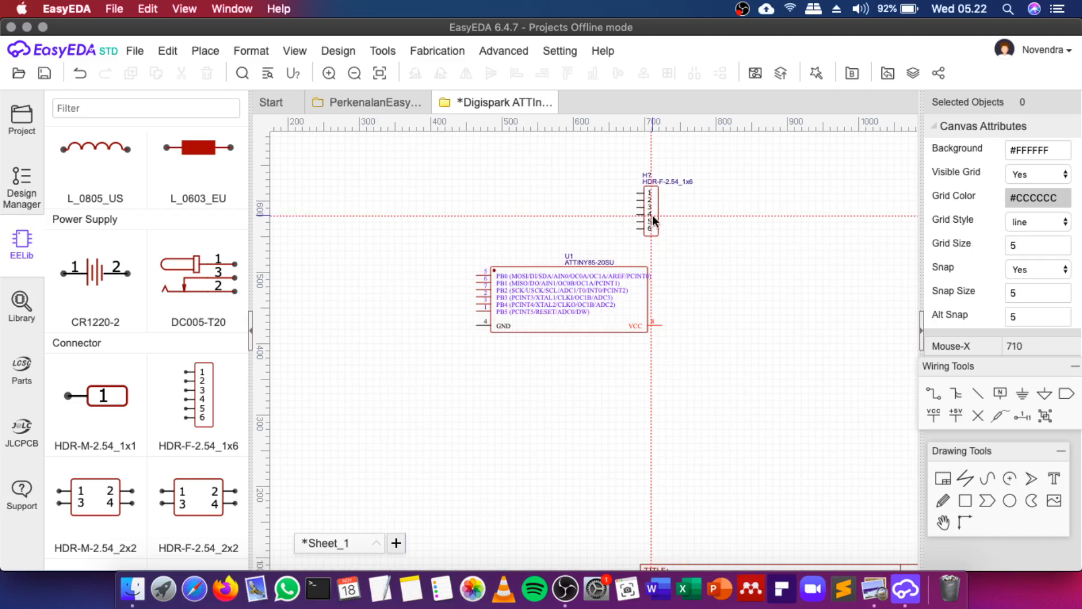
pyautogui.press('space')
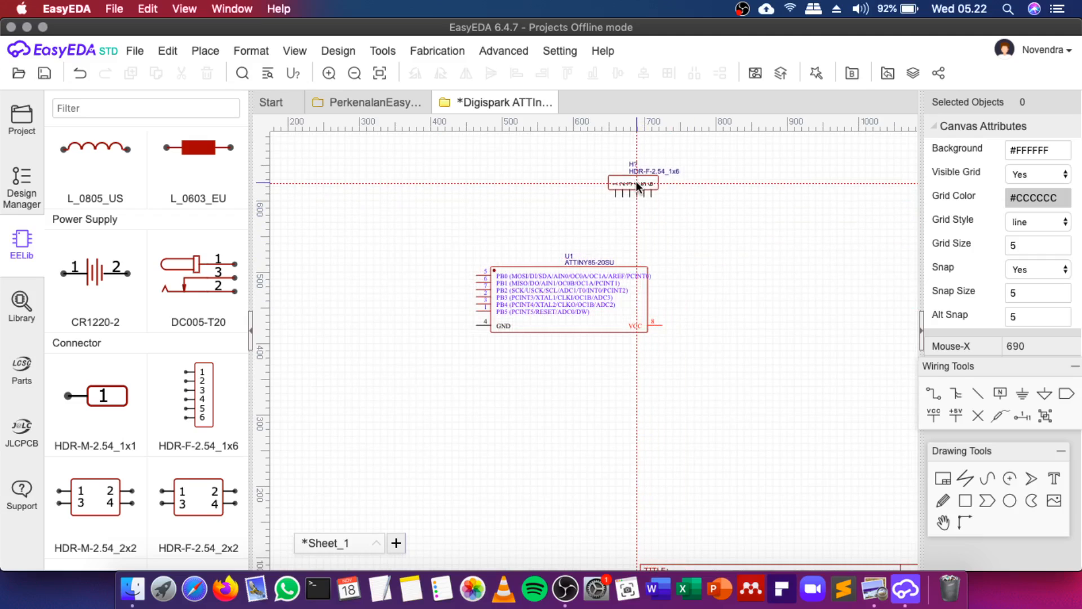
pyautogui.click(637, 181)
pyautogui.scroll(3, 645, 174)
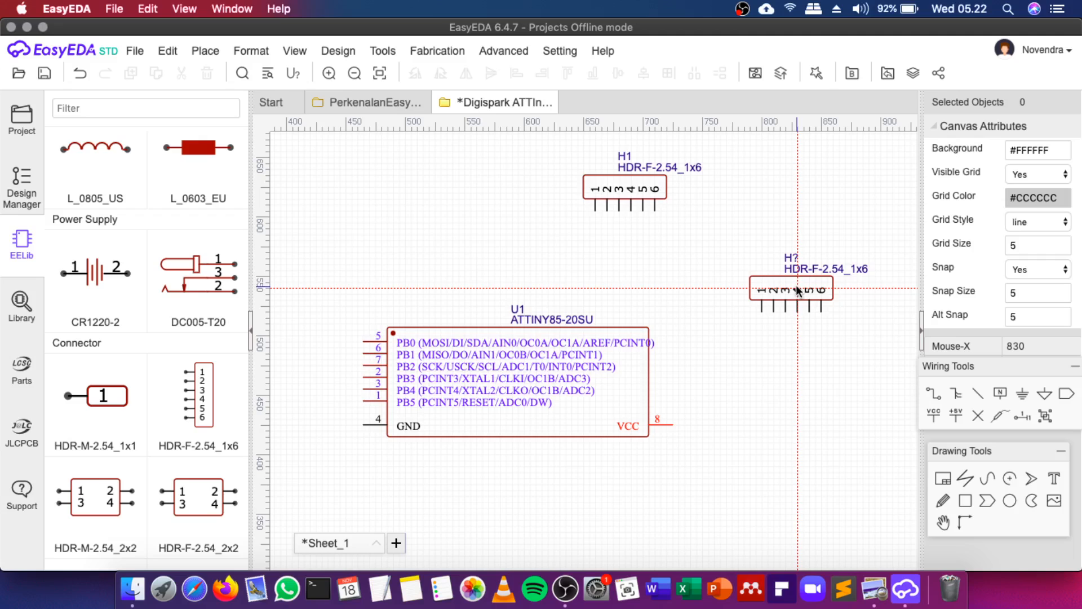
pyautogui.press('Escape')
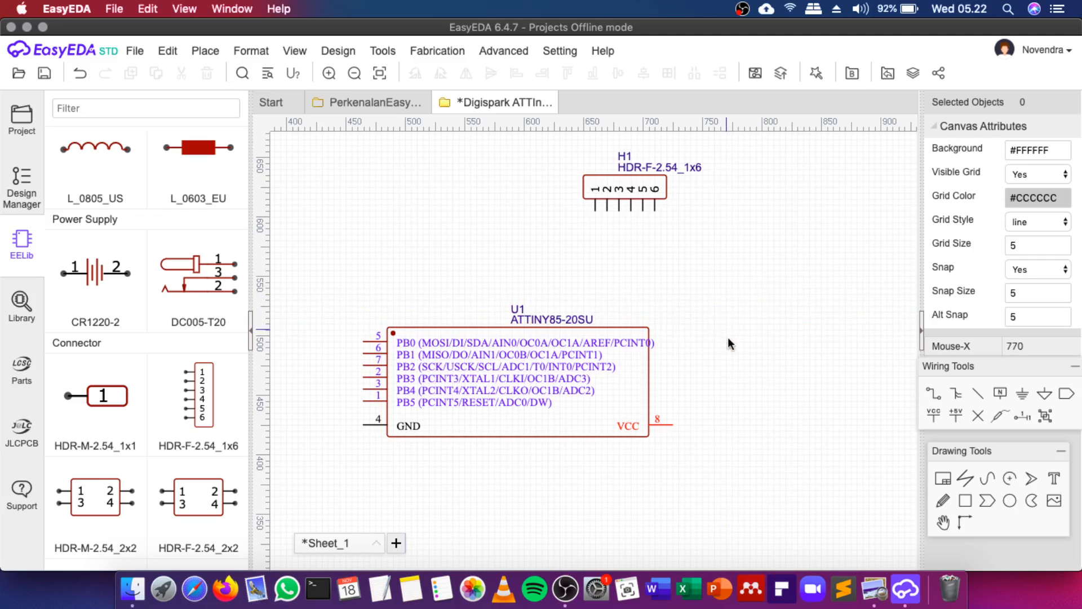
# Check the connectors in the Digispark reference schematic and place one HDR-F-2.54_1x3 header, pins down, to the left of the six-pin header
pyautogui.click(873, 588)
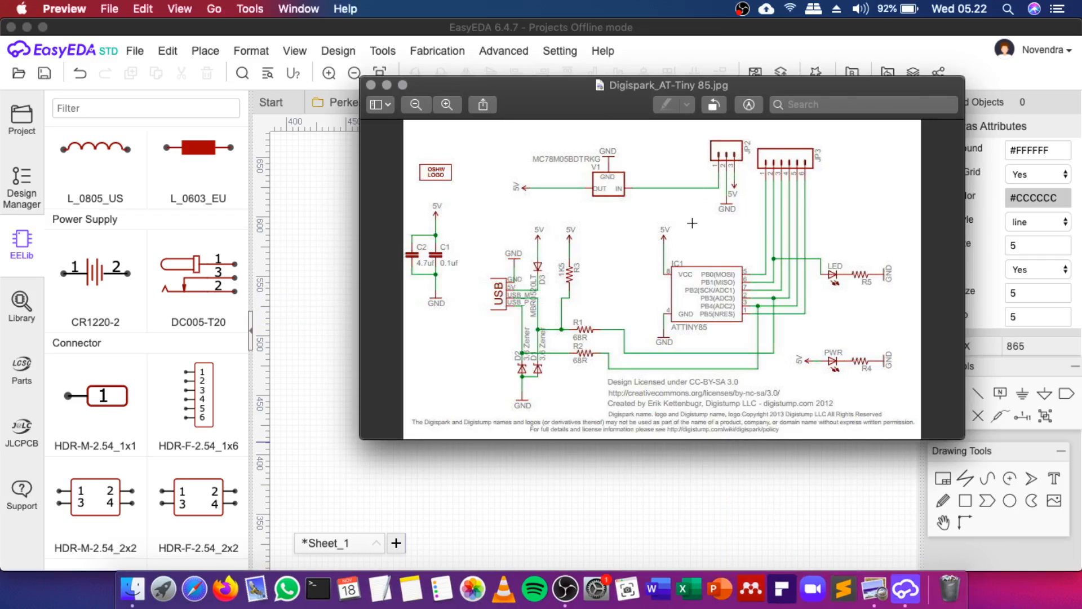
pyautogui.click(130, 411)
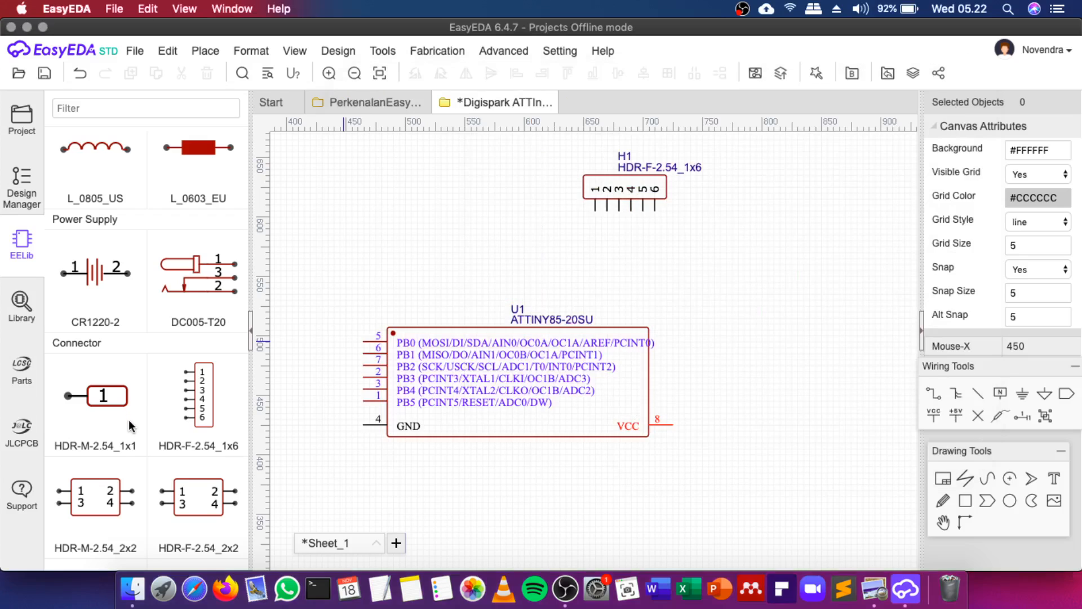
pyautogui.click(243, 448)
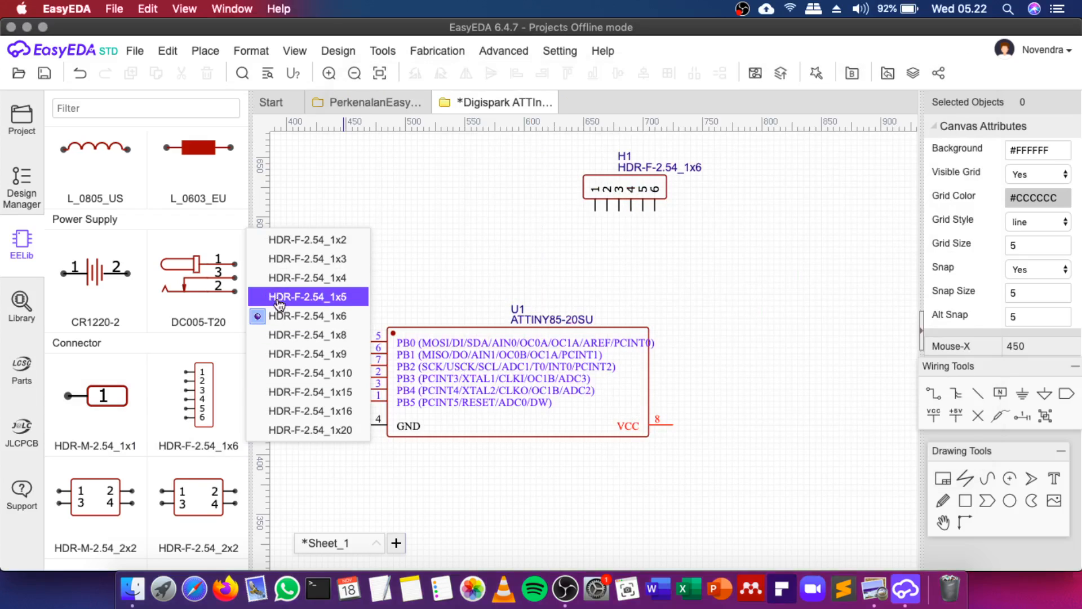
pyautogui.click(281, 269)
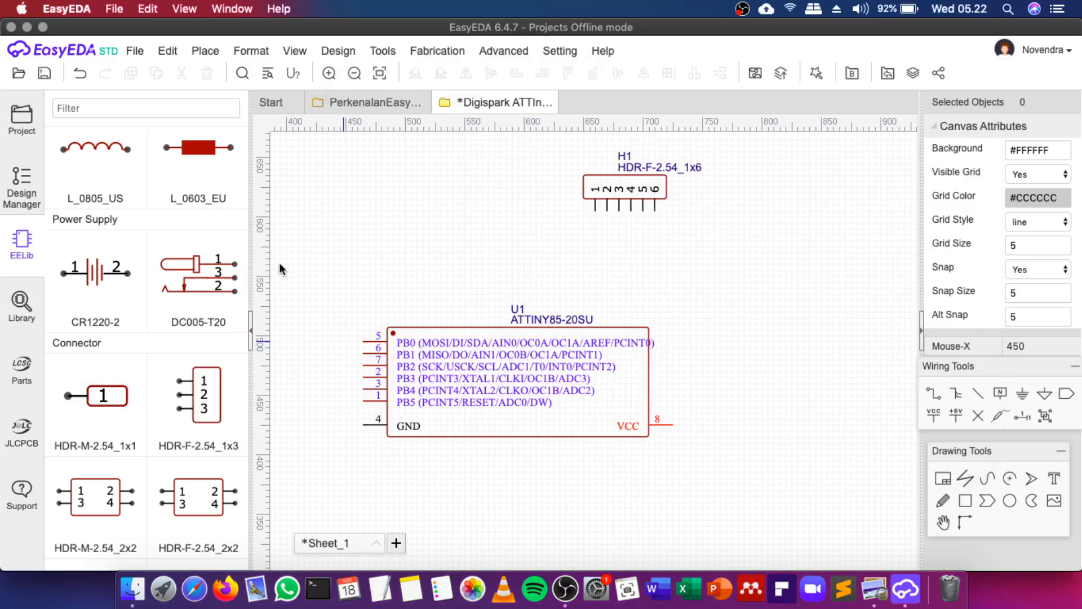
pyautogui.click(214, 421)
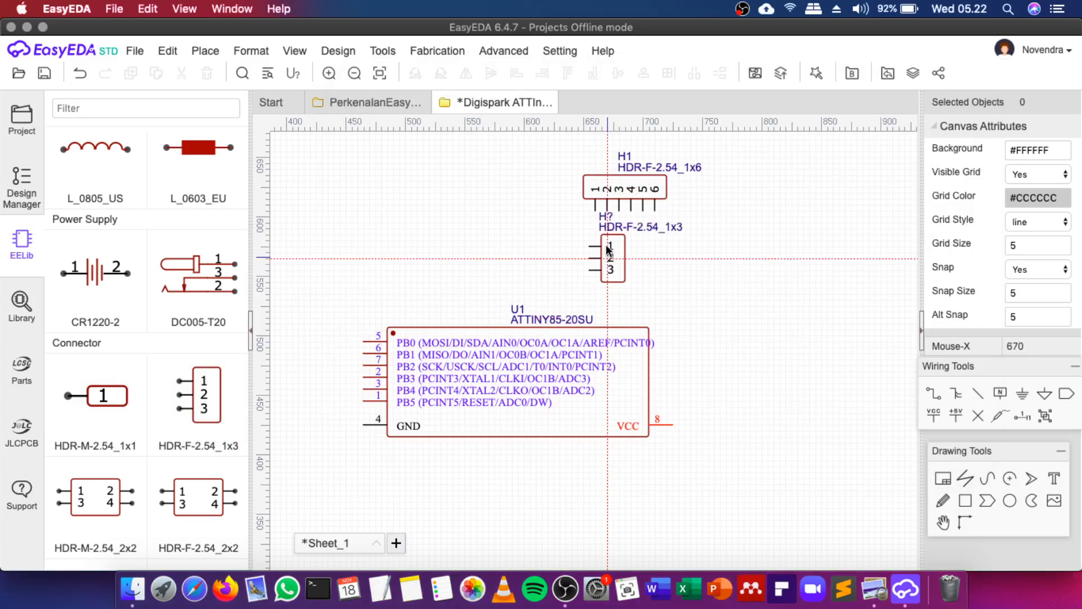
pyautogui.press('space')
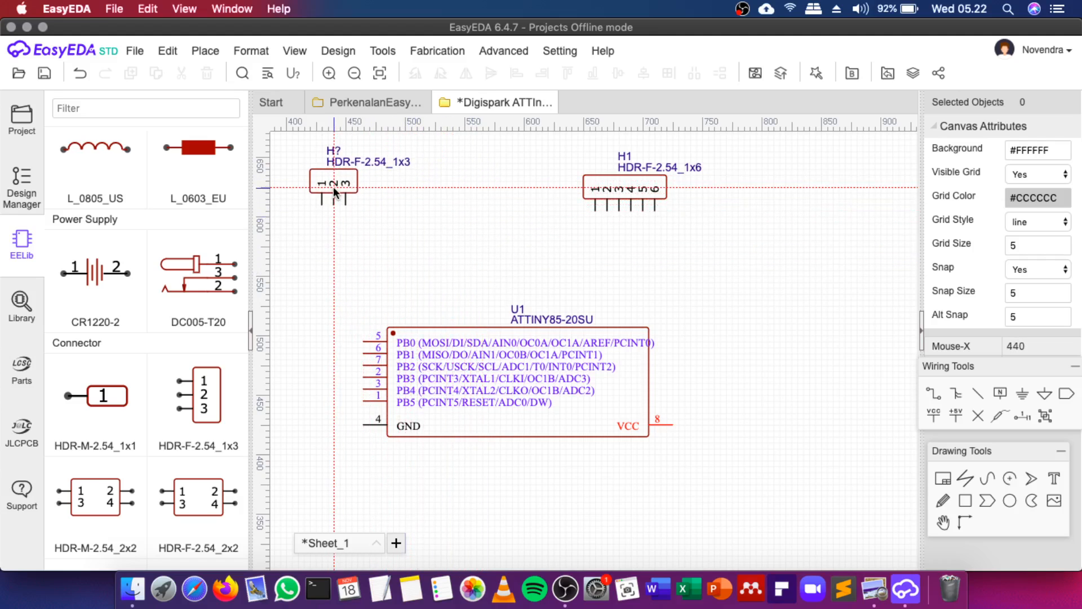
pyautogui.click(333, 187)
pyautogui.press('Escape')
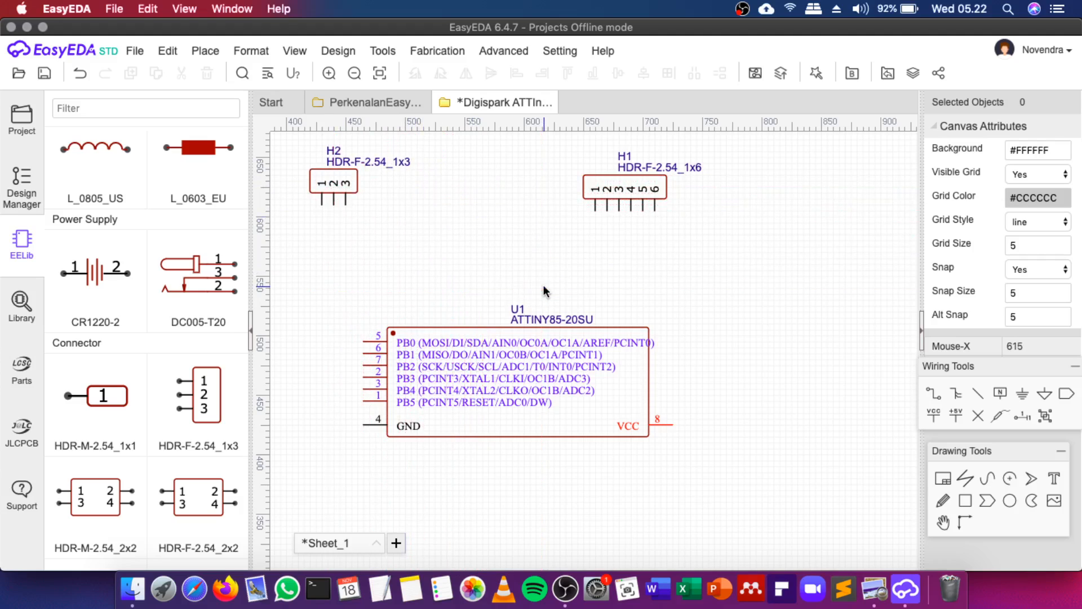
# Rotate the ATTINY85-20SU by 180 degrees and move it right so that it sits between and below the two headers
pyautogui.click(513, 373)
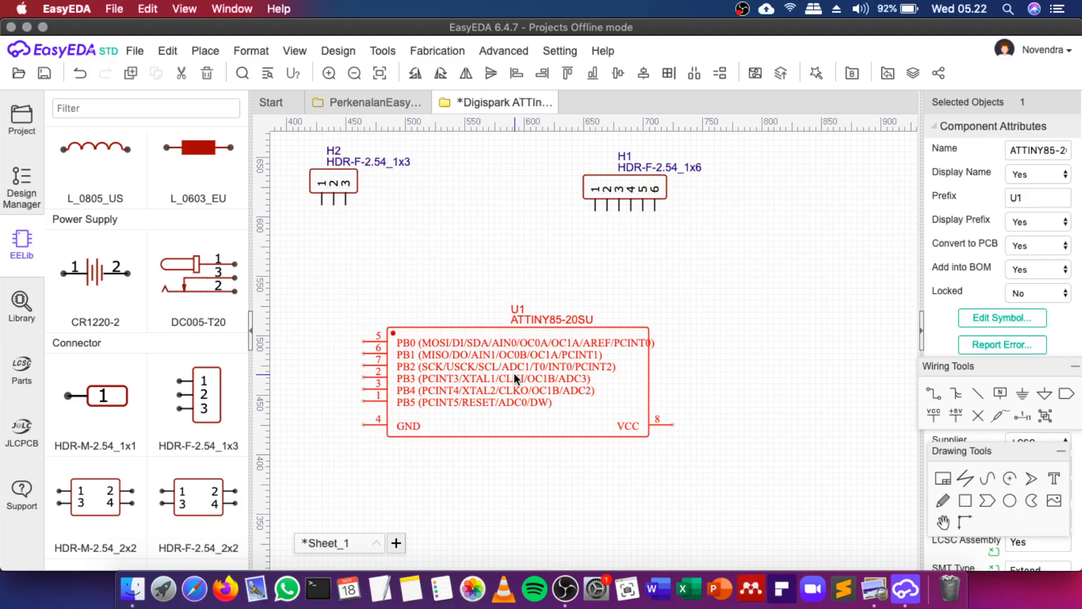
pyautogui.press('space')
pyautogui.press('space')
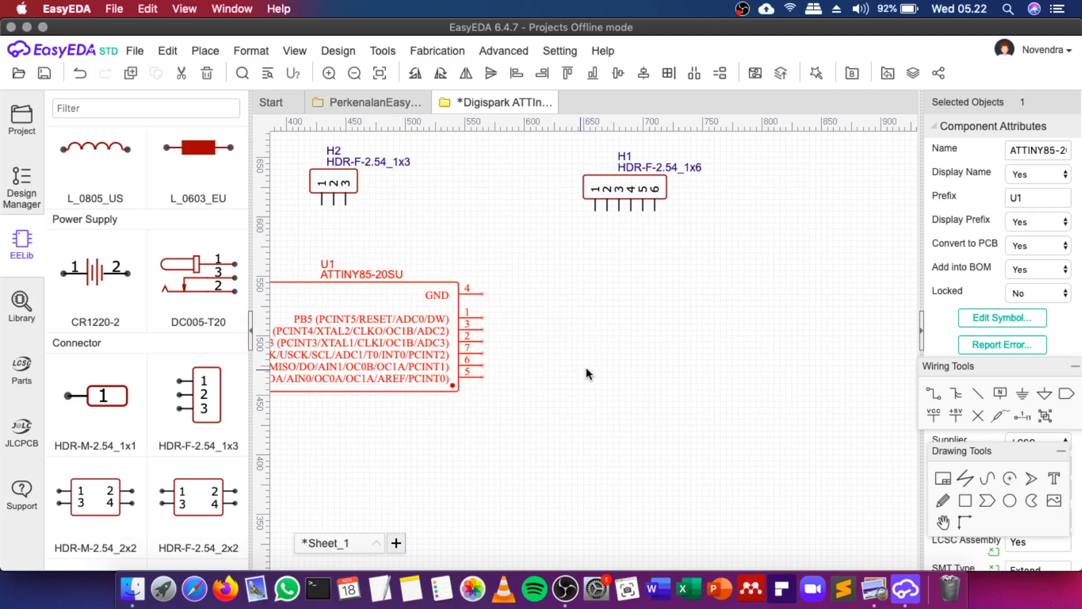
pyautogui.moveTo(321, 329); pyautogui.dragTo(462, 328)
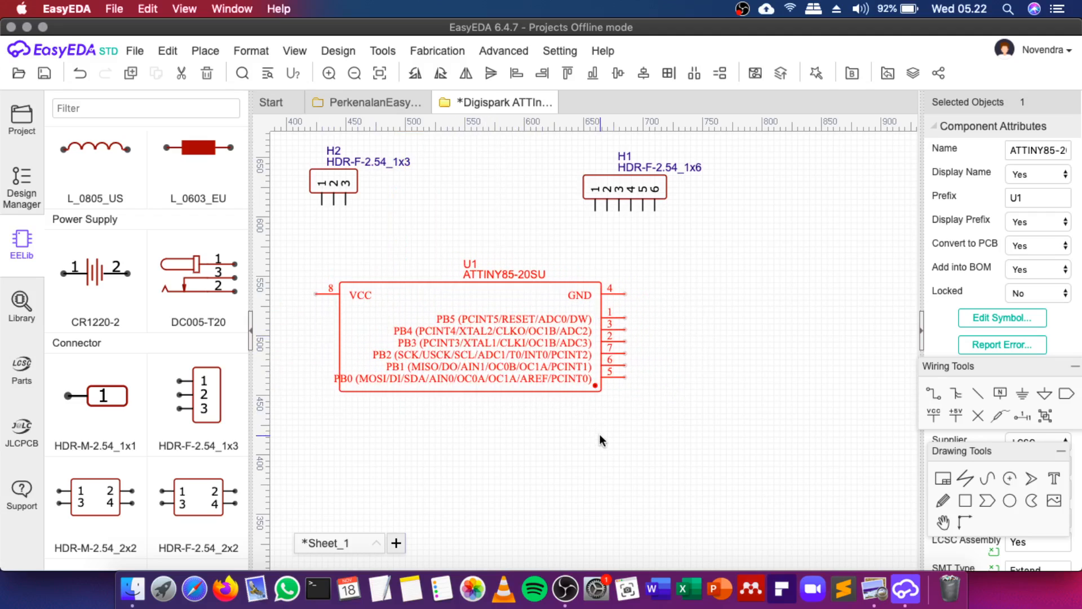
# Check the Digispark reference schematic for the USB connector and look through the EELib parts for one
pyautogui.click(872, 586)
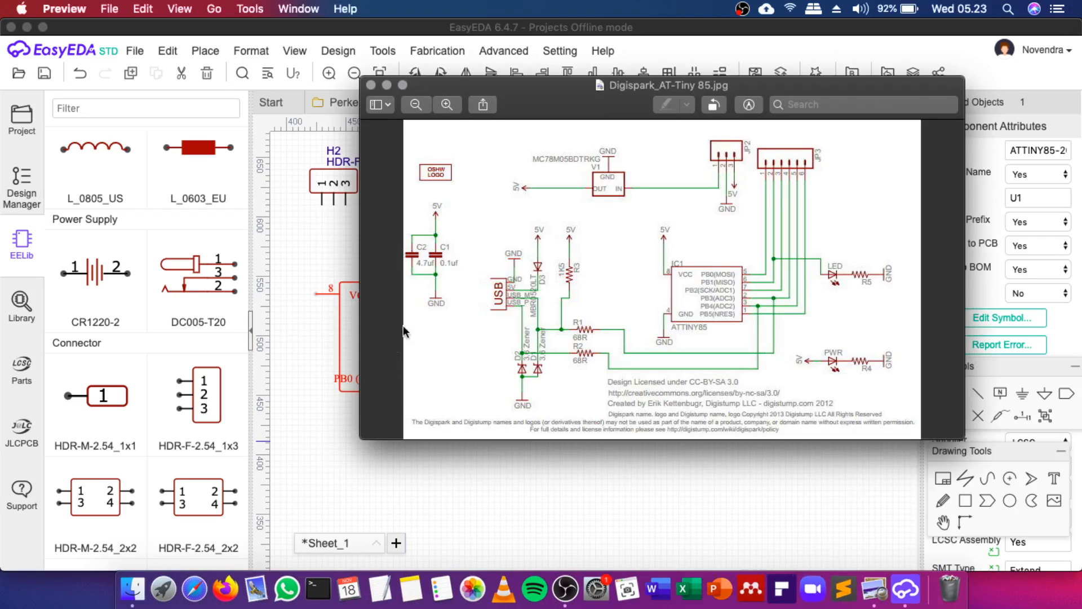
pyautogui.click(486, 482)
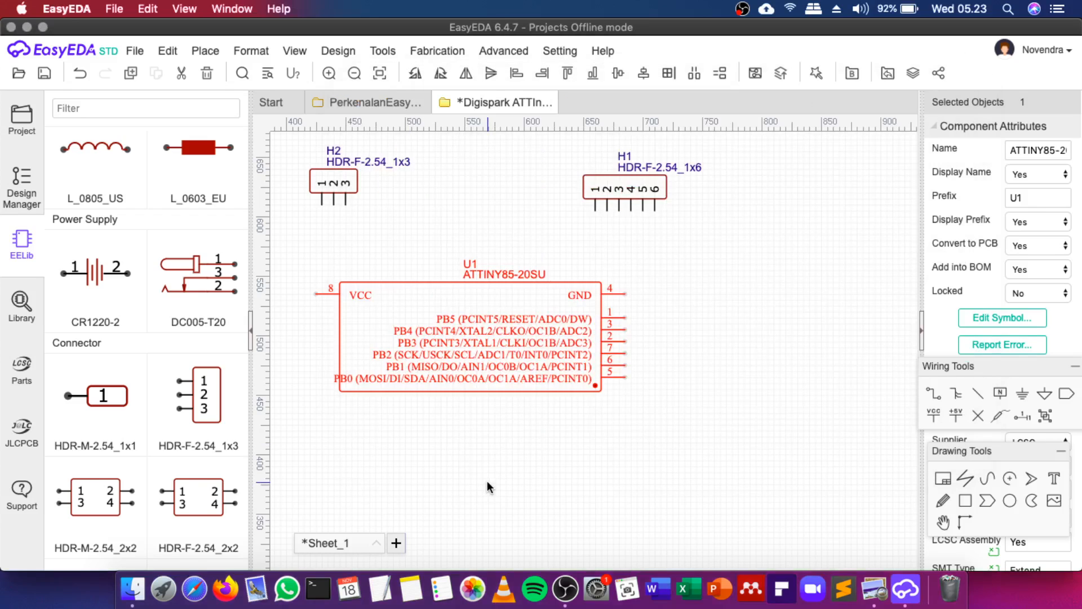
pyautogui.scroll(-5, 70, 290)
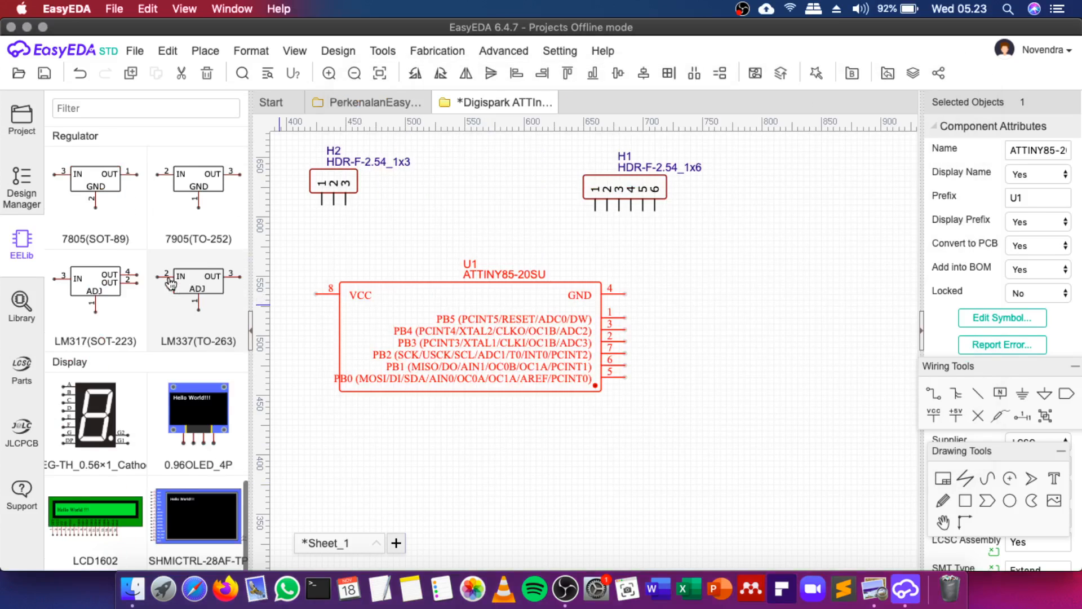
pyautogui.scroll(10, 170, 276)
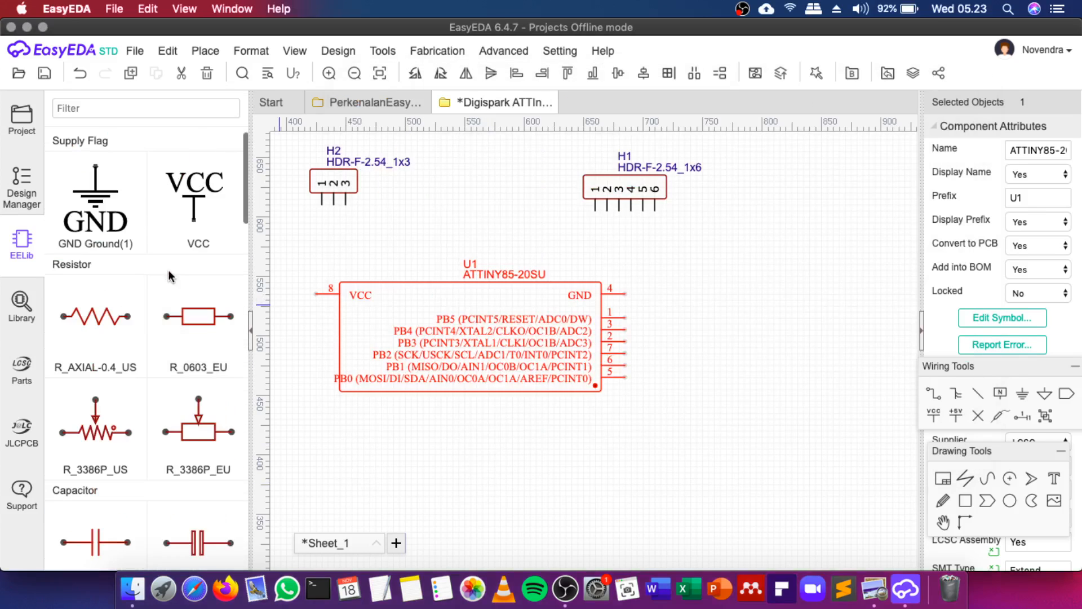
# Search the component library for "usb" and examine the LCSC results, previewing USB-A-F-90-JCJ-H15.5 and USB-268-BRY
pyautogui.click(21, 304)
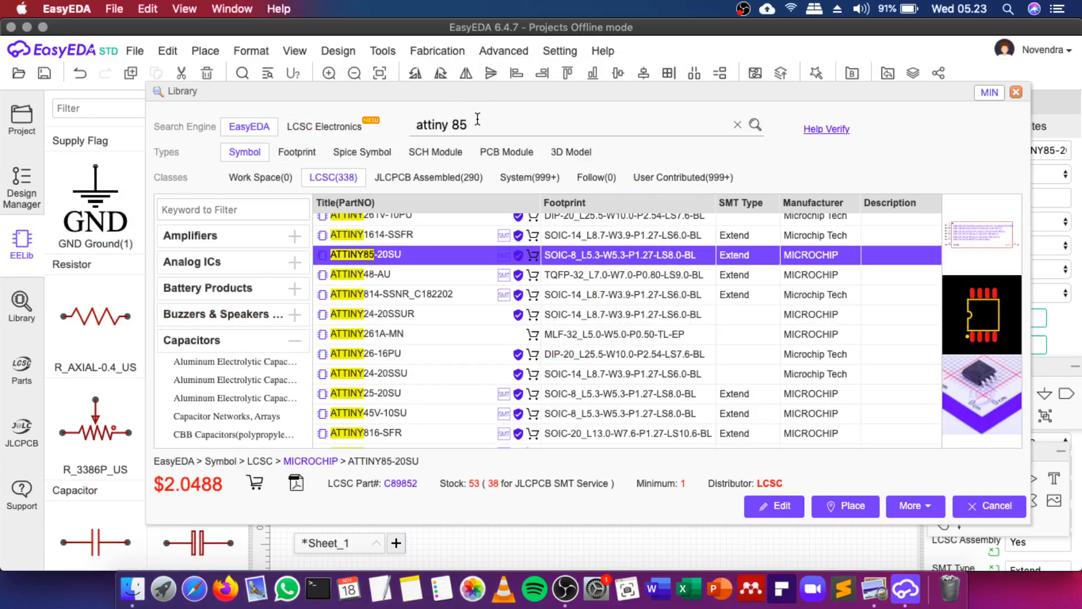
pyautogui.moveTo(476, 123); pyautogui.dragTo(406, 122)
pyautogui.write('usb')
pyautogui.press('Return')
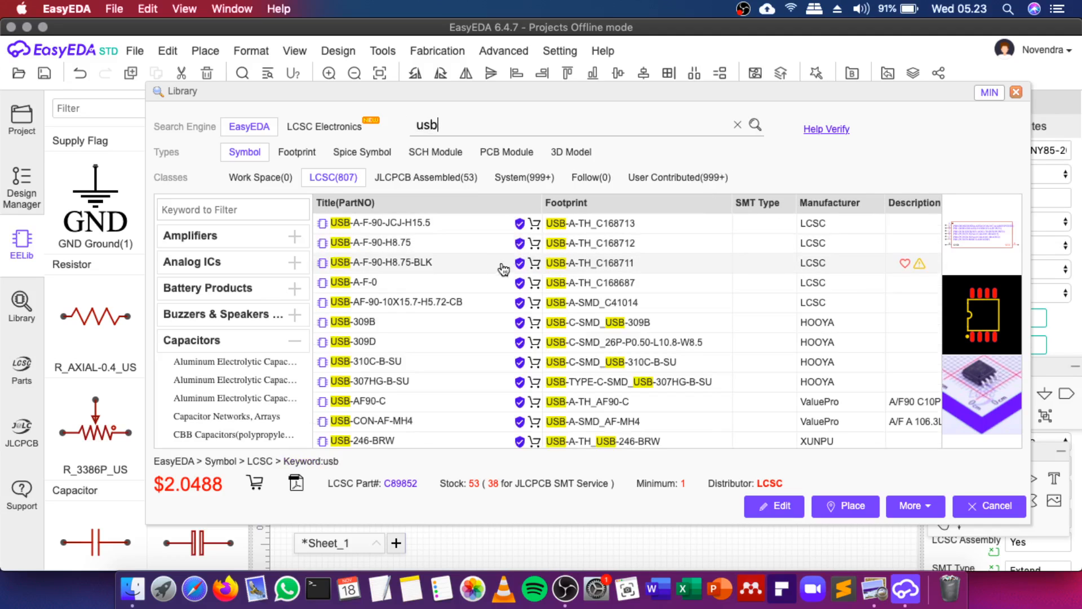
pyautogui.click(386, 224)
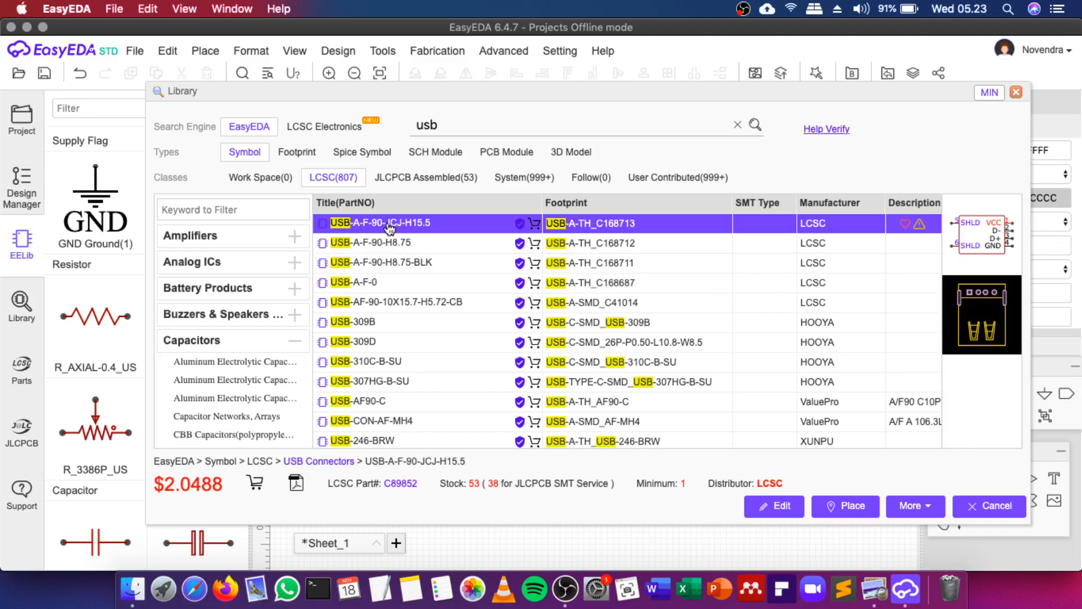
pyautogui.scroll(-10, 411, 325)
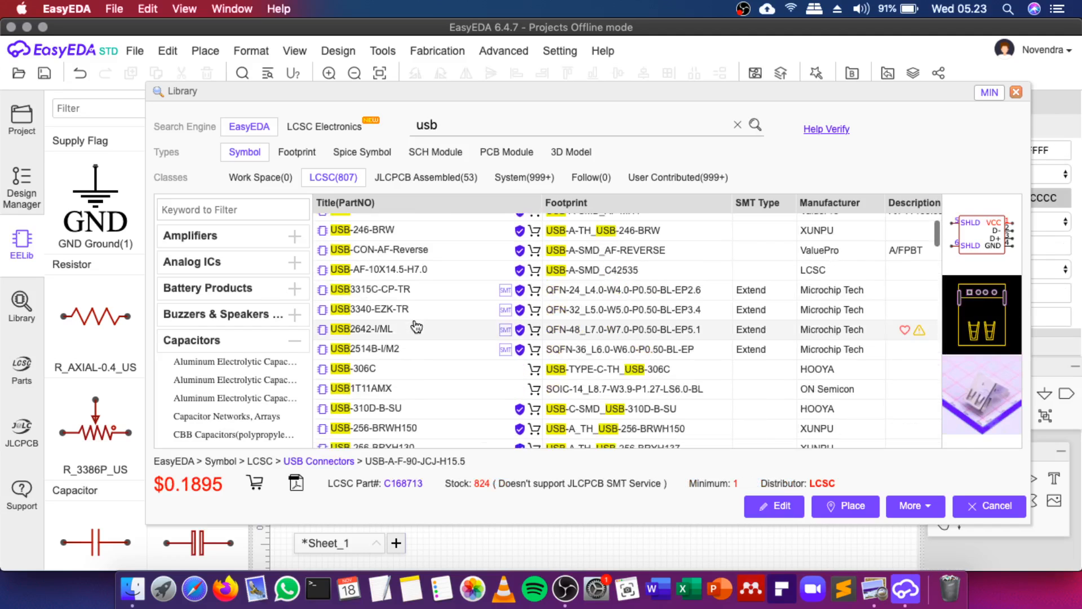
pyautogui.scroll(-3, 418, 326)
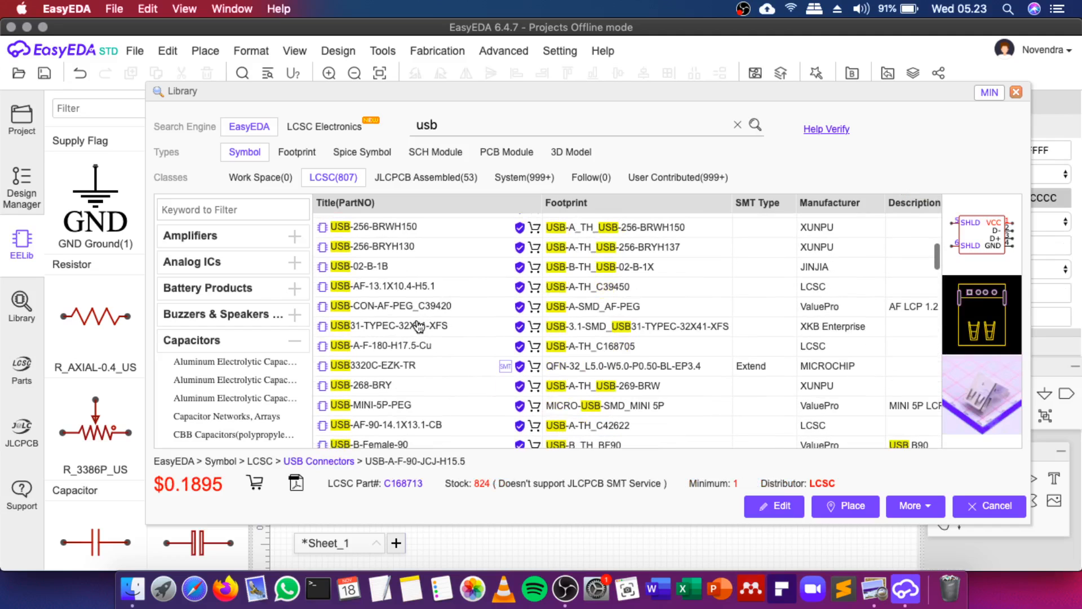
pyautogui.click(415, 393)
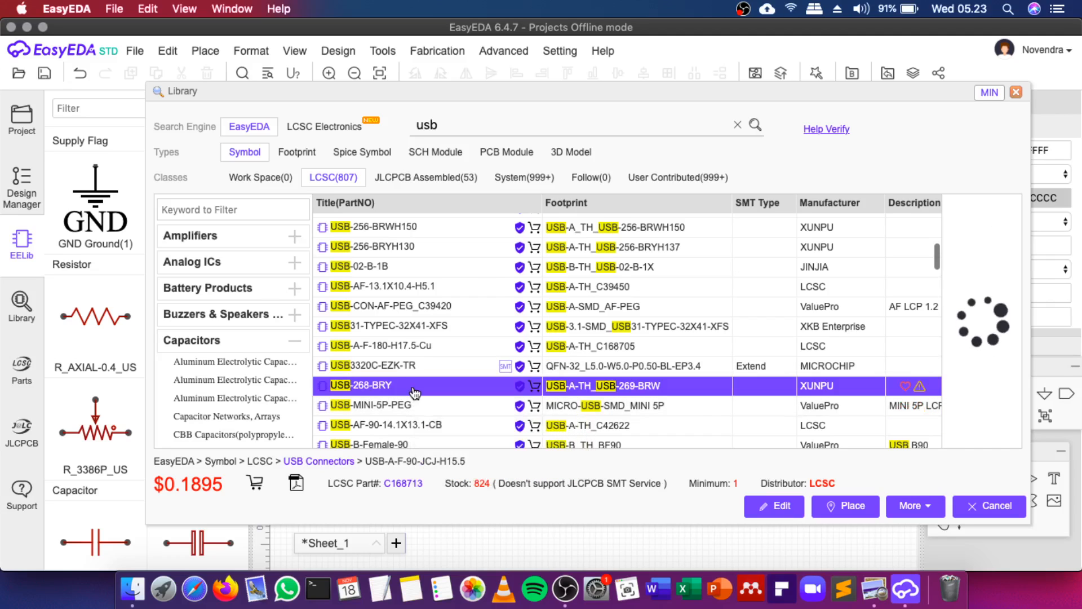
pyautogui.scroll(-10, 415, 393)
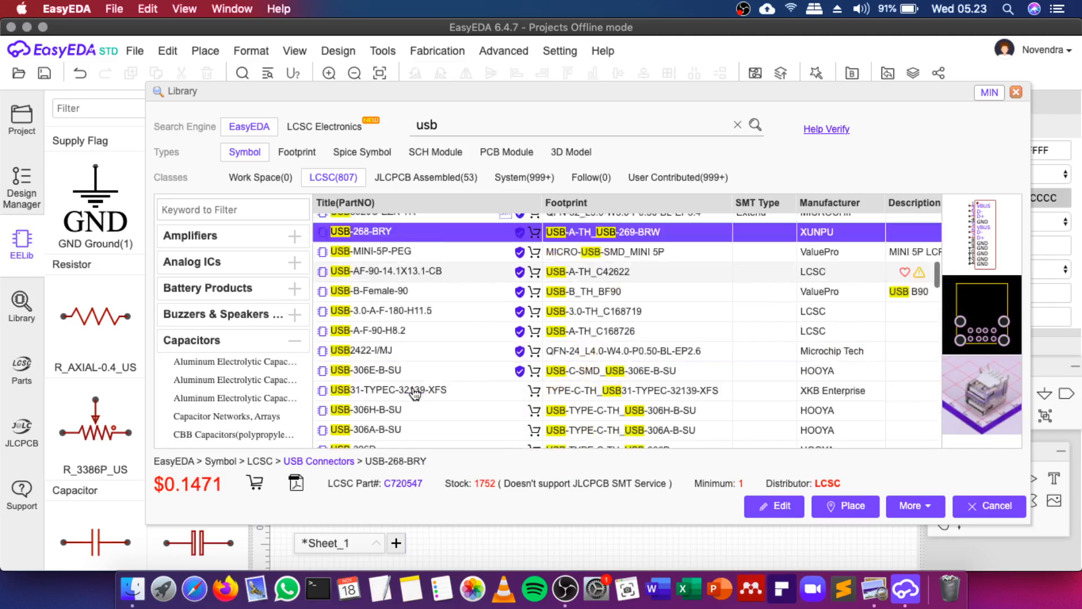
pyautogui.scroll(-10, 415, 393)
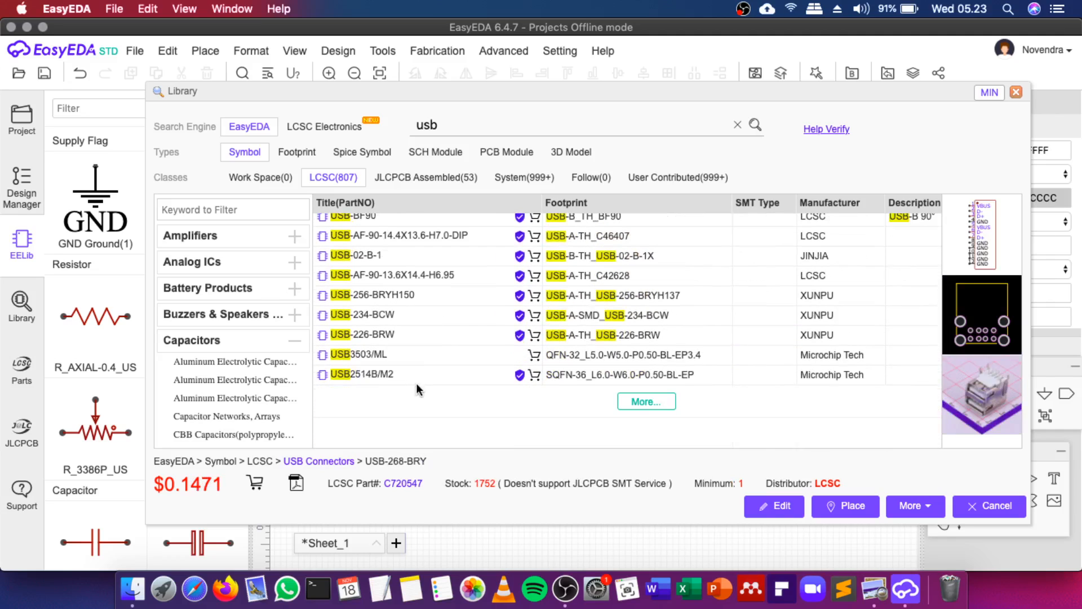
pyautogui.scroll(-3, 415, 392)
# Search the library for "usb micro" and place the micro USBFemale connector below and to the left of the ATTINY85-20SU
pyautogui.doubleClick(447, 128)
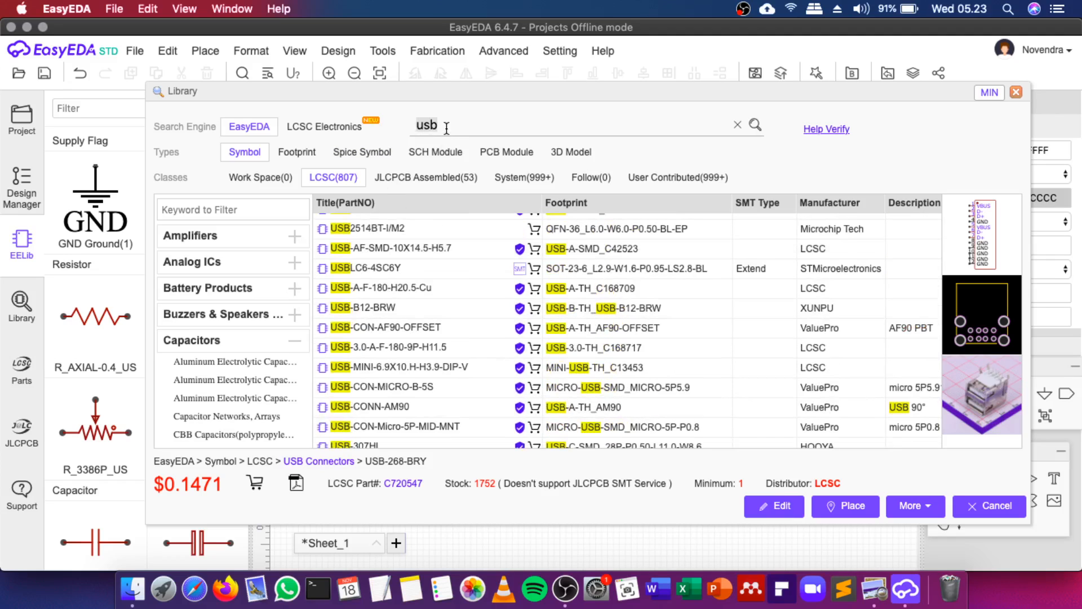
pyautogui.press('Right')
pyautogui.press('Return')
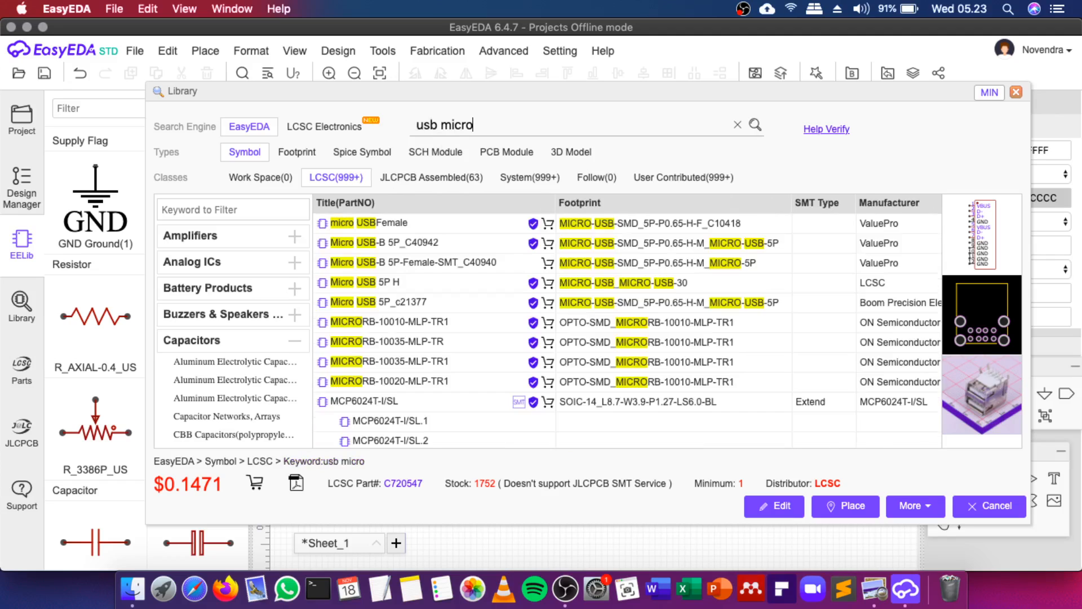
pyautogui.click(402, 225)
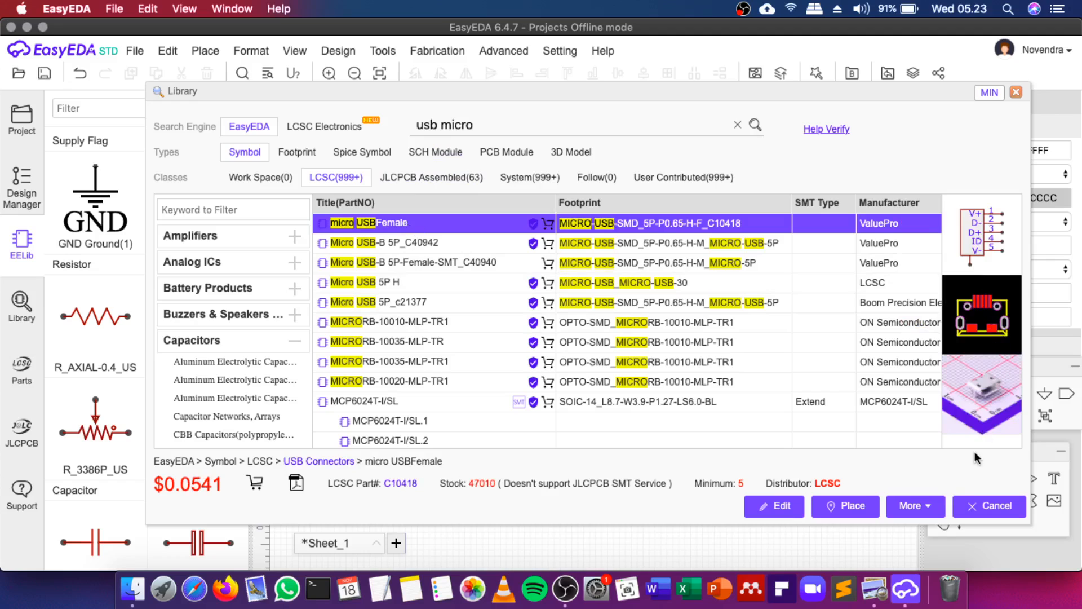
pyautogui.doubleClick(456, 226)
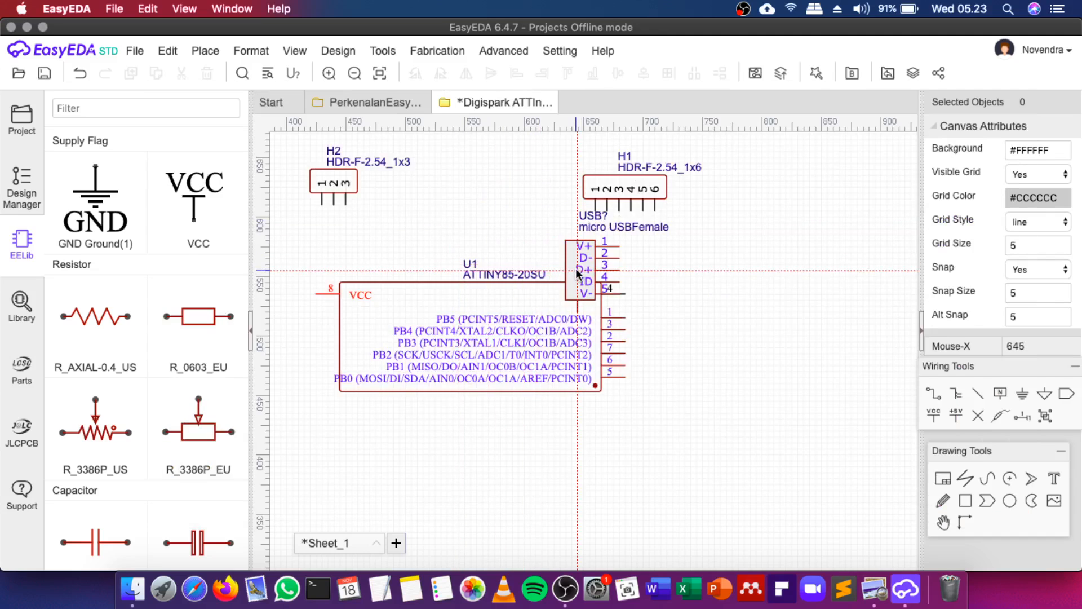
pyautogui.scroll(-3, 372, 279)
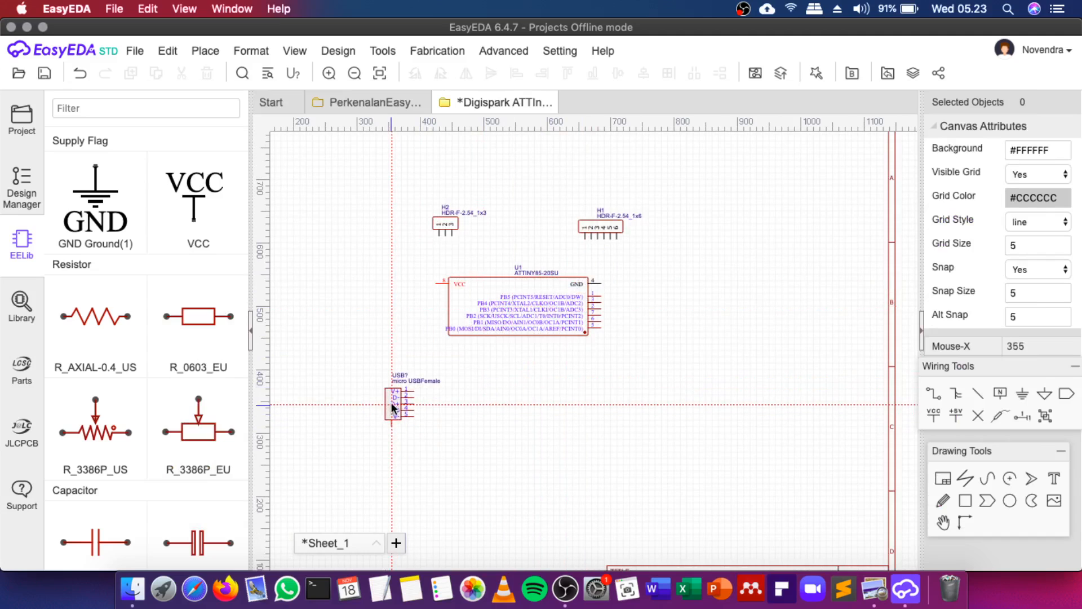
pyautogui.click(392, 397)
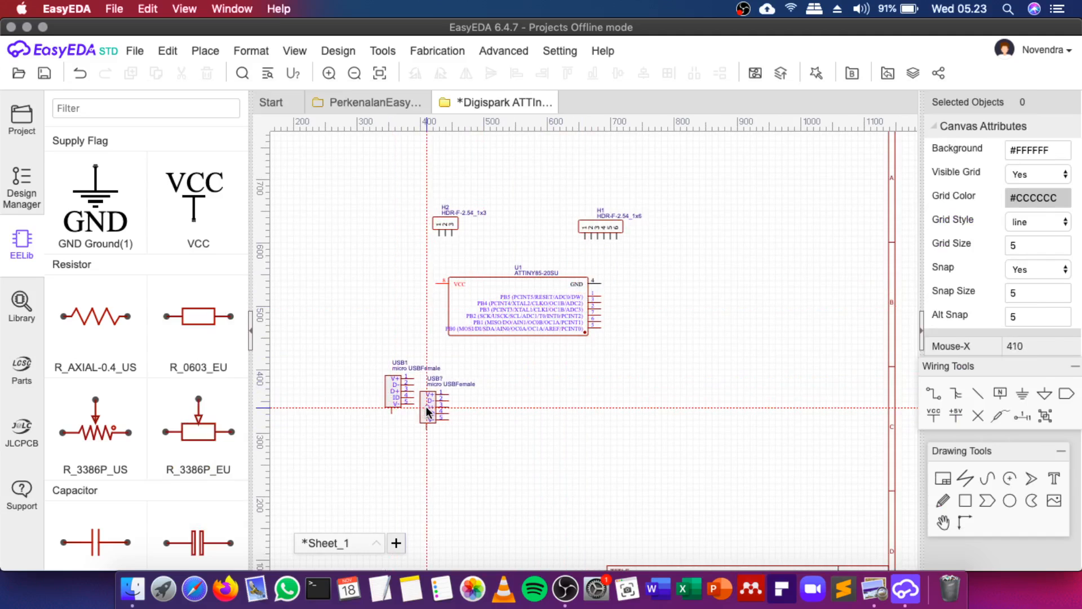
# Stop placing USB connectors, then check the Digispark reference schematic and look through the EELib diode parts
pyautogui.scroll(3, 425, 405)
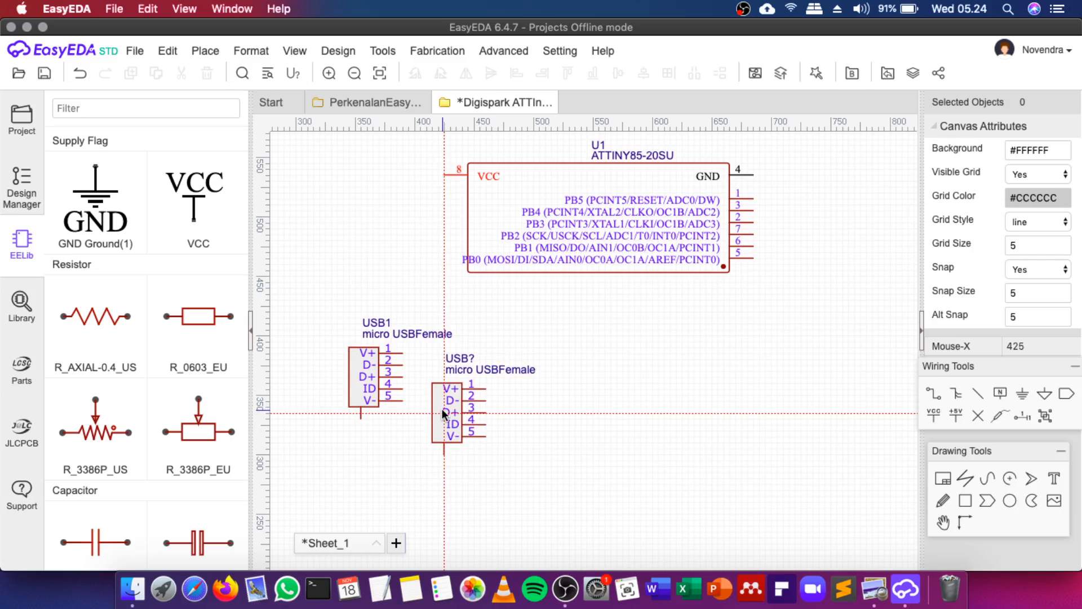
pyautogui.press('Escape')
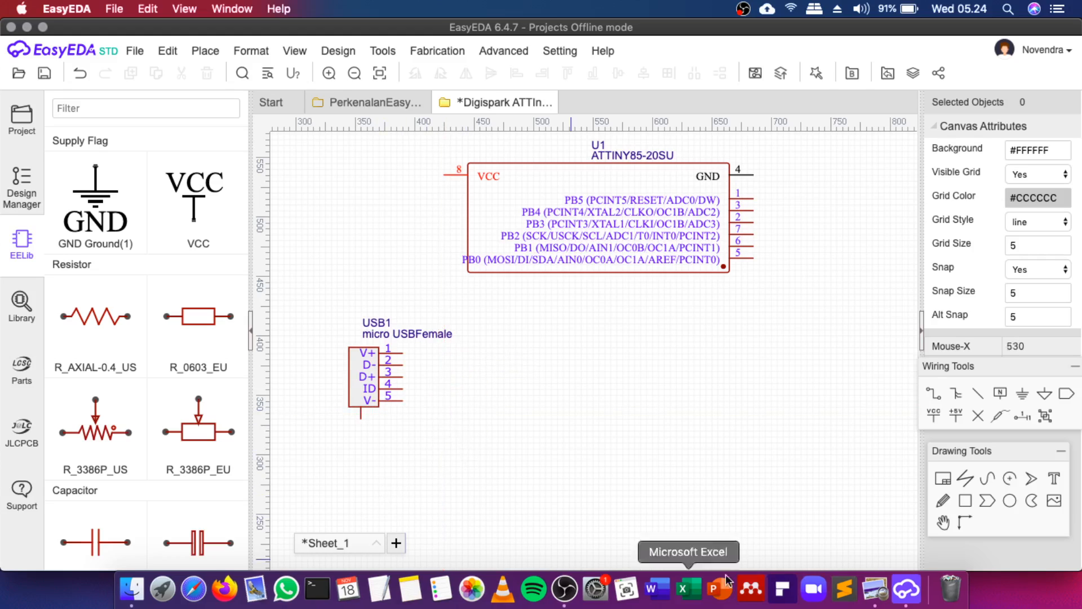
pyautogui.click(870, 586)
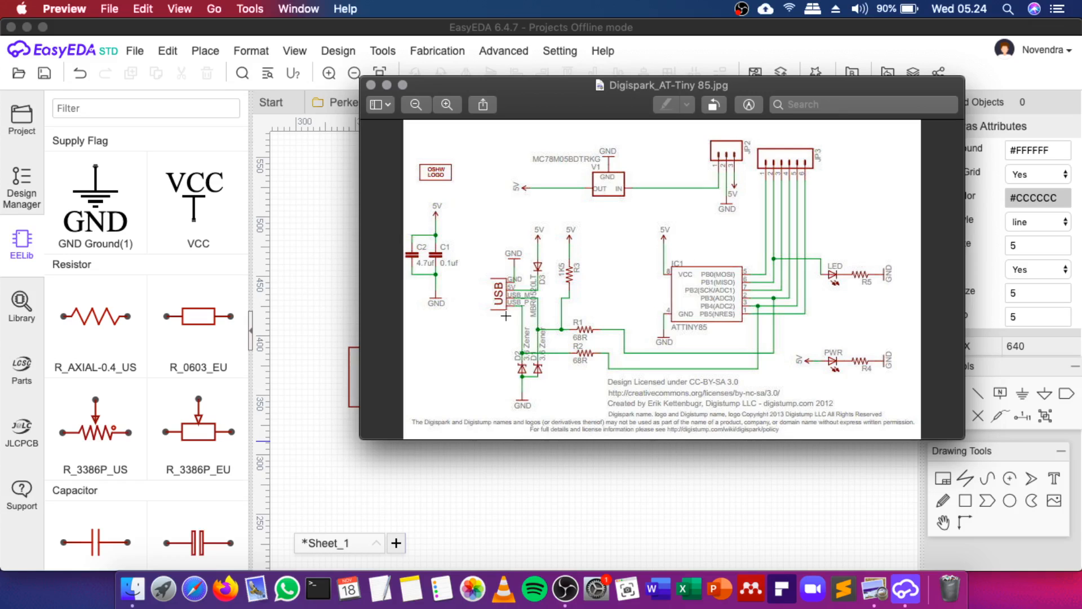
pyautogui.scroll(-15, 181, 396)
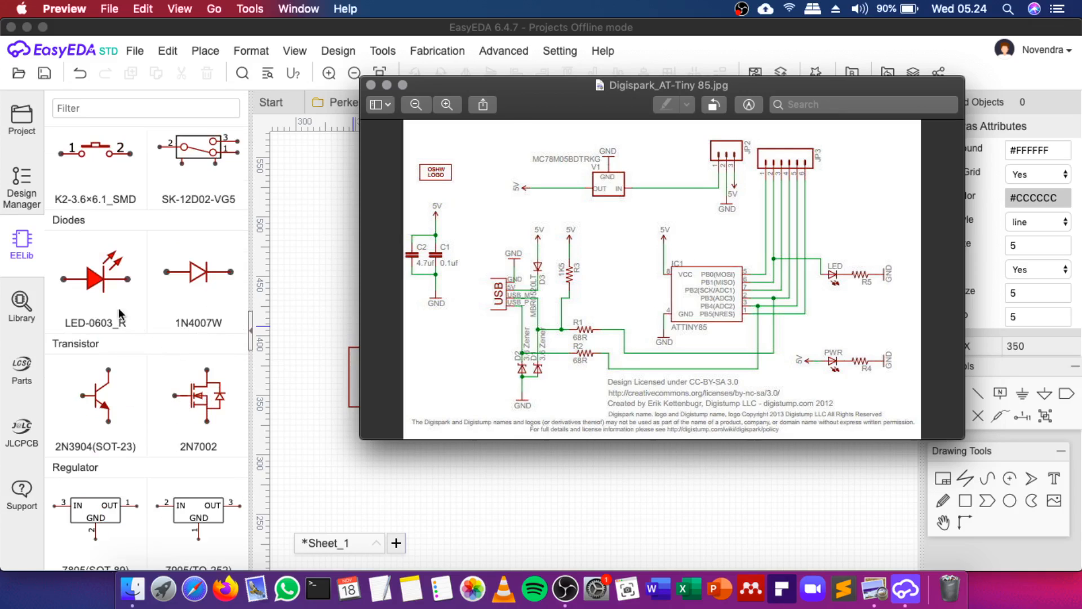
pyautogui.click(116, 289)
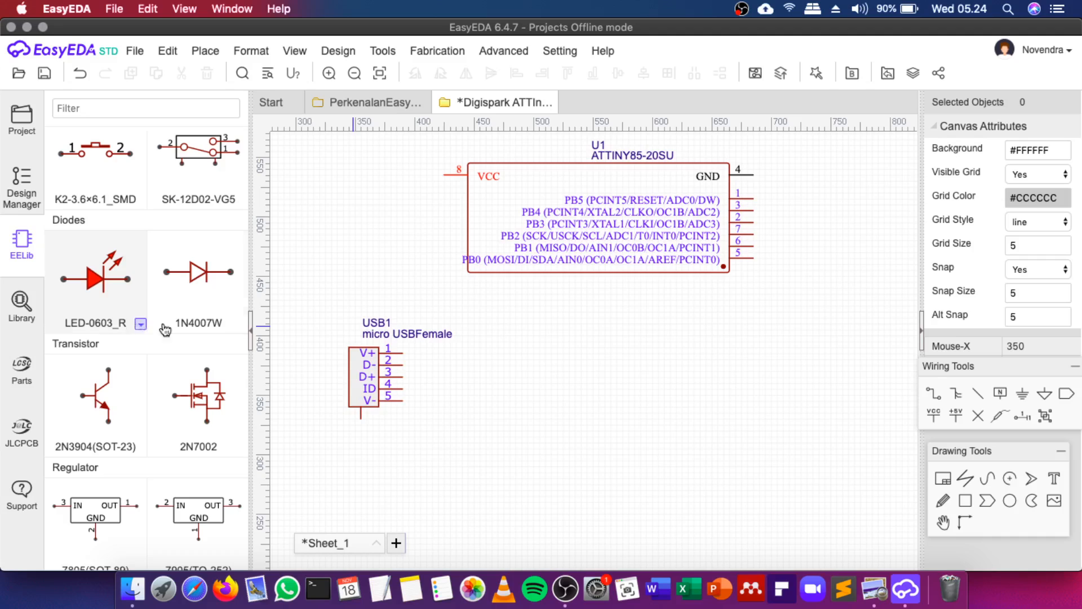
pyautogui.click(244, 325)
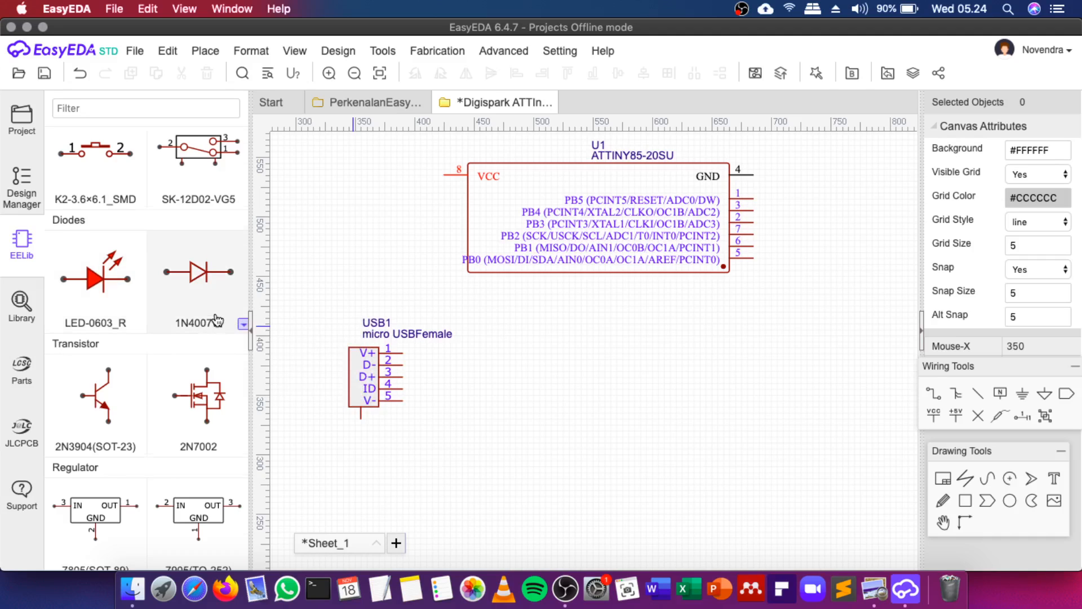
pyautogui.scroll(-8, 216, 321)
pyautogui.scroll(10, 217, 318)
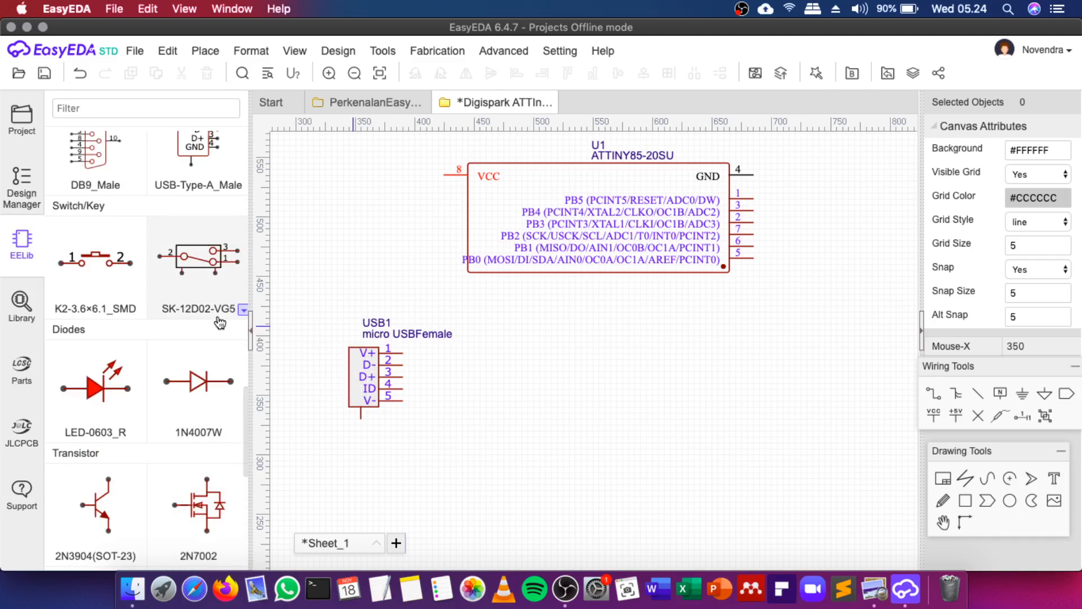
pyautogui.click(199, 383)
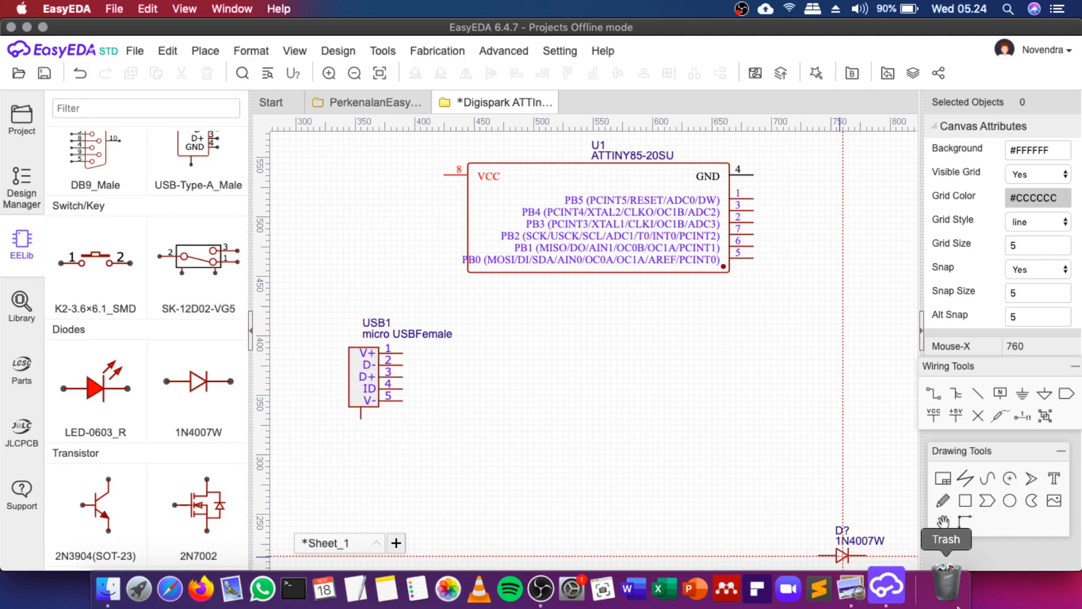
pyautogui.click(875, 588)
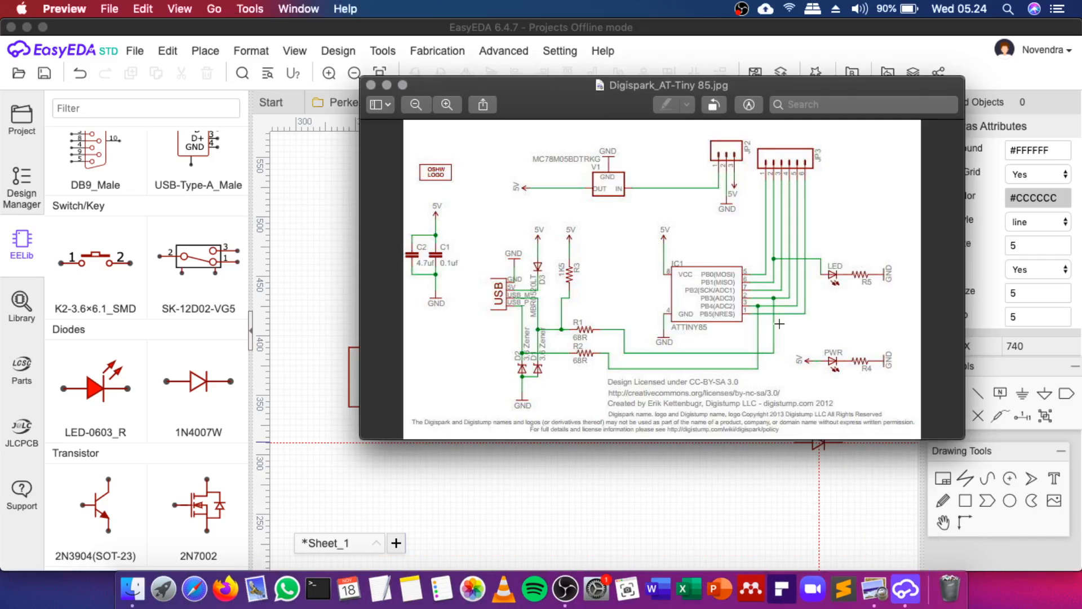
pyautogui.click(92, 414)
pyautogui.press('Escape')
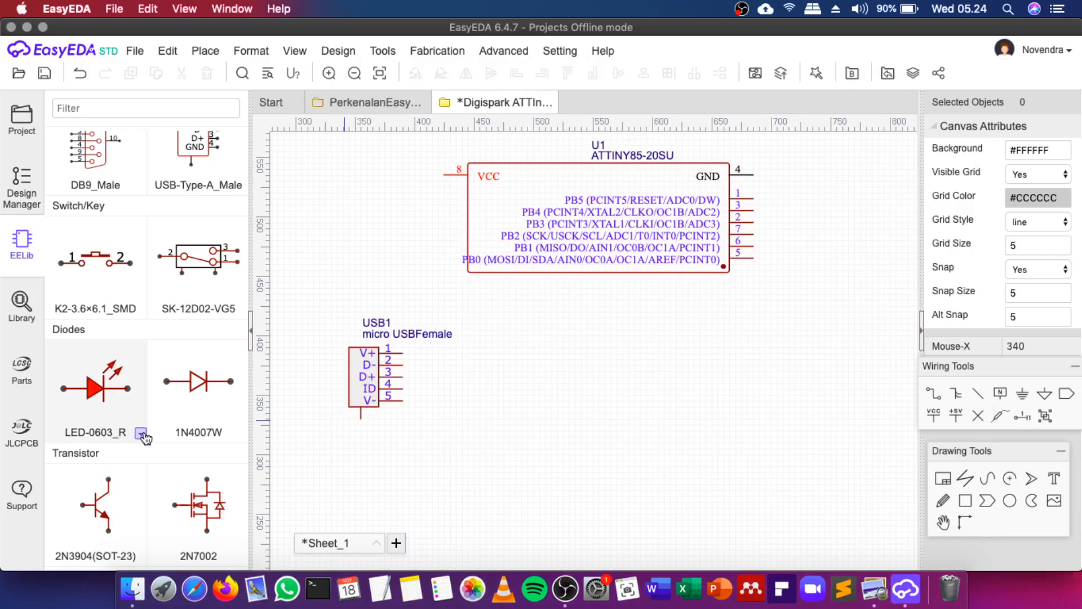
# Switch the EELib LED part to the red 0805 variant, LED-0805_R
pyautogui.click(140, 433)
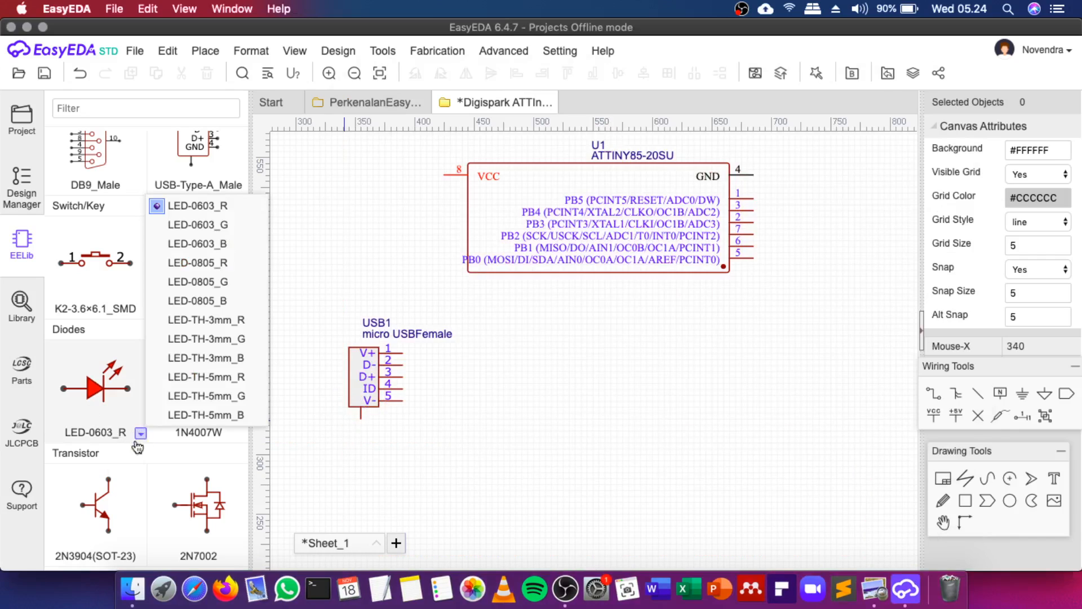
pyautogui.click(220, 302)
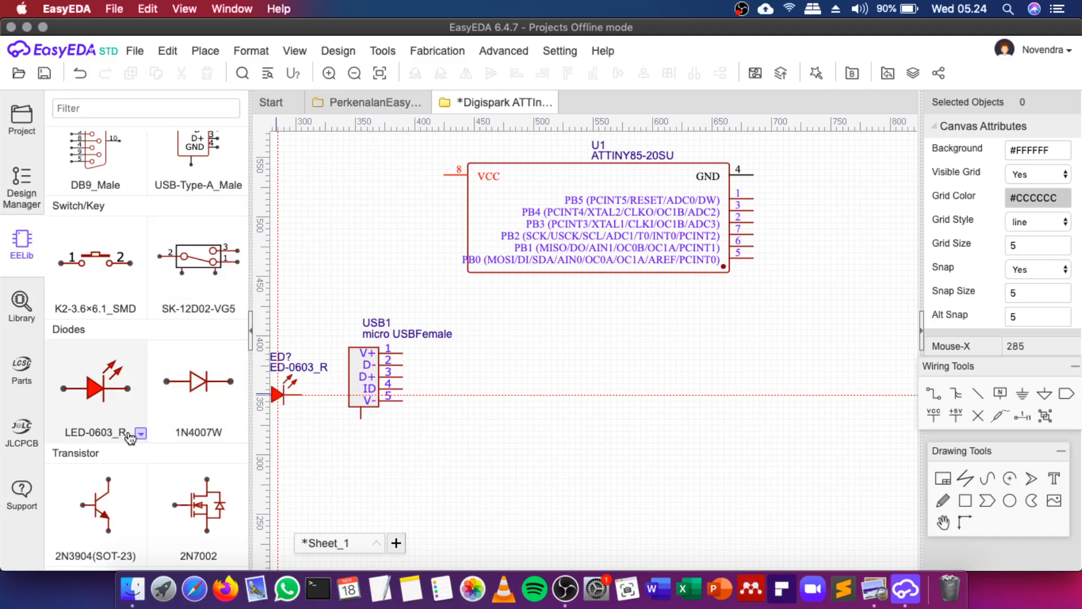
pyautogui.press('Escape')
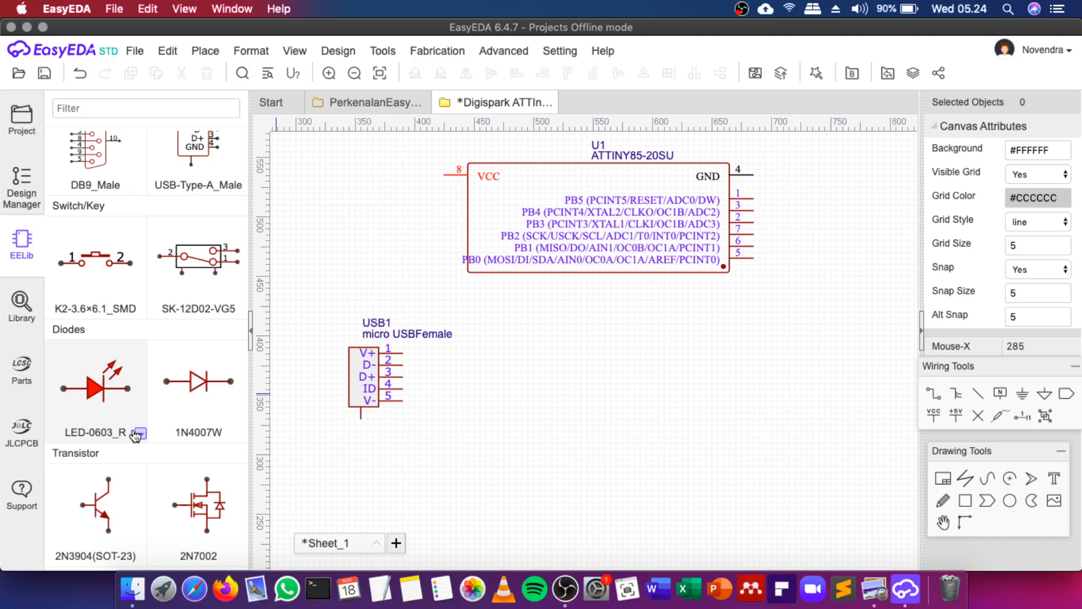
pyautogui.click(140, 434)
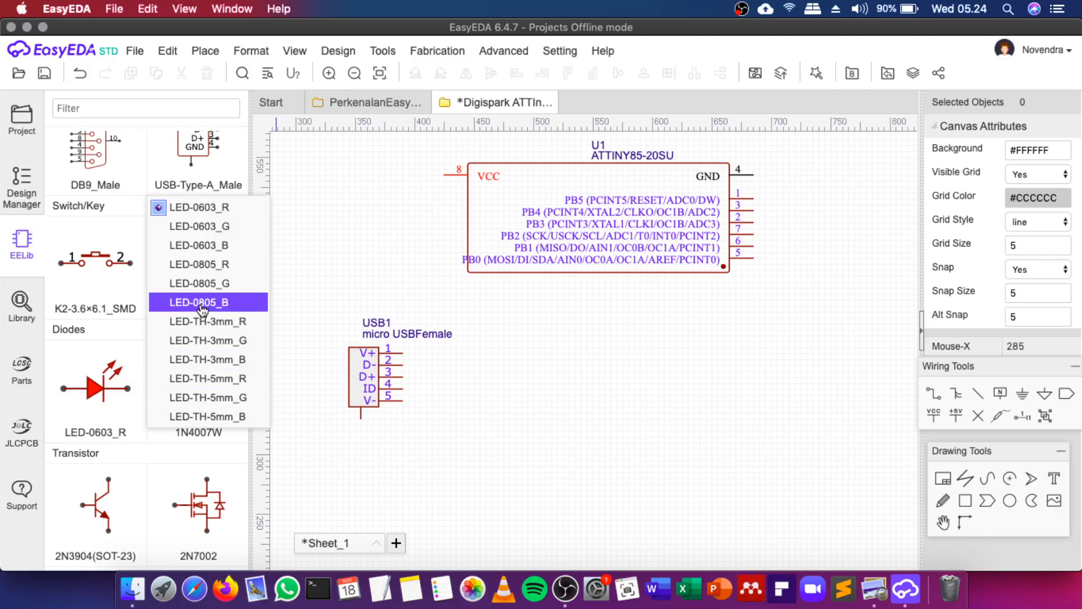
pyautogui.click(204, 264)
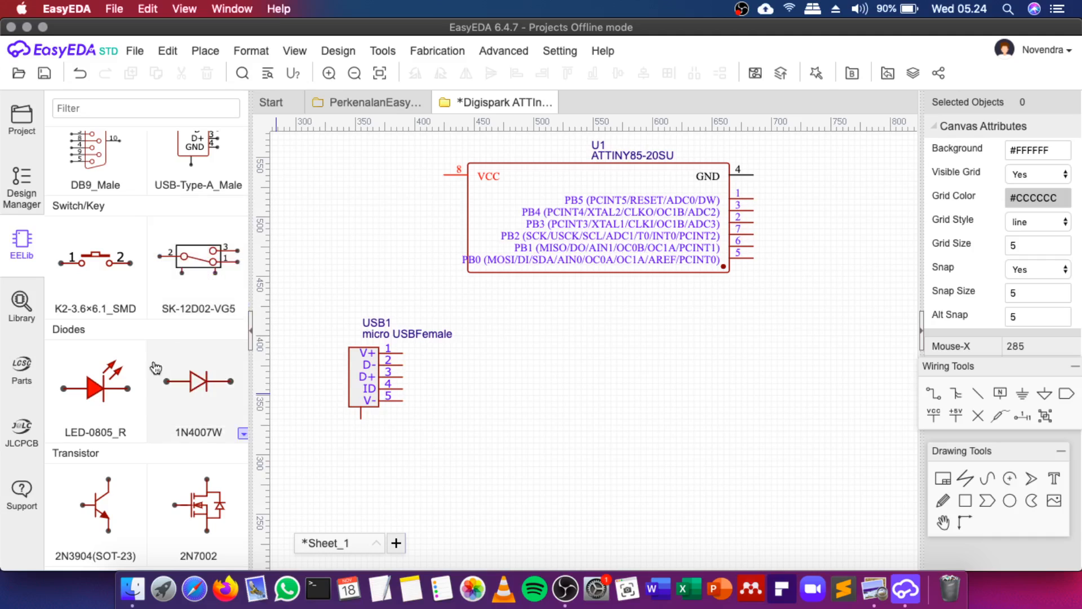
# Place two LED-0805_R parts one above the other, below and to the right of the ATTINY85-20SU
pyautogui.click(123, 387)
pyautogui.scroll(-1, 701, 363)
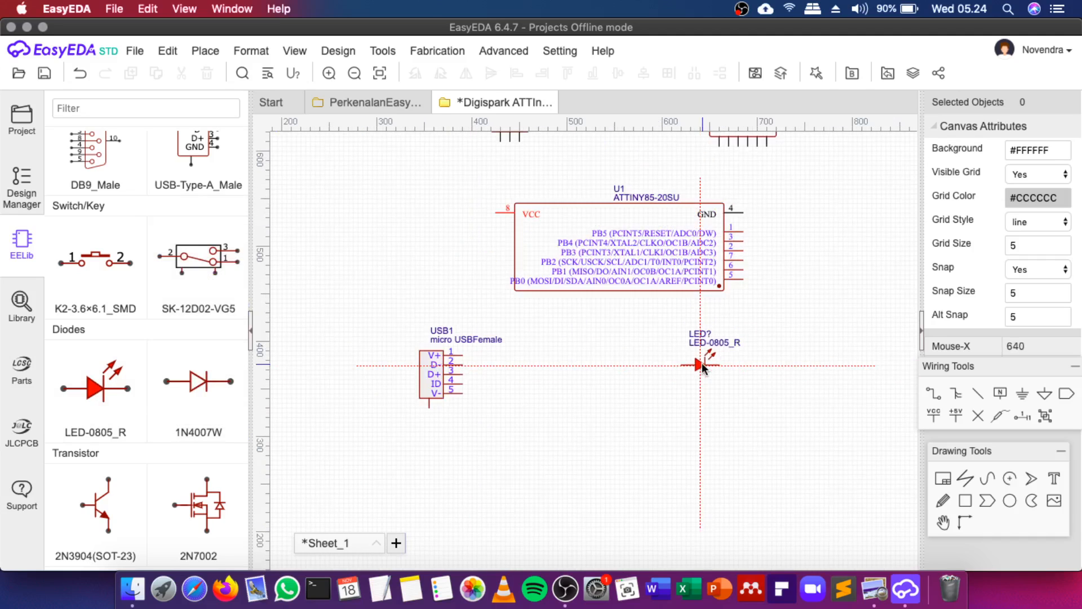
pyautogui.click(803, 345)
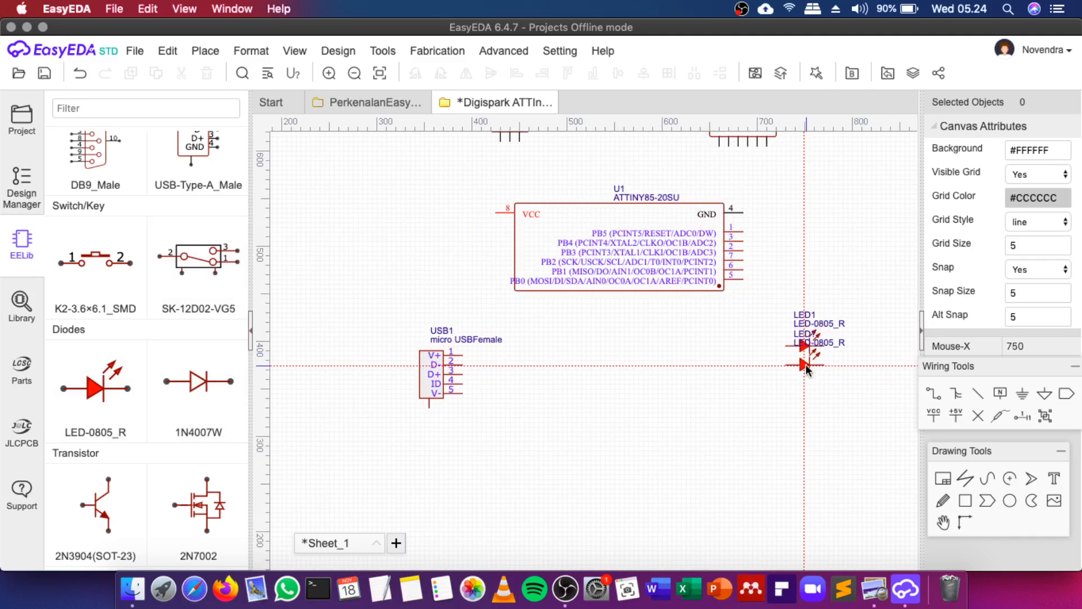
pyautogui.click(806, 392)
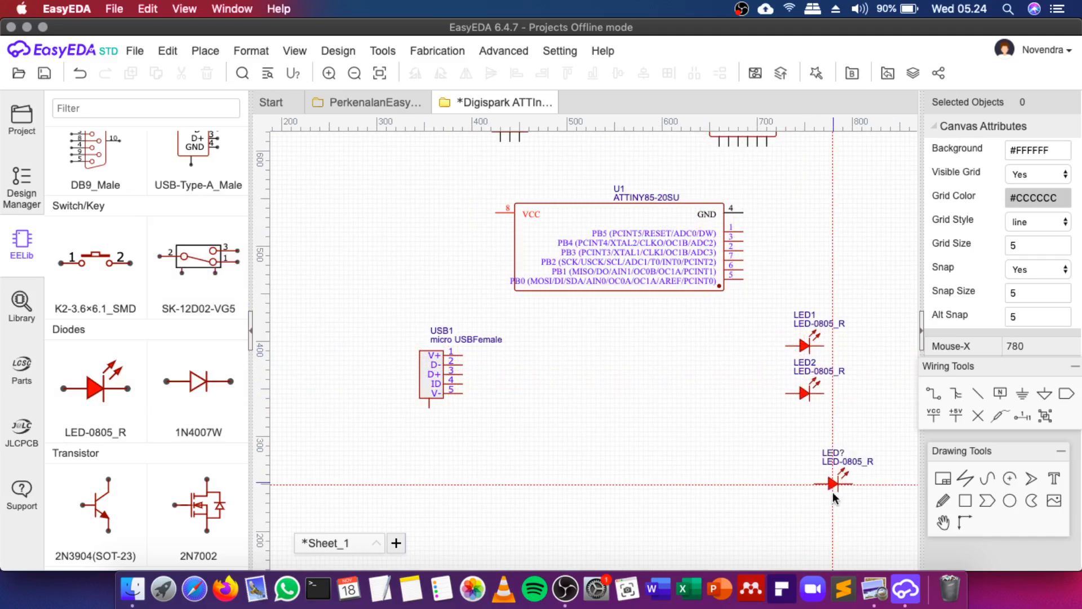
# Check the capacitors in the Digispark reference schematic and switch the EELib EU-style capacitor to the C_1206_EU variant
pyautogui.click(874, 588)
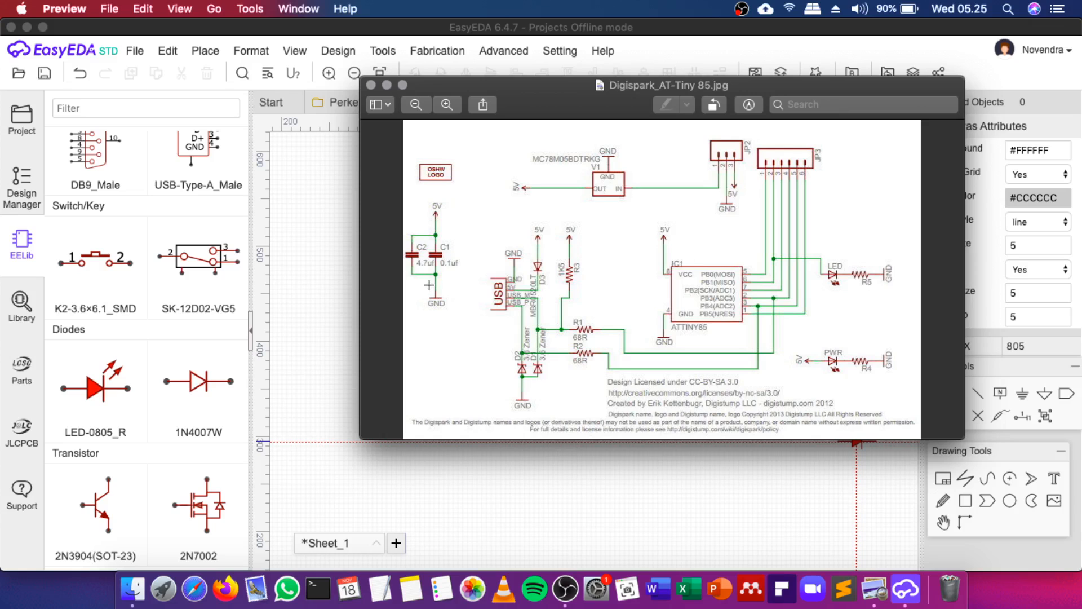
pyautogui.click(370, 86)
pyautogui.scroll(10, 166, 313)
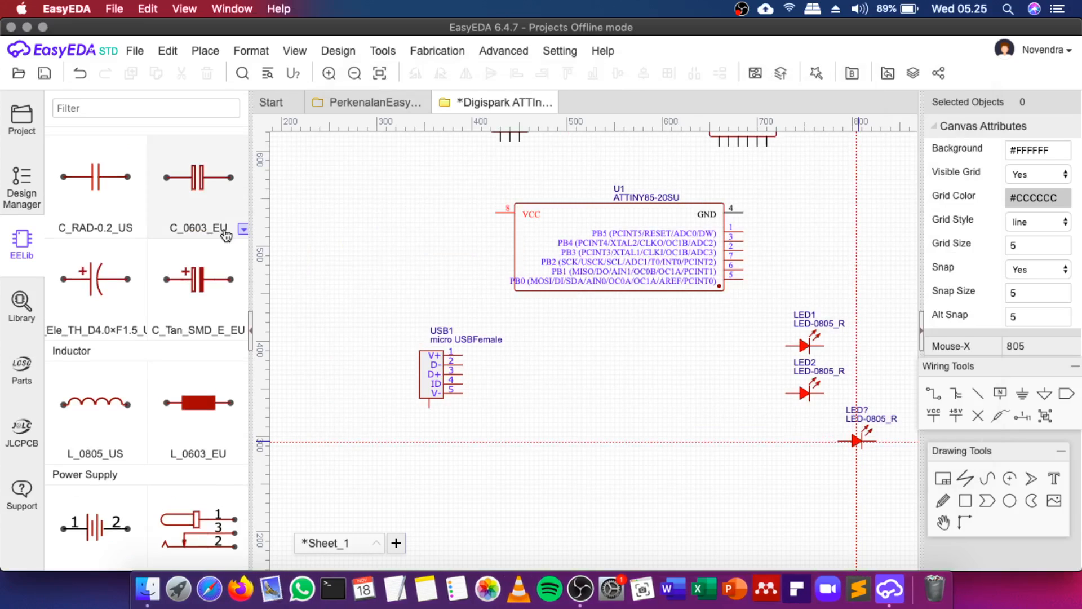
pyautogui.click(243, 230)
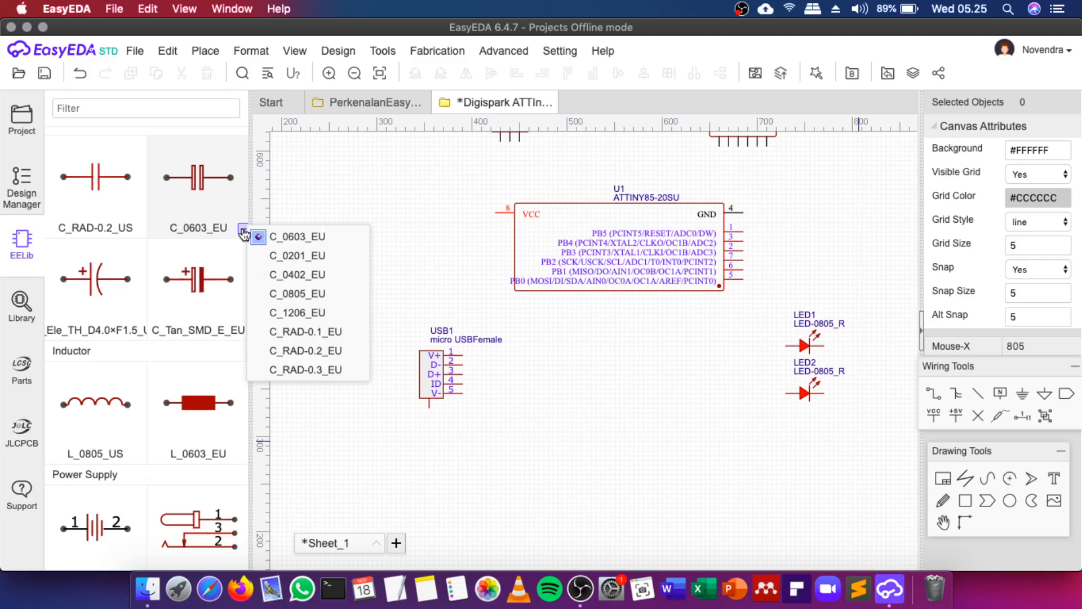
pyautogui.click(288, 313)
# Place two upright C_1206_EU capacitors side by side to the upper left of the ATTINY85-20SU
pyautogui.click(186, 180)
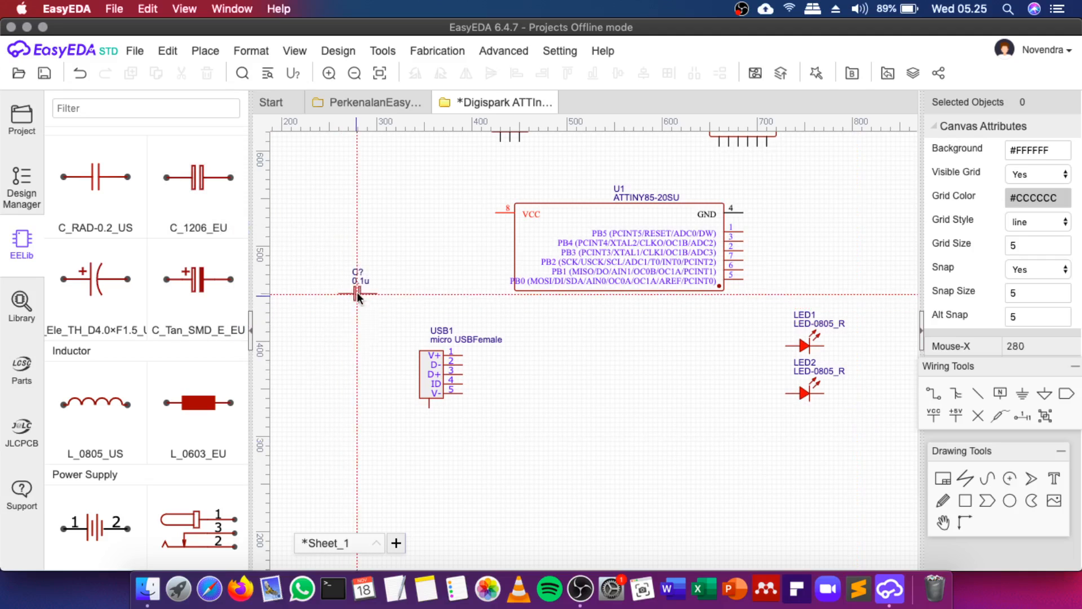
pyautogui.scroll(-1, 401, 310)
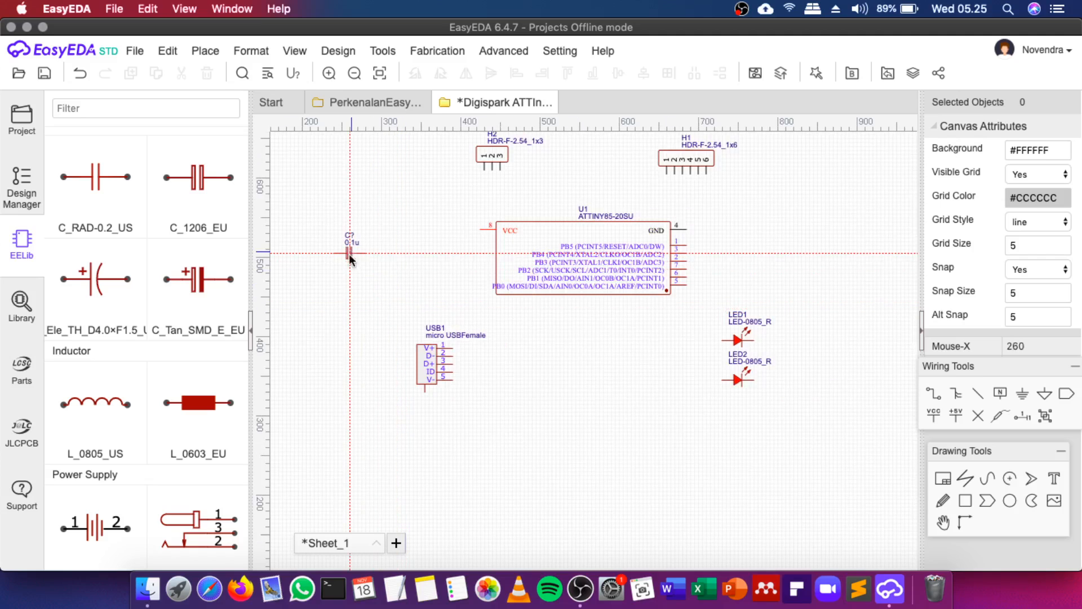
pyautogui.press('space')
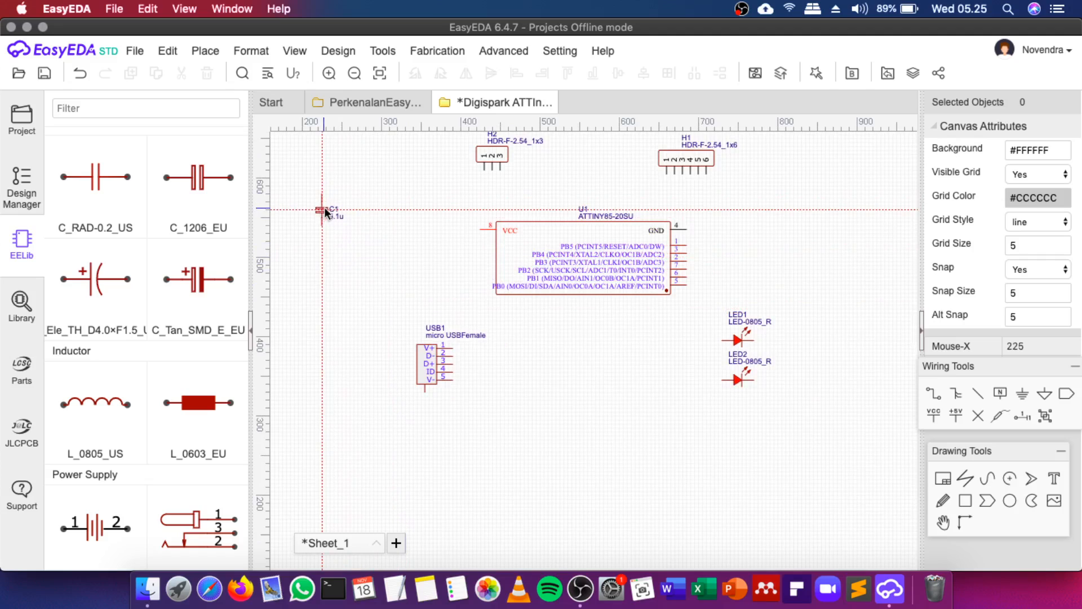
pyautogui.click(353, 208)
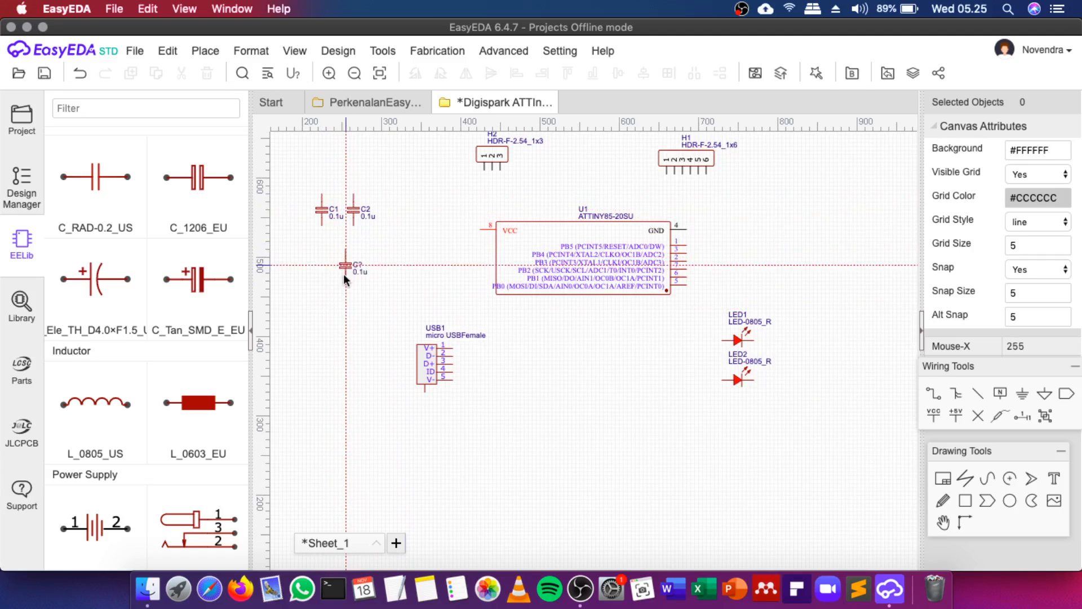
pyautogui.press('Escape')
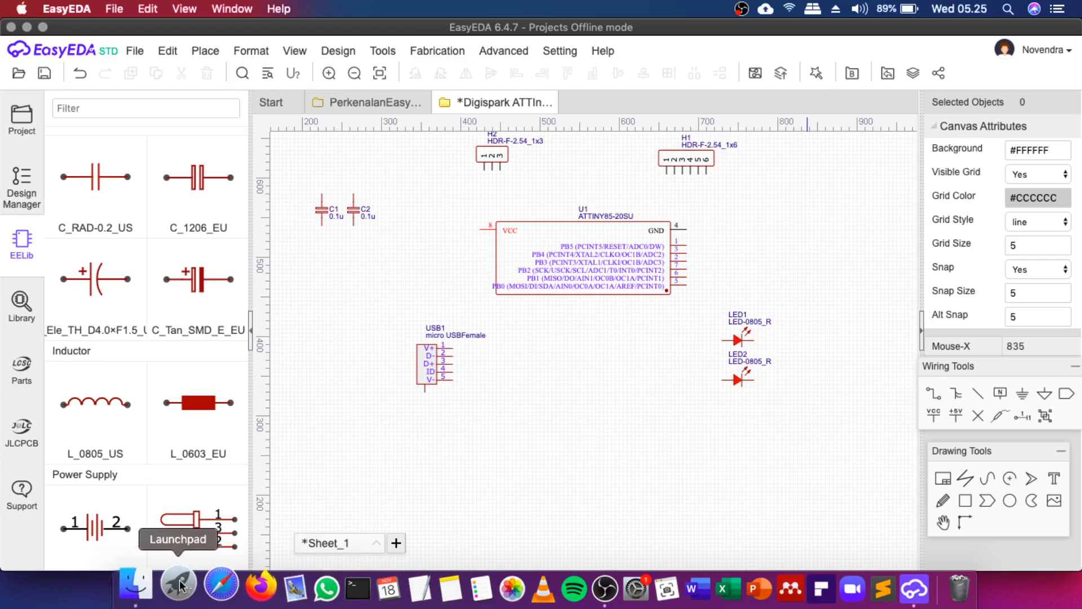
# Reopen the reference image Digispark_AT-Tiny 85.jpg from the Menggambar Teknik folder and check its diodes
pyautogui.click(141, 587)
pyautogui.doubleClick(285, 172)
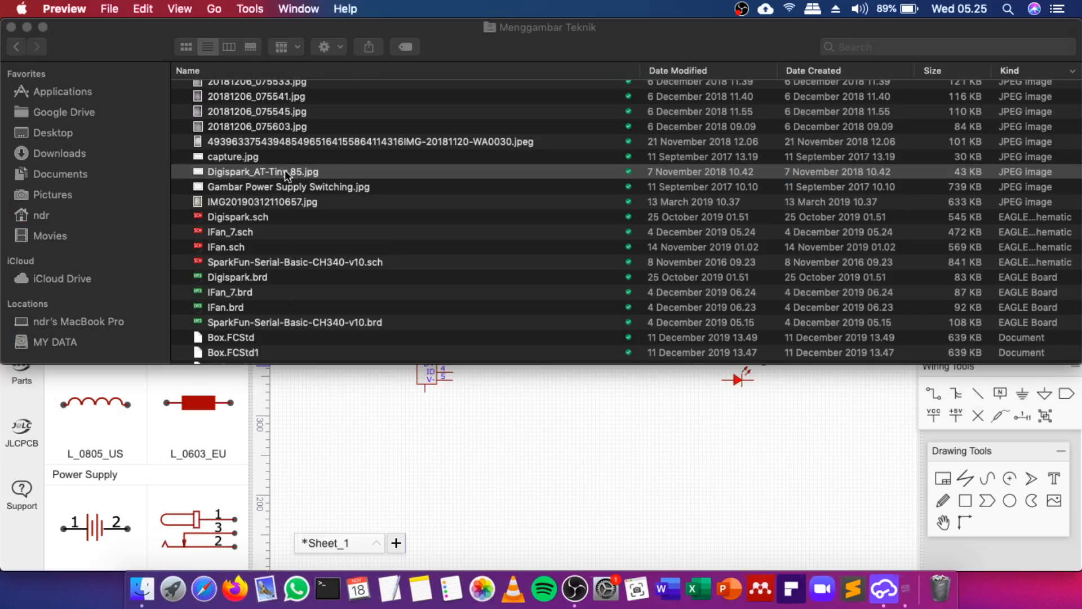
pyautogui.moveTo(84, 32); pyautogui.dragTo(451, 3)
pyautogui.click(26, 27)
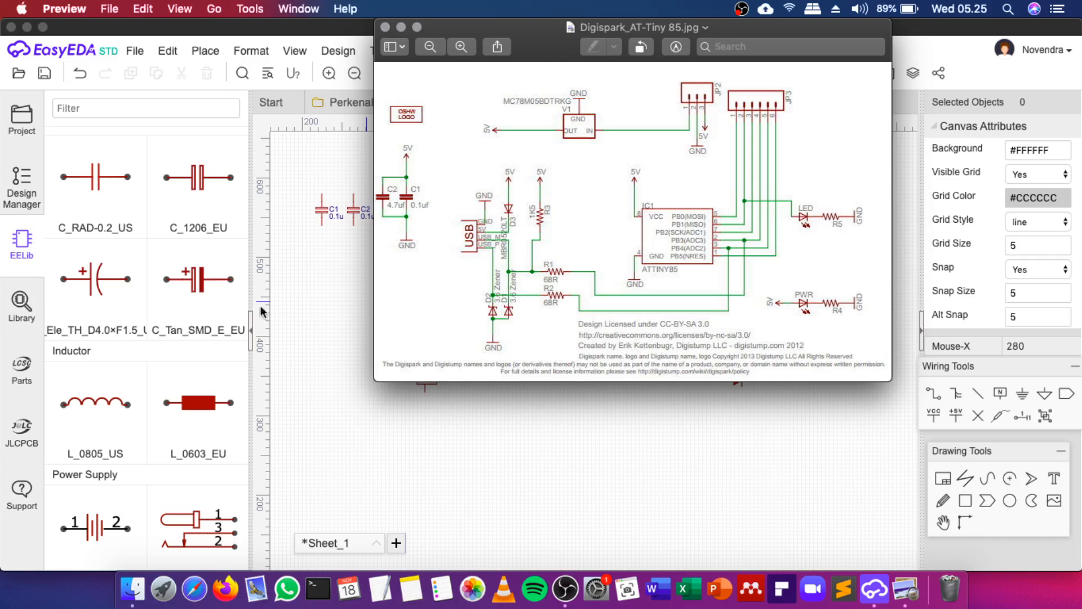
# Switch the EELib diode part from the Diodes group to the 1N4007 variant
pyautogui.click(207, 306)
pyautogui.scroll(-15, 204, 331)
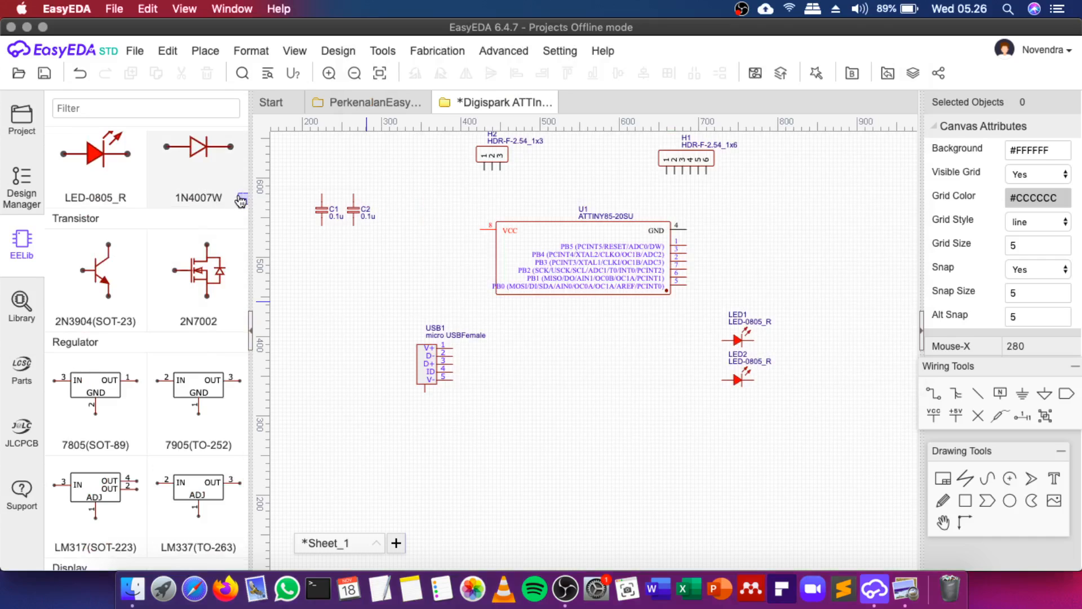
pyautogui.click(241, 200)
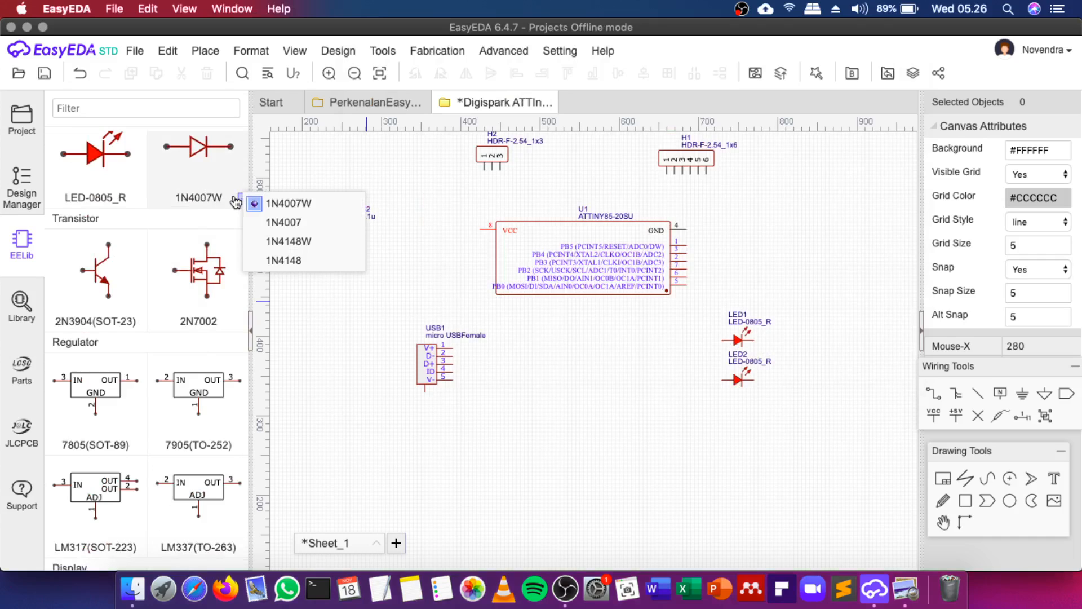
pyautogui.click(282, 222)
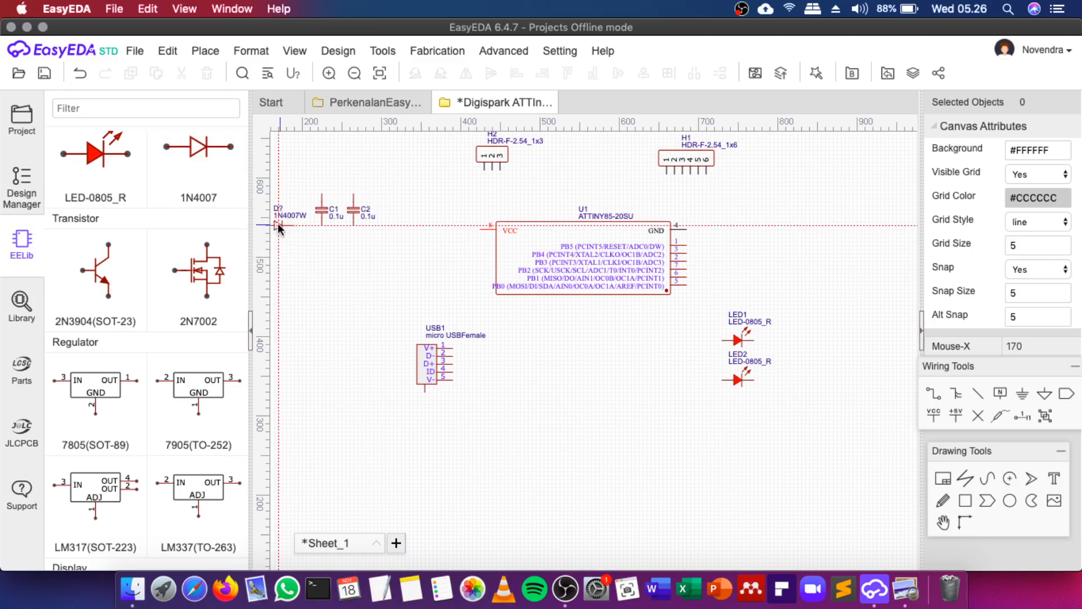
# Place a 1N4007 diode, rotated to point downward, just beside the micro USB connector
pyautogui.click(206, 167)
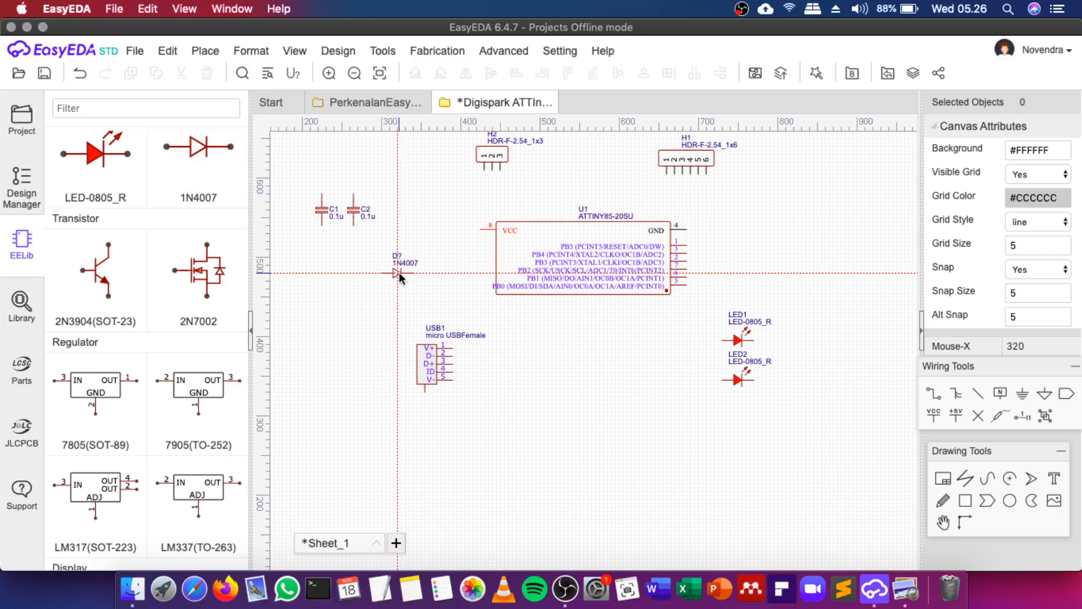
pyautogui.scroll(-1, 404, 272)
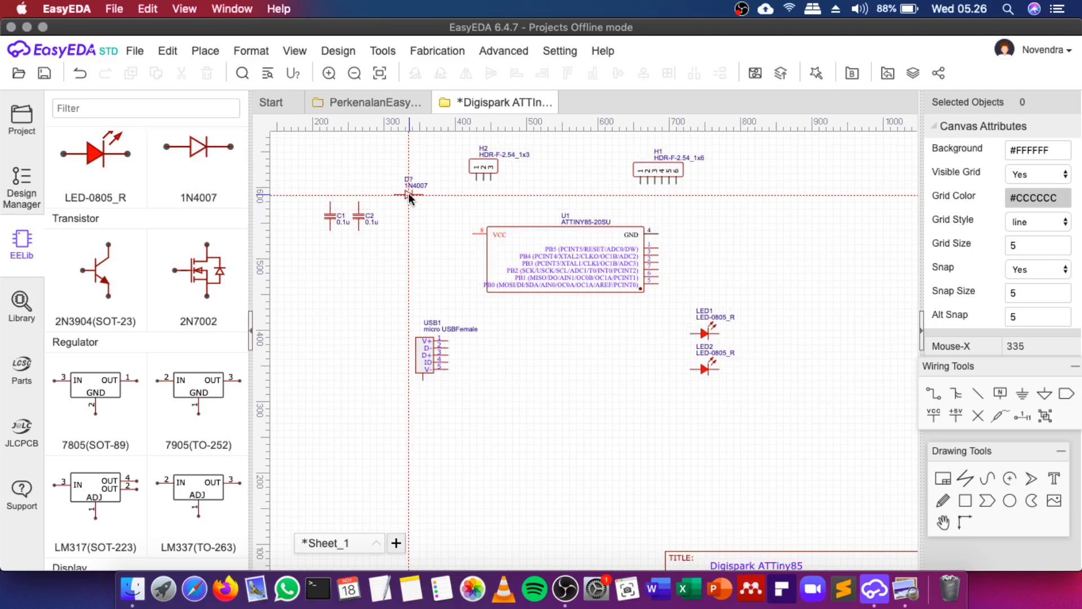
pyautogui.scroll(1, 478, 343)
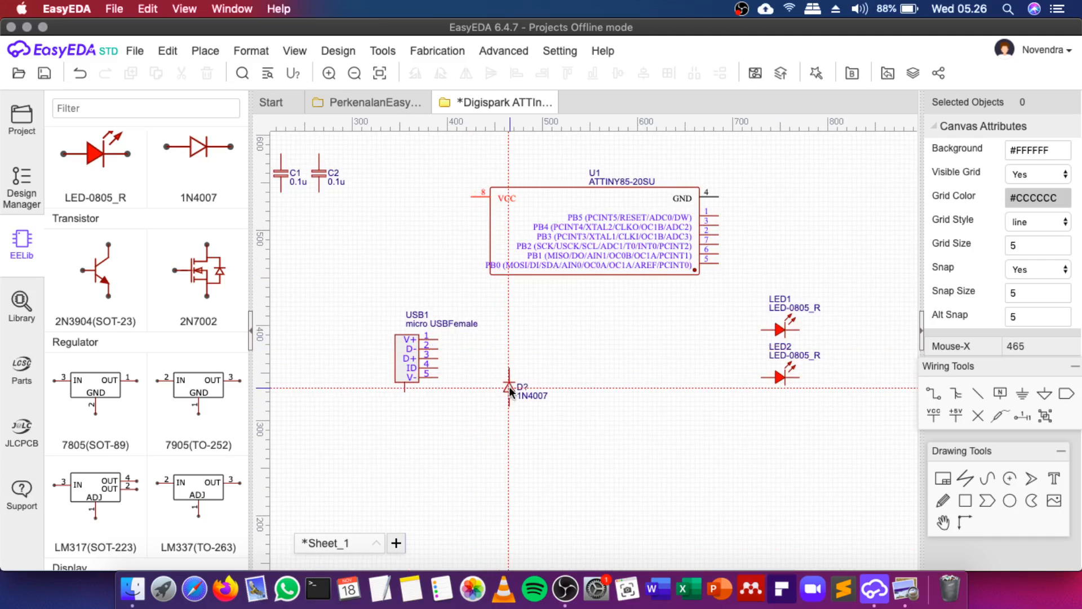
pyautogui.press('space')
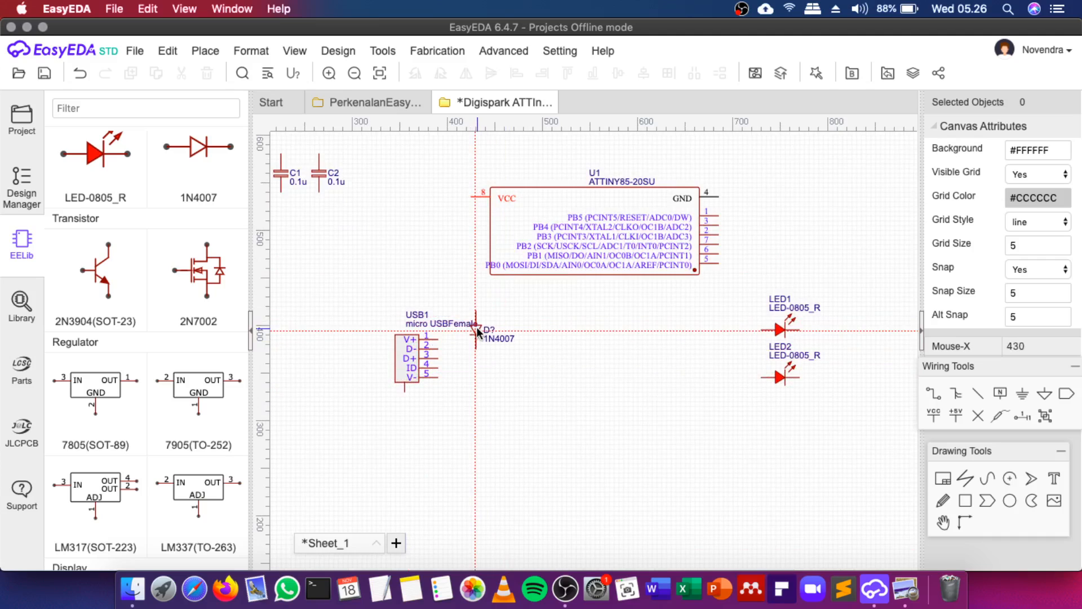
pyautogui.click(476, 329)
pyautogui.press('Escape')
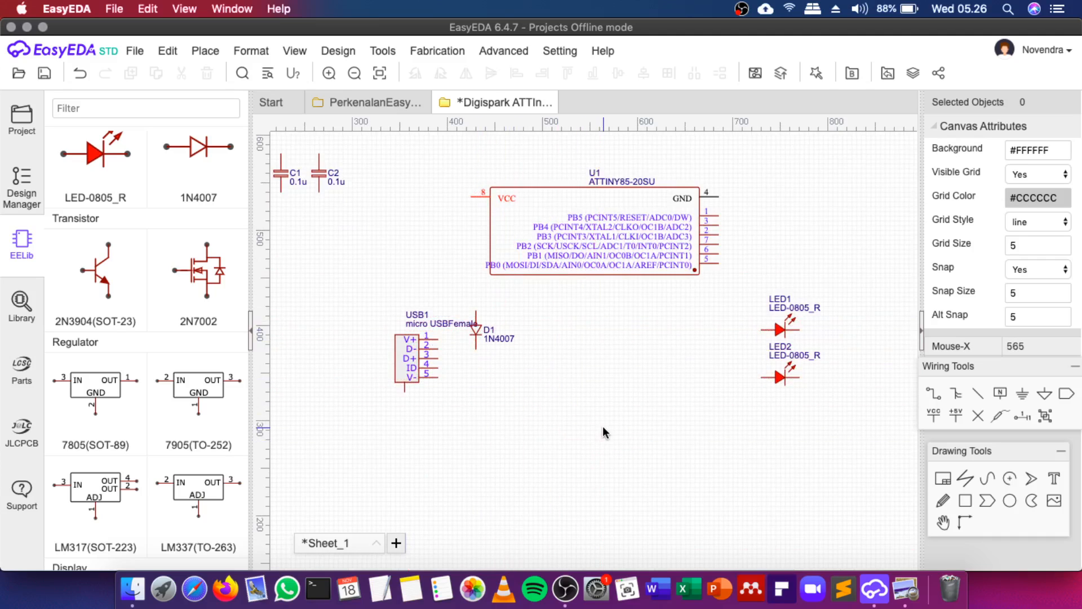
# Check the header wiring in the reference schematic and move the ATTINY85-20SU and the six-pin header apart to make room for wires
pyautogui.scroll(-3, 611, 420)
pyautogui.scroll(3, 614, 400)
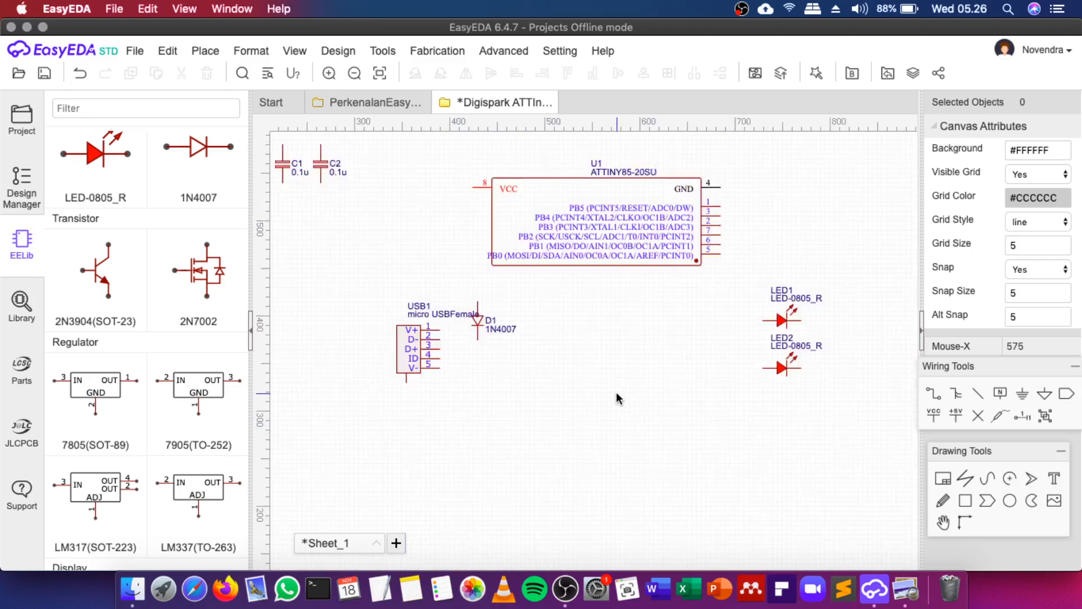
pyautogui.scroll(-3, 616, 391)
pyautogui.scroll(5, 701, 224)
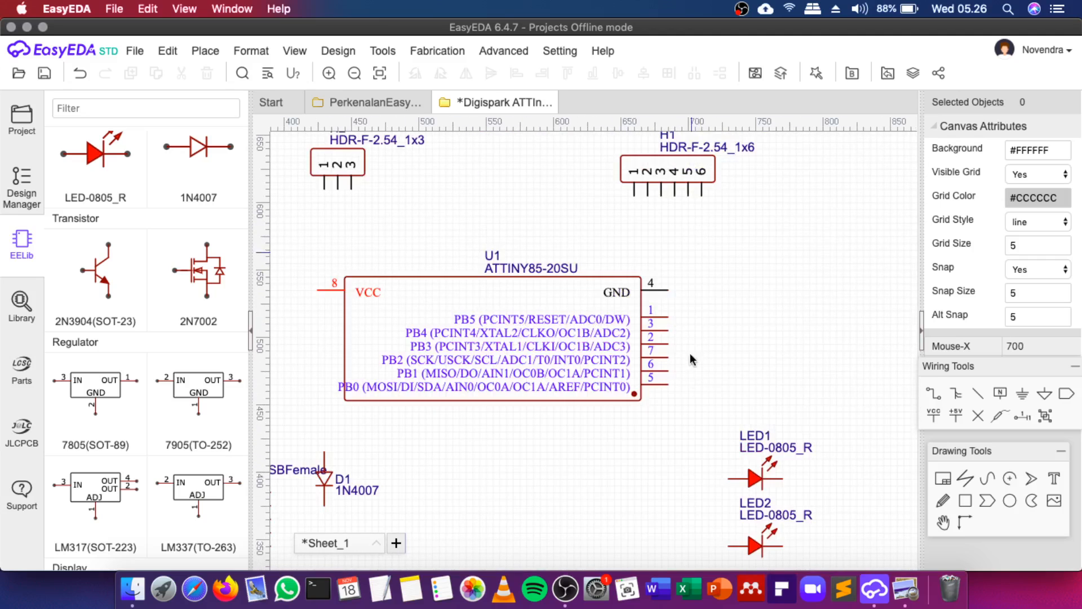
pyautogui.click(909, 588)
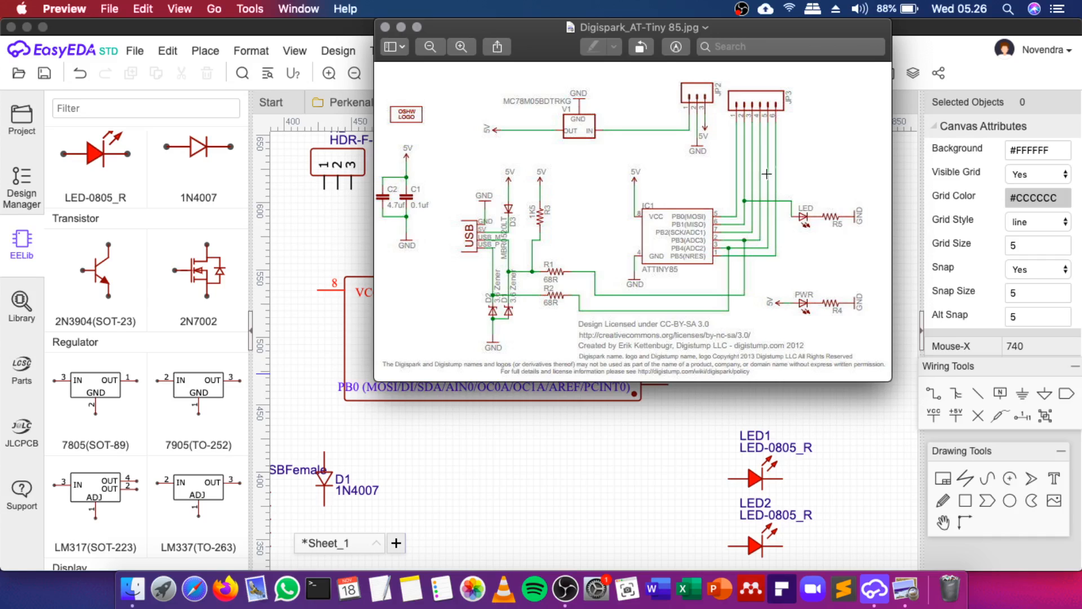
pyautogui.click(661, 431)
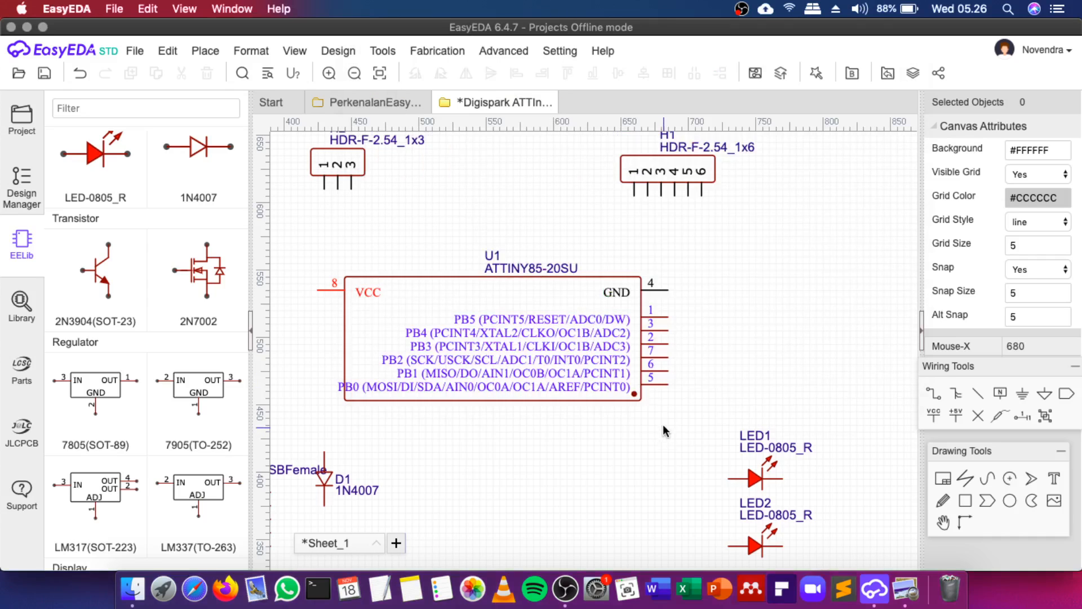
pyautogui.moveTo(566, 330); pyautogui.dragTo(526, 300)
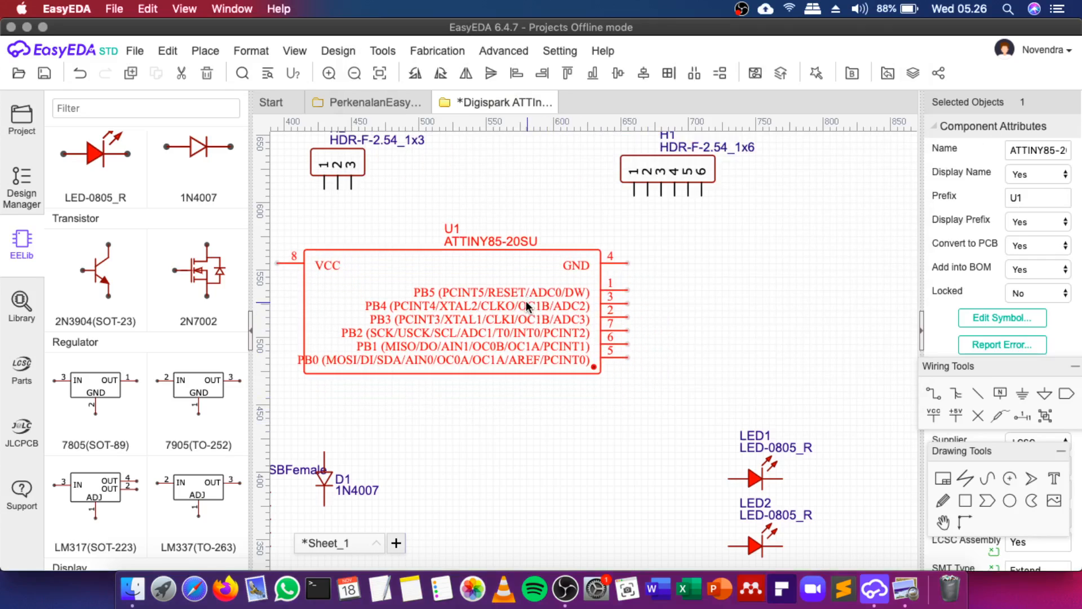
pyautogui.moveTo(658, 166); pyautogui.dragTo(679, 166)
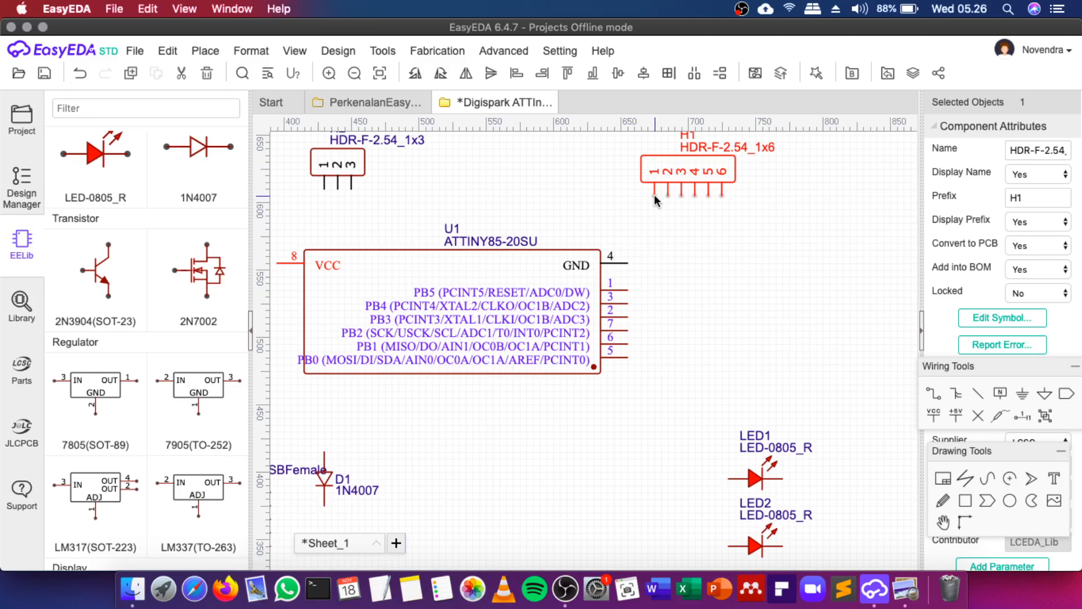
pyautogui.moveTo(655, 194)
pyautogui.mouseDown()
pyautogui.moveTo(665, 211)
pyautogui.moveTo(661, 198)
pyautogui.mouseUp()
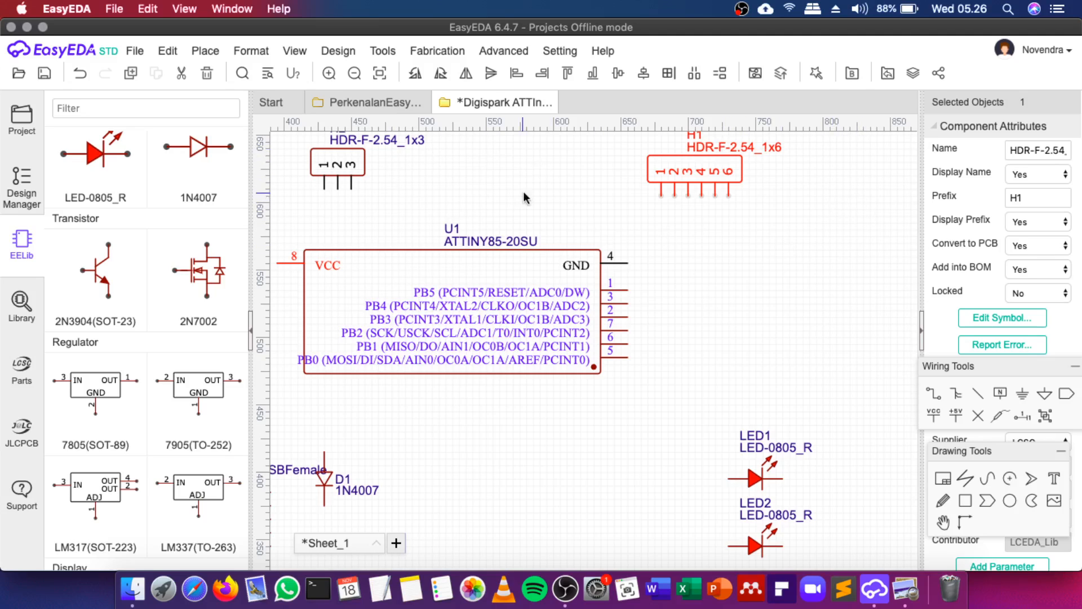
# Wire the ATTINY85-20SU's PB0, PB1 and PB2 to pins 1, 2 and 3 of the six-pin header
pyautogui.click(627, 357)
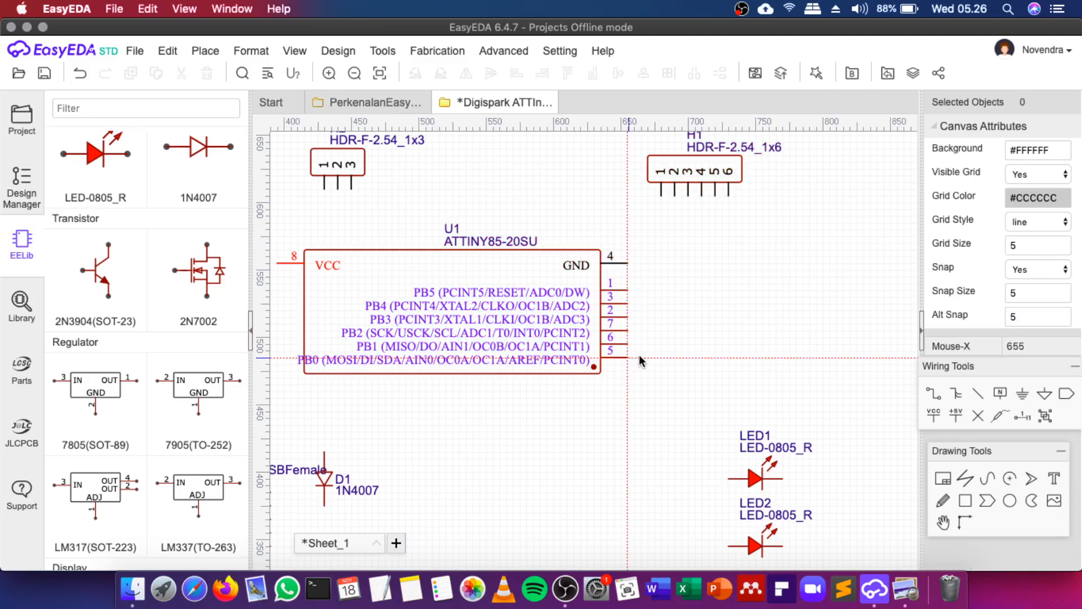
pyautogui.click(661, 196)
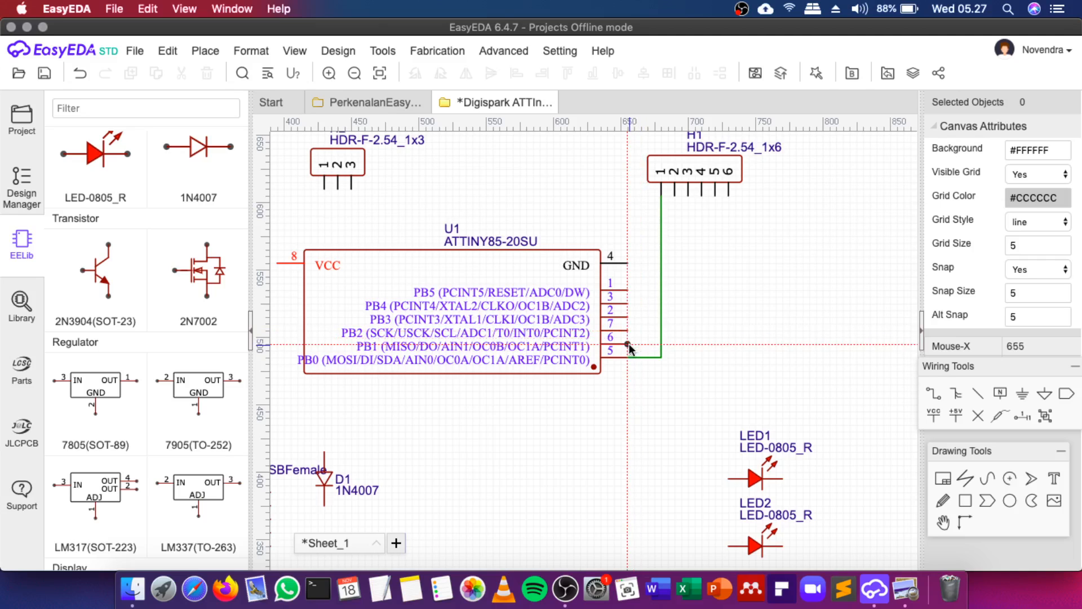
pyautogui.click(675, 250)
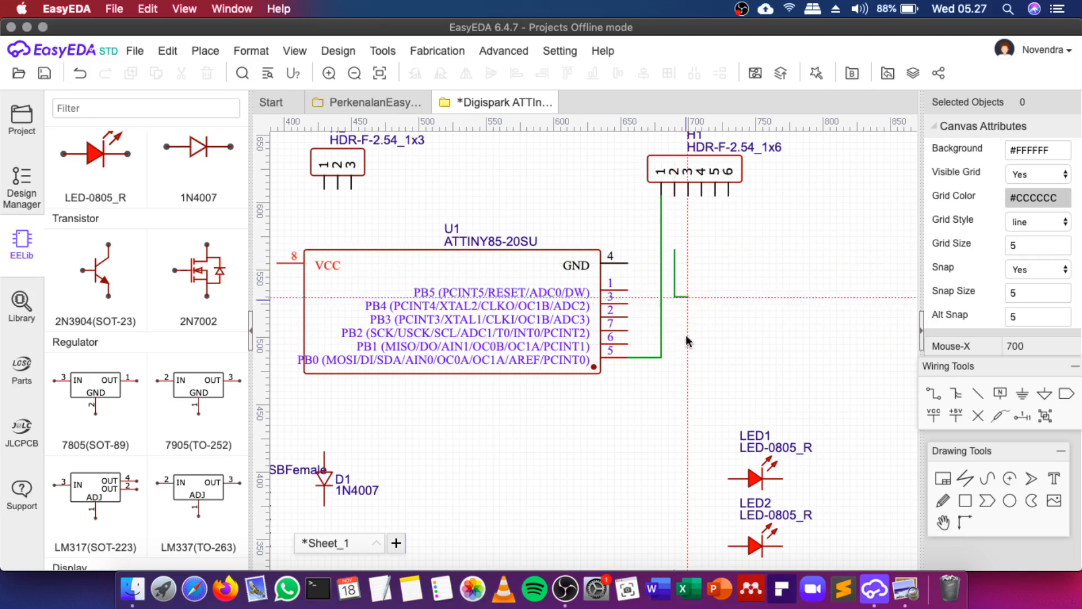
pyautogui.rightClick(648, 349)
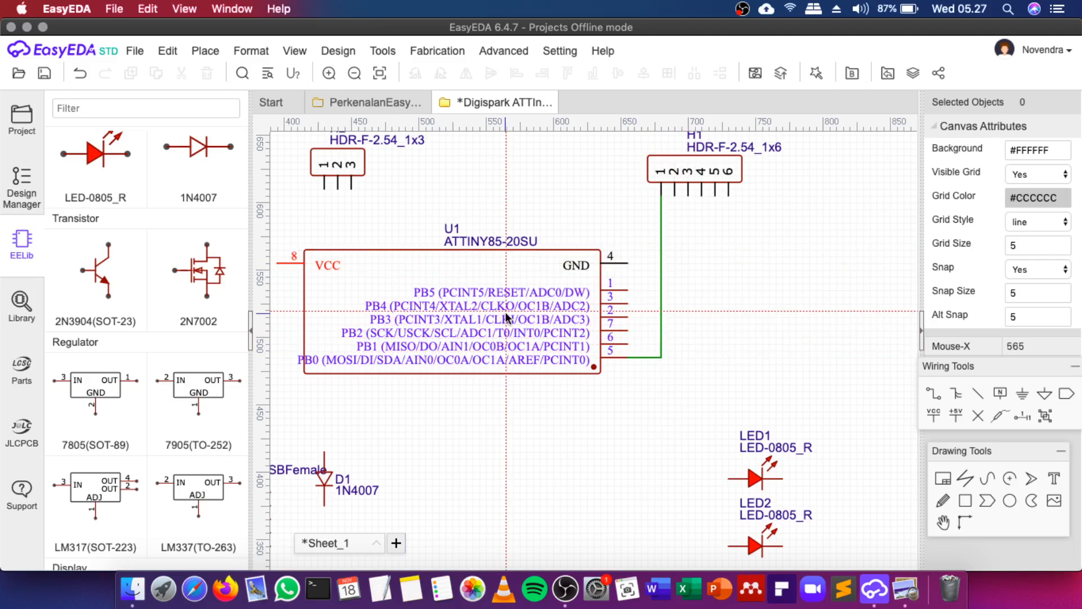
pyautogui.click(627, 343)
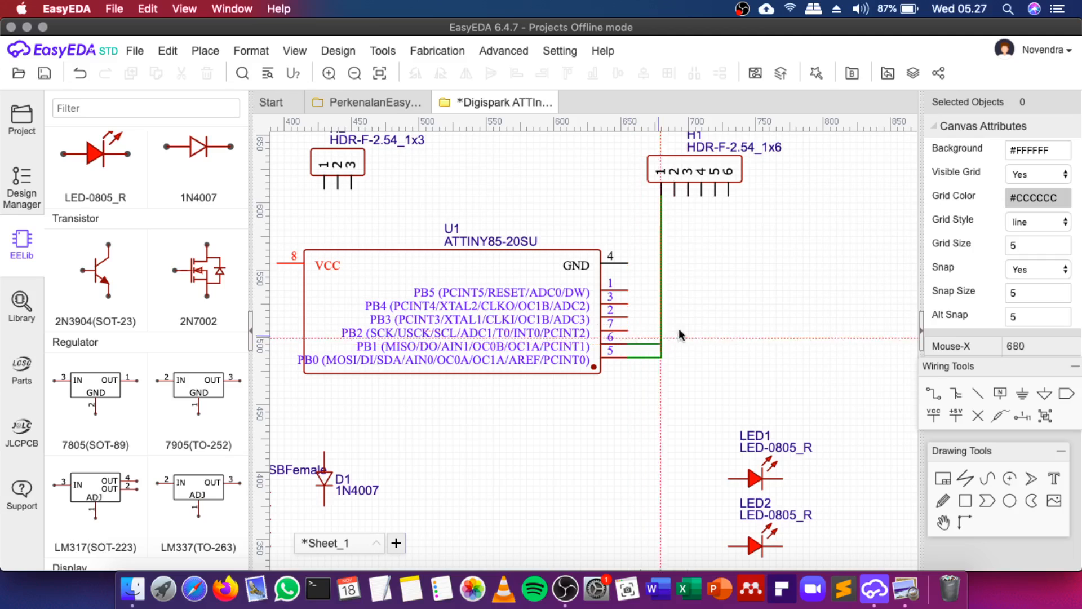
pyautogui.click(673, 191)
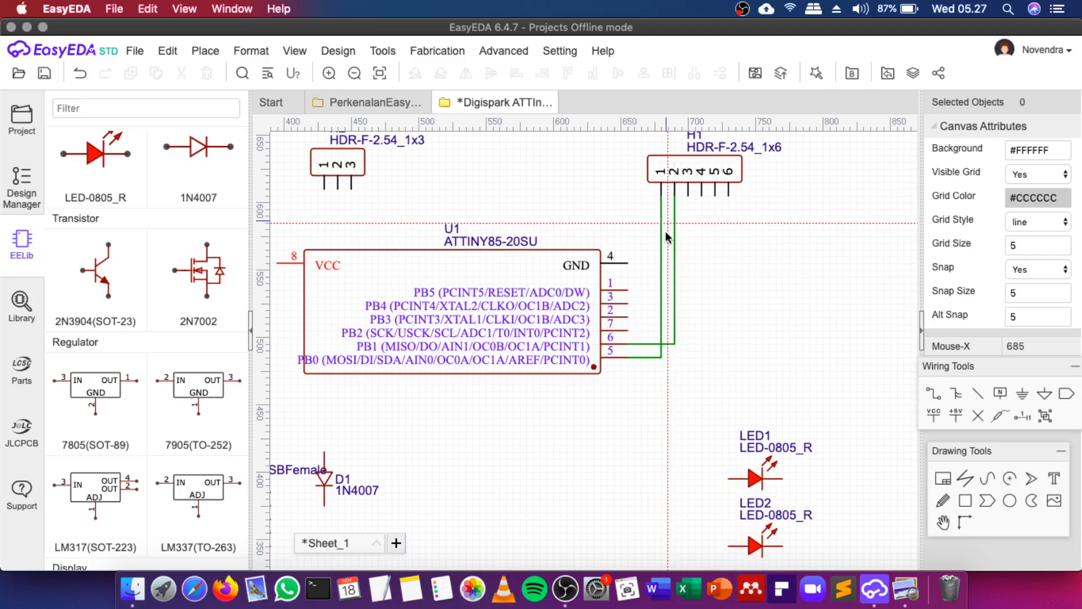
pyautogui.click(628, 331)
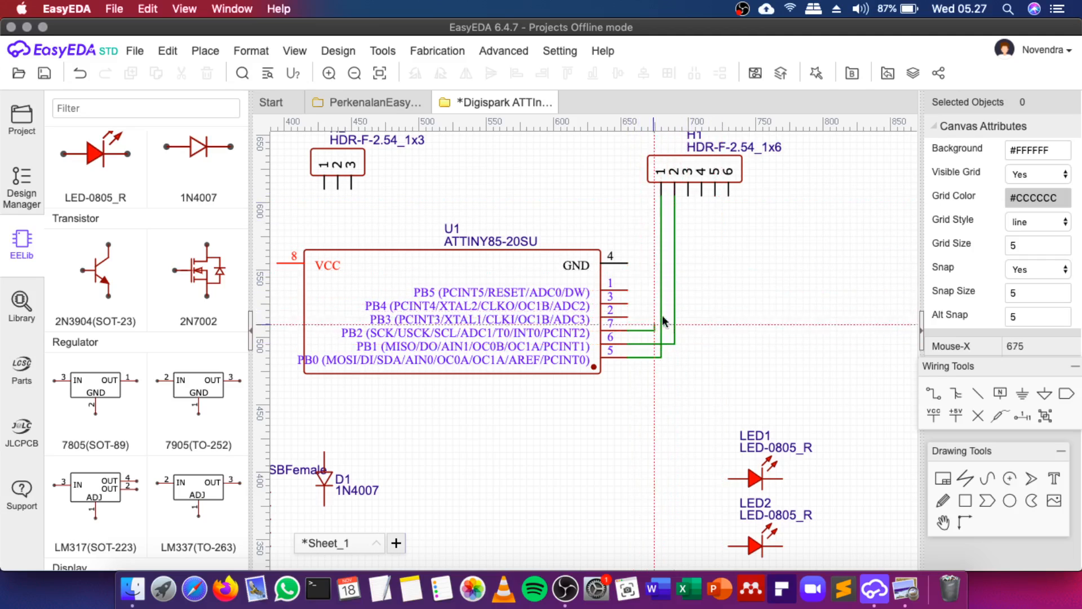
pyautogui.click(683, 198)
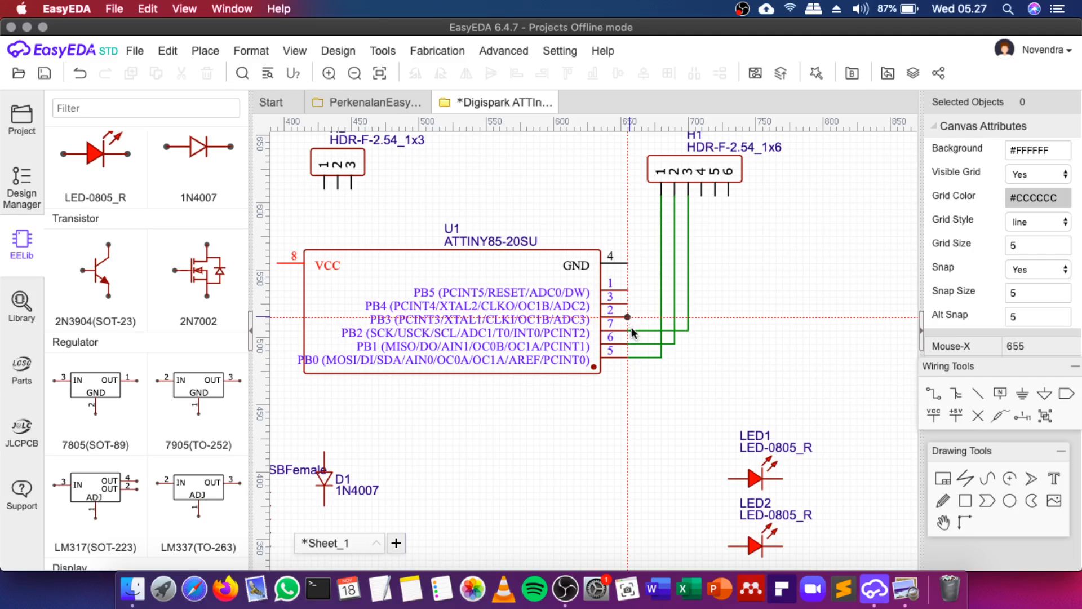
# Check the reference schematic and wire the ATTINY85-20SU's PB3 to pin 6 of the six-pin header
pyautogui.click(905, 588)
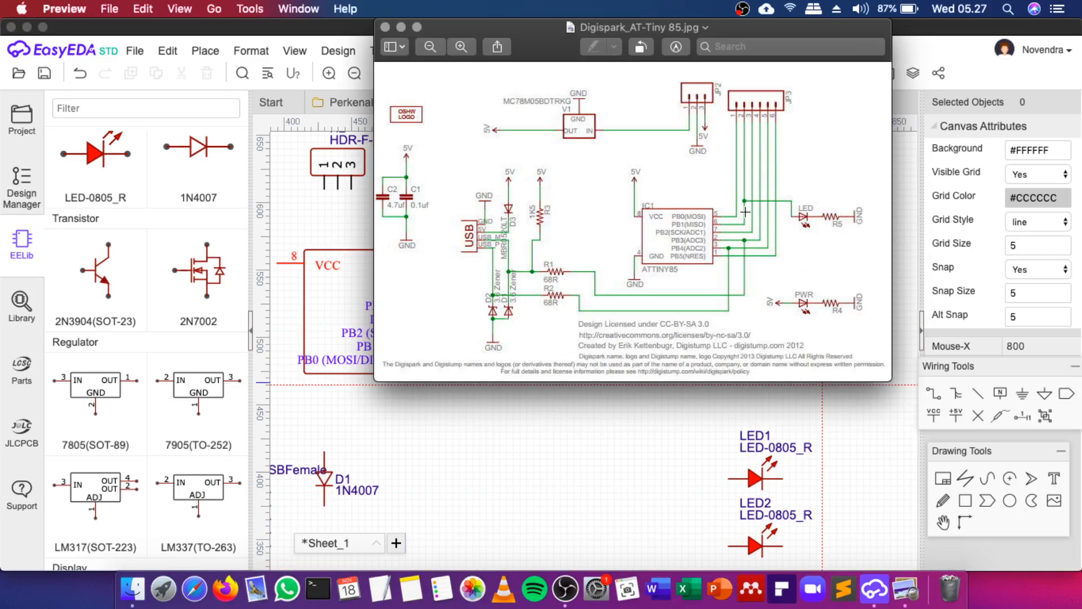
pyautogui.click(637, 440)
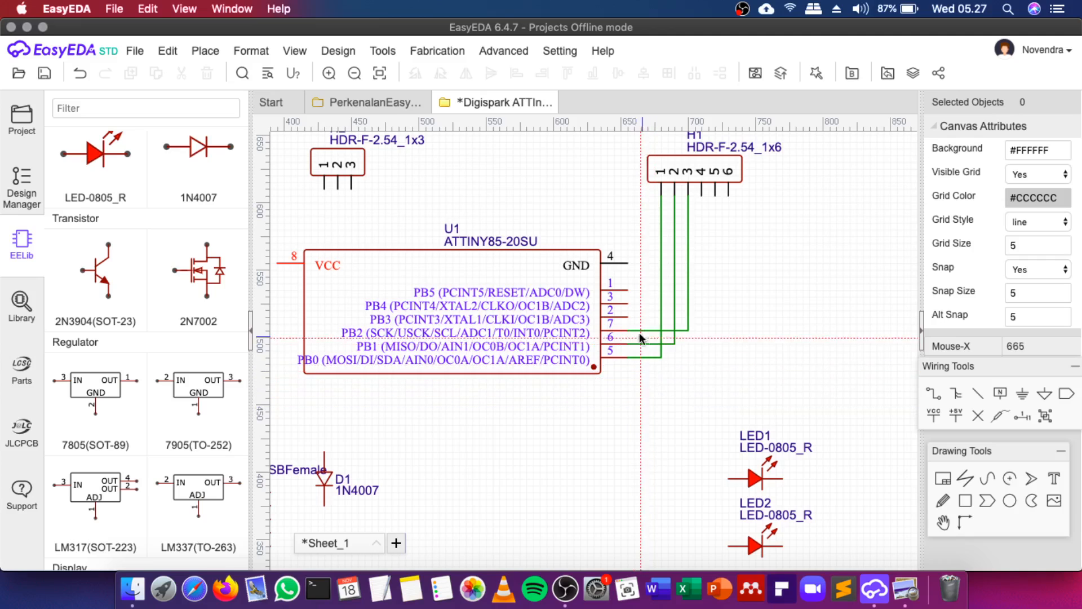
pyautogui.click(628, 316)
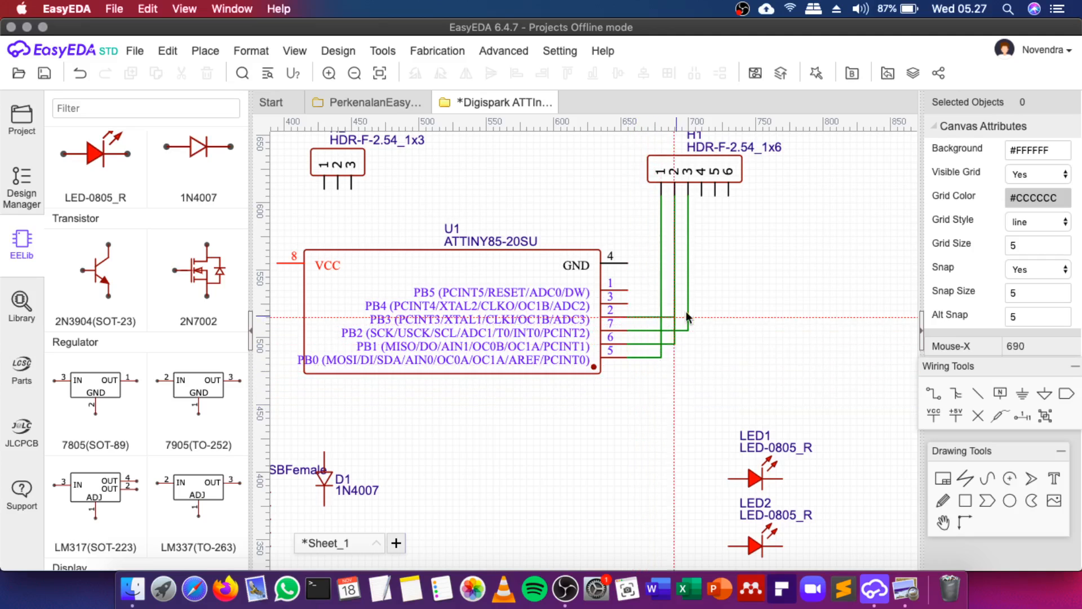
pyautogui.click(728, 192)
# Look up PB4 in the reference schematic and wire it to pin 5 of the six-pin header
pyautogui.click(897, 601)
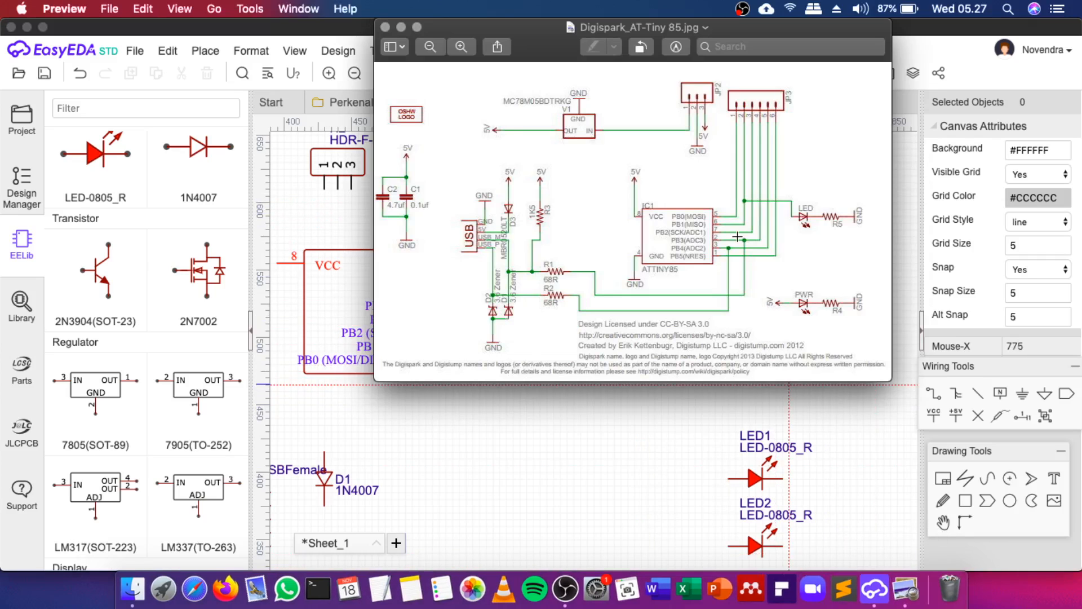
pyautogui.click(650, 463)
pyautogui.click(627, 303)
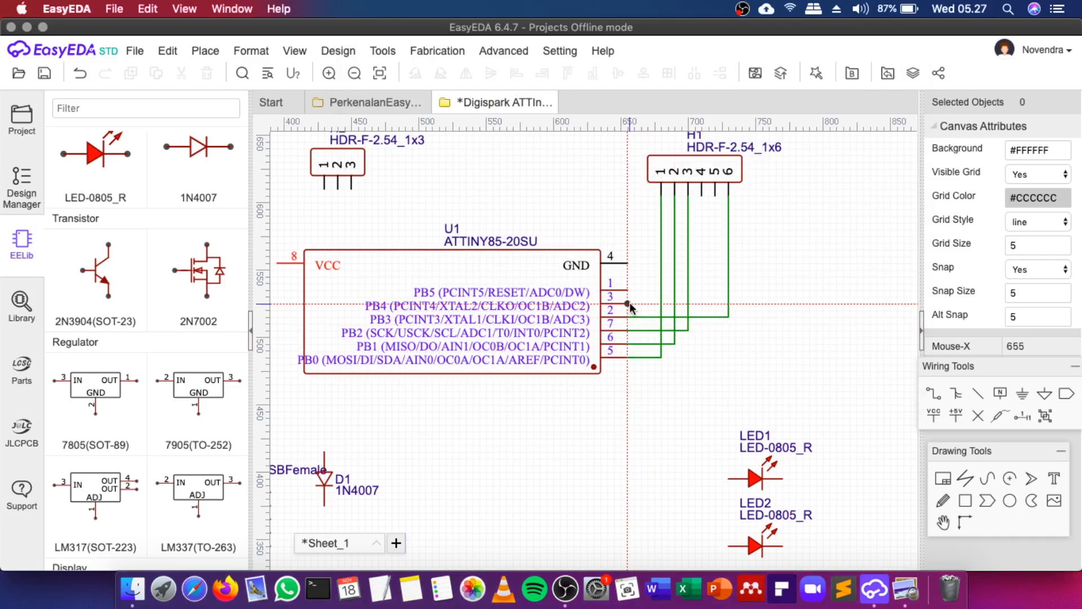
pyautogui.click(712, 196)
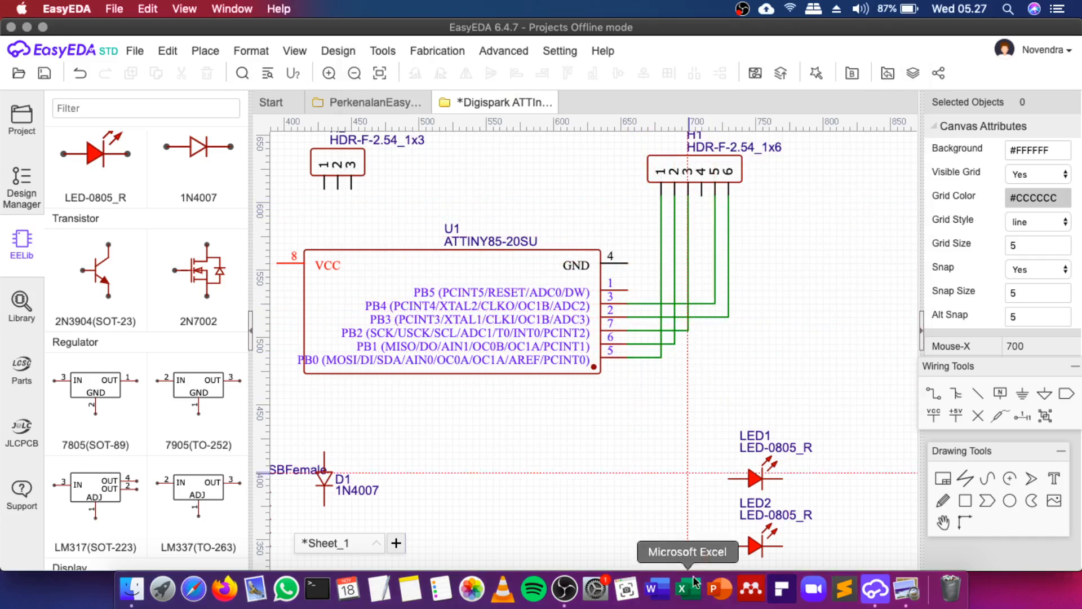
# Following the reference schematic, replace the wire between PB3 and header pin 6 with a wire from PB5 to that pin
pyautogui.click(895, 596)
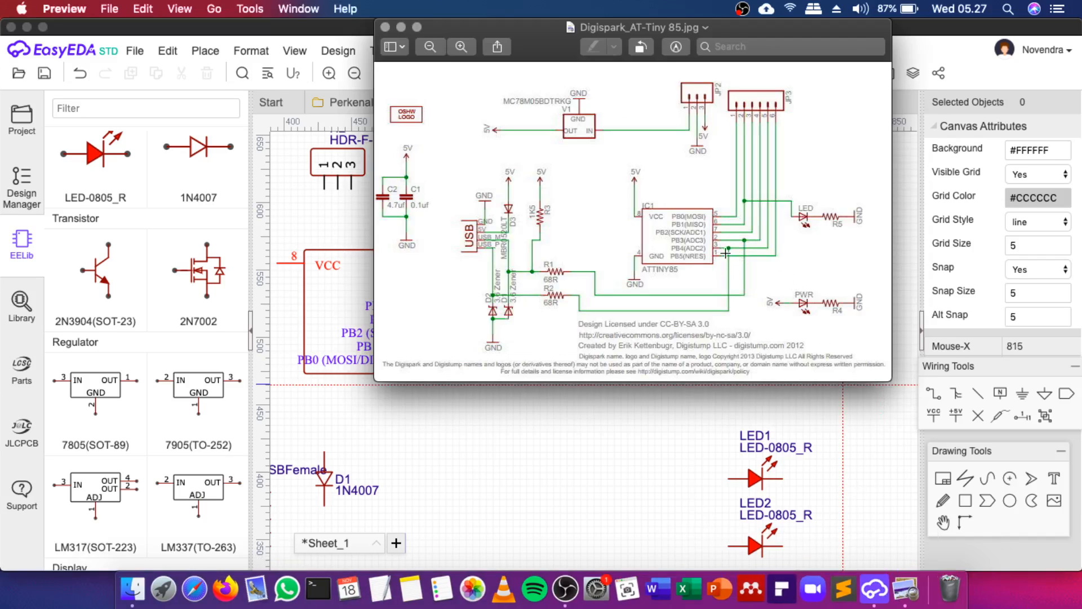
pyautogui.moveTo(706, 29); pyautogui.dragTo(329, 77)
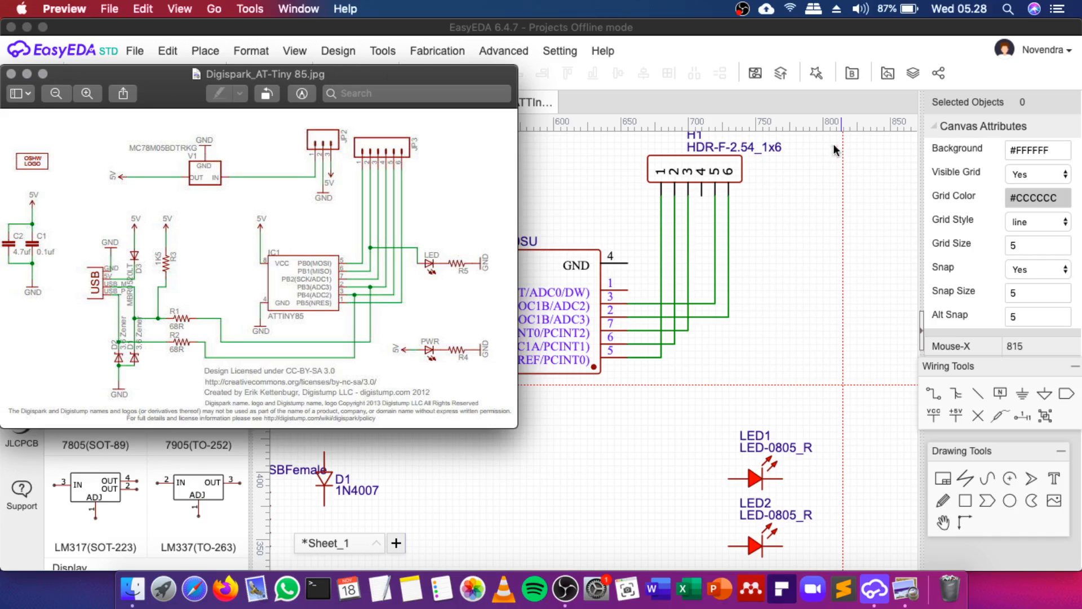
pyautogui.click(729, 212)
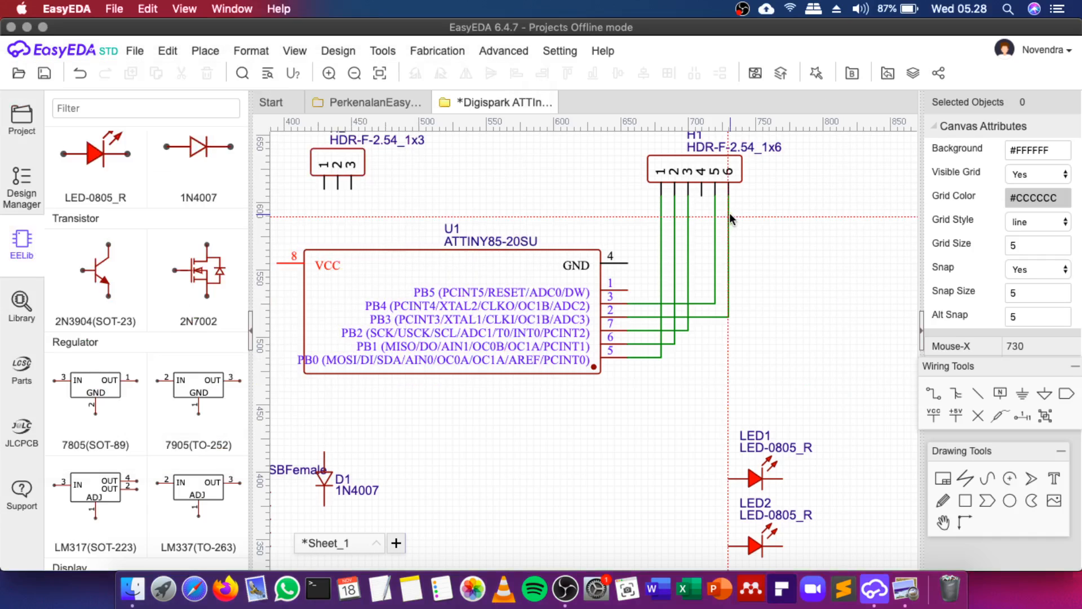
pyautogui.press('Escape')
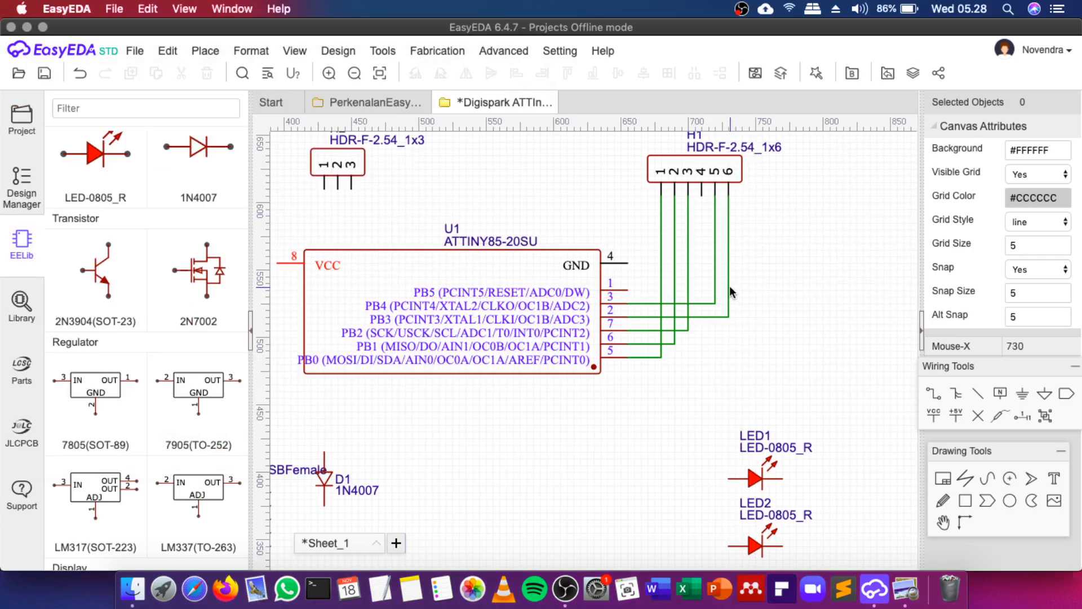
pyautogui.click(728, 289)
pyautogui.press('Delete')
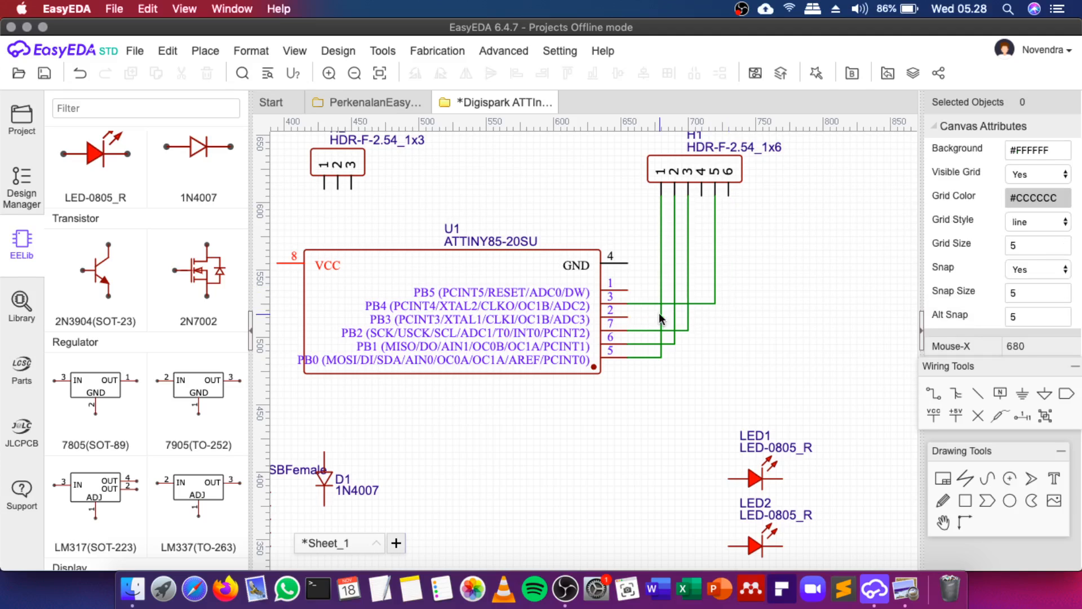
pyautogui.press('w')
pyautogui.click(628, 290)
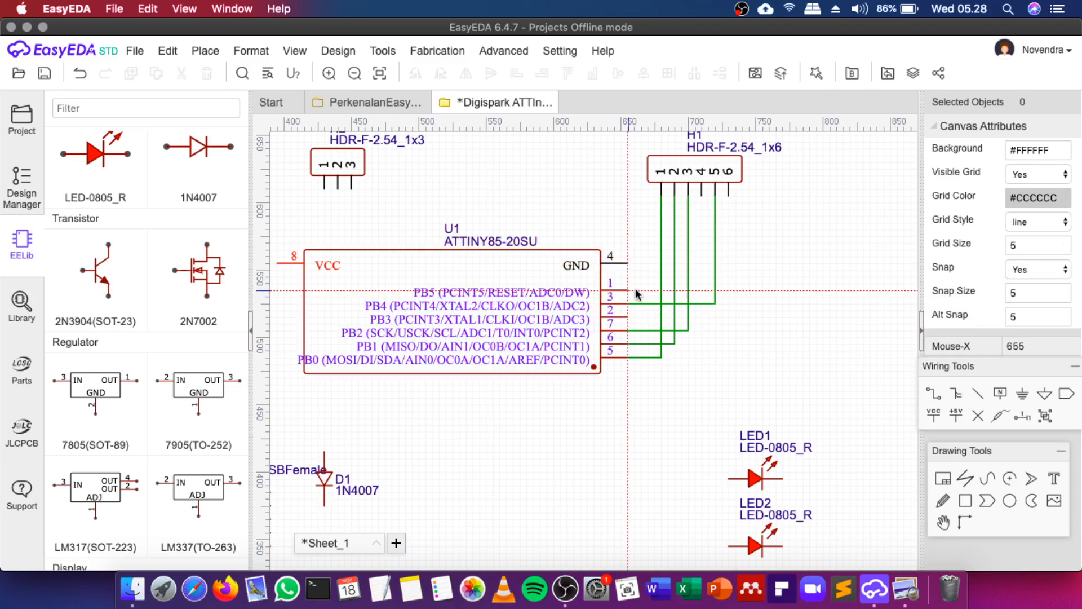
pyautogui.click(728, 195)
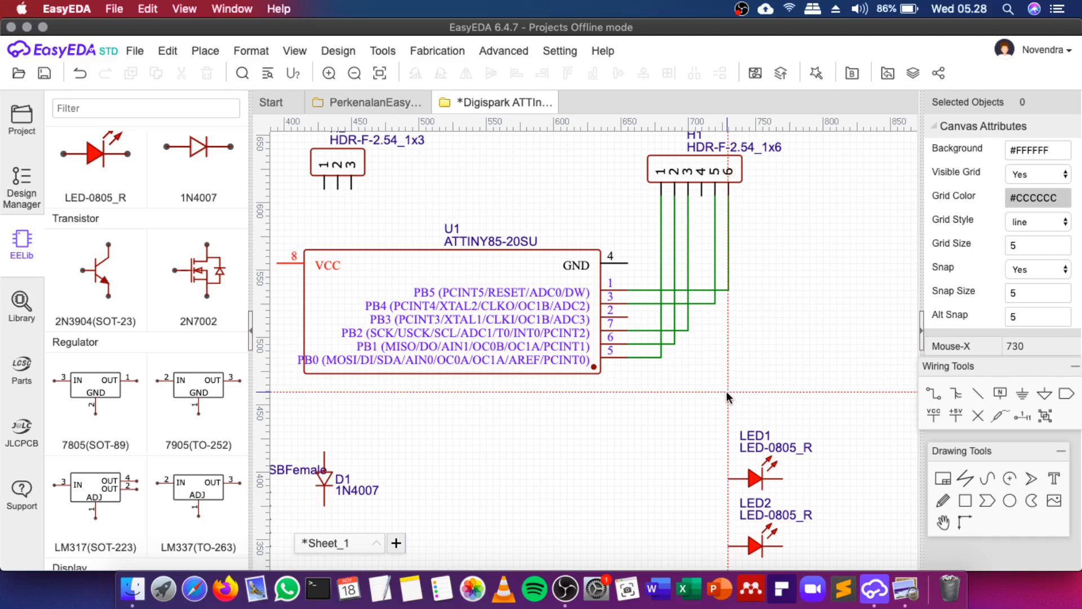
# Check the reference schematic and wire the ATTINY85-20SU's PB3 to pin 4 of the six-pin header
pyautogui.click(897, 595)
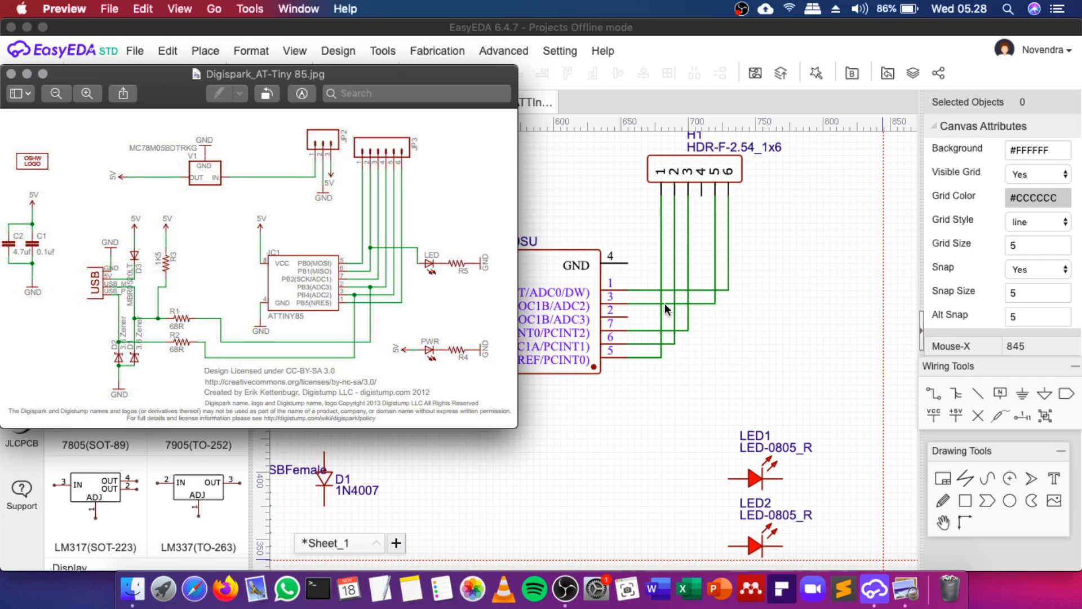
pyautogui.click(627, 316)
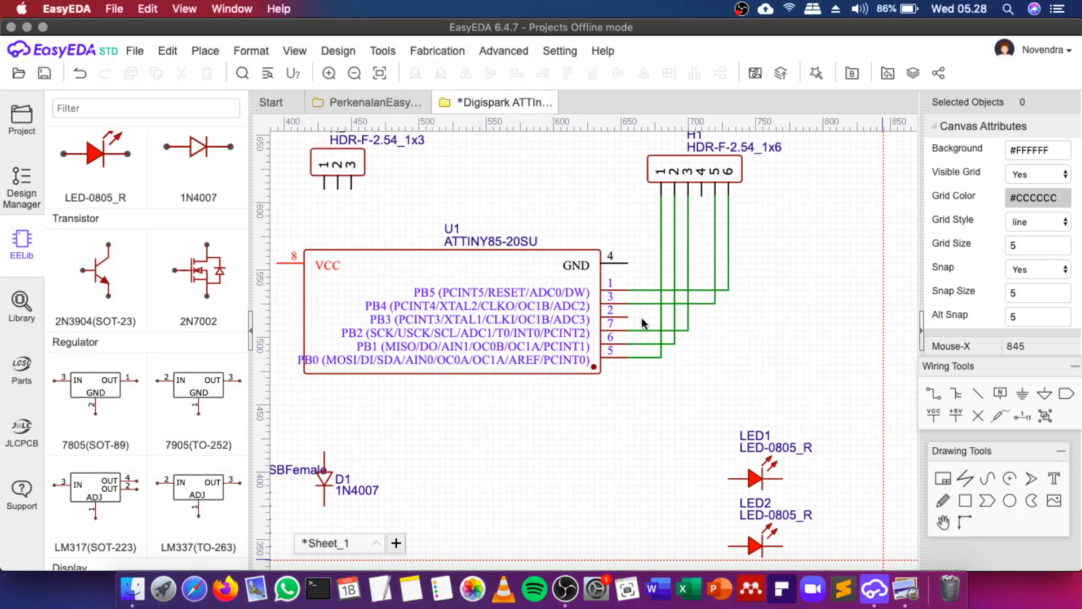
pyautogui.click(627, 311)
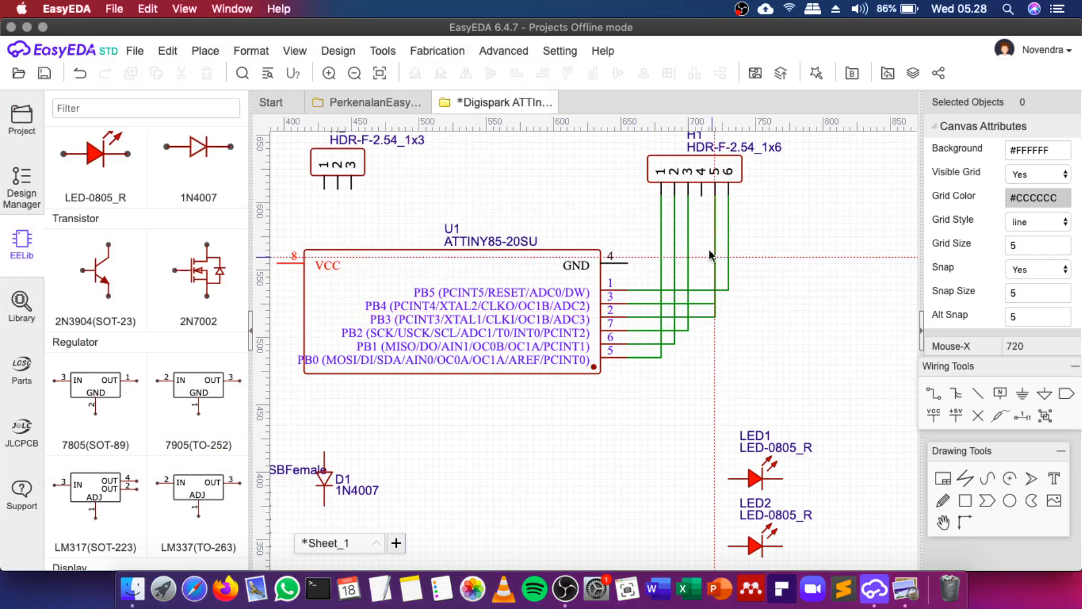
pyautogui.click(702, 195)
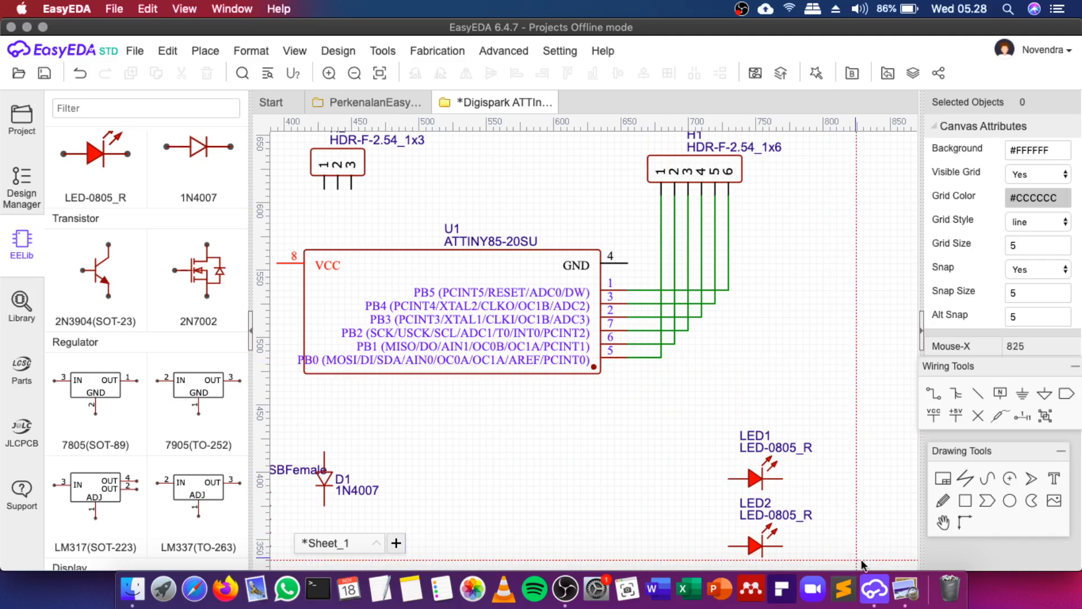
# Check the reference schematic and place a +5V net flag just above and left of the ATTINY85-20SU's VCC pin
pyautogui.click(905, 588)
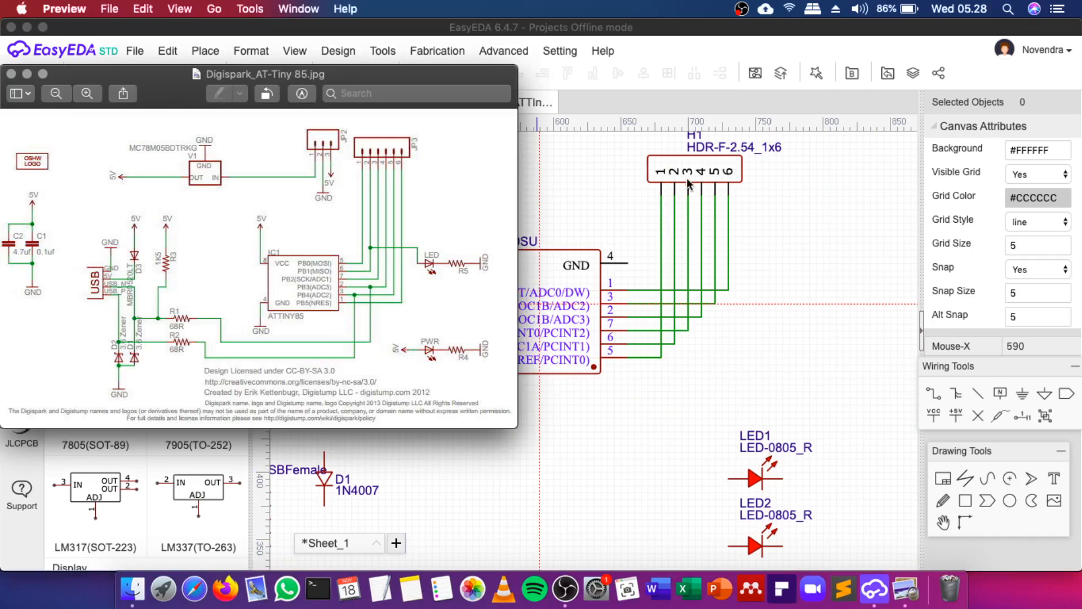
pyautogui.click(607, 198)
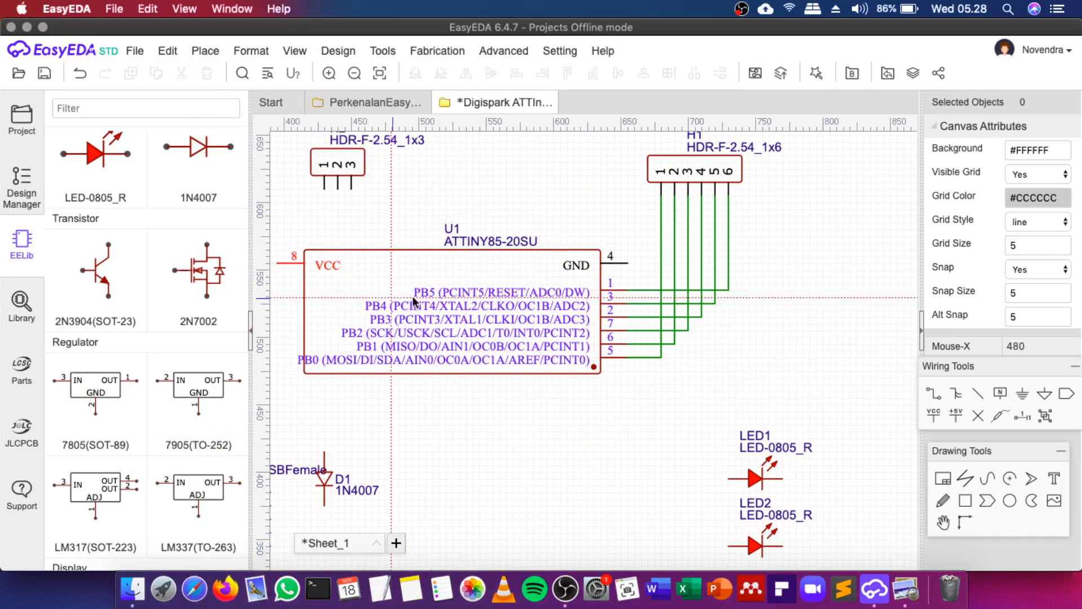
pyautogui.scroll(-3, 551, 303)
pyautogui.scroll(2, 388, 279)
pyautogui.scroll(2, 387, 279)
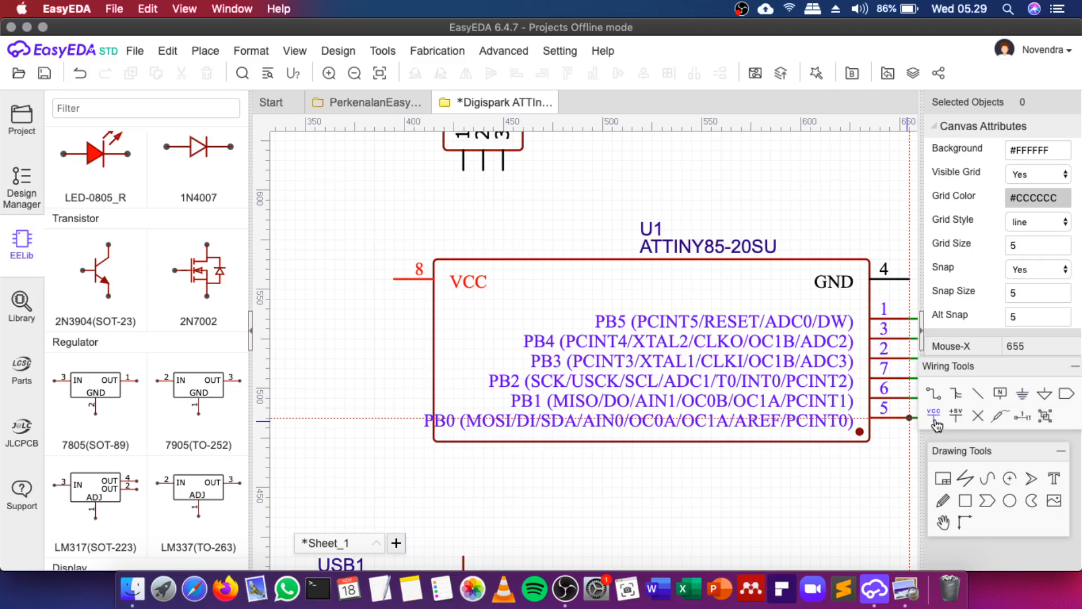
pyautogui.click(957, 415)
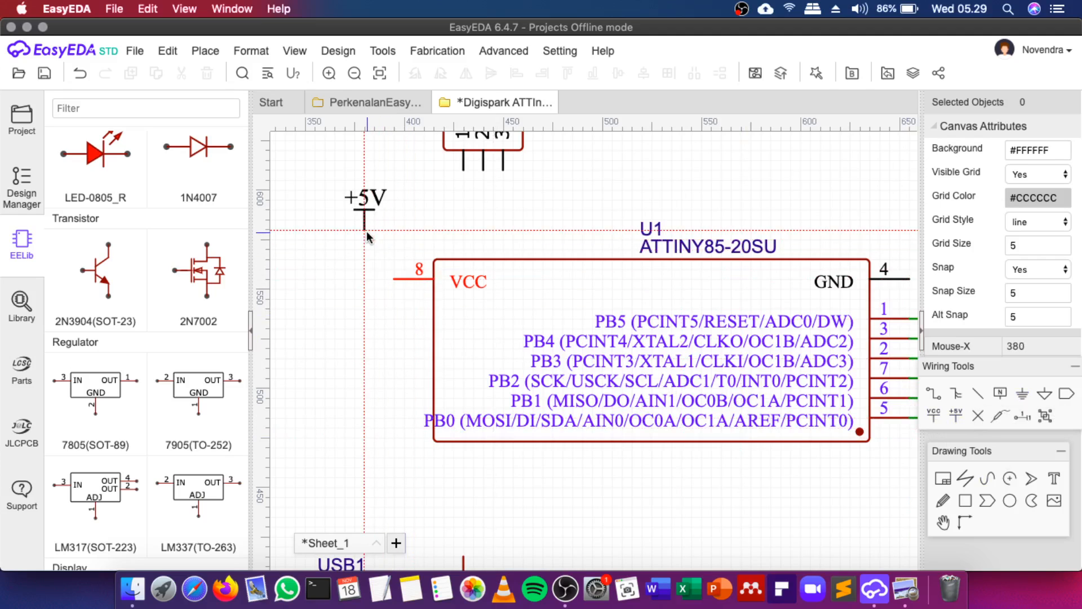
pyautogui.click(366, 231)
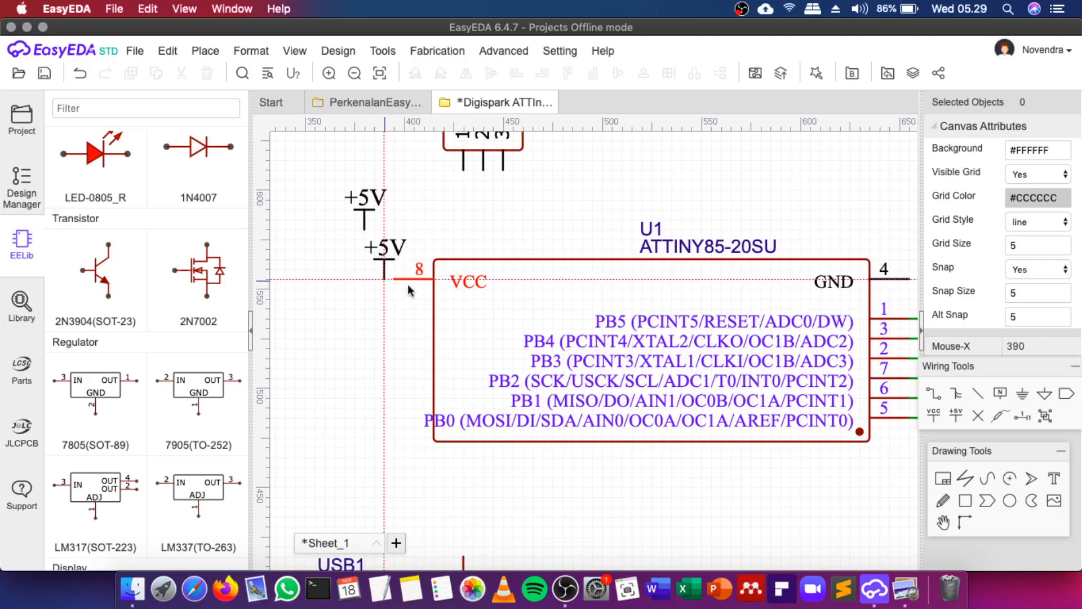
# Place a GND net flag to the right of the wires running to the six-pin header
pyautogui.click(1022, 394)
pyautogui.scroll(-3, 649, 315)
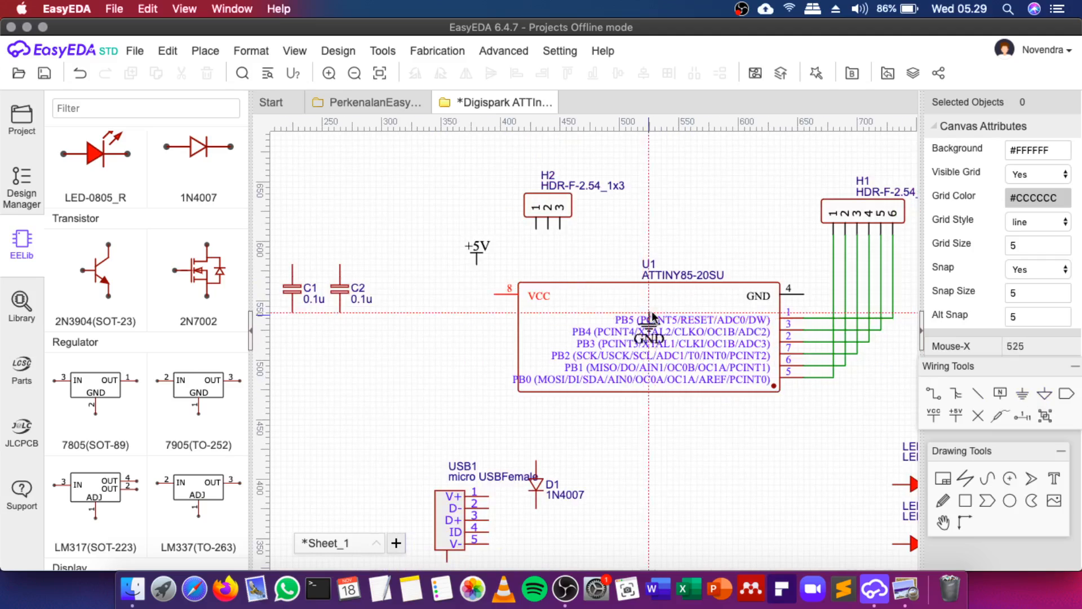
pyautogui.scroll(2, 781, 249)
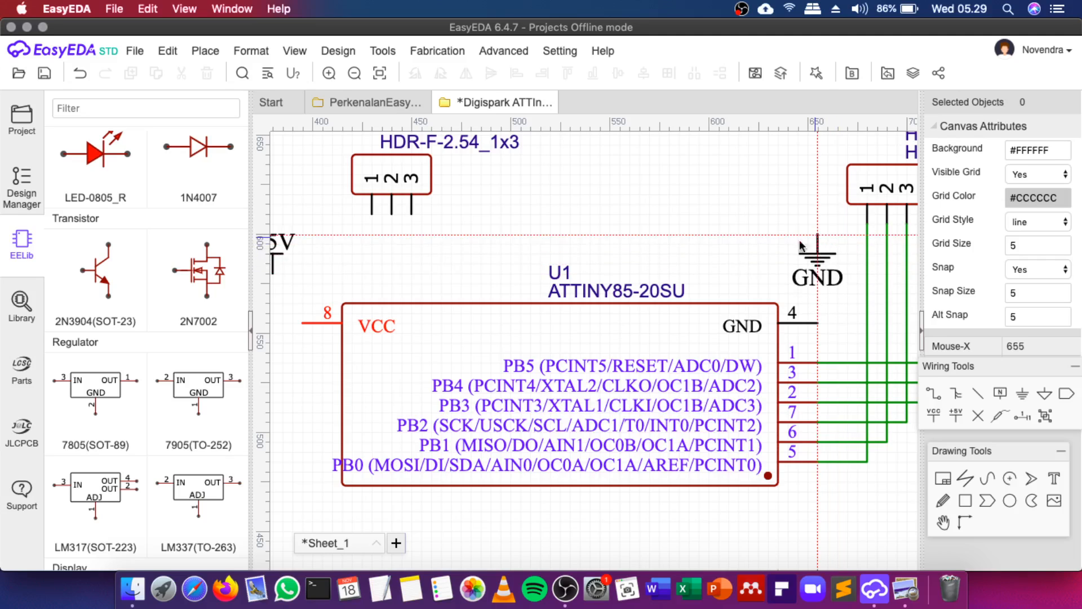
pyautogui.scroll(-2, 732, 259)
pyautogui.scroll(-3, 729, 263)
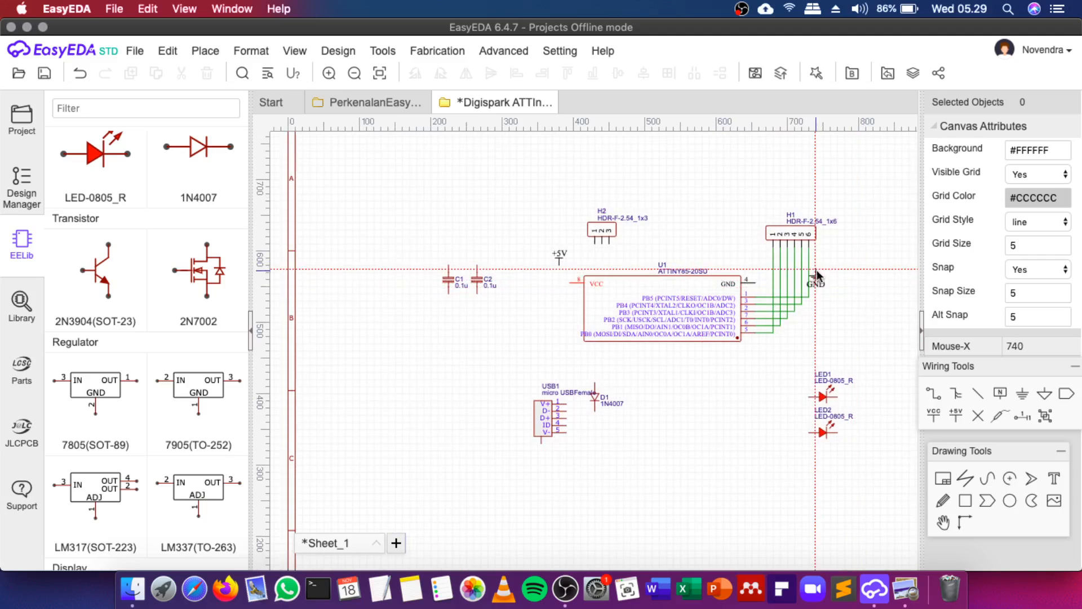
pyautogui.scroll(2, 828, 278)
pyautogui.scroll(2, 830, 284)
pyautogui.click(840, 312)
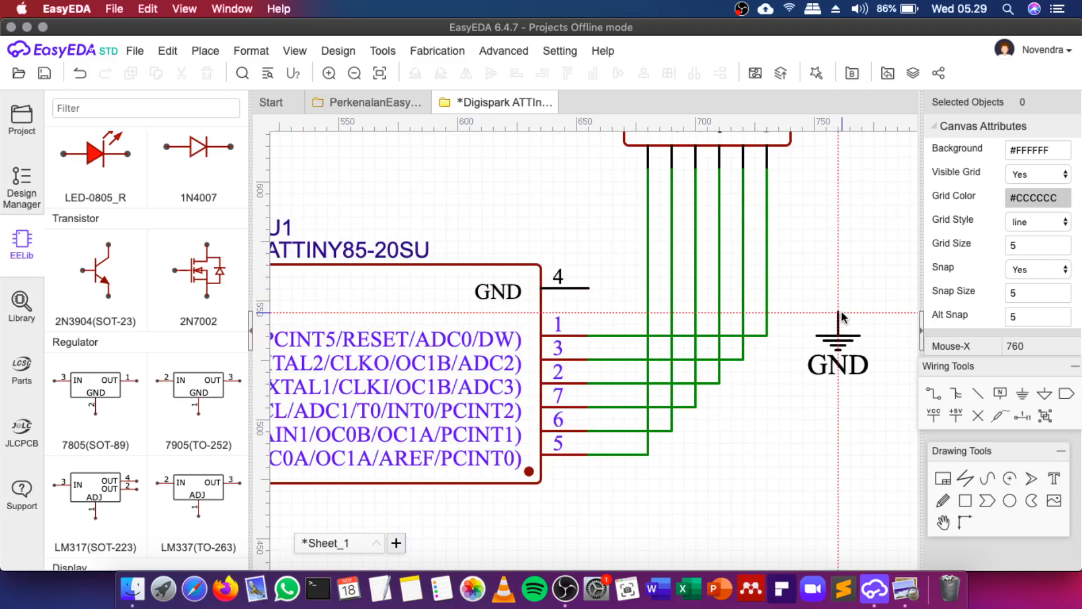
pyautogui.scroll(-4, 586, 246)
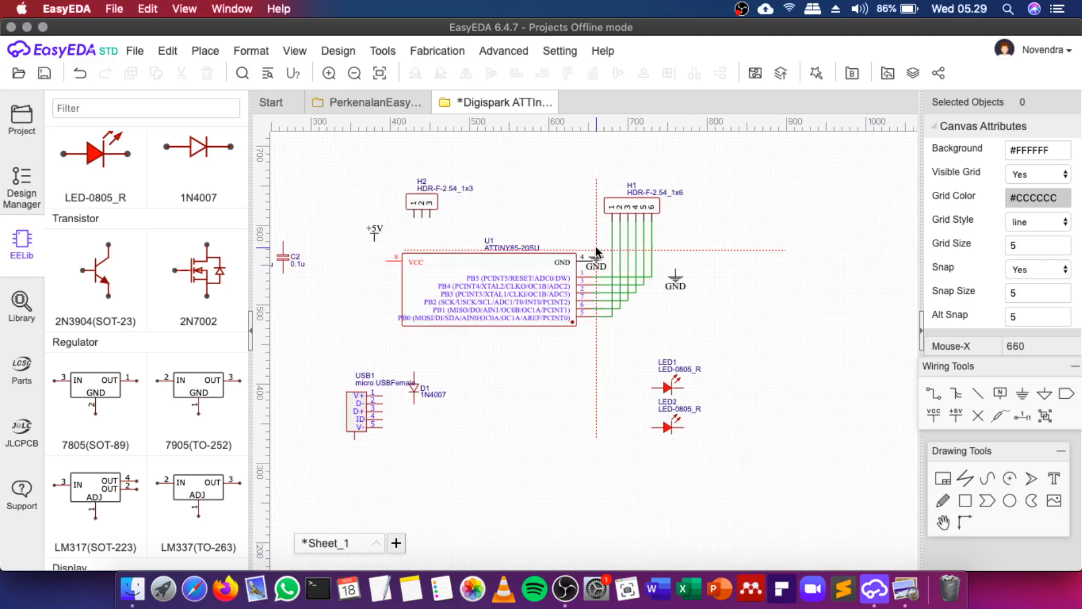
pyautogui.scroll(3, 366, 254)
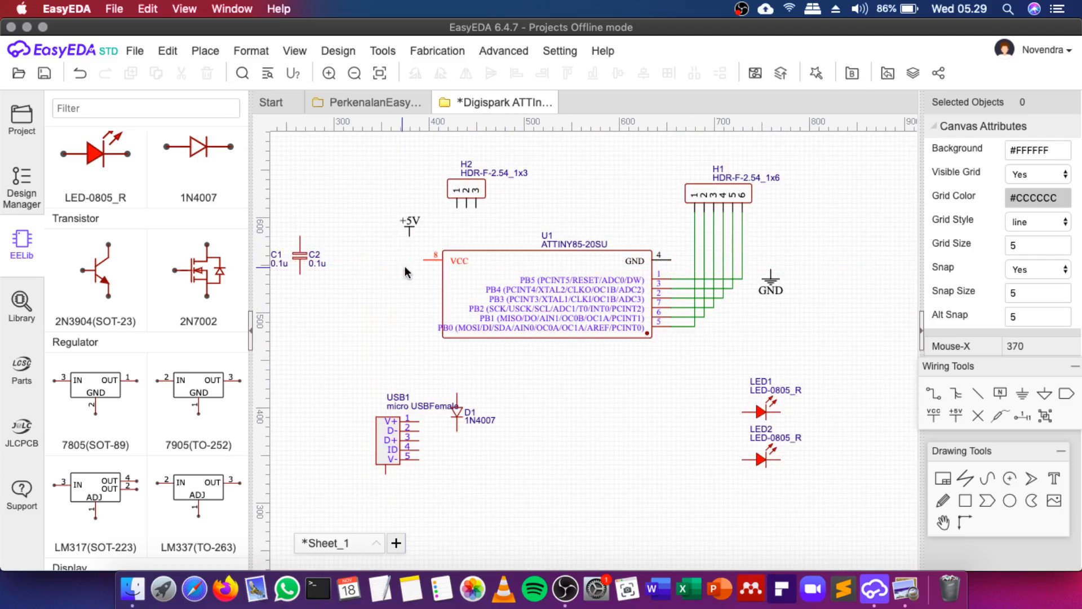
# Try to join the GND flag and the ATTINY85-20SU's GND pin through the PB5 wire, and undo both wires
pyautogui.scroll(2, 770, 295)
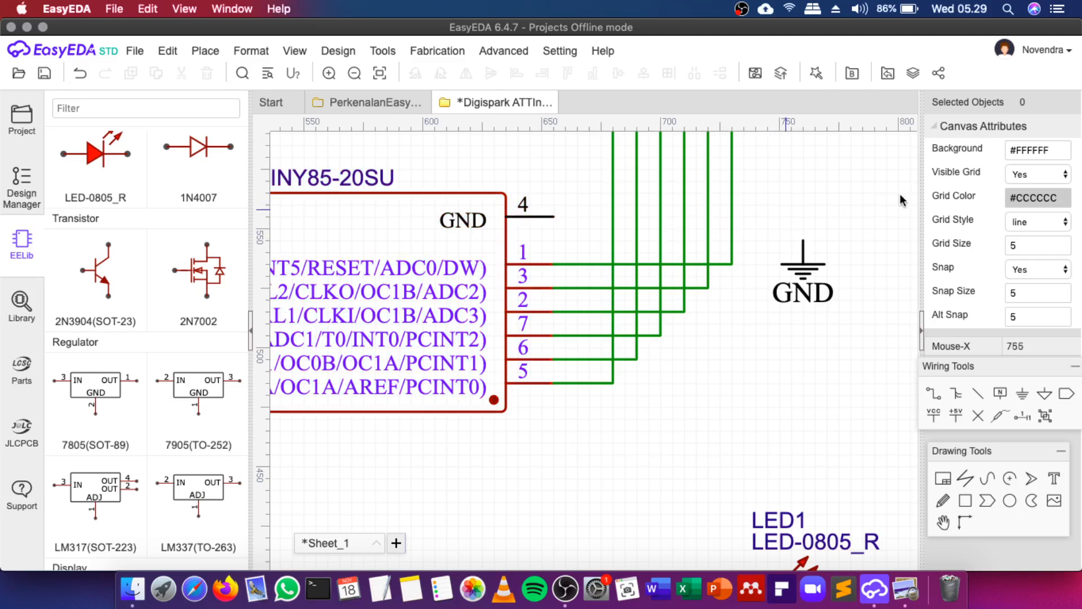
pyautogui.click(803, 244)
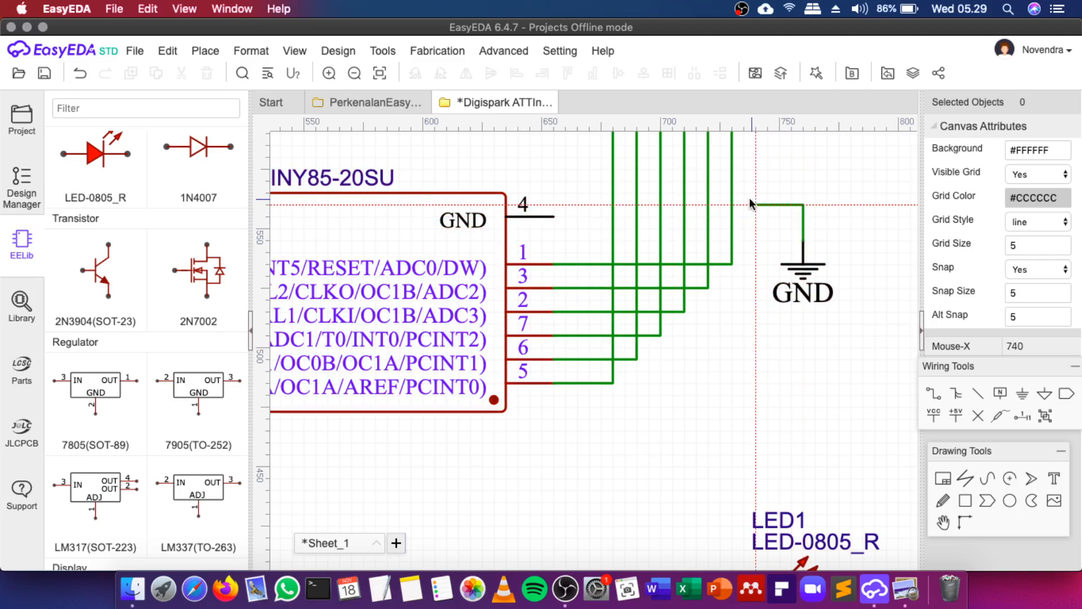
pyautogui.click(731, 205)
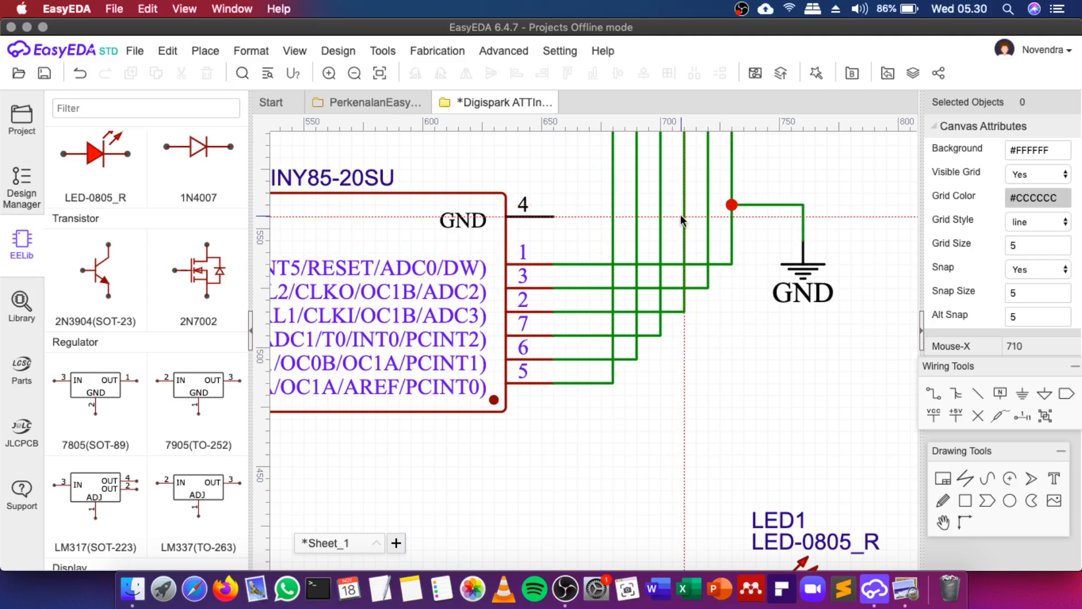
pyautogui.click(554, 215)
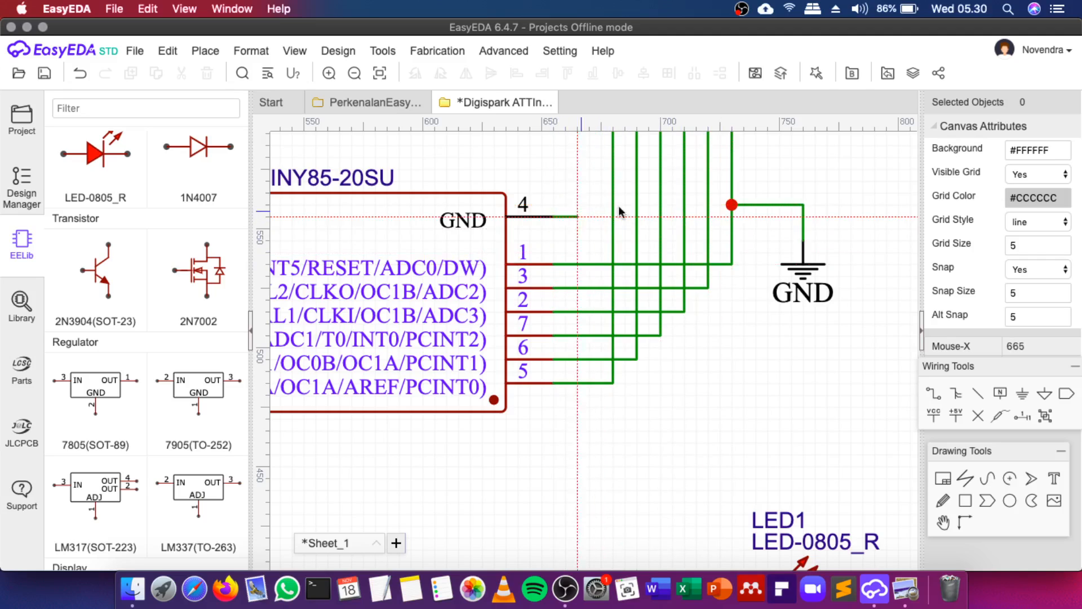
pyautogui.click(731, 217)
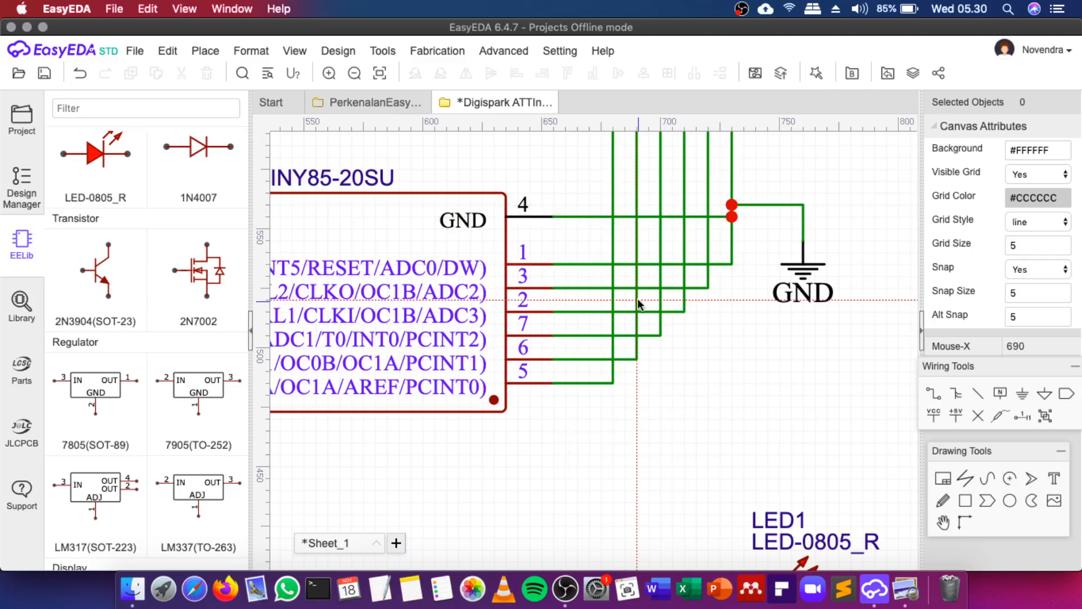
pyautogui.press('super+z')
pyautogui.press('super+z')
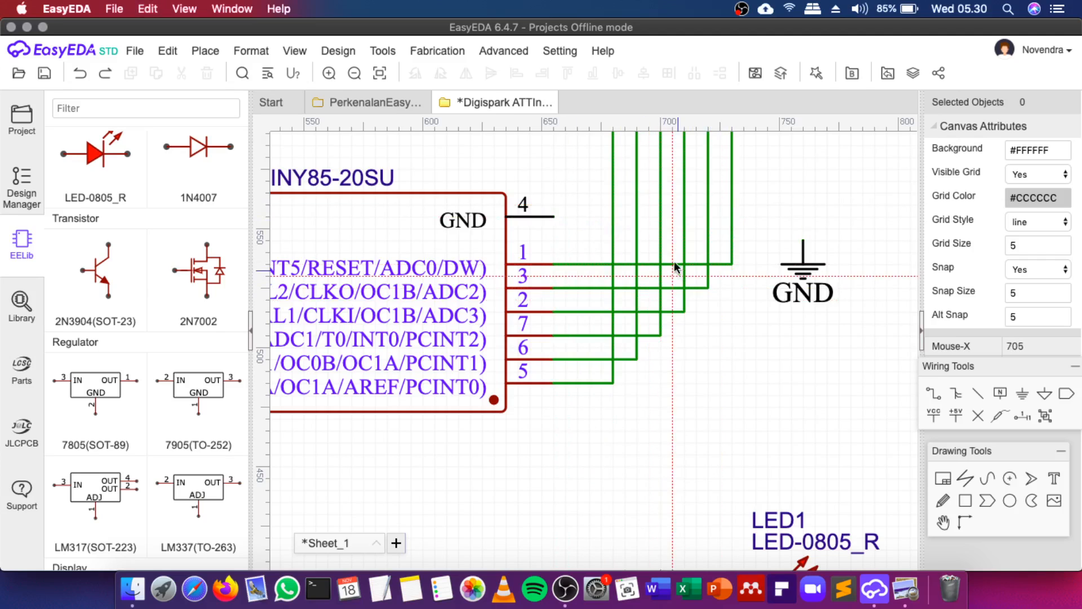
# Check the reference schematic and wire the ATTINY85-20SU's GND pin directly to the GND flag
pyautogui.click(904, 589)
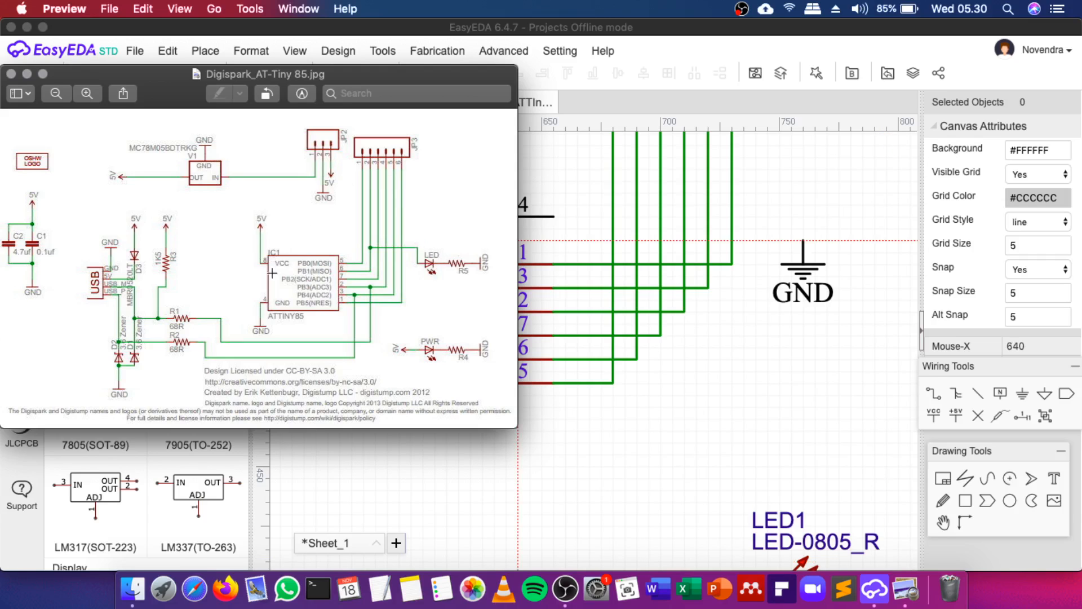
pyautogui.click(750, 337)
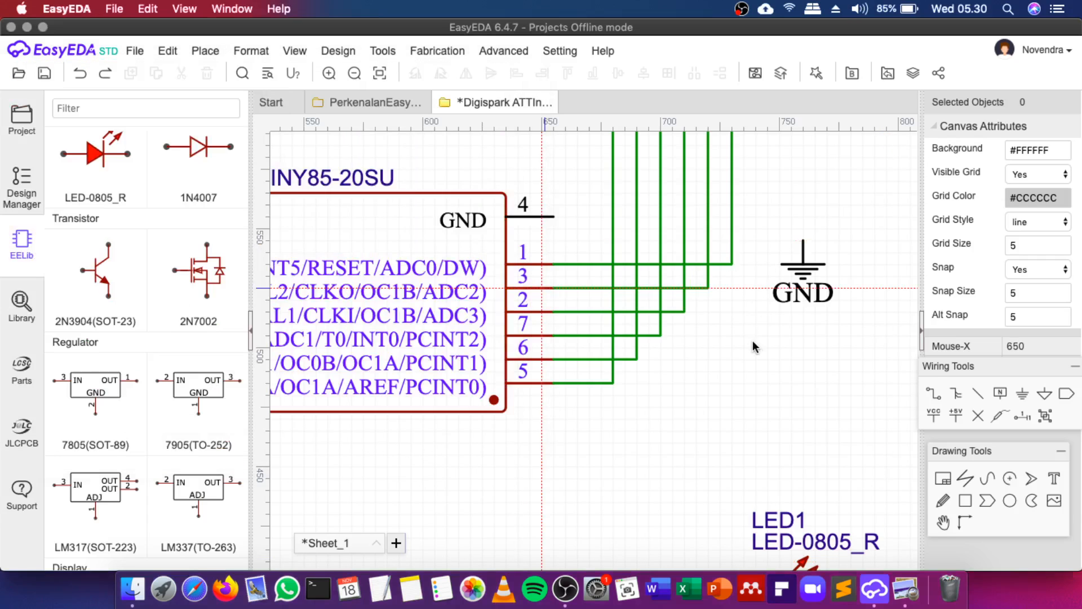
pyautogui.click(553, 214)
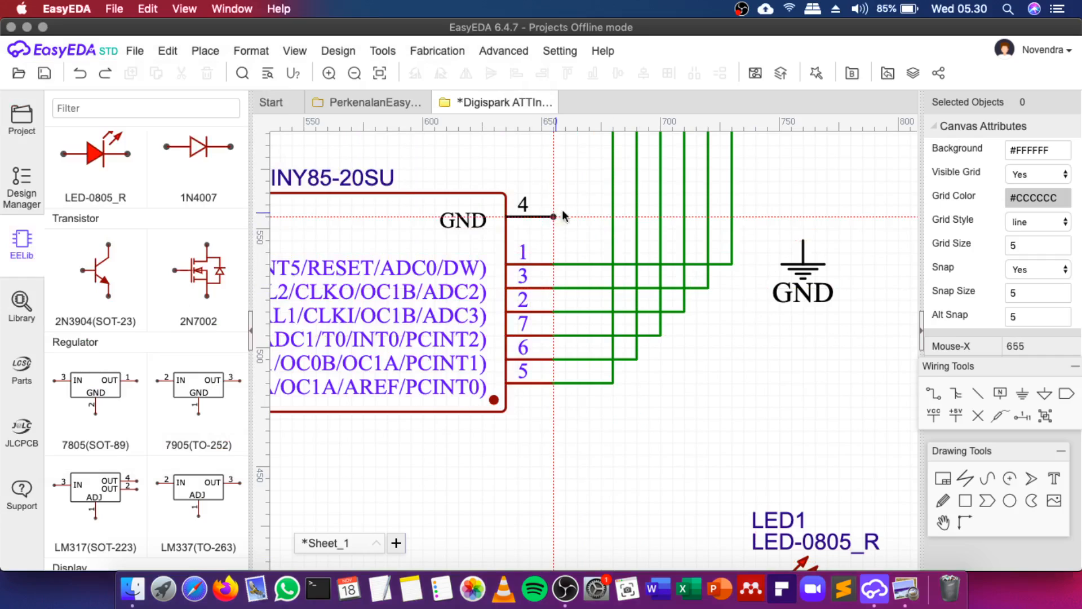
pyautogui.click(802, 237)
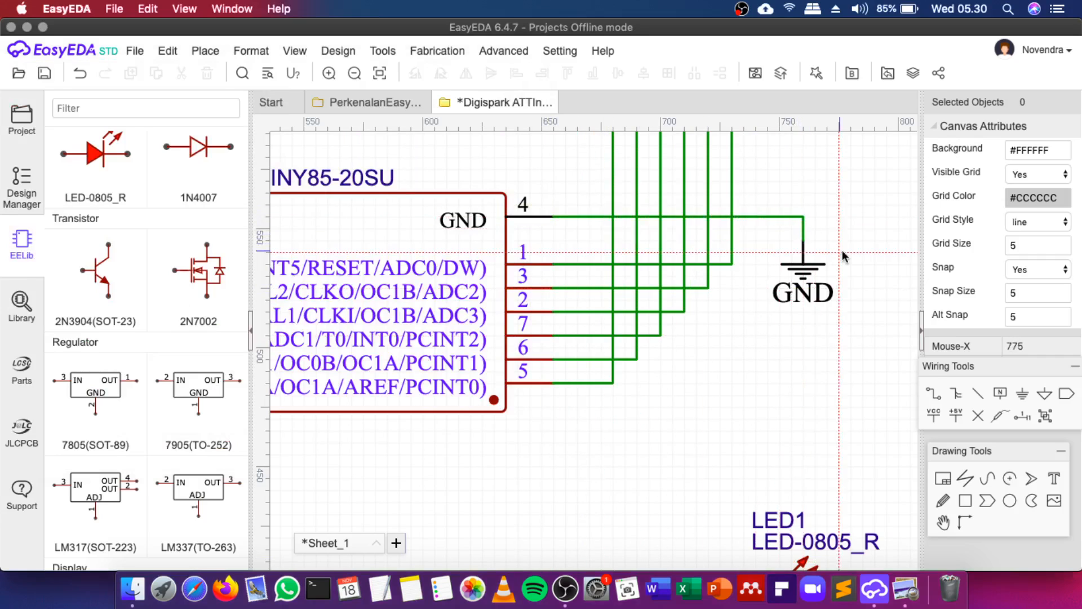
# Wire the +5V flag to the ATTINY85-20SU's VCC pin
pyautogui.scroll(-2, 838, 236)
pyautogui.scroll(2, 372, 210)
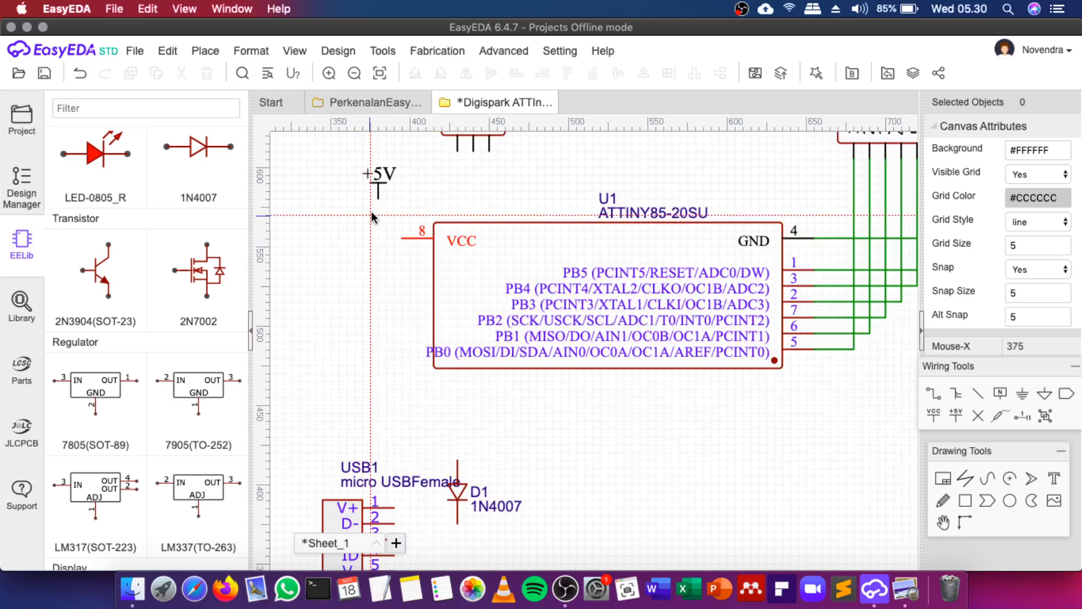
pyautogui.click(376, 199)
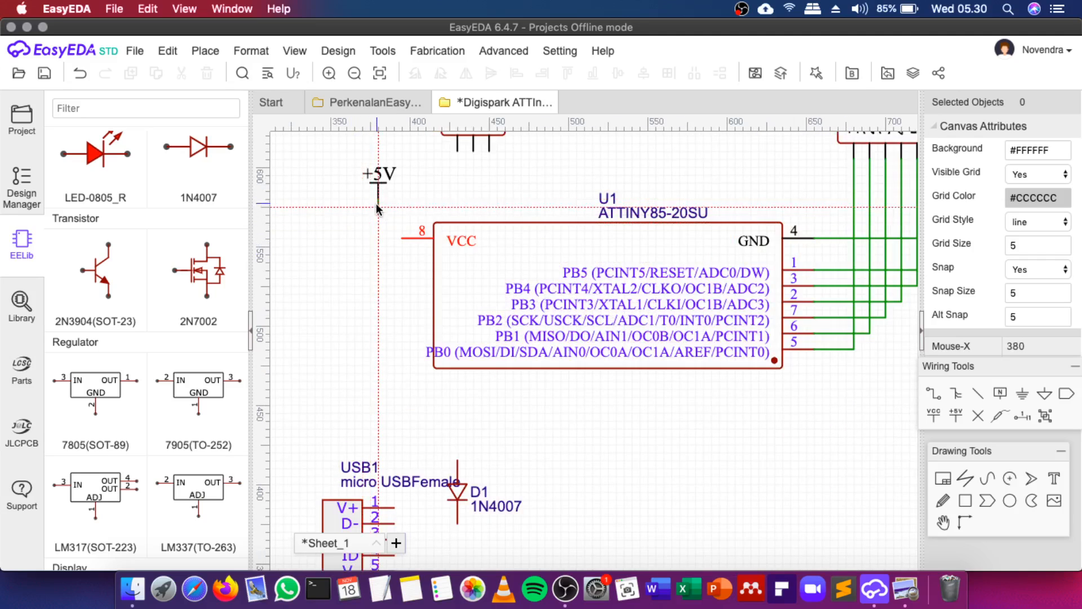
pyautogui.click(400, 236)
# Move the +5V flag down, closer to the level of the ATTINY85-20SU's VCC pin
pyautogui.scroll(-2, 401, 235)
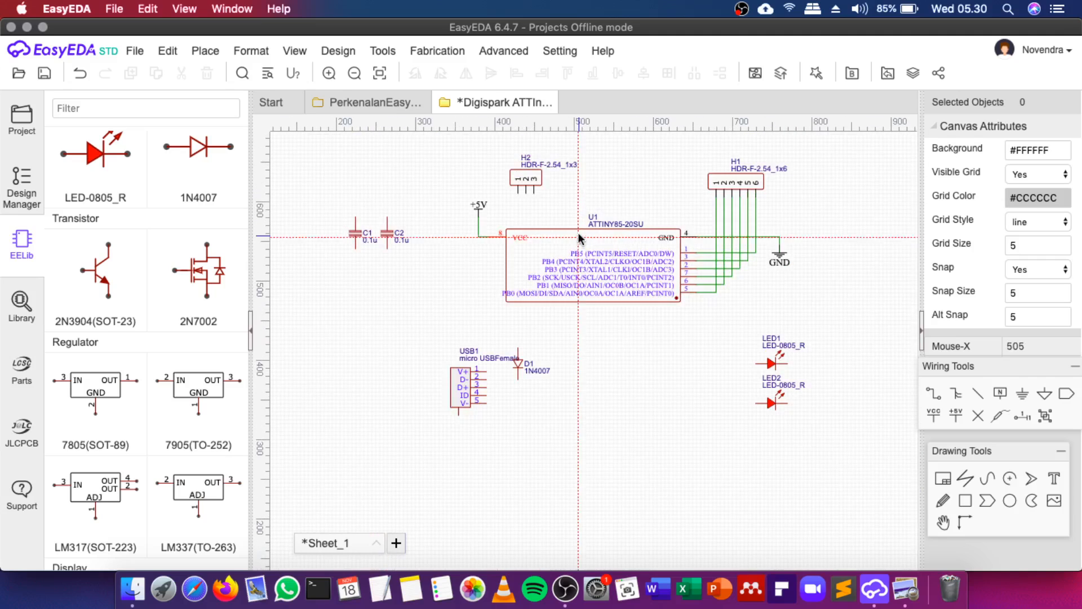
pyautogui.scroll(1, 475, 202)
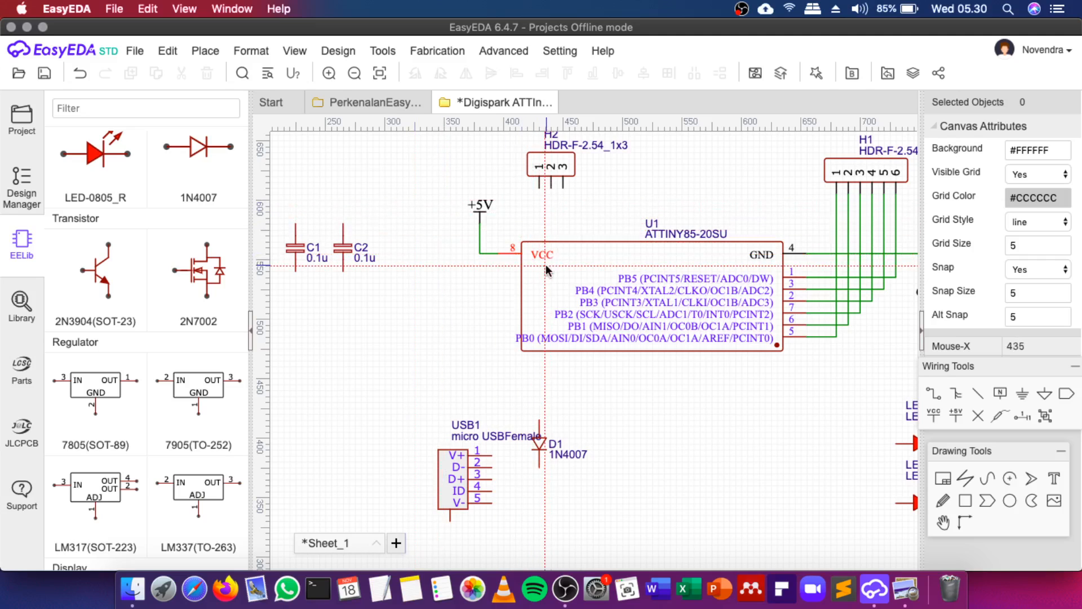
pyautogui.scroll(-3, 586, 192)
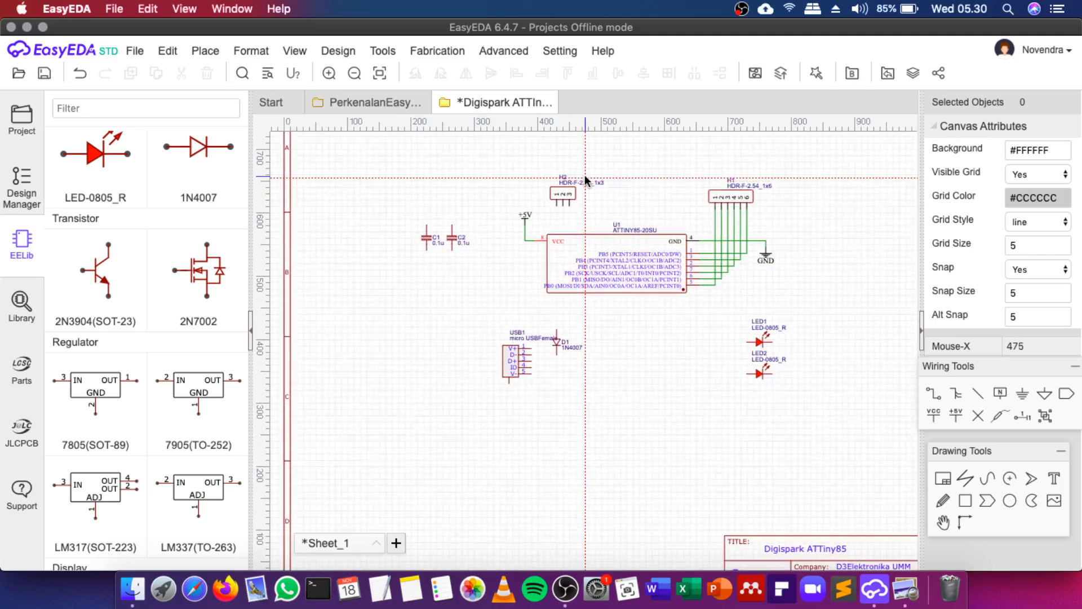
pyautogui.scroll(3, 584, 175)
pyautogui.scroll(3, 472, 248)
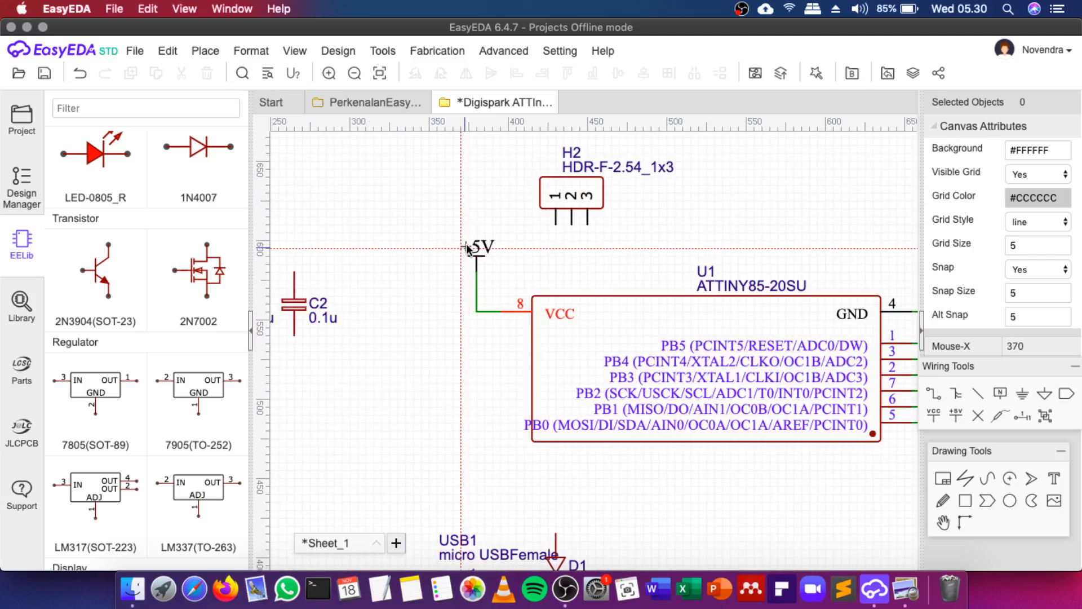
pyautogui.moveTo(487, 268); pyautogui.dragTo(488, 324)
pyautogui.scroll(-2, 670, 214)
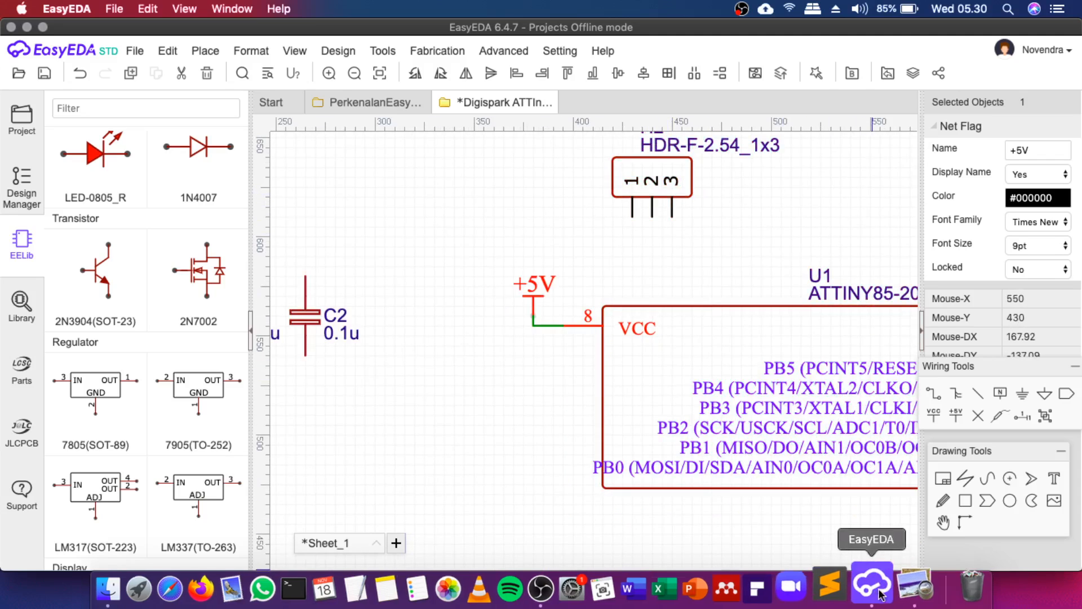
# Look up the voltage regulator in the reference schematic and place a 7805(SOT-89) to the left of the three-pin header
pyautogui.click(905, 589)
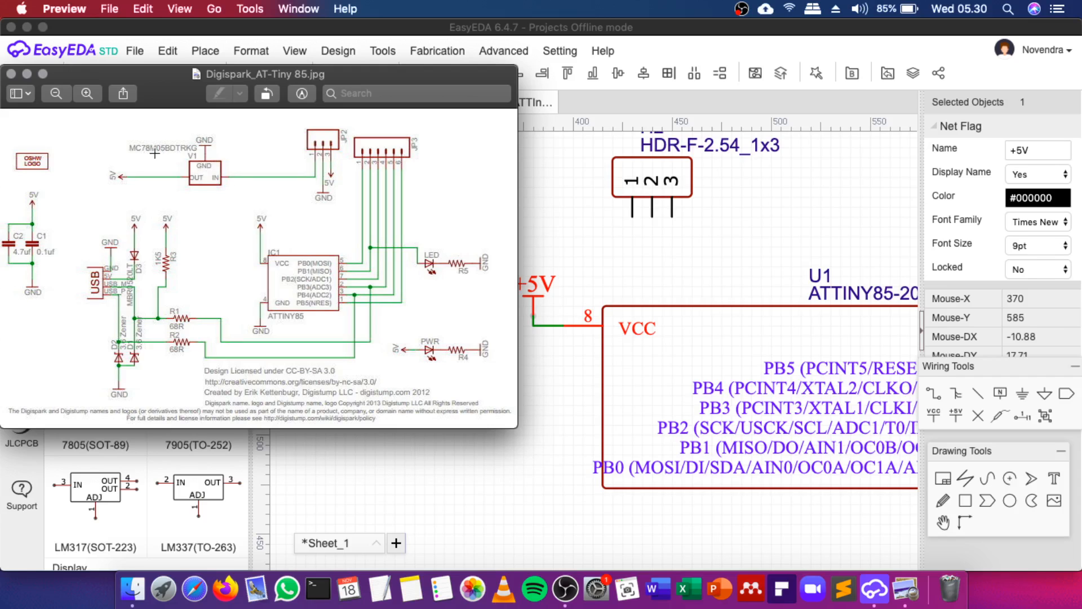
pyautogui.click(393, 459)
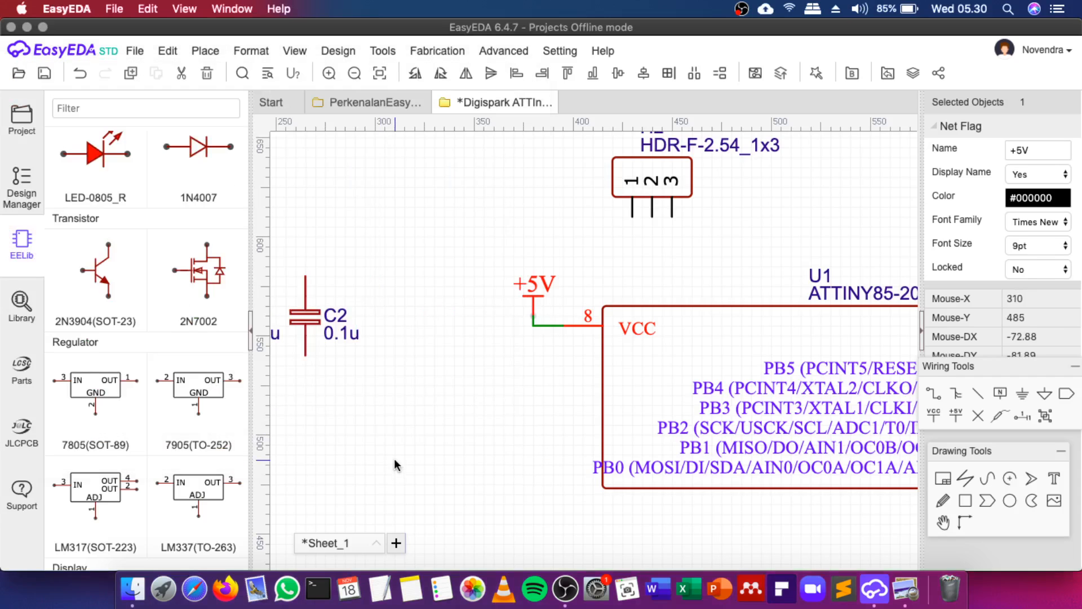
pyautogui.scroll(-3, 117, 491)
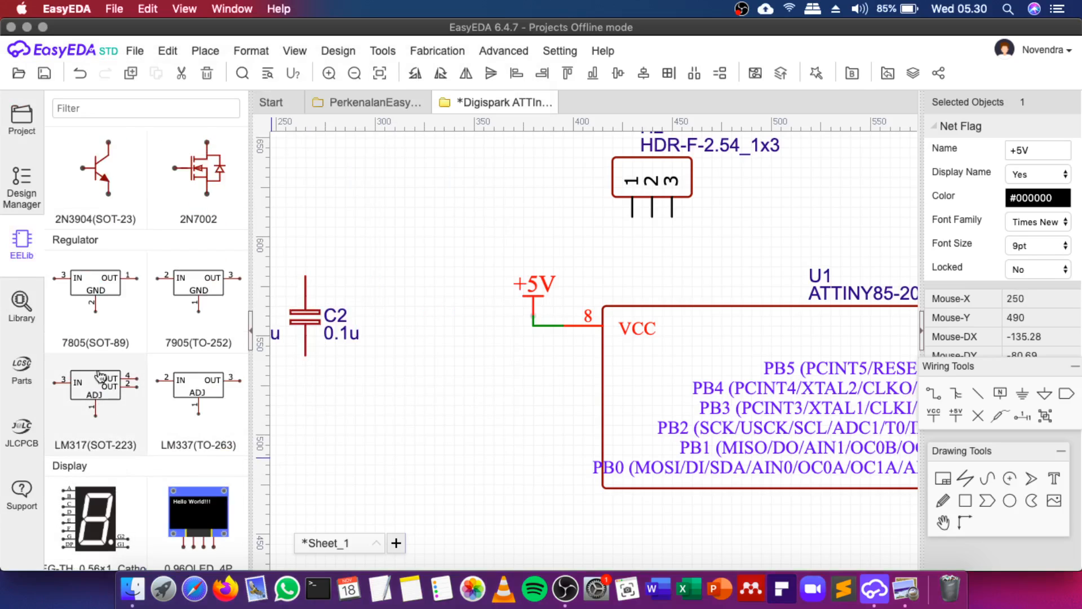
pyautogui.click(140, 344)
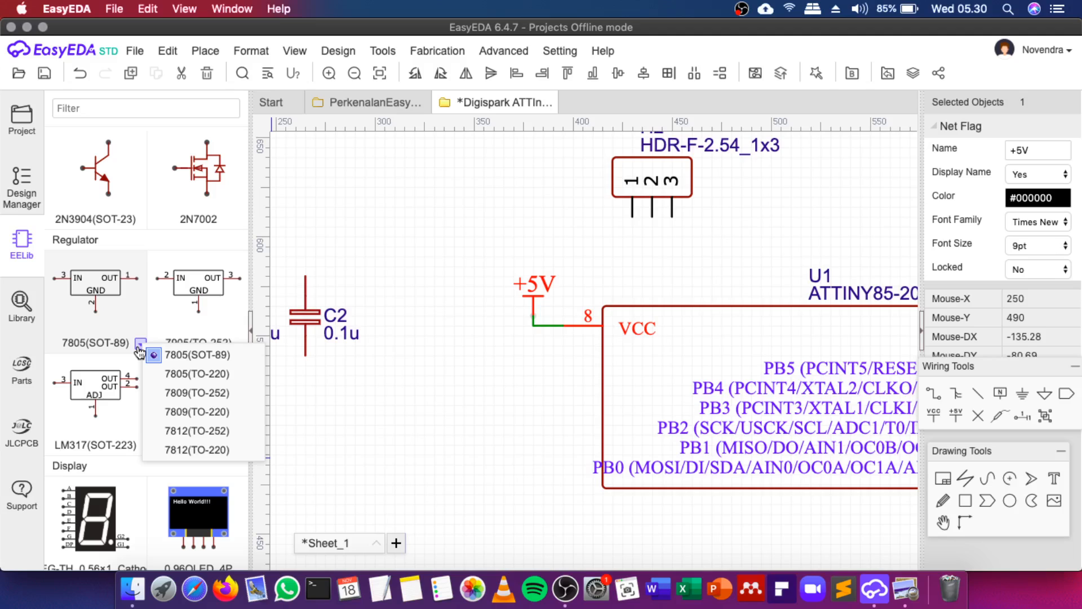
pyautogui.click(190, 355)
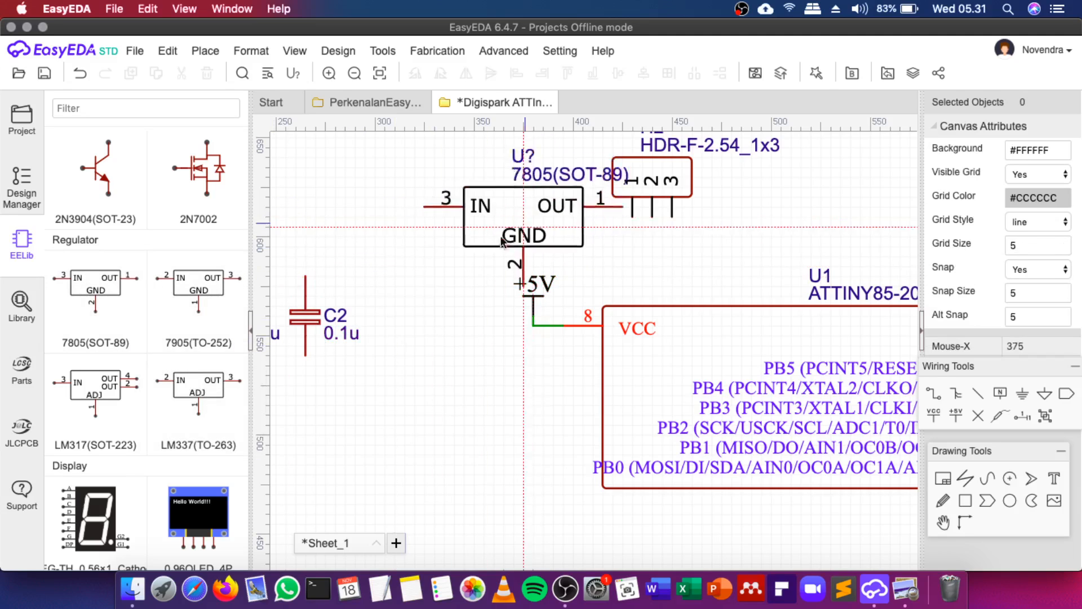
pyautogui.scroll(-2, 450, 276)
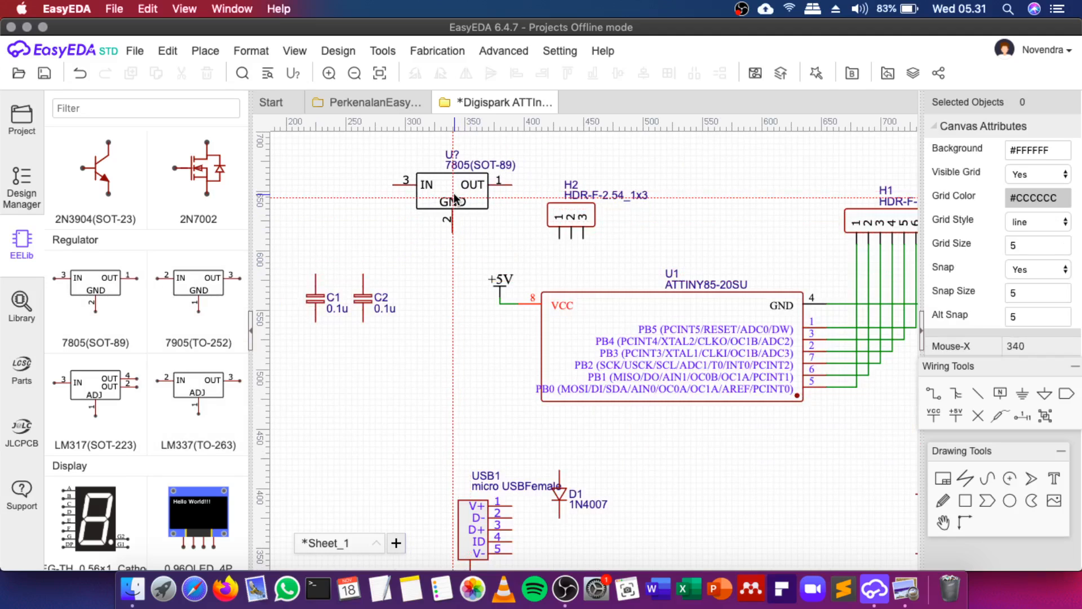
pyautogui.click(455, 198)
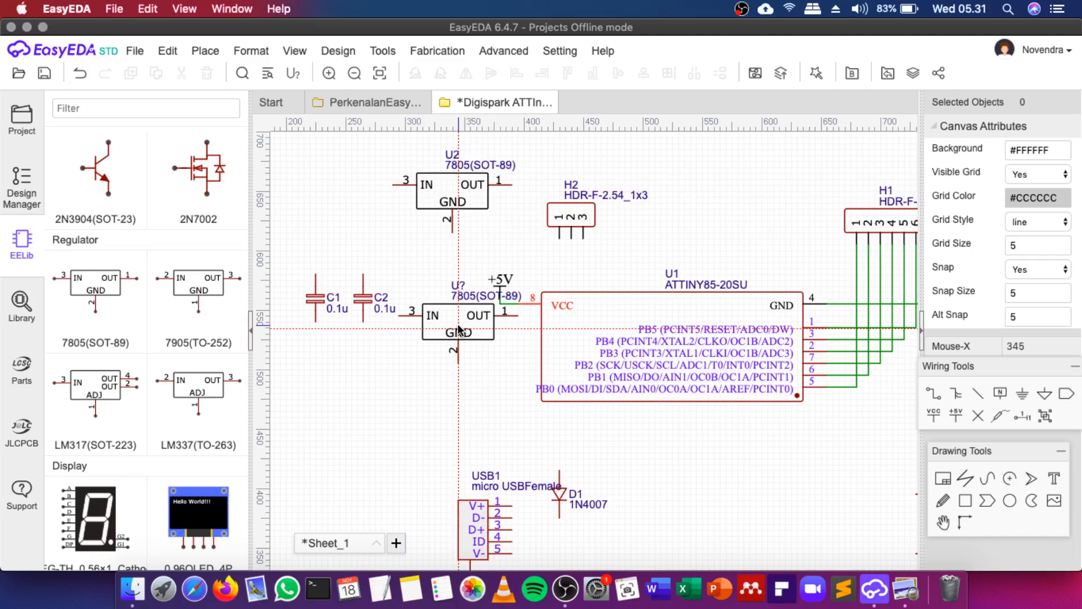
pyautogui.press('Escape')
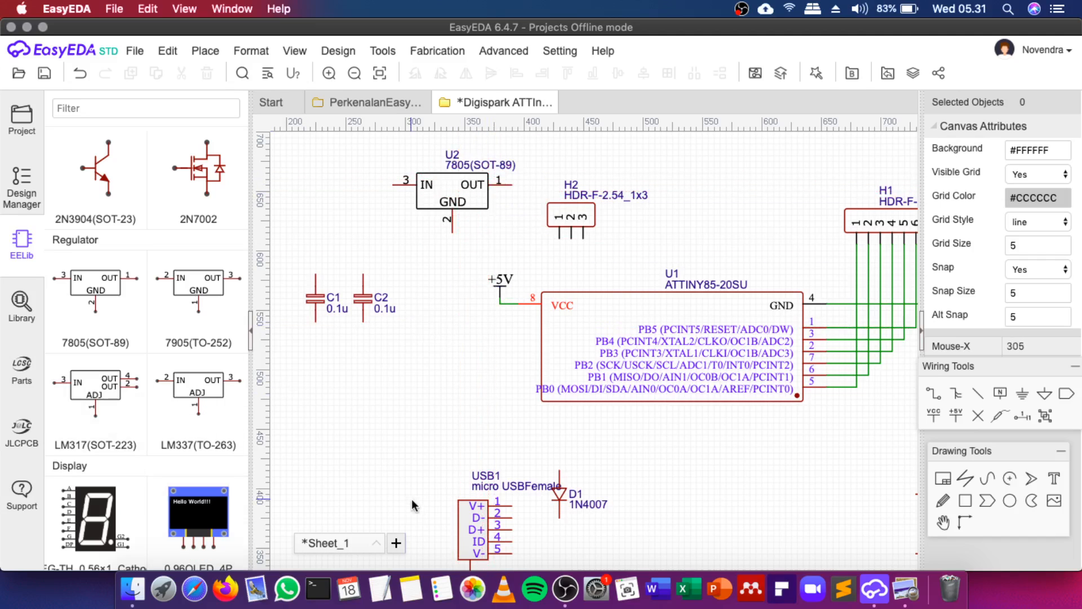
# Switch to Safari and search the web for "SOT dan TO"
pyautogui.click(201, 583)
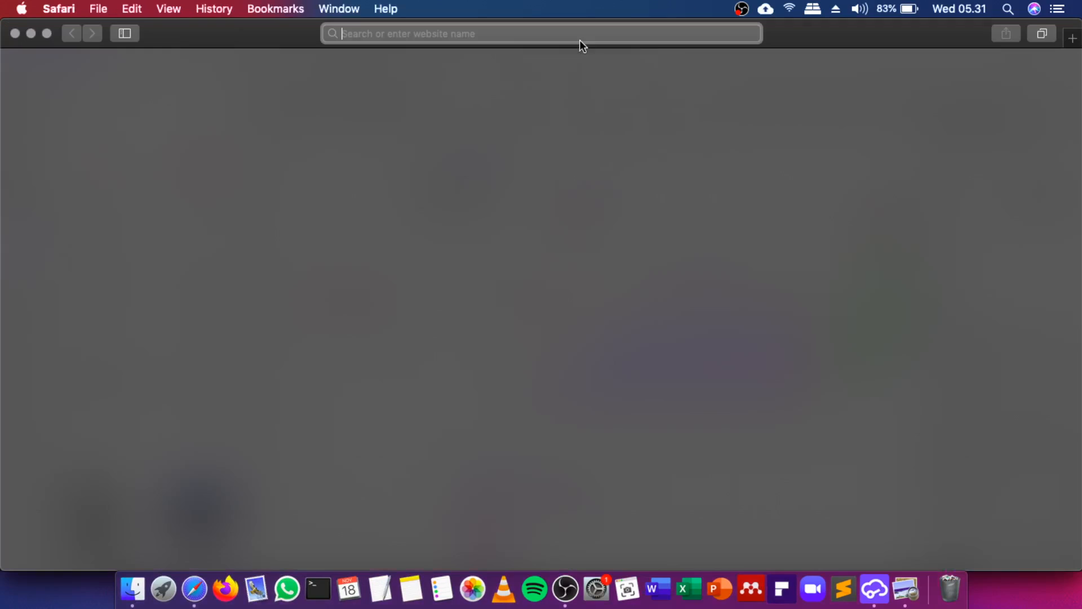
pyautogui.click(581, 34)
pyautogui.write('SOT')
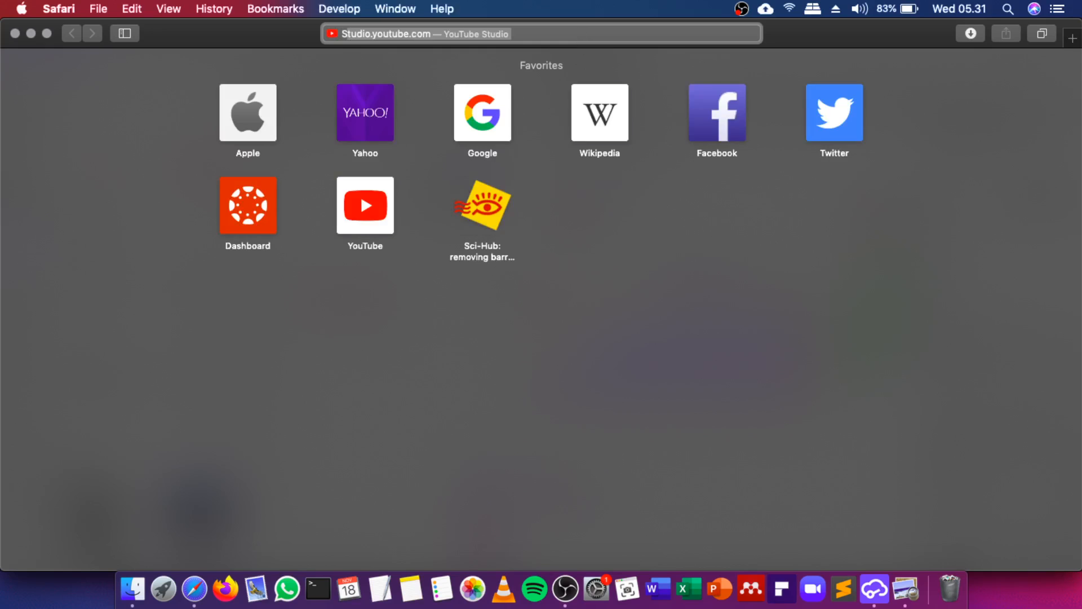
pyautogui.write(' d')
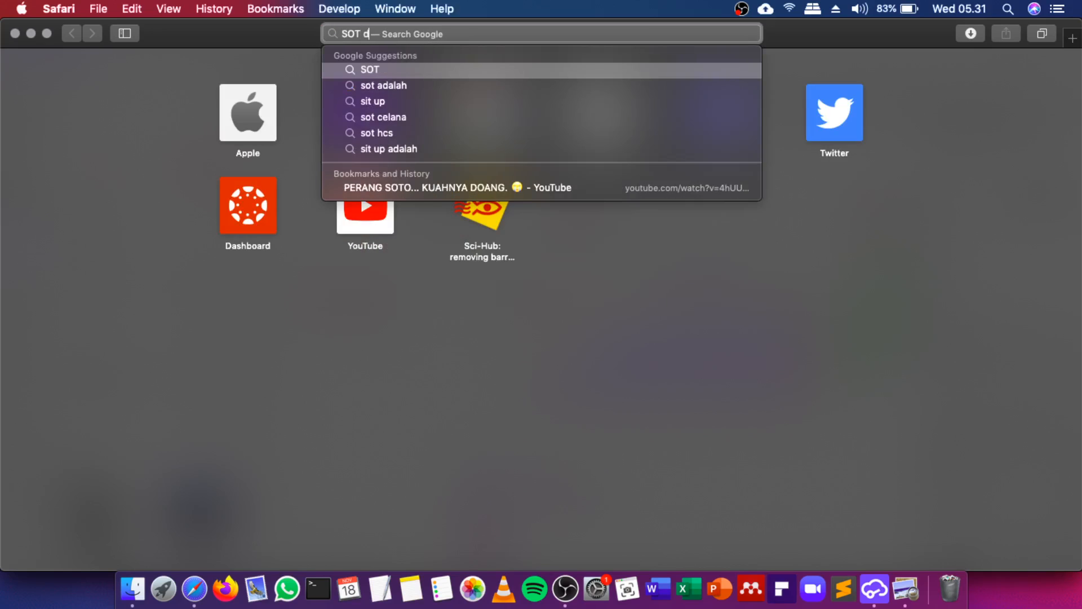
pyautogui.write('an TO')
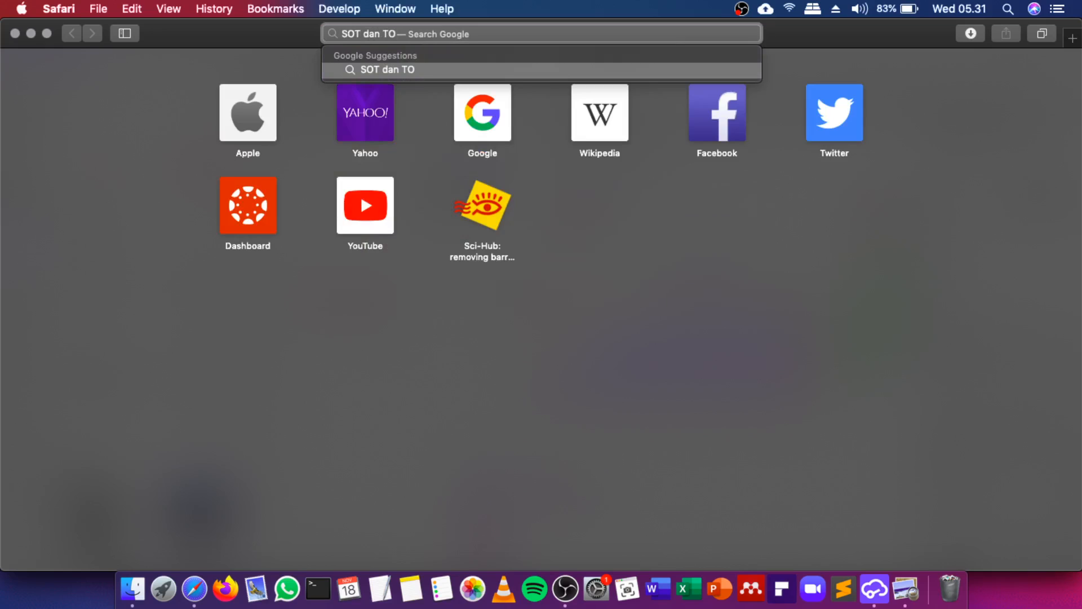
pyautogui.press('Return')
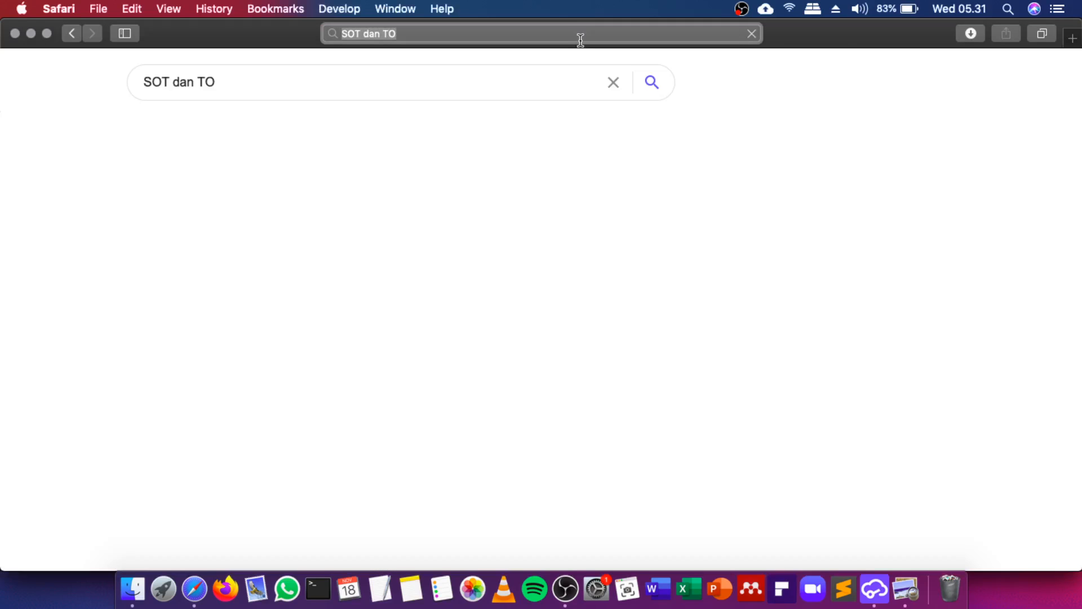
# Check the regulator's package name in EasyEDA and change the Google query in Safari to "SOT89"
pyautogui.click(235, 81)
pyautogui.moveTo(231, 79); pyautogui.dragTo(181, 79)
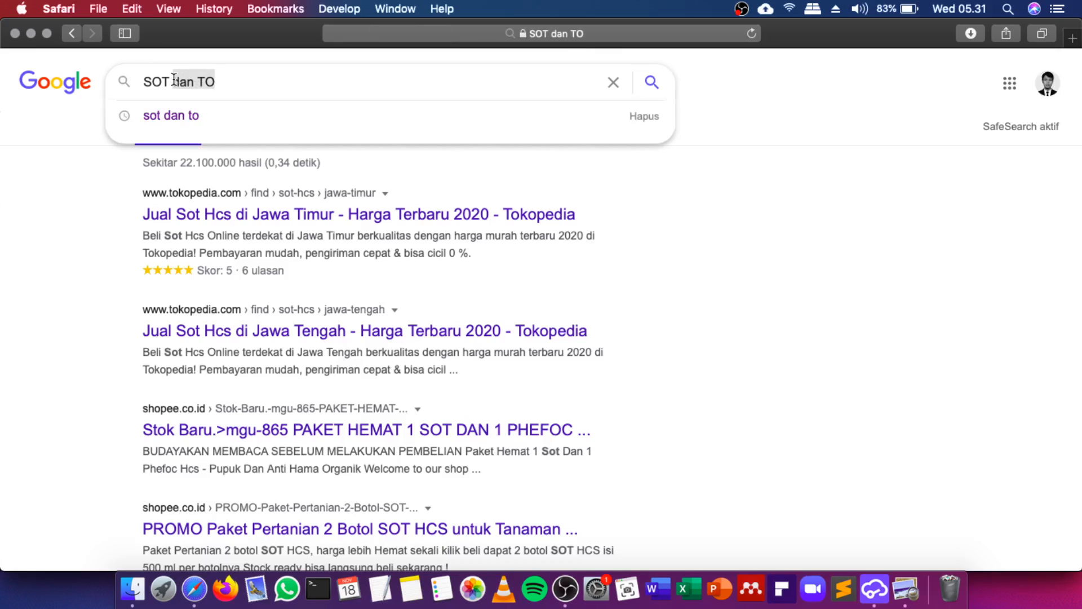
pyautogui.press('BackSpace')
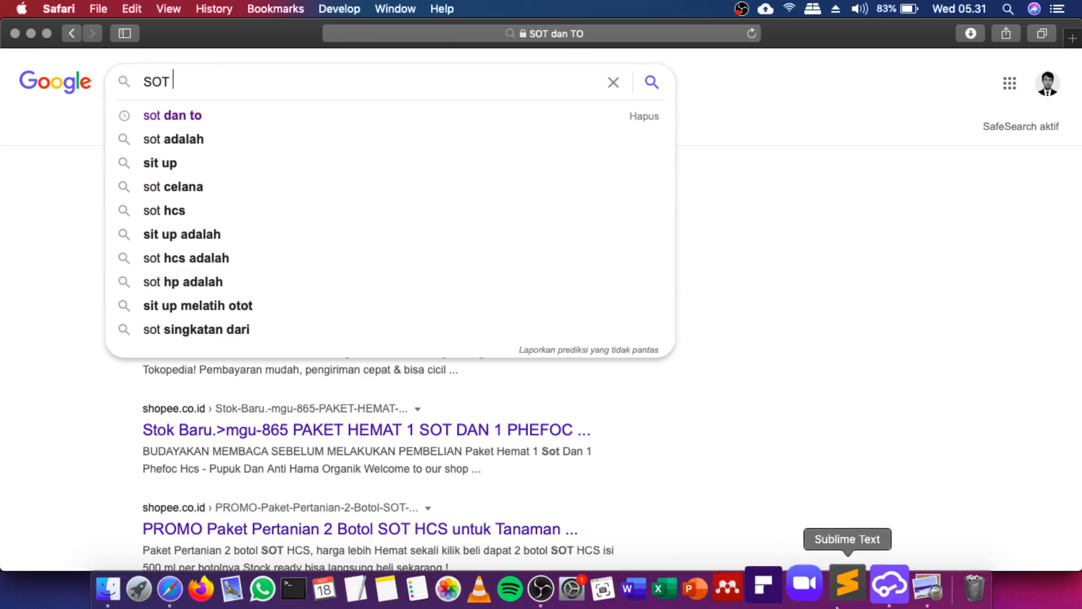
pyautogui.click(882, 592)
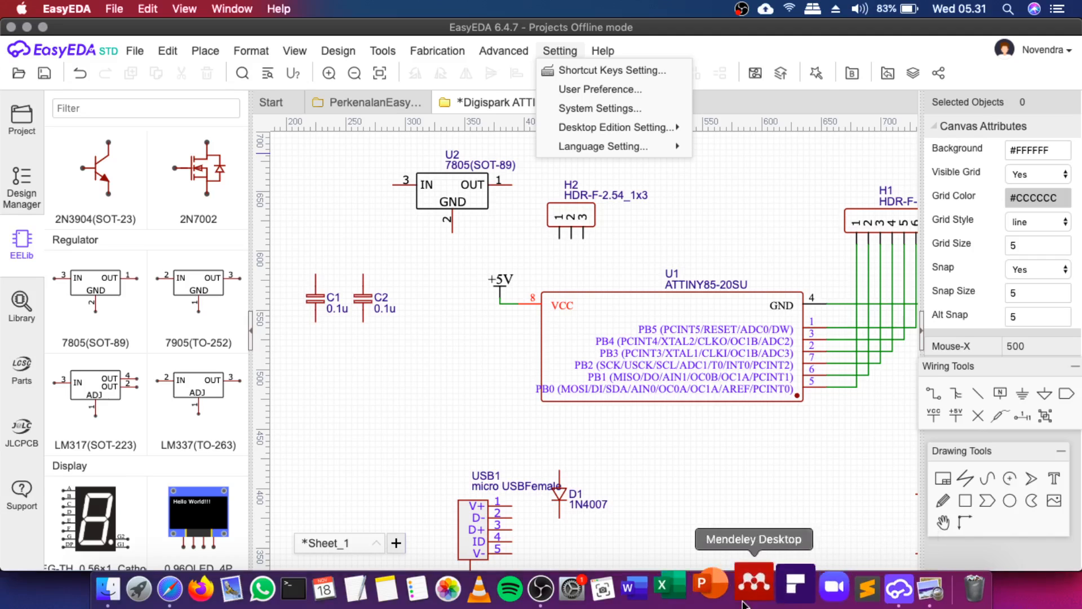
pyautogui.click(193, 575)
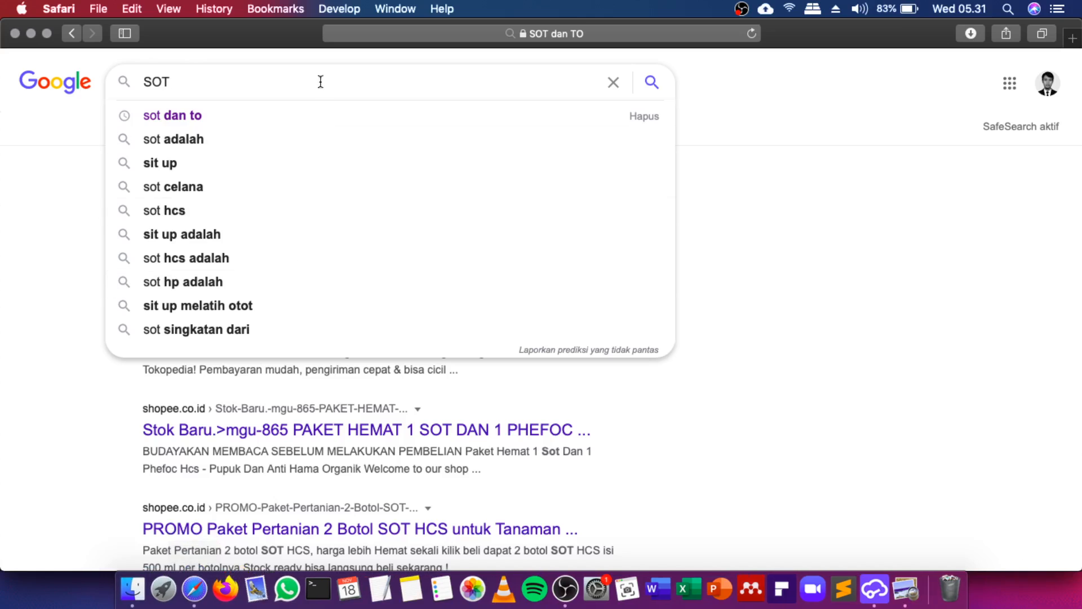
pyautogui.press('BackSpace')
pyautogui.write('89')
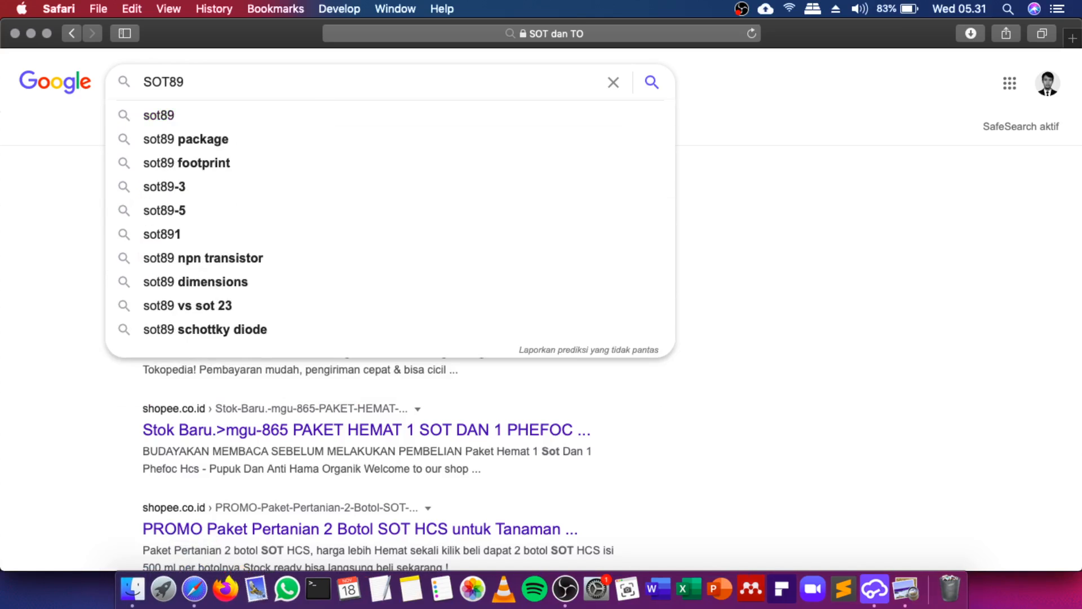
pyautogui.press('Return')
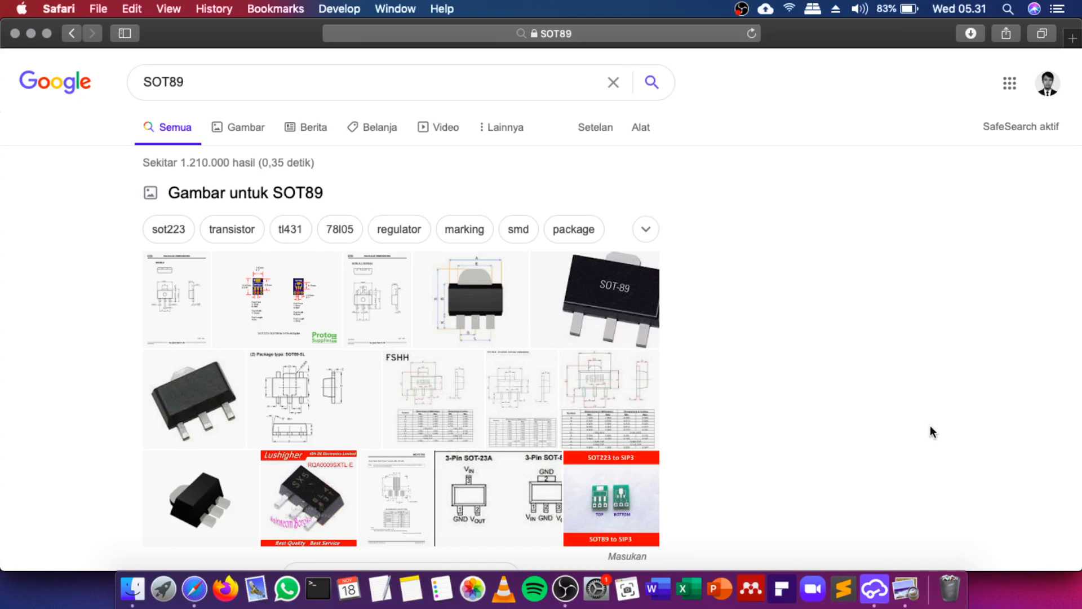
# Switch to EasyEDA and examine the package names of the regulators in the component library
pyautogui.click(875, 590)
pyautogui.click(140, 343)
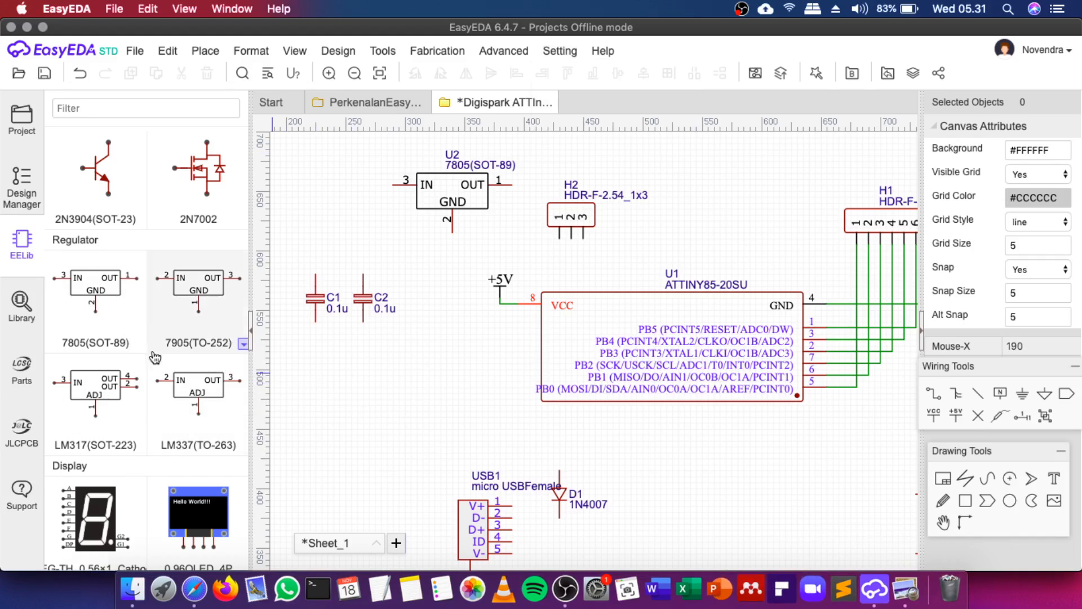
pyautogui.click(140, 344)
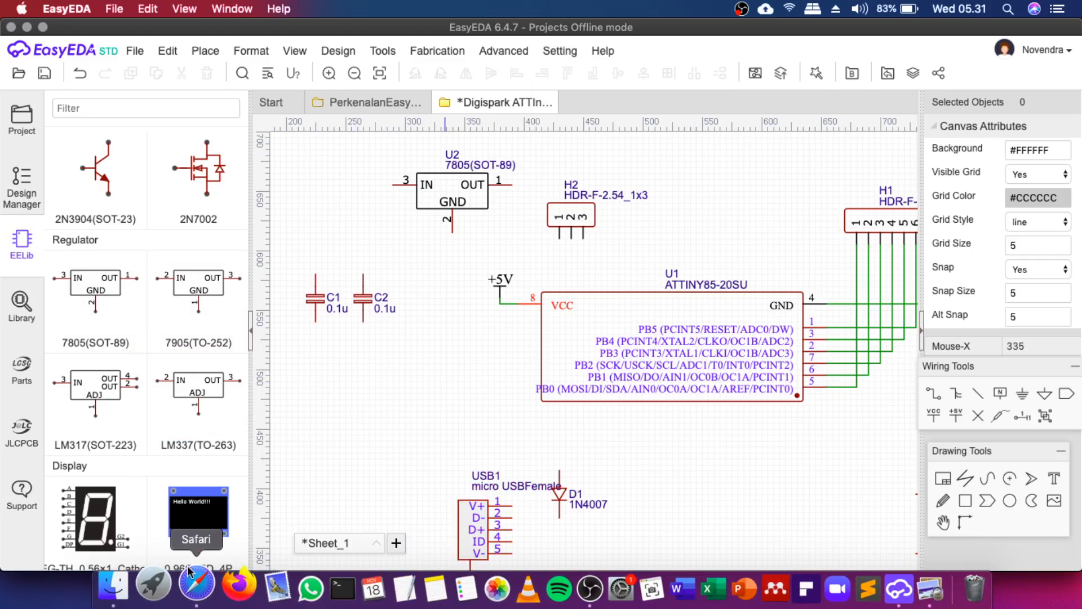
# Return to Safari and replace the Google query with "T0220" to view that package
pyautogui.click(169, 588)
pyautogui.click(183, 68)
pyautogui.moveTo(183, 67); pyautogui.dragTo(109, 69)
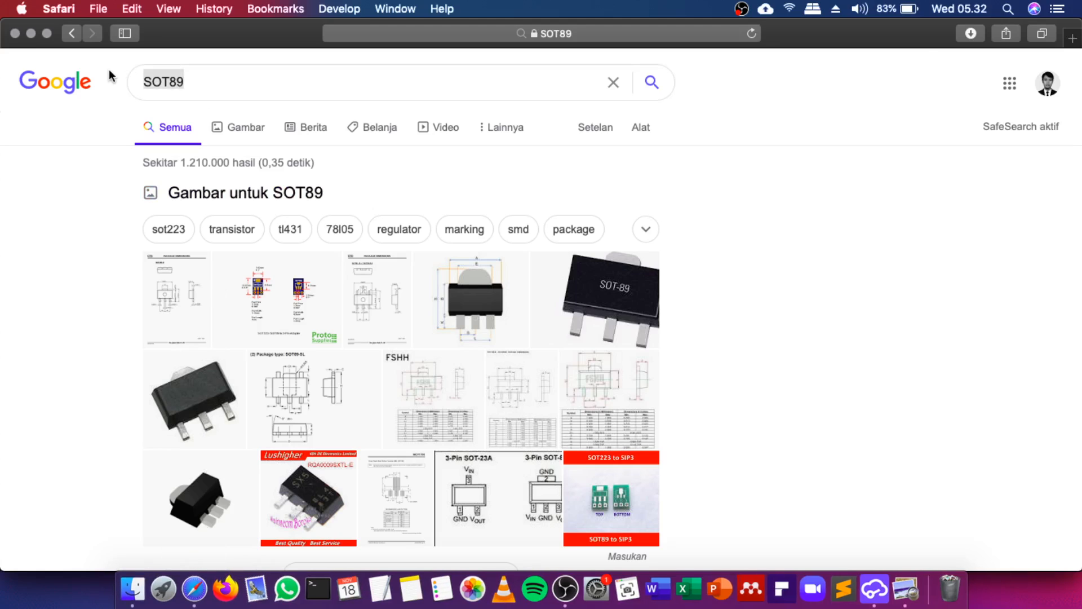
pyautogui.write('T02')
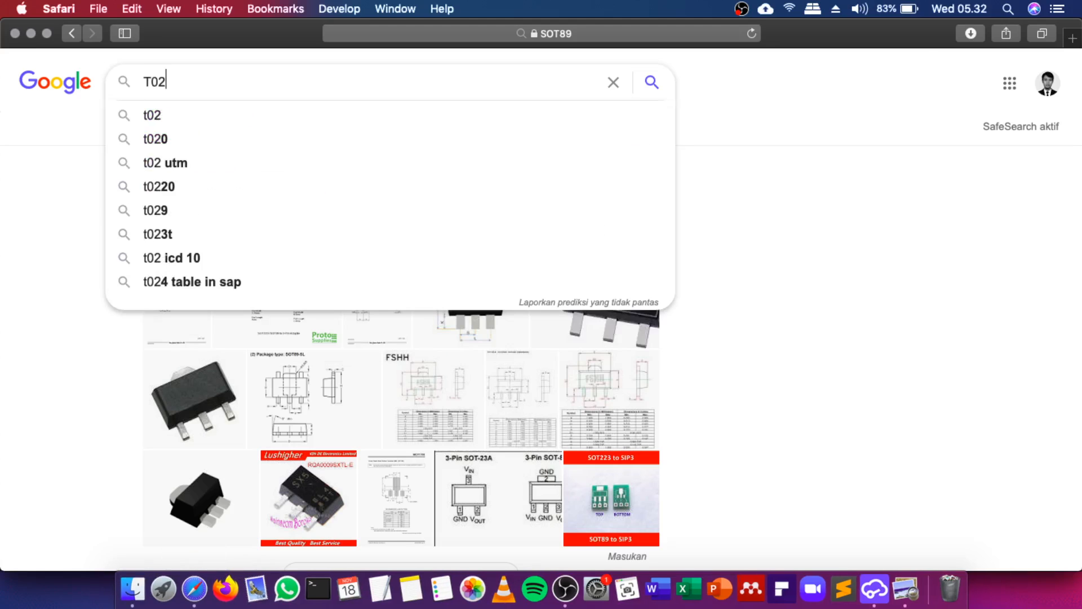
pyautogui.write('20')
pyautogui.press('Return')
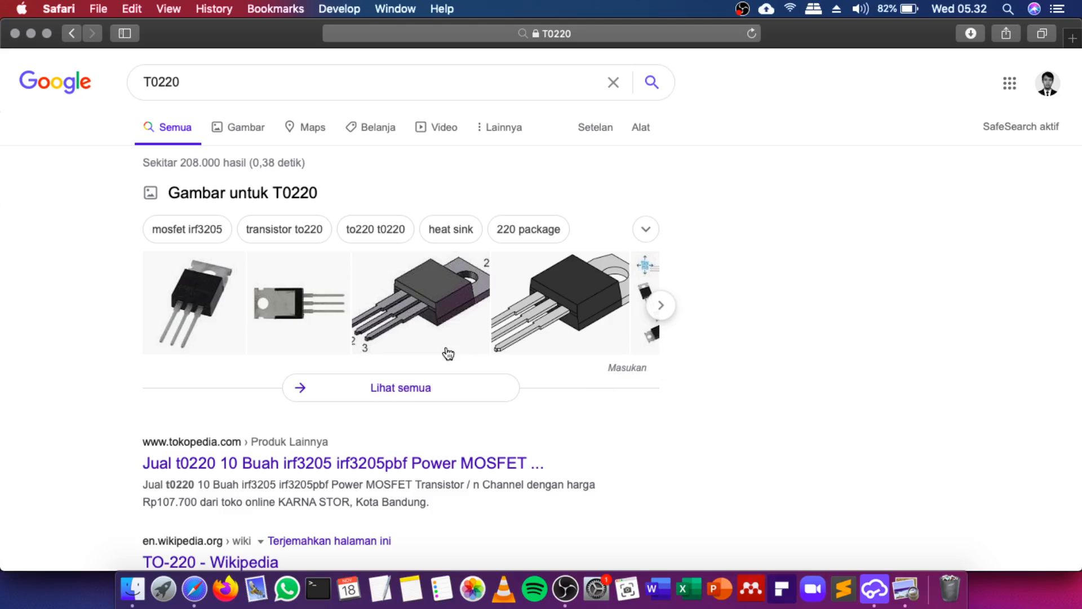
# Search Google for "sot89" again to compare that package's images
pyautogui.click(180, 82)
pyautogui.moveTo(181, 81); pyautogui.dragTo(121, 61)
pyautogui.write('sot')
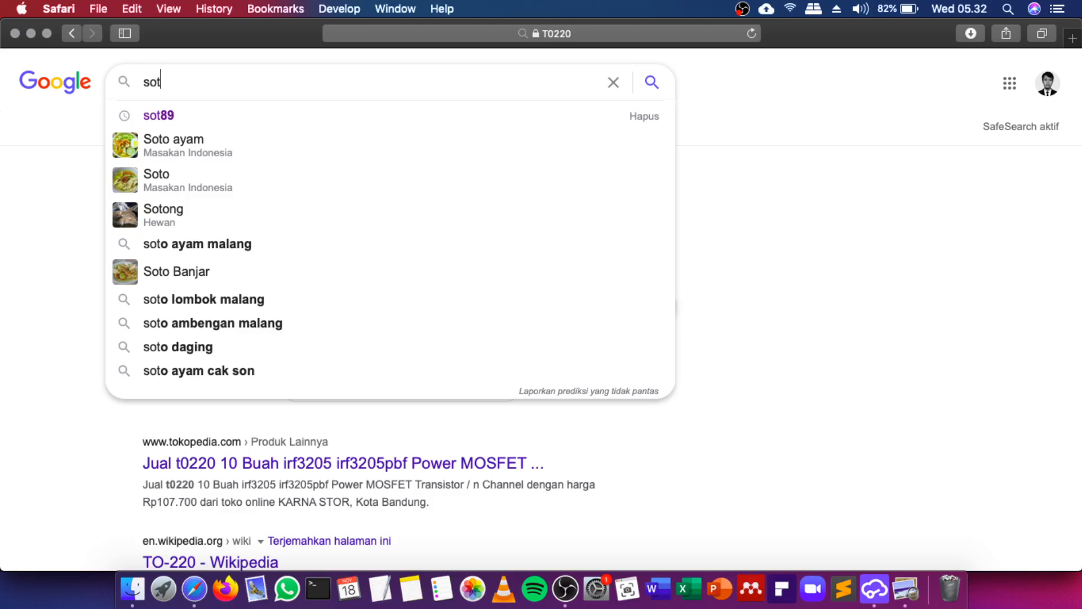
pyautogui.write('89')
pyautogui.press('Return')
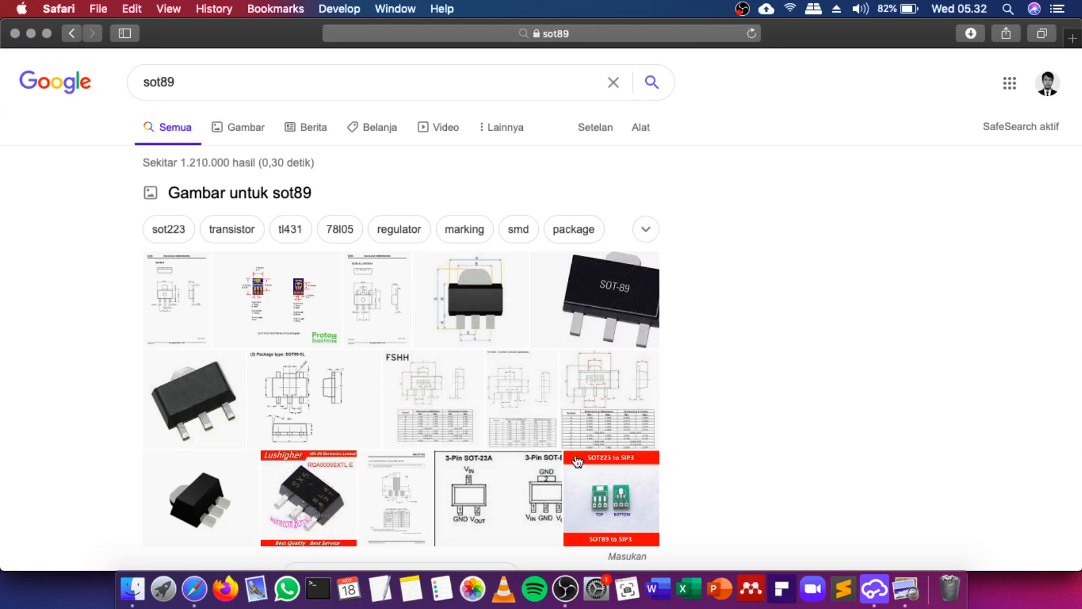
# Switch to EasyEDA and move the three-pin header H2 up, slightly higher than the 7805 regulator U2
pyautogui.click(877, 589)
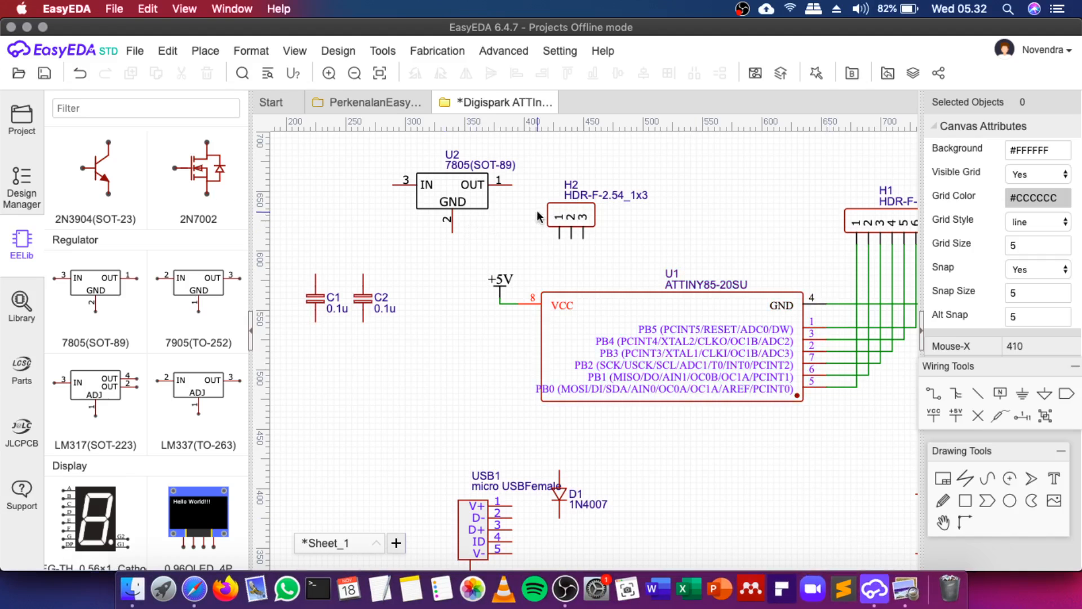
pyautogui.scroll(-3, 557, 264)
pyautogui.scroll(5, 563, 150)
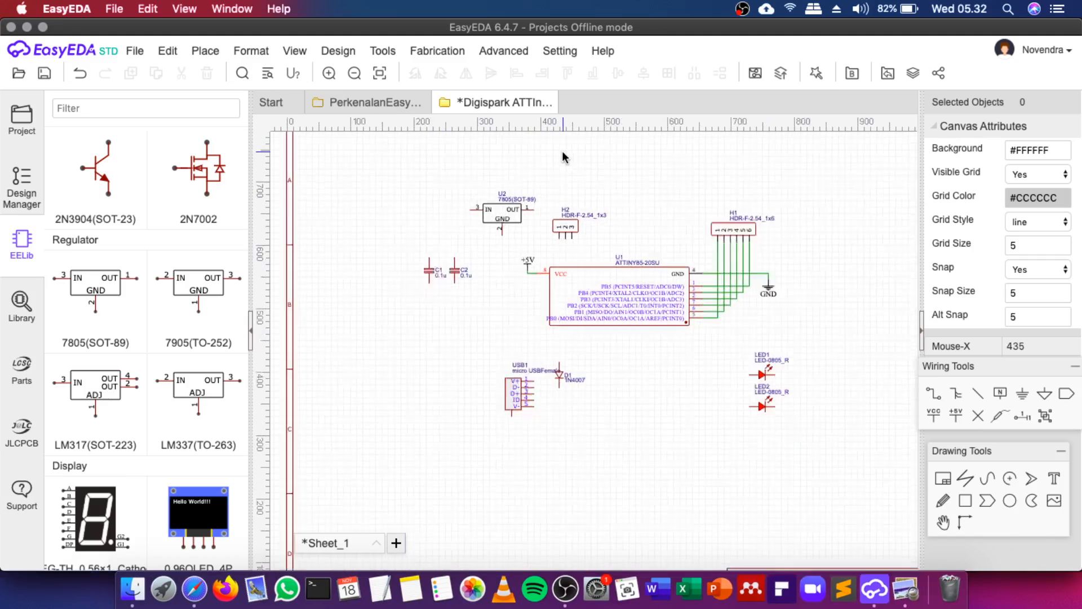
pyautogui.scroll(1, 562, 156)
pyautogui.moveTo(570, 320); pyautogui.dragTo(583, 250)
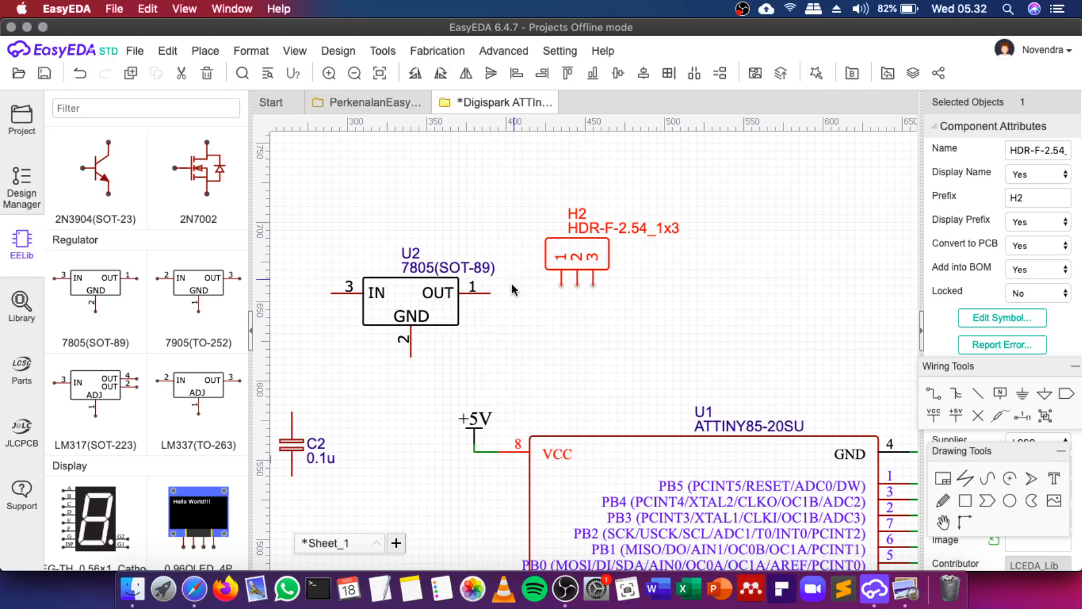
# Consult the regulator and header wiring in the Digispark_AT-Tiny 85.jpg reference in Preview, and return to EasyEDA
pyautogui.click(193, 592)
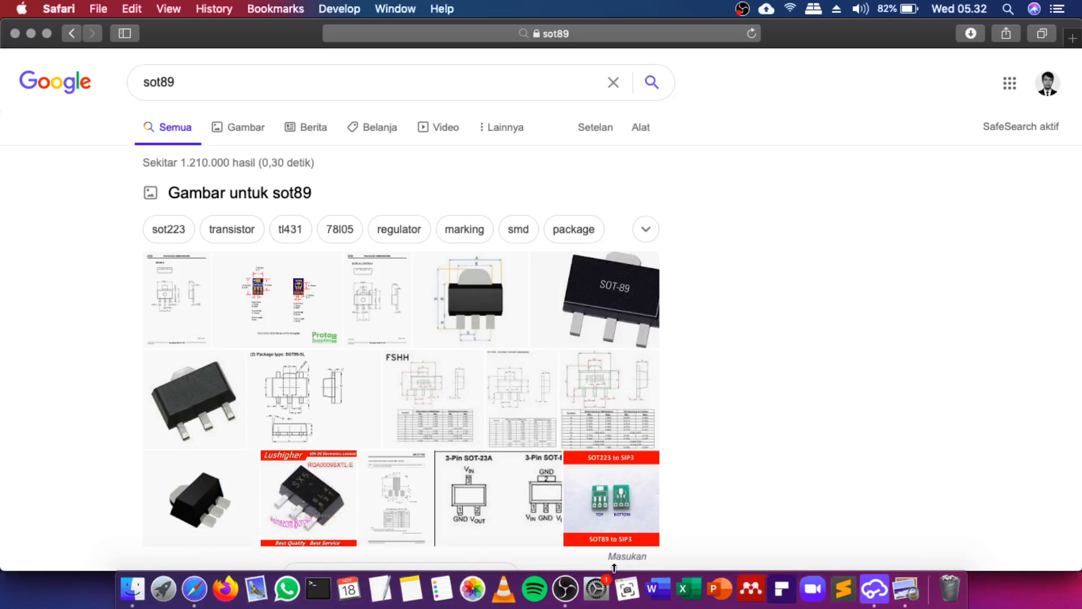
pyautogui.click(913, 602)
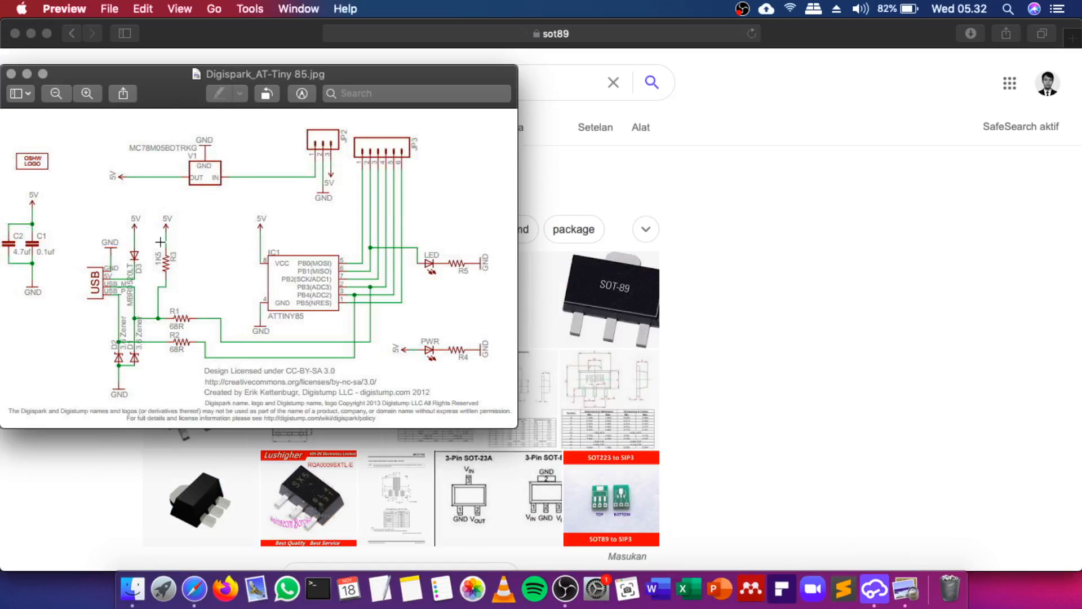
pyautogui.click(882, 598)
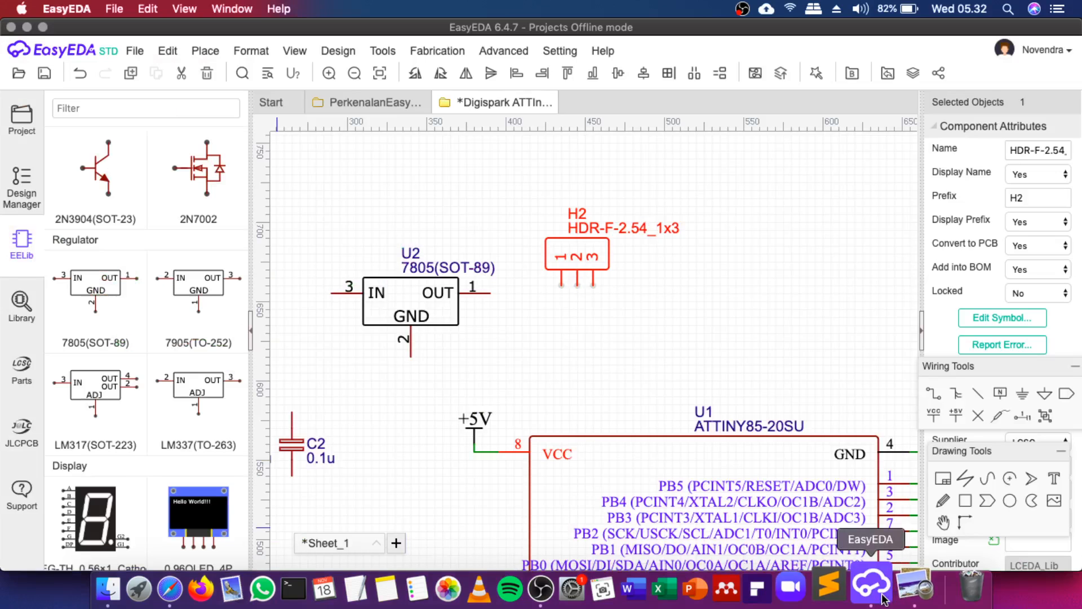
# Flip the 7805 regulator U2 horizontally so its IN pin faces header H2
pyautogui.click(408, 302)
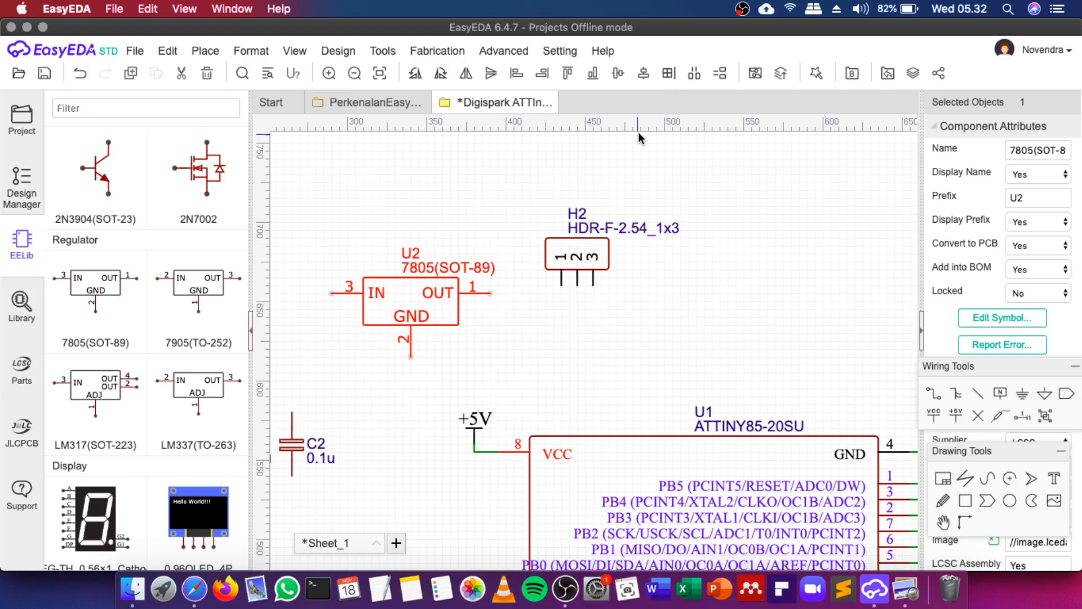
pyautogui.click(465, 74)
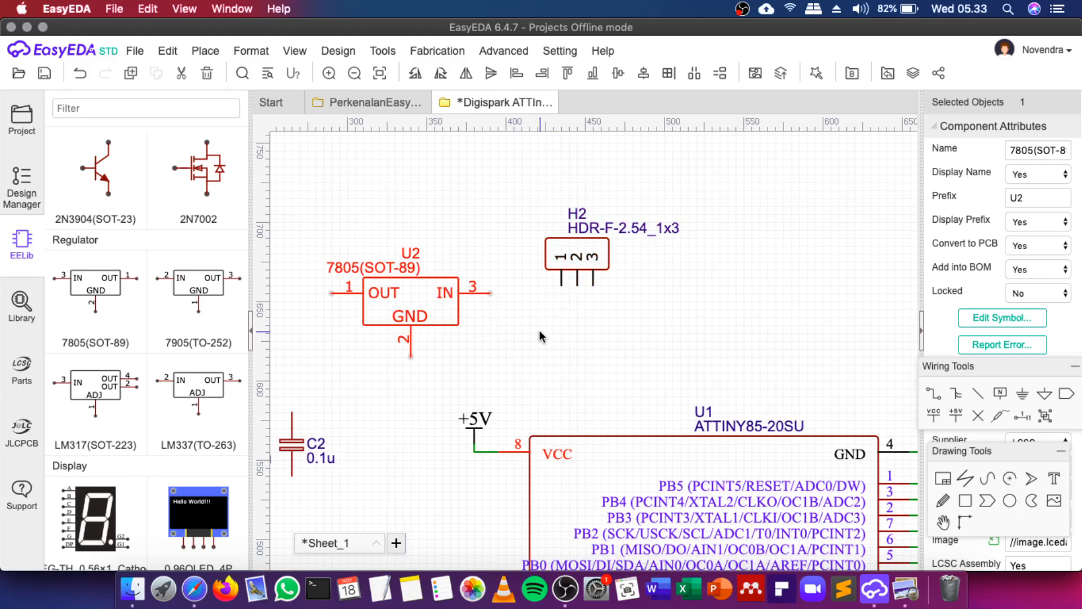
pyautogui.click(550, 301)
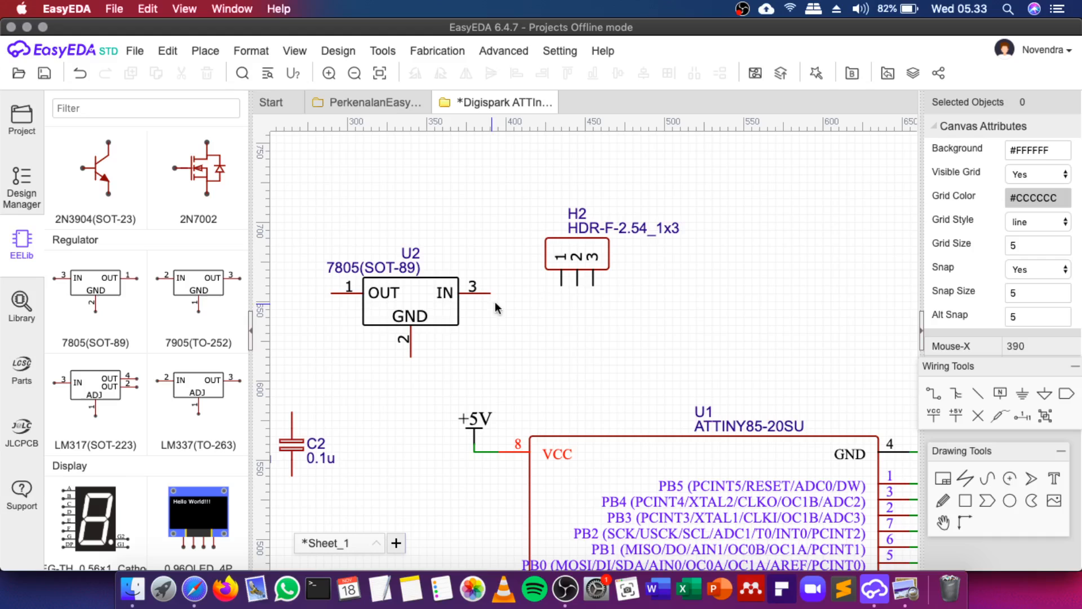
pyautogui.click(560, 285)
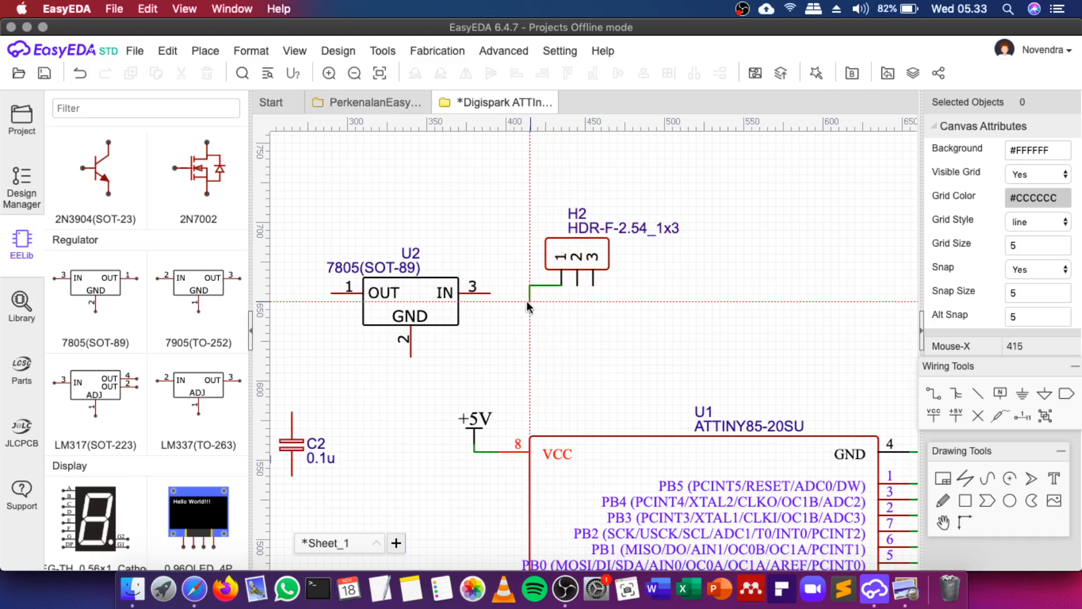
pyautogui.click(491, 292)
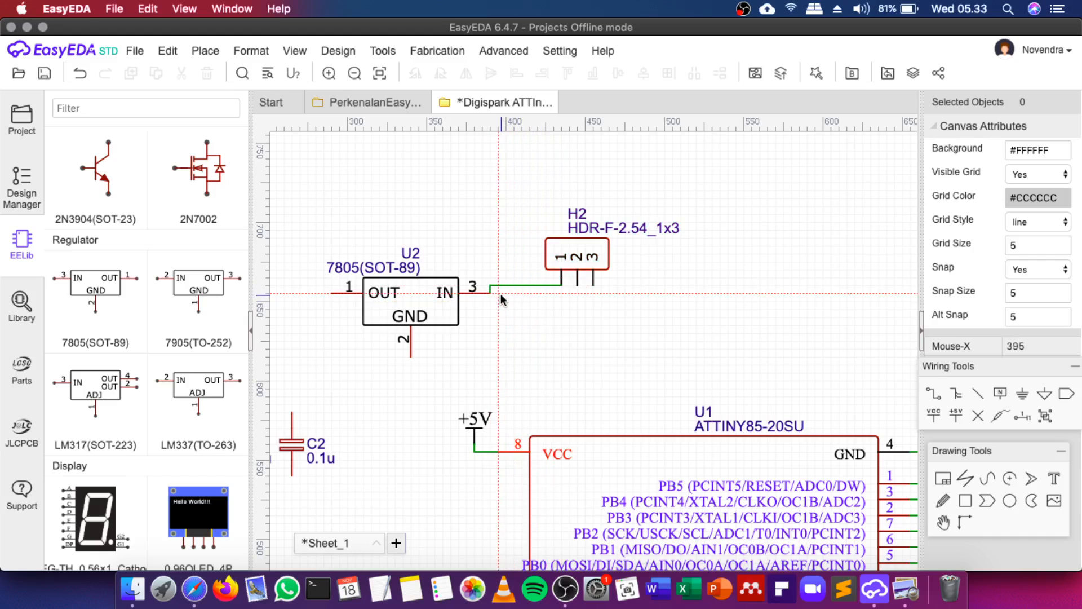
pyautogui.hotkey('ctrl', 'z')
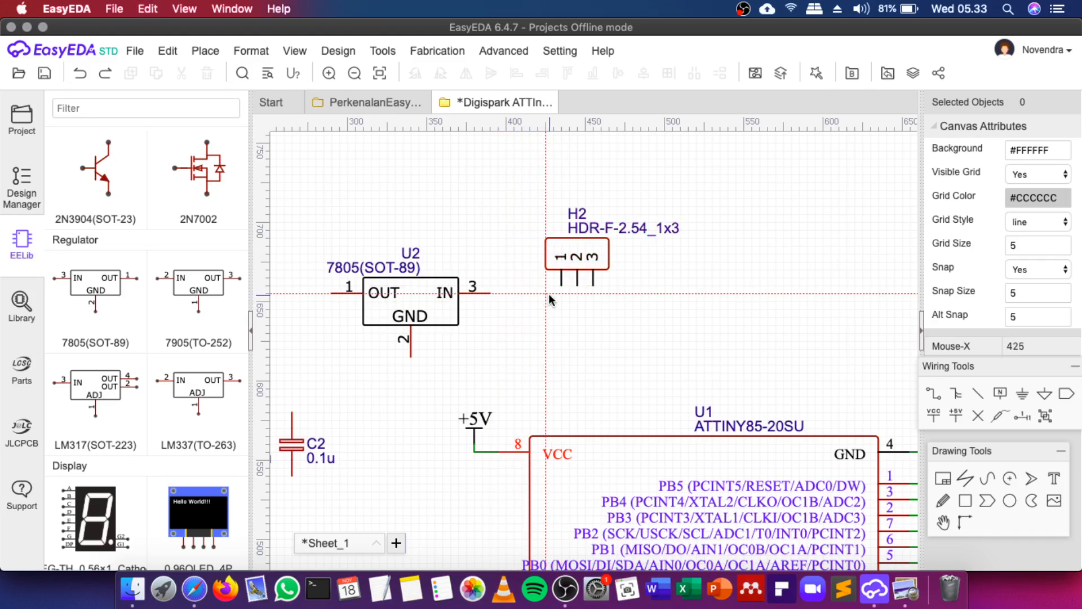
# Wire the regulator's IN pin to pin 1 of header H2 and consult the Digispark reference image in Preview
pyautogui.click(491, 292)
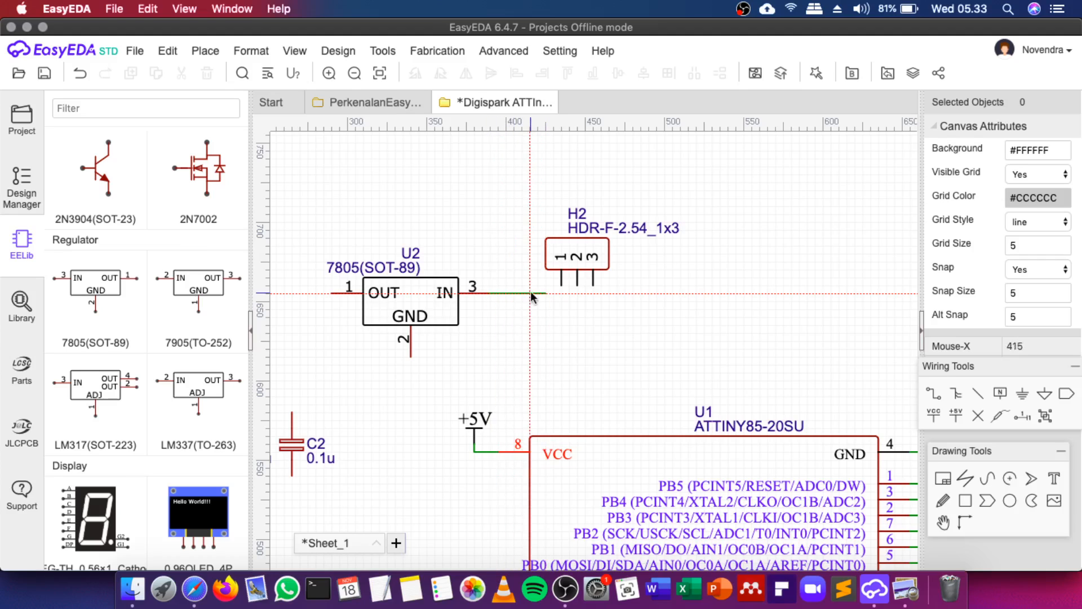
pyautogui.click(562, 285)
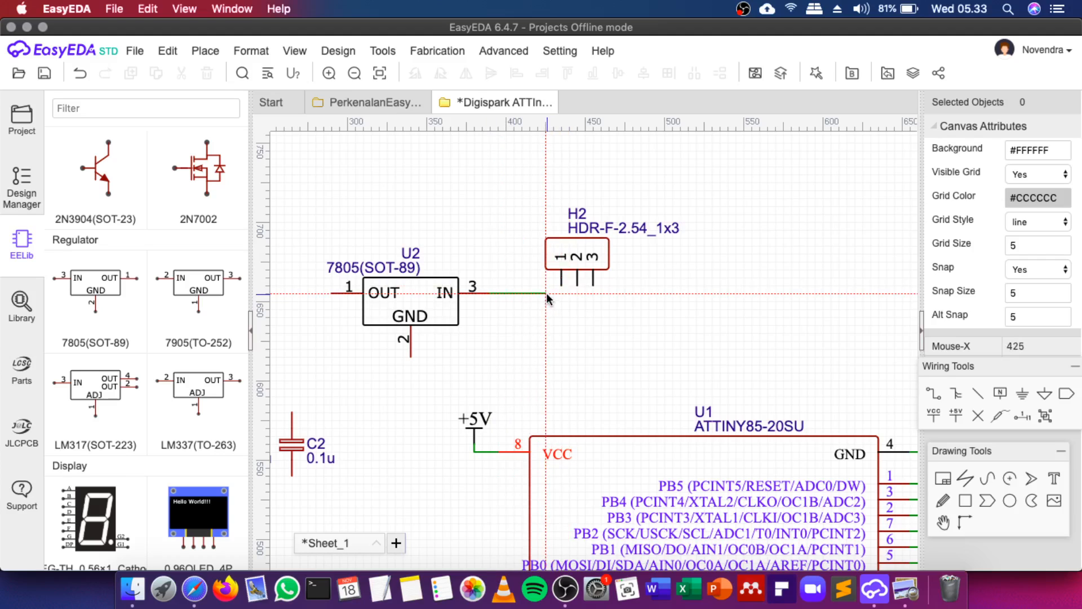
pyautogui.click(561, 286)
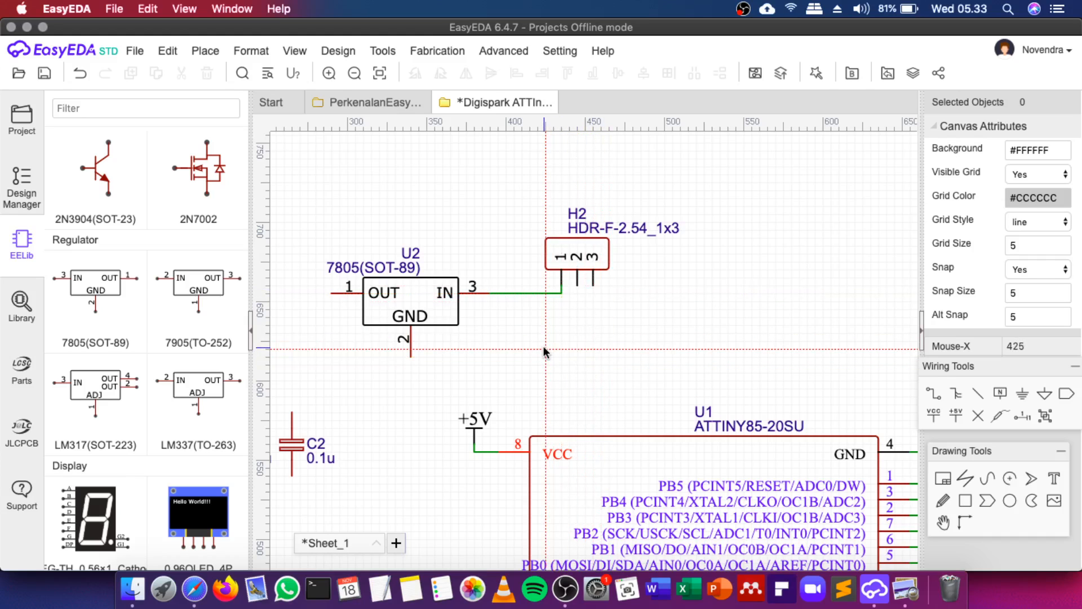
pyautogui.click(904, 596)
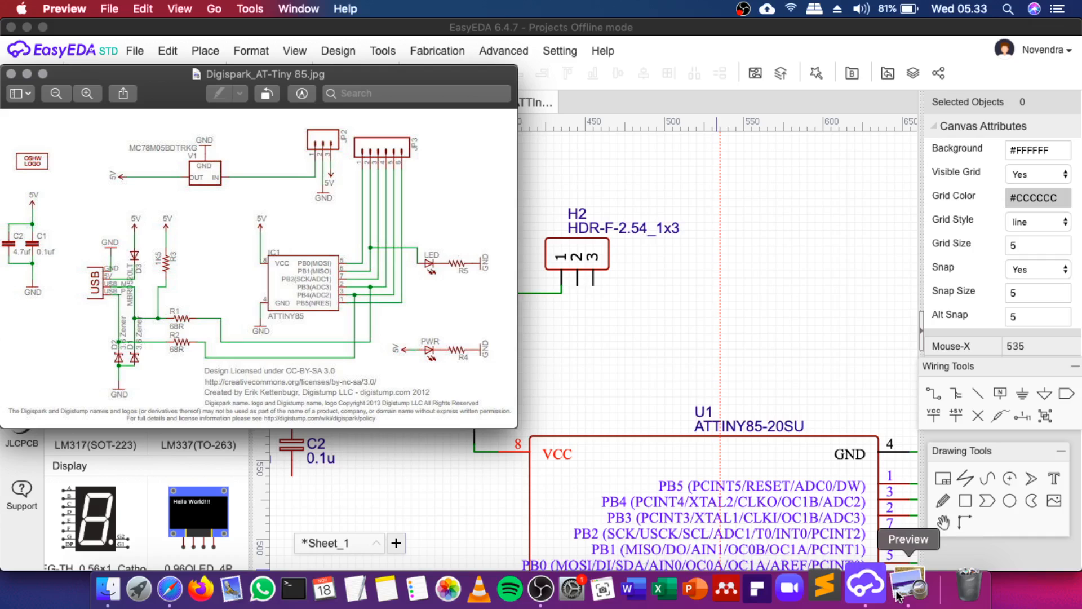
pyautogui.click(668, 327)
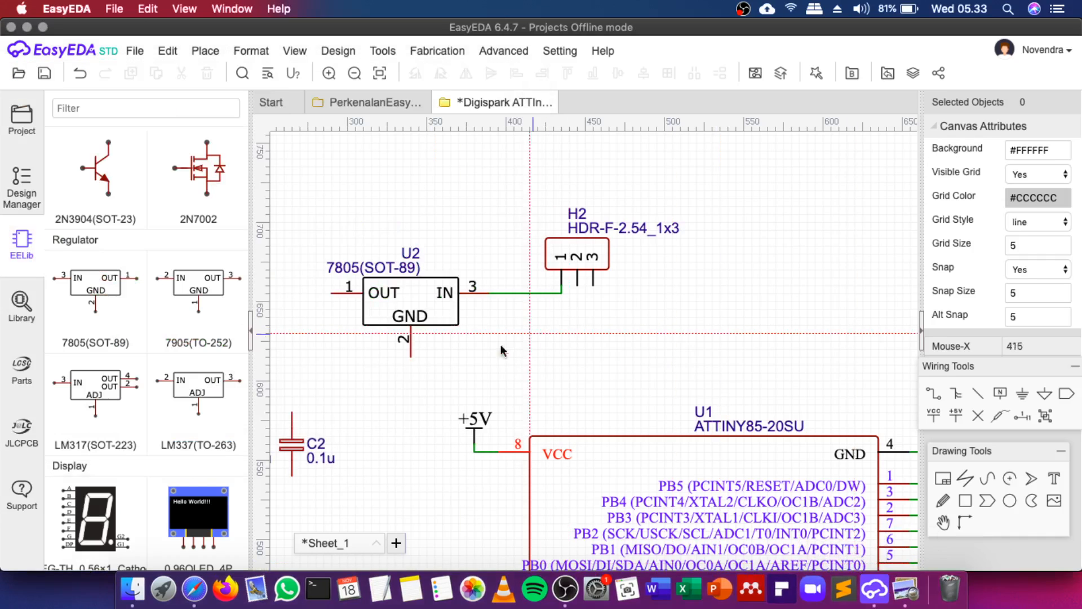
# Wire the regulator's GND pin to pin 2 of header H2, consult the Digispark reference in Preview, and return to EasyEDA
pyautogui.click(411, 356)
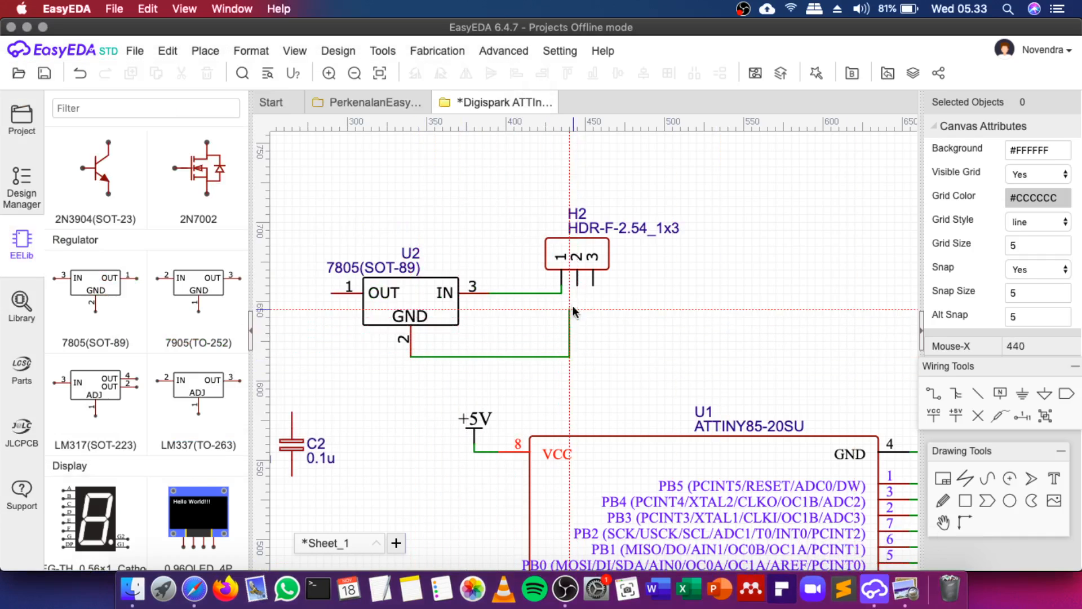
pyautogui.click(580, 285)
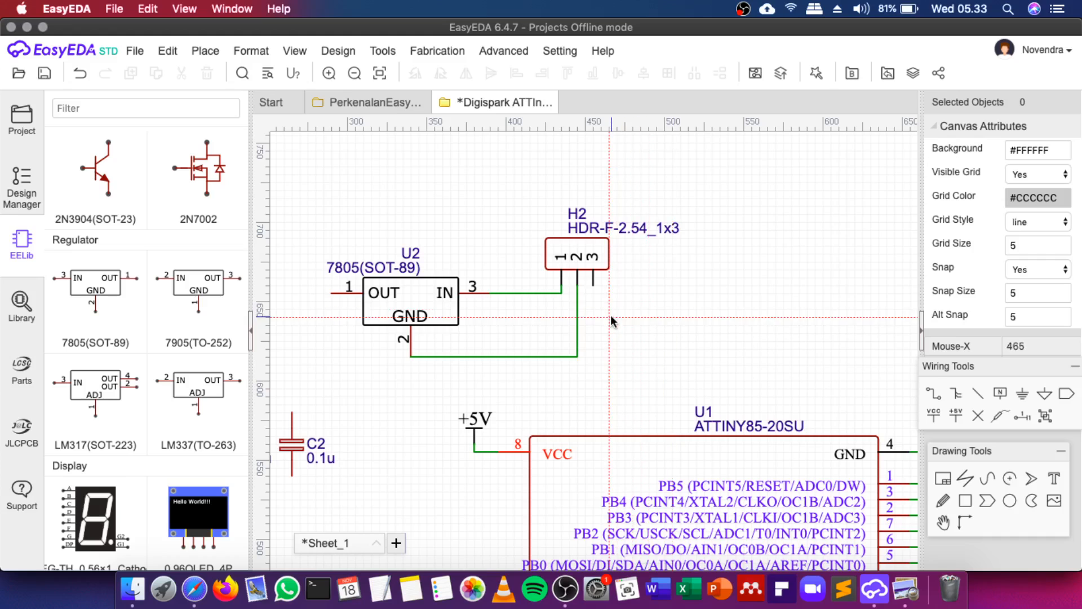
pyautogui.click(904, 591)
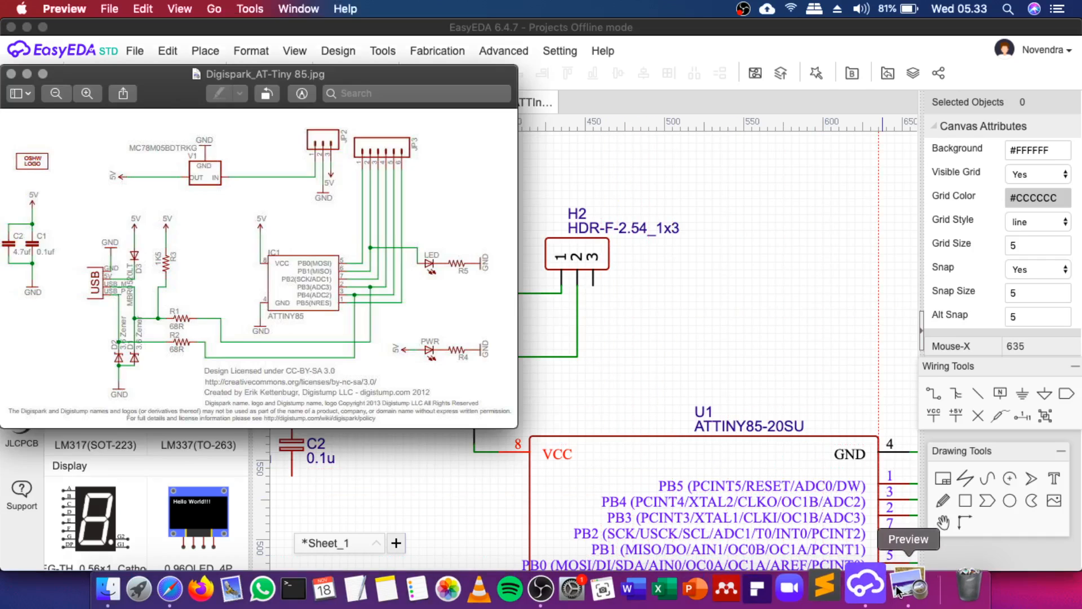
pyautogui.click(679, 316)
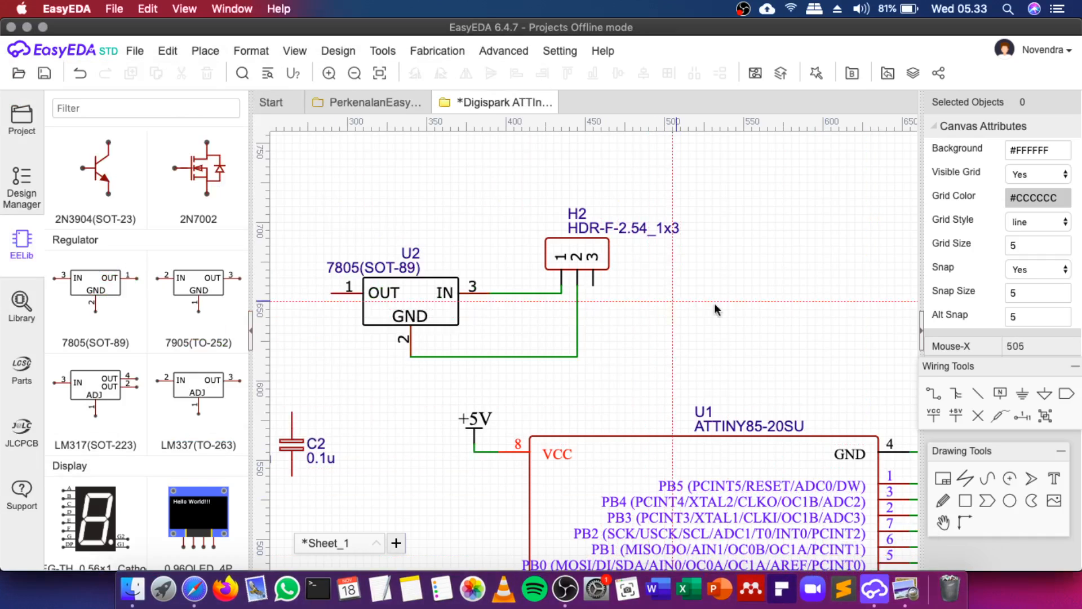
# Place a GND symbol on the regulator's ground wire and +5V flags beside header H2 and near the regulator's OUT pin
pyautogui.click(1021, 393)
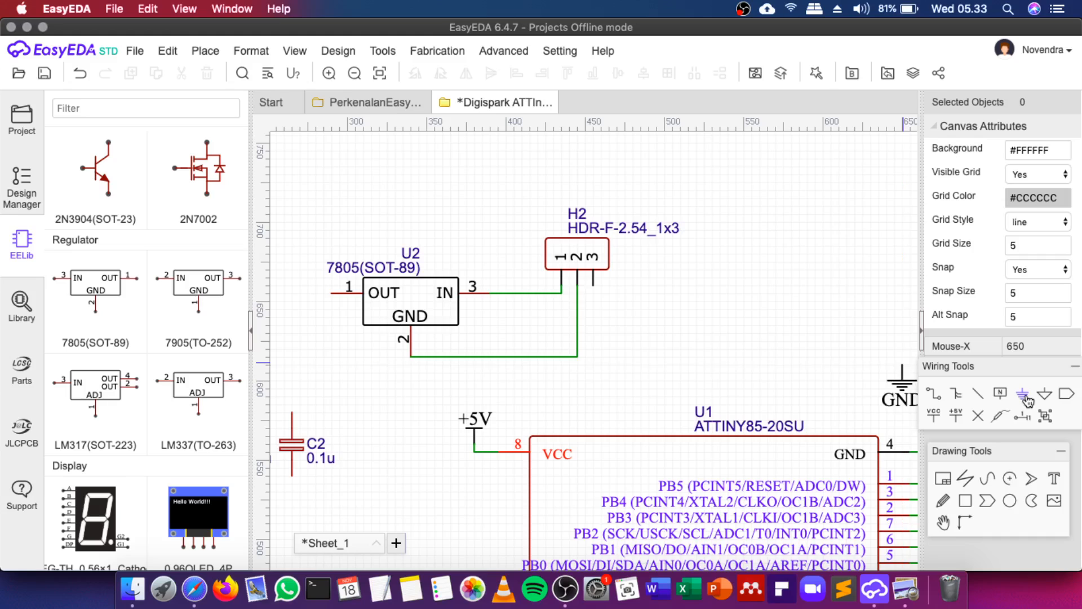
pyautogui.click(530, 356)
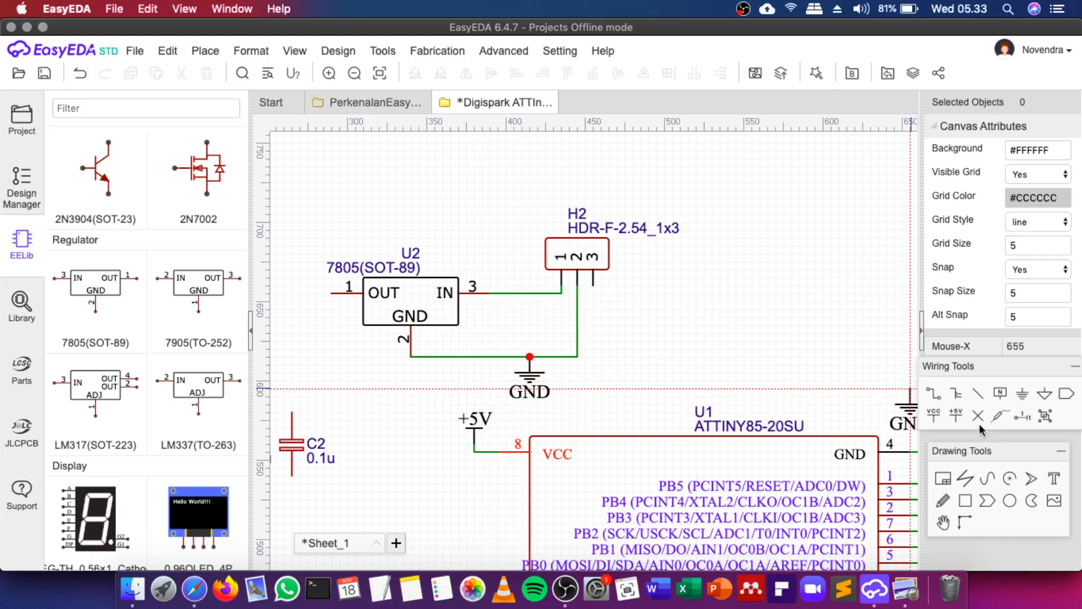
pyautogui.click(958, 418)
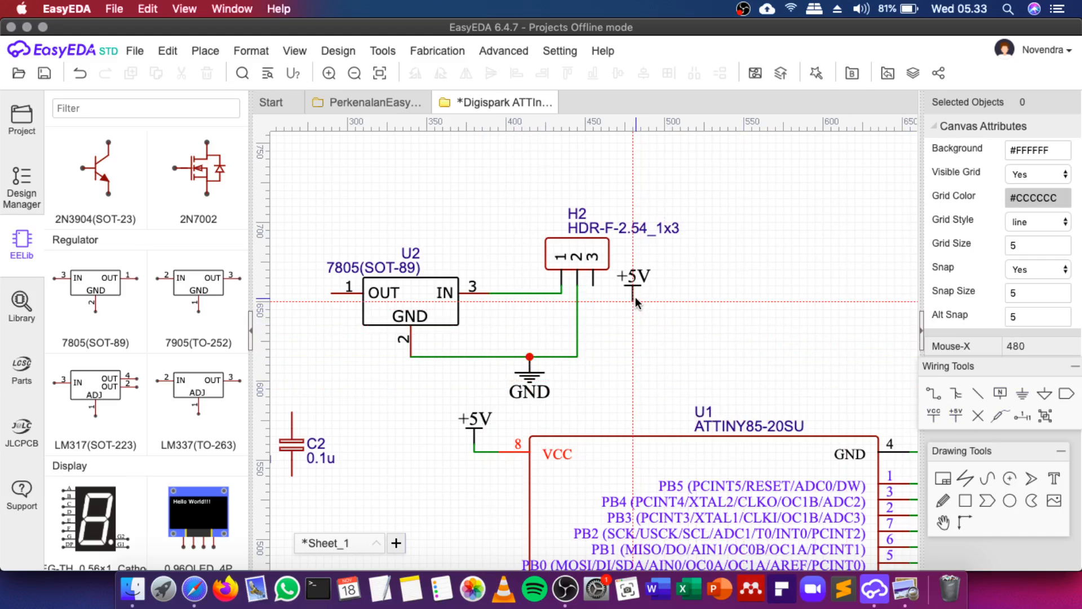
pyautogui.click(649, 306)
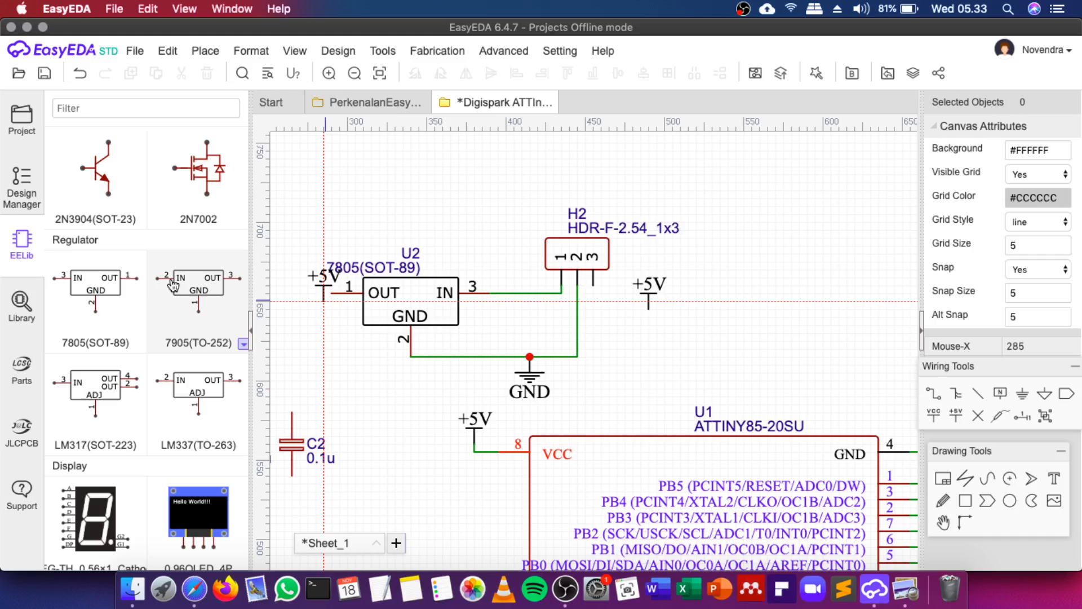
pyautogui.click(302, 272)
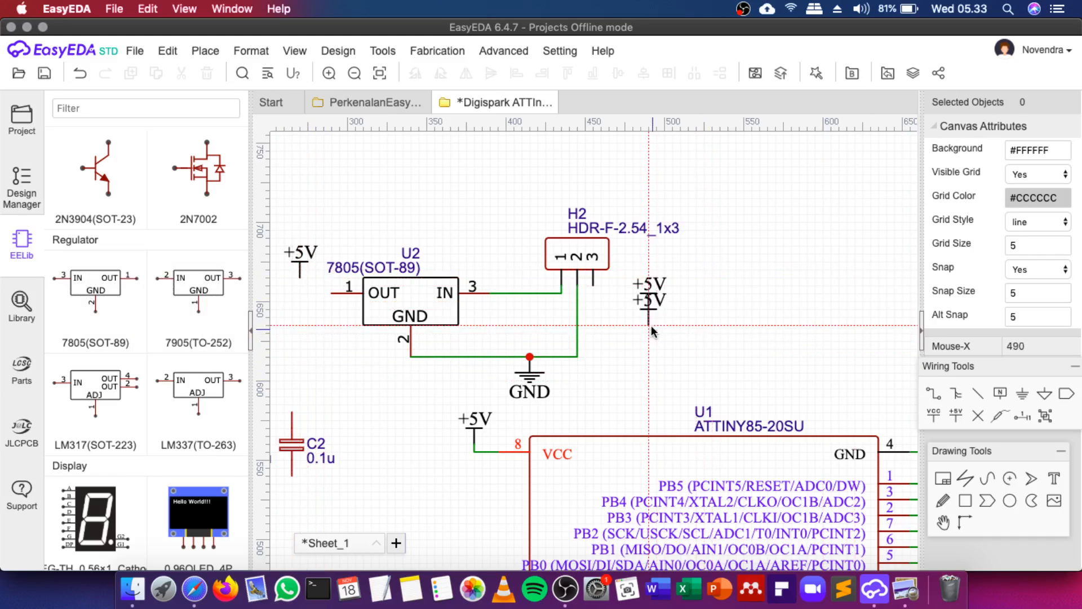
pyautogui.press('Escape')
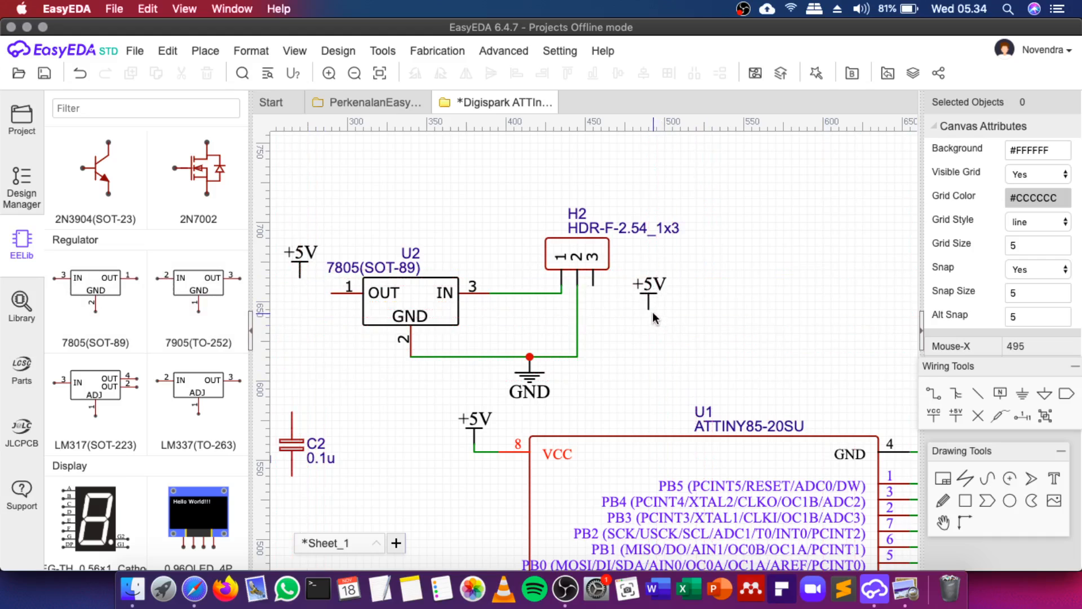
# Wire the +5V flag beside H2 to header pin 3 and the other +5V flag to the regulator's OUT pin
pyautogui.click(648, 309)
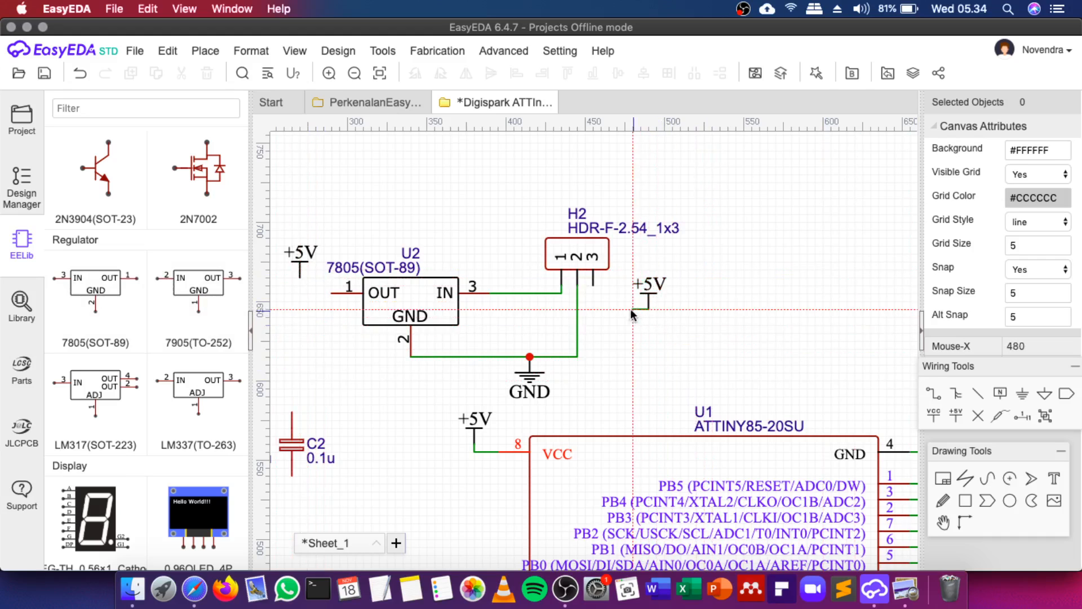
pyautogui.click(591, 286)
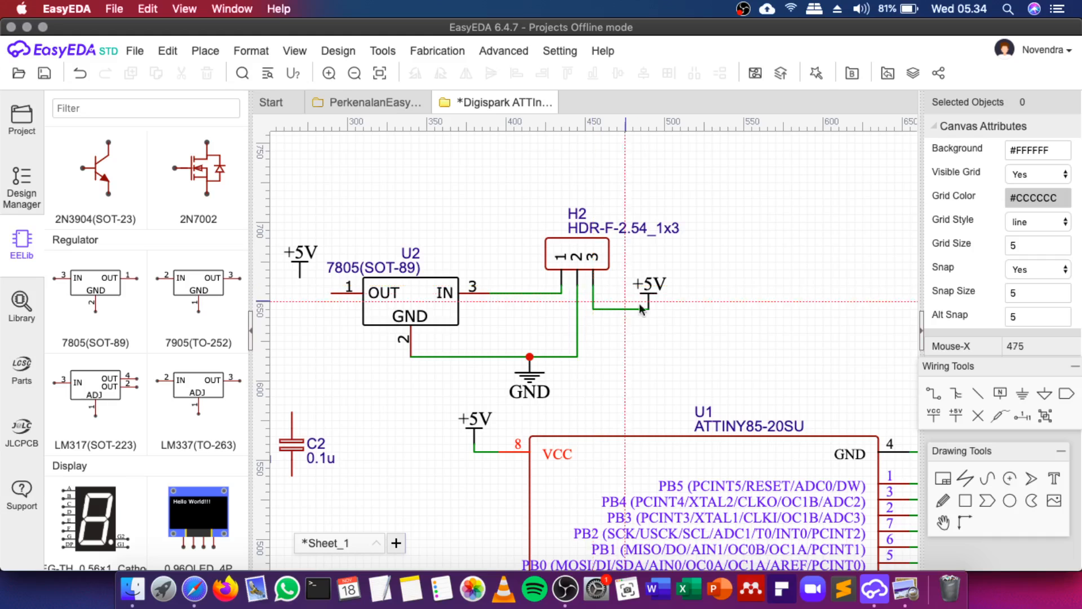
pyautogui.click(299, 278)
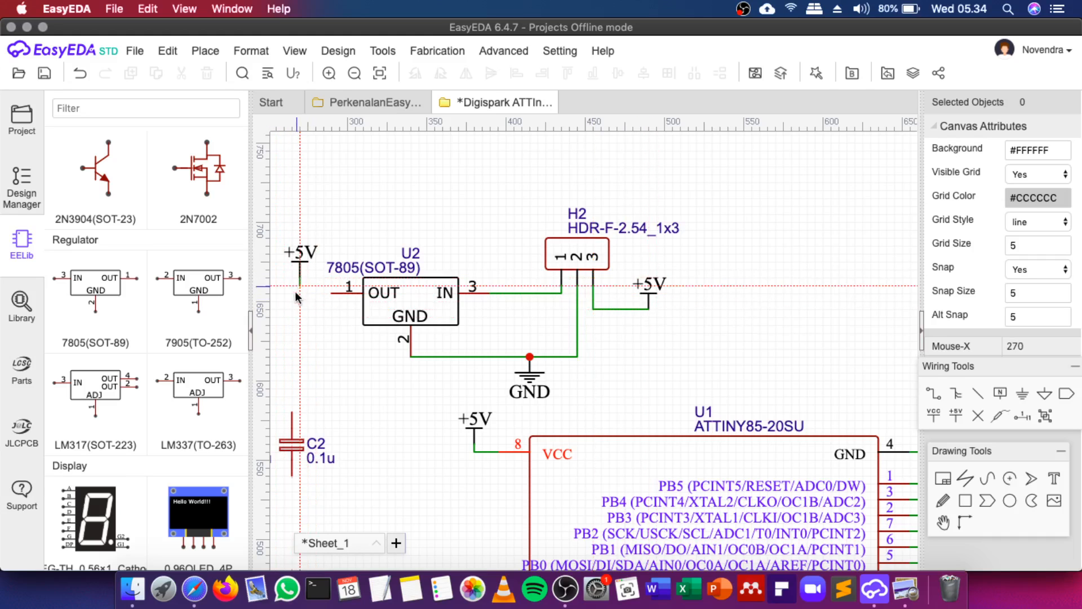
pyautogui.click(330, 292)
# Wire the lower pins of capacitors C1 and C2 together
pyautogui.scroll(-3, 783, 304)
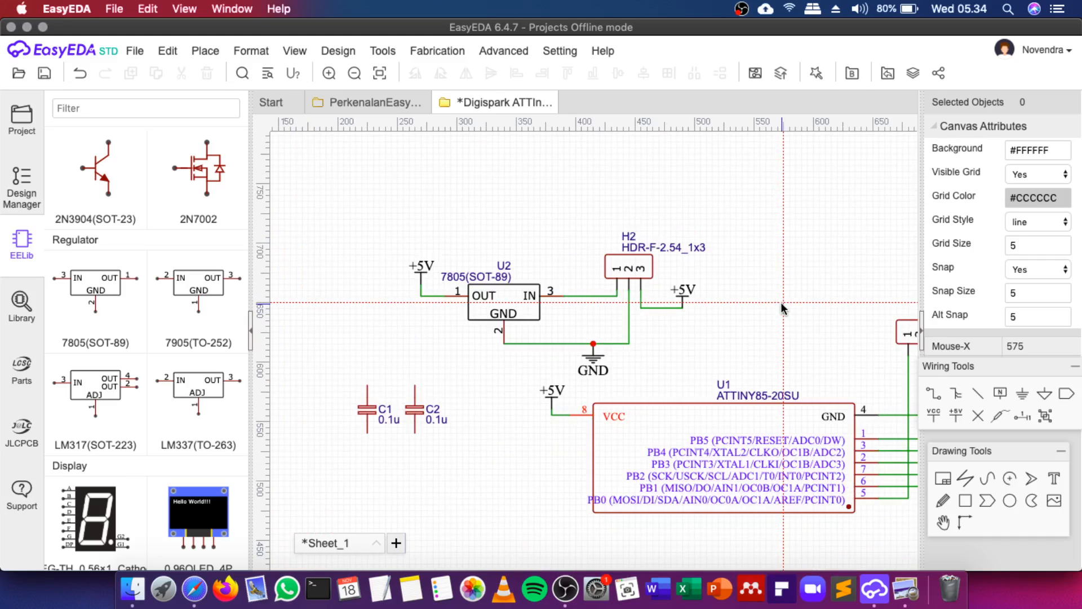
pyautogui.scroll(3, 560, 434)
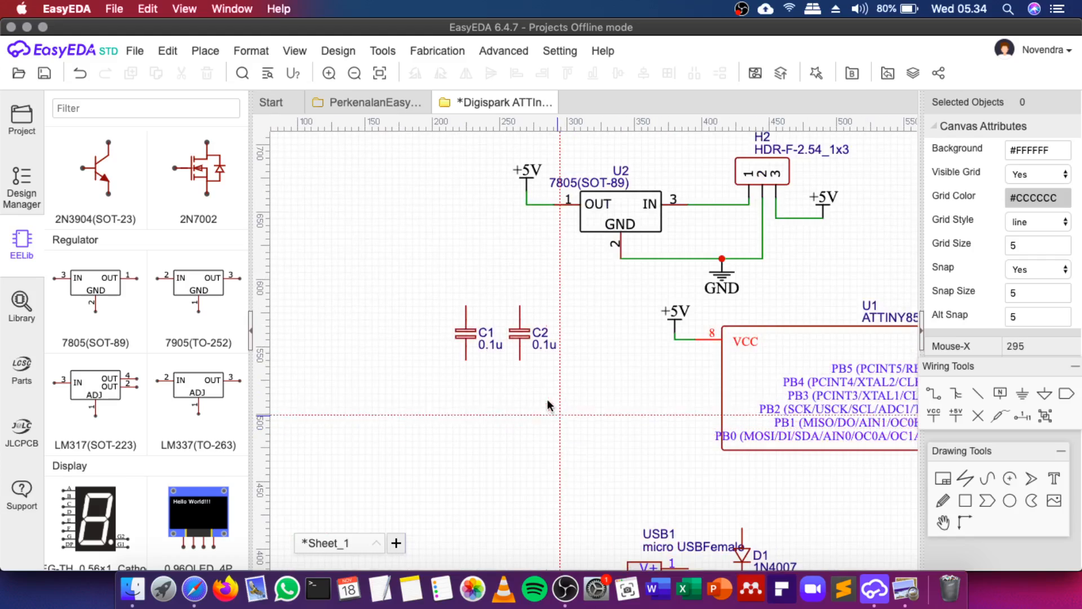
pyautogui.scroll(-3, 546, 400)
pyautogui.scroll(-2, 543, 380)
pyautogui.scroll(4, 544, 383)
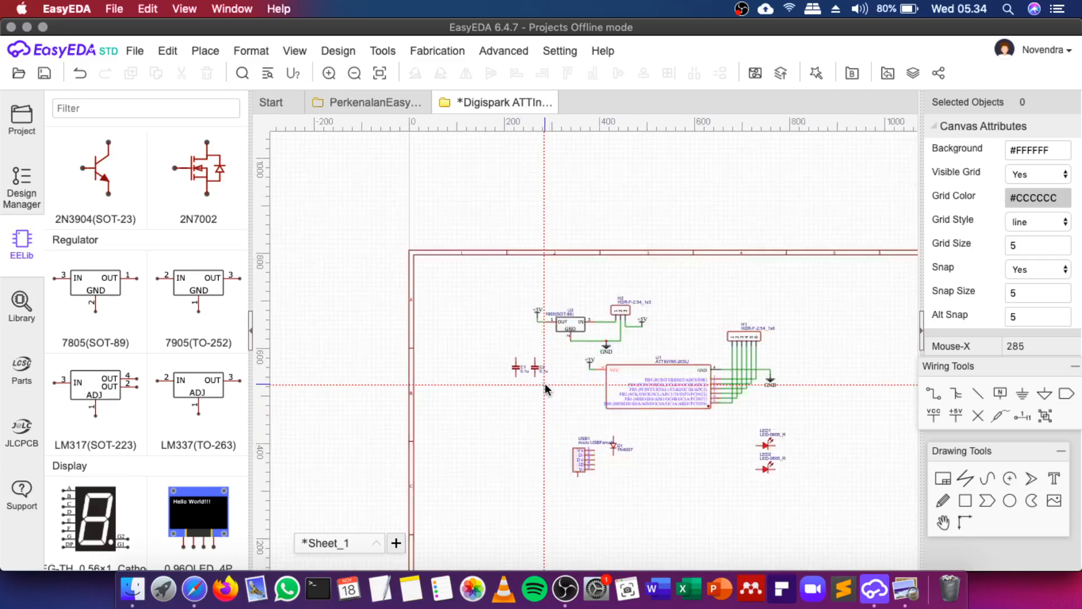
pyautogui.scroll(2, 544, 385)
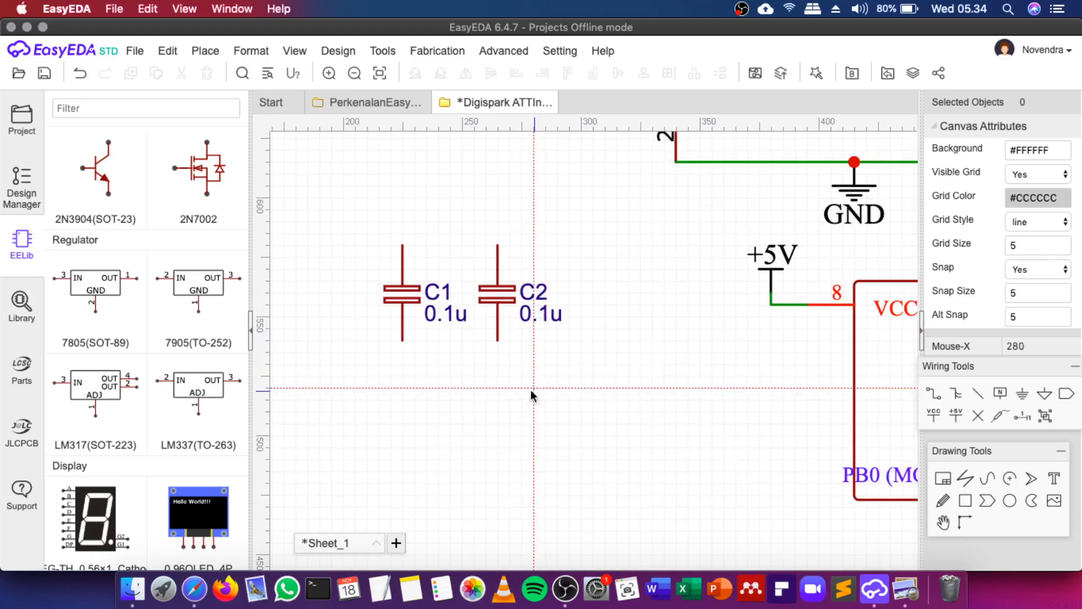
pyautogui.click(401, 339)
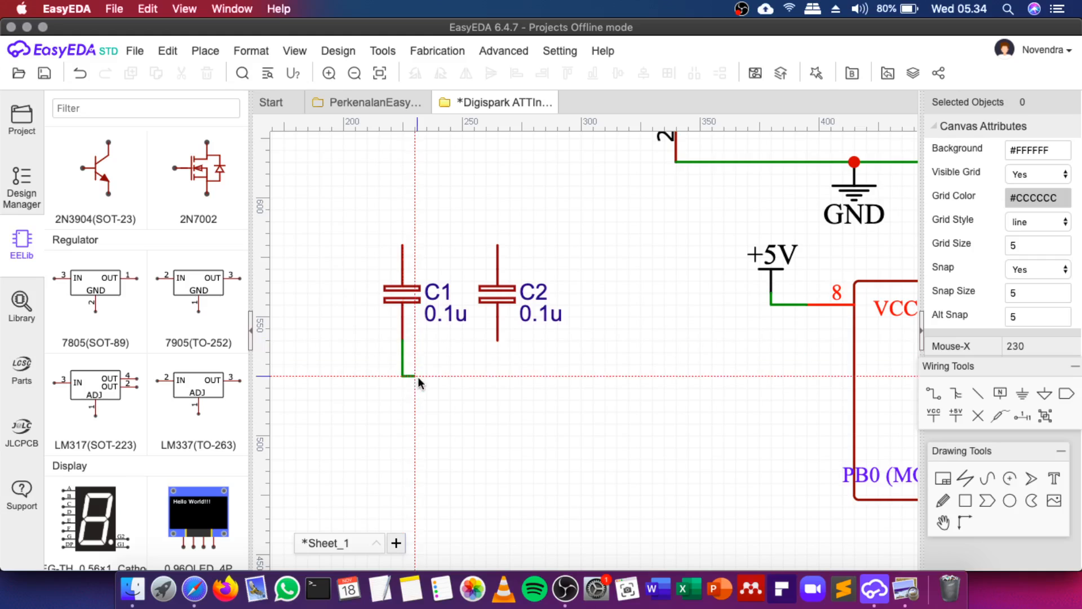
pyautogui.click(496, 375)
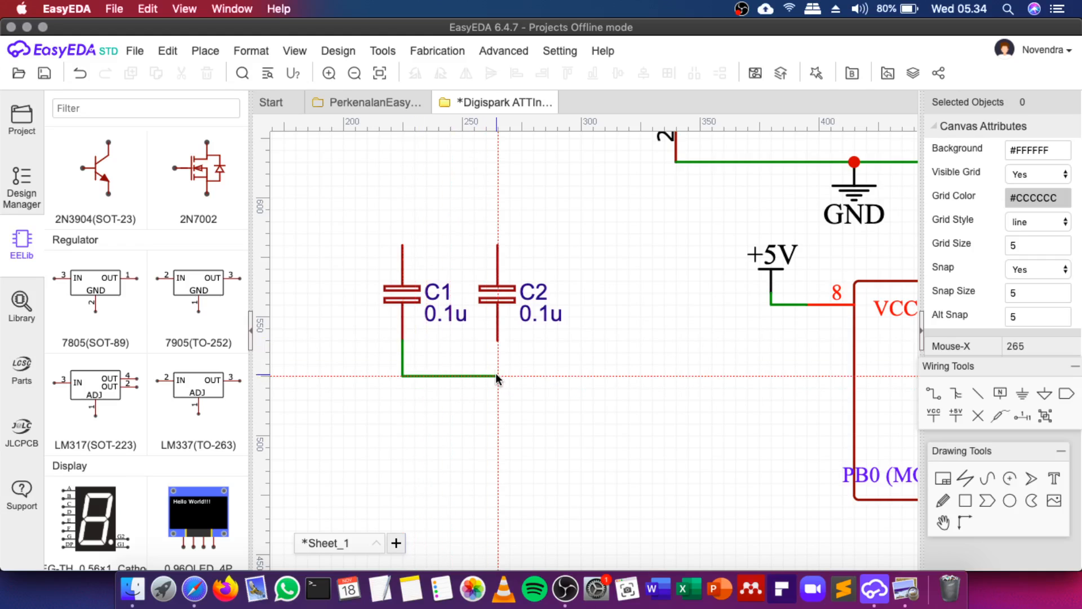
pyautogui.click(496, 340)
# Wire the upper pins of capacitors C1 and C2 together
pyautogui.click(402, 245)
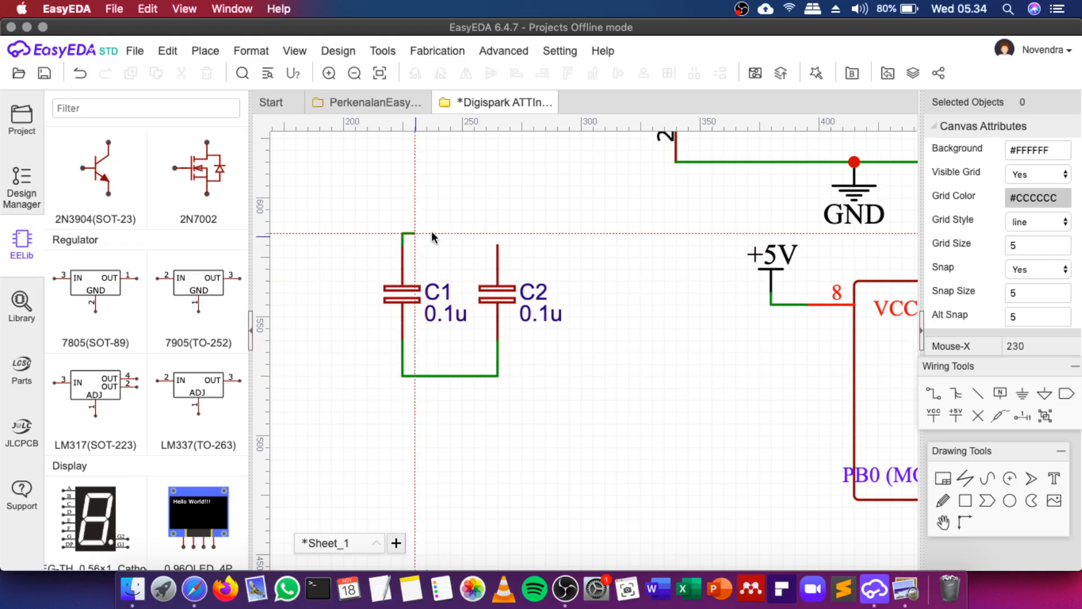
pyautogui.click(497, 245)
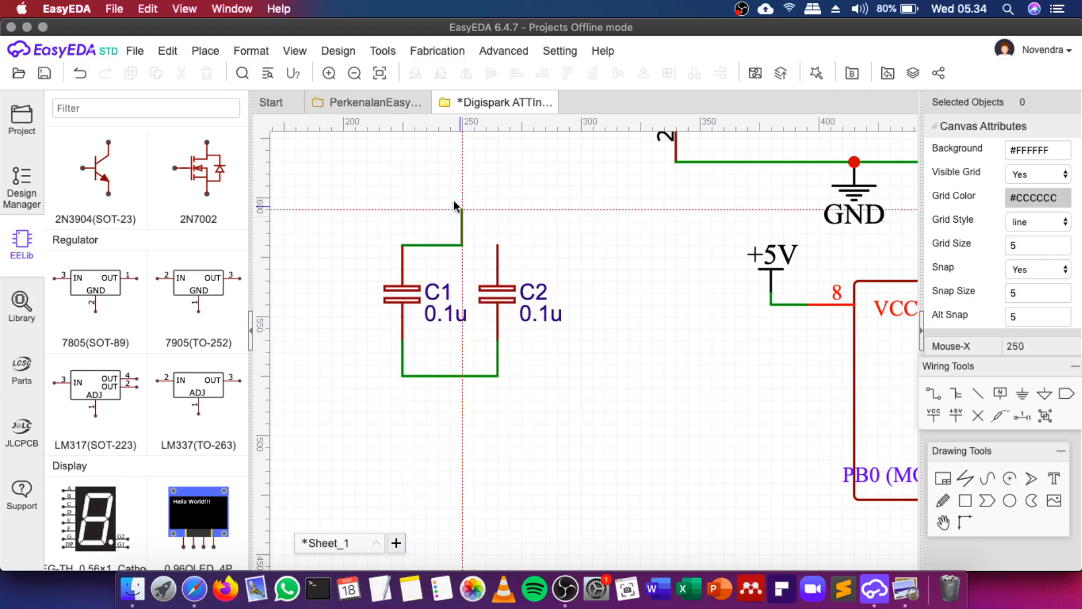
pyautogui.click(403, 231)
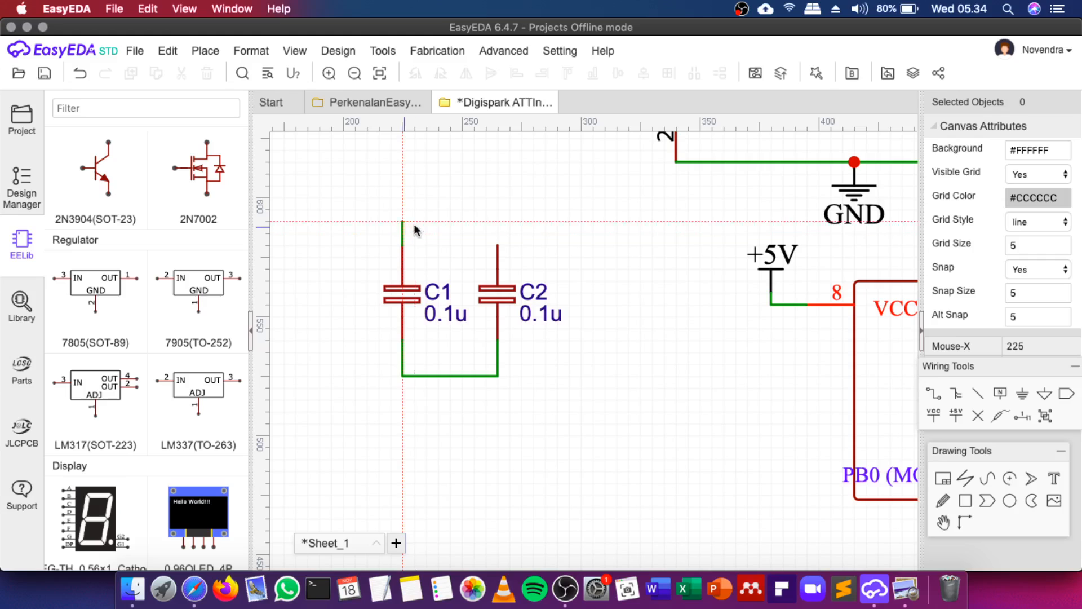
pyautogui.click(498, 241)
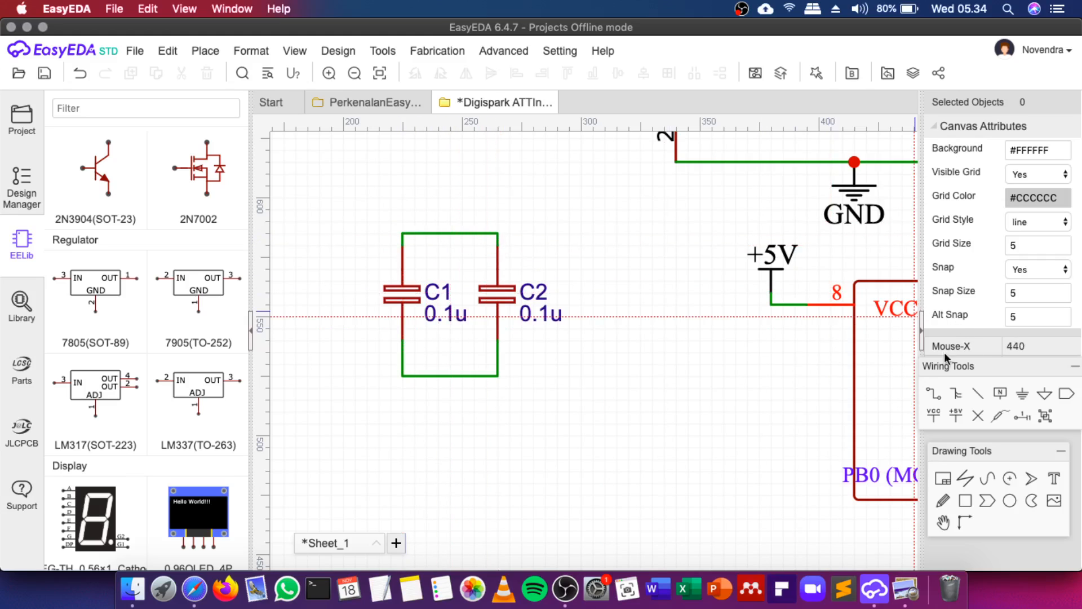
# Place a GND symbol midway on the capacitors' lower wire and a +5V flag midway on their upper wire
pyautogui.click(1021, 393)
pyautogui.click(450, 376)
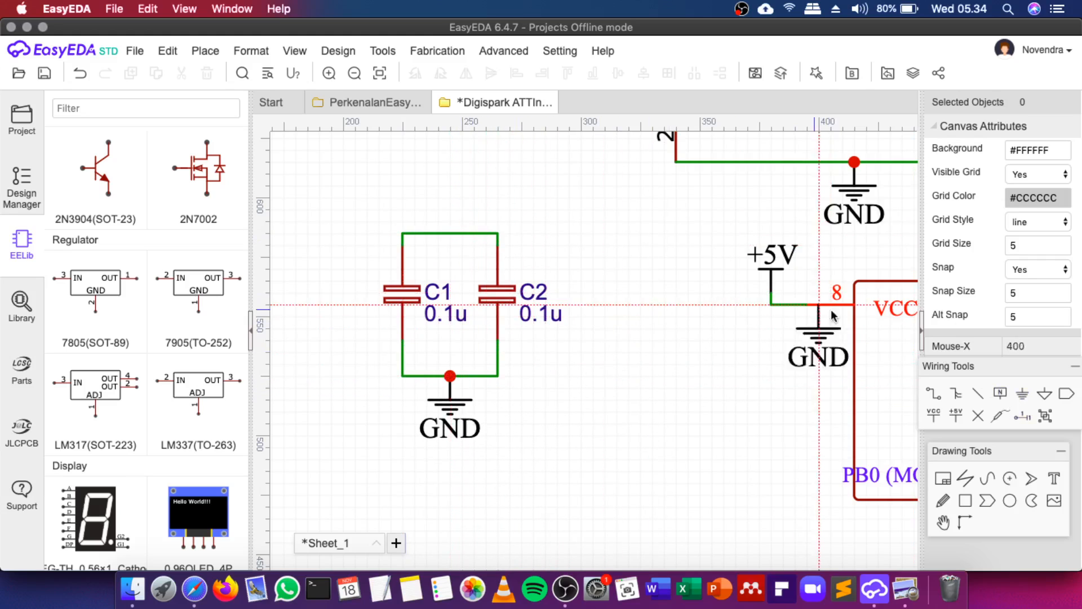
pyautogui.click(955, 415)
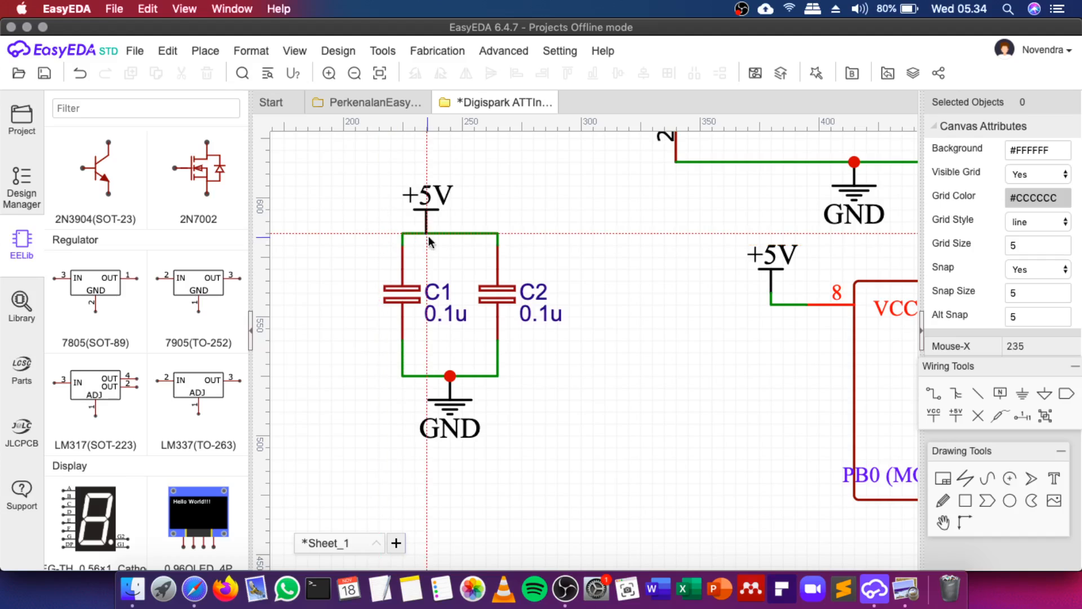
pyautogui.click(449, 231)
pyautogui.scroll(-3, 443, 285)
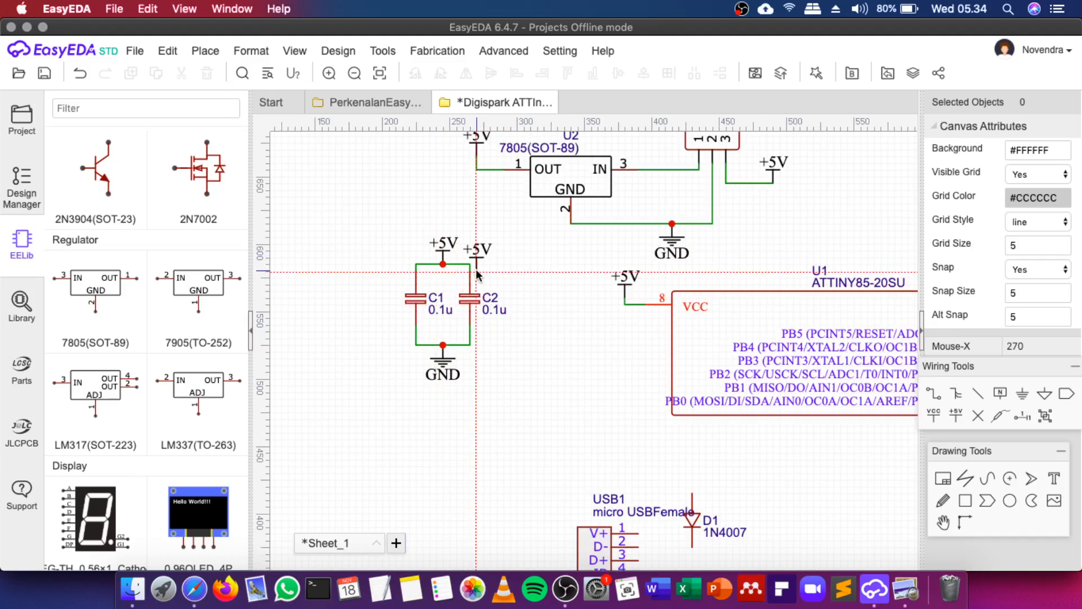
pyautogui.press('Escape')
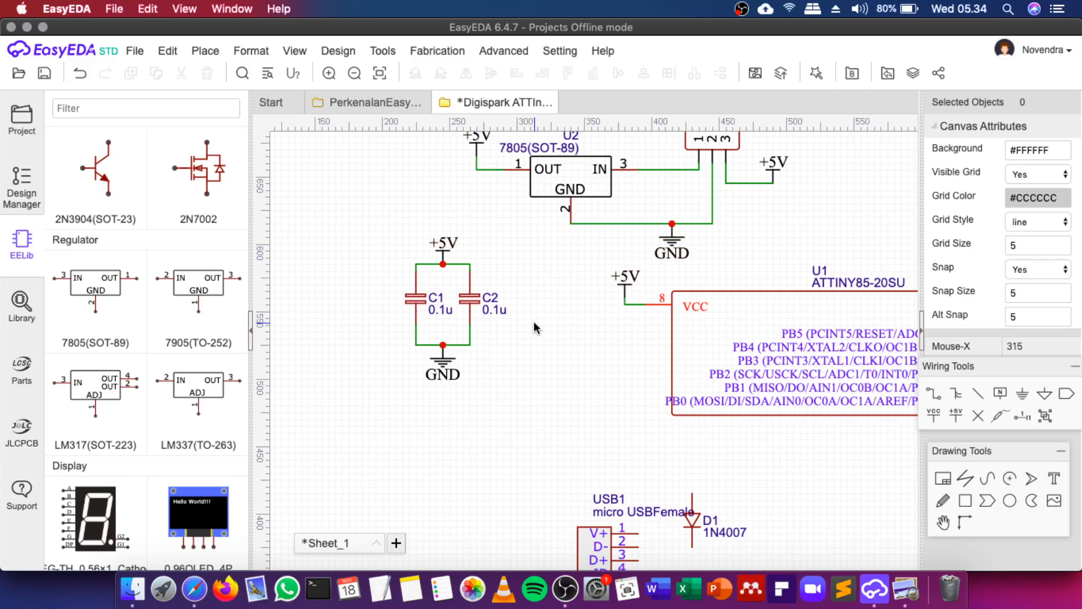
# Change the text of the power flag above capacitors C1 and C2 to +12V
pyautogui.click(443, 243)
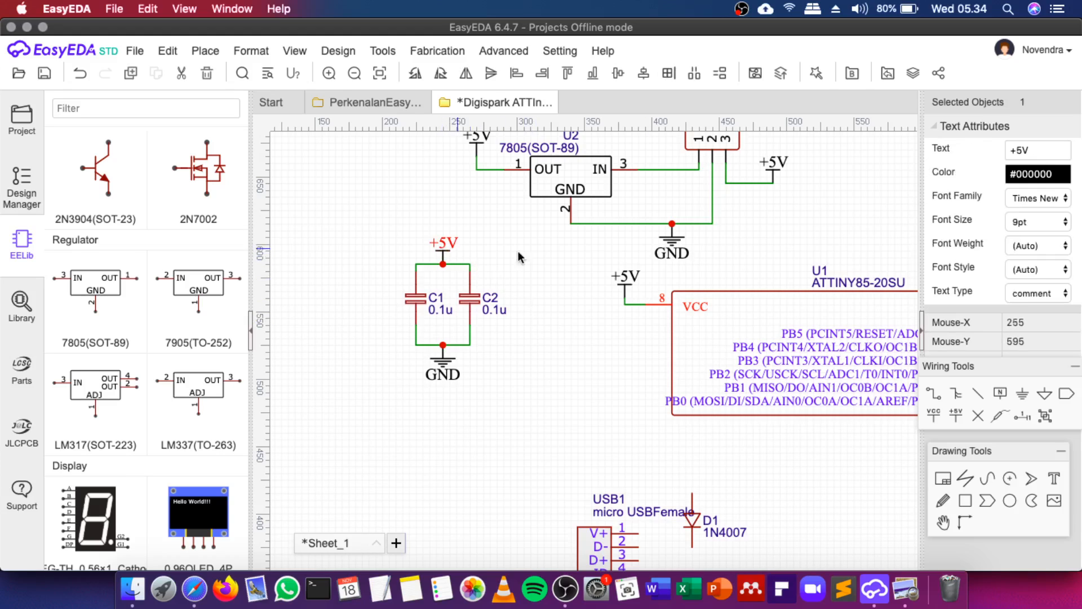
pyautogui.click(1034, 151)
pyautogui.press('Right')
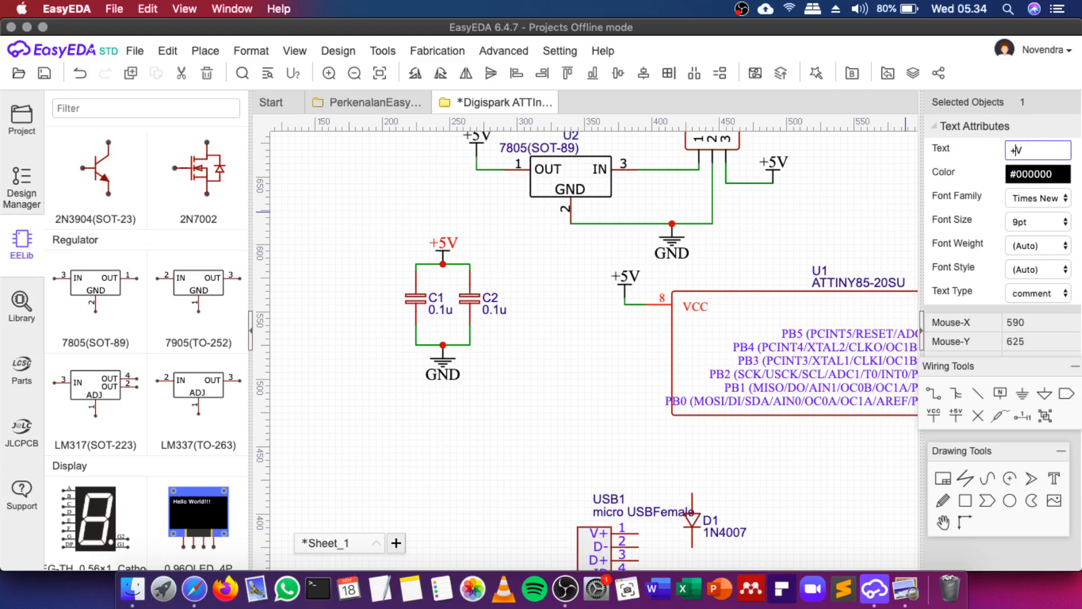
pyautogui.write('12V')
pyautogui.press('Return')
pyautogui.click(623, 290)
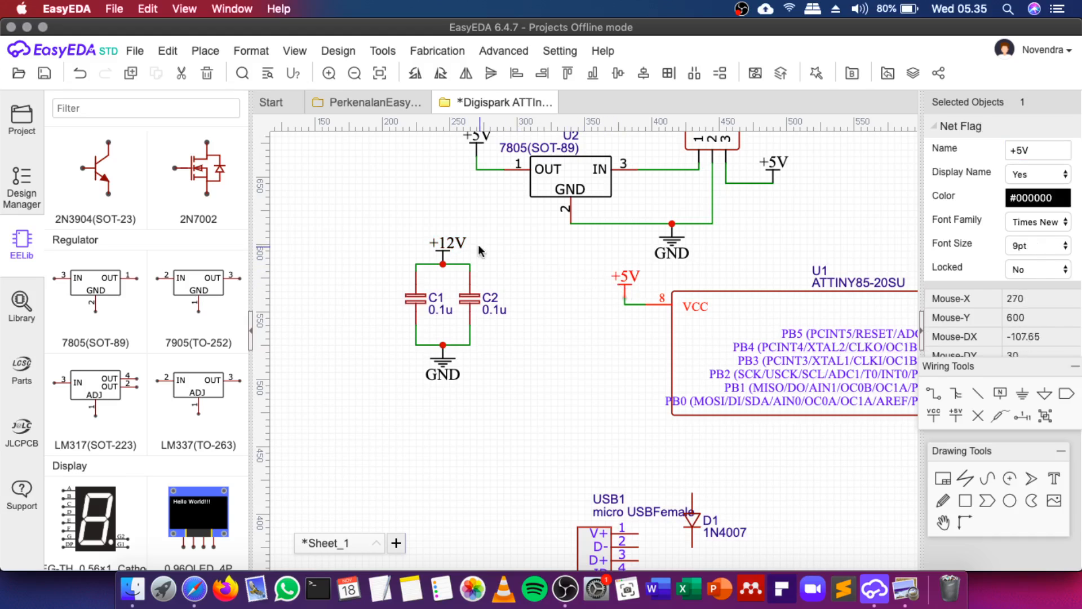
# Restore the text of the power flag above capacitors C1 and C2 to +5V
pyautogui.click(449, 243)
pyautogui.click(1024, 150)
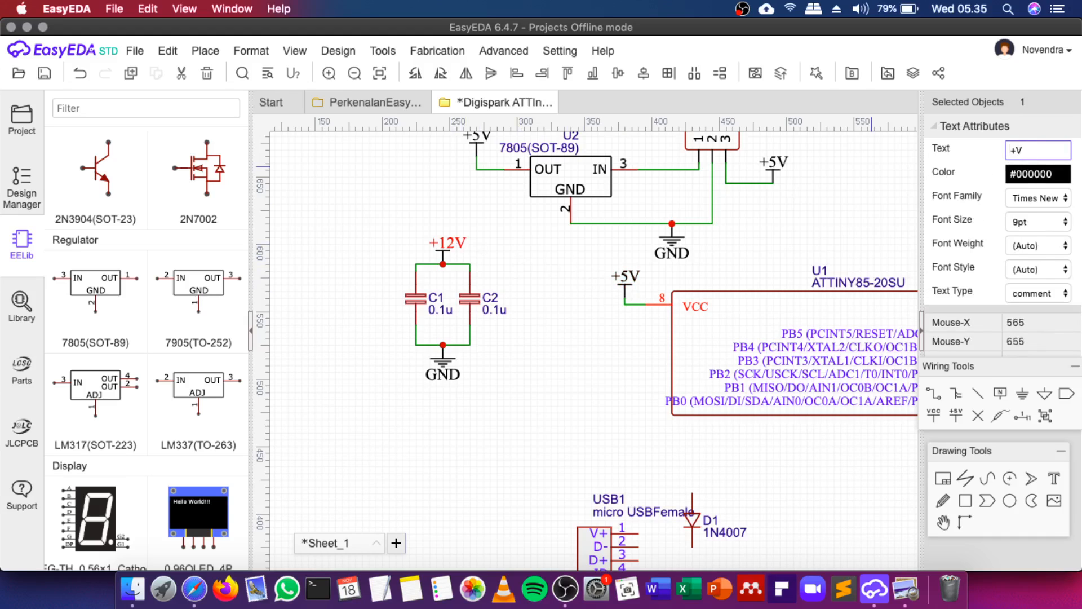
pyautogui.press('Return')
pyautogui.click(586, 400)
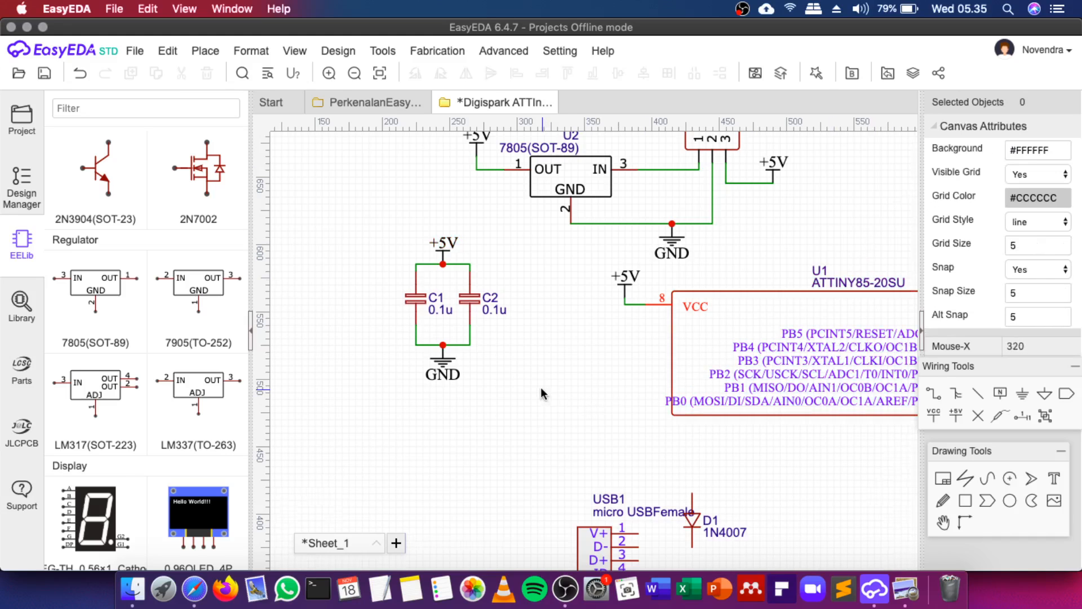
# Consult the USB connector wiring in the Digispark_AT-Tiny 85.jpg reference in Preview, and return to connector USB1 in EasyEDA
pyautogui.scroll(-3, 541, 384)
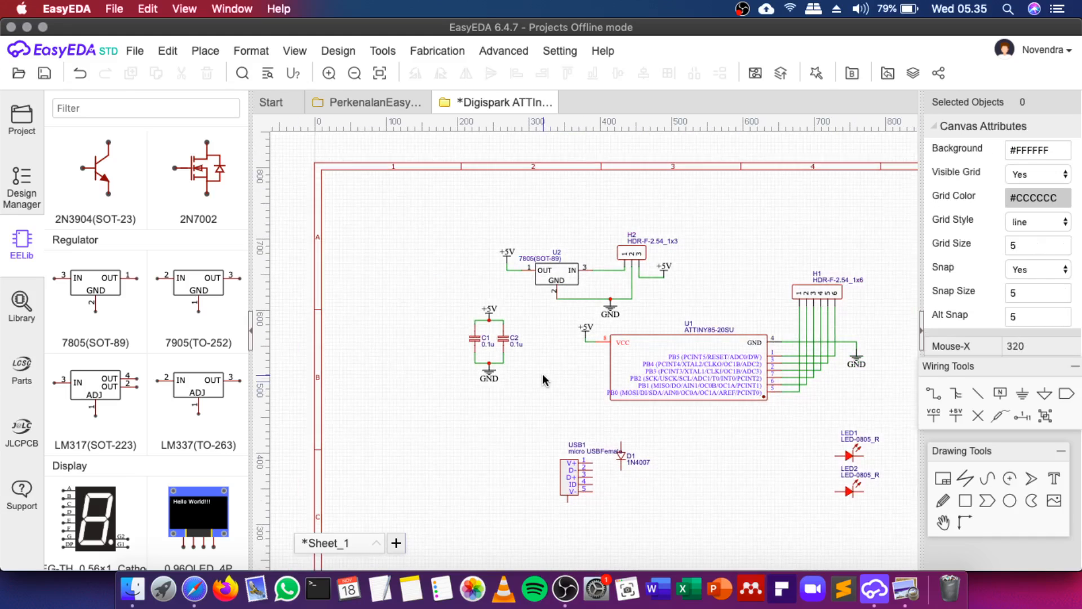
pyautogui.click(904, 588)
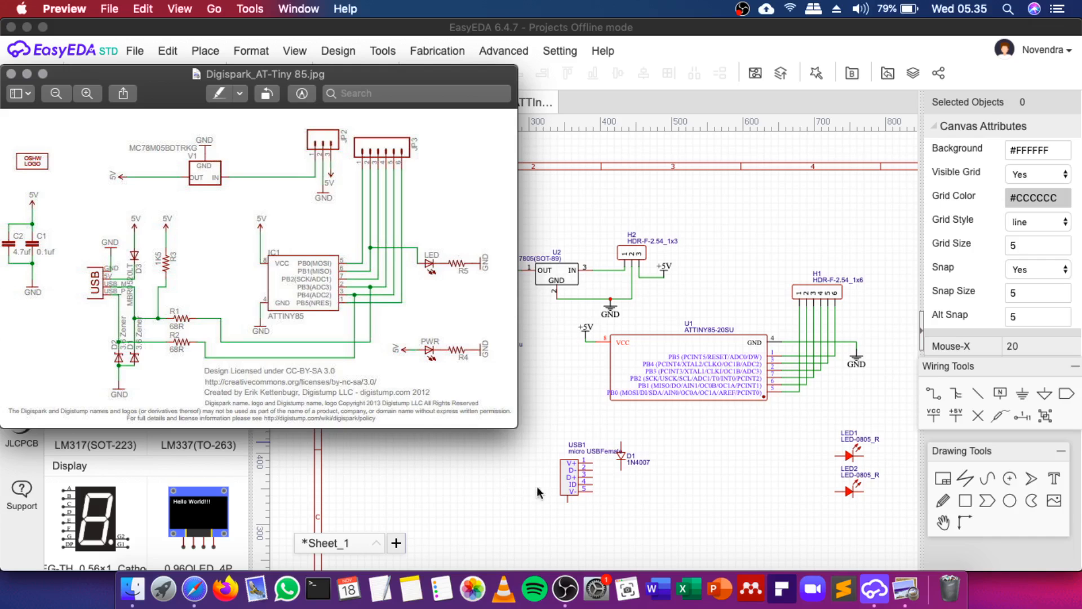
pyautogui.click(573, 494)
pyautogui.scroll(5, 581, 509)
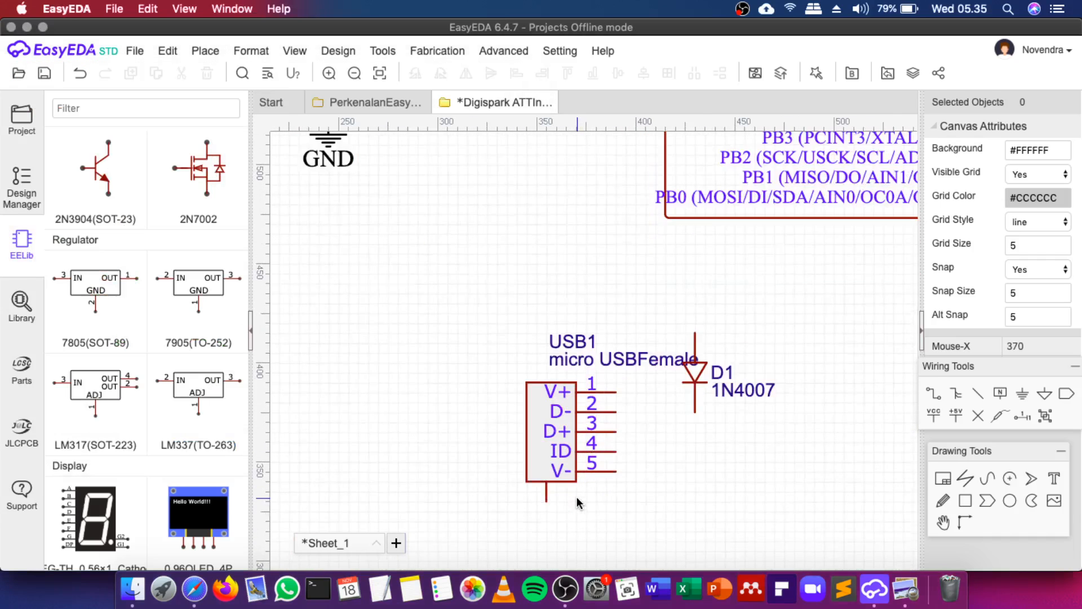
# Place a GND symbol below the V- pin of USB1 and a +5V flag above its V+ pin, checking the Digispark_AT-Tiny 85.jpg reference in Preview
pyautogui.scroll(1, 577, 496)
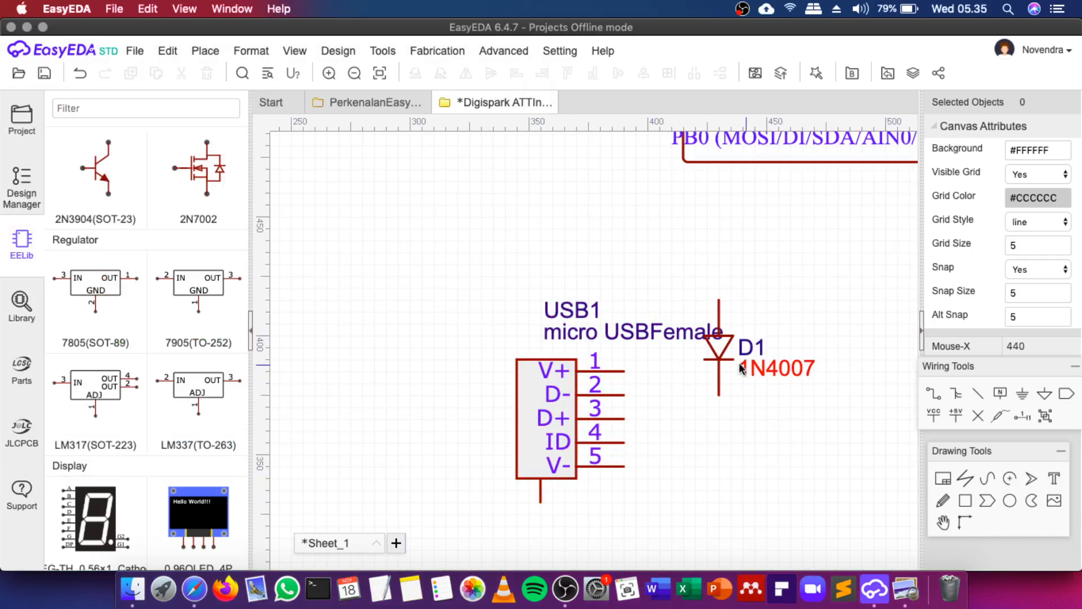
pyautogui.click(1021, 393)
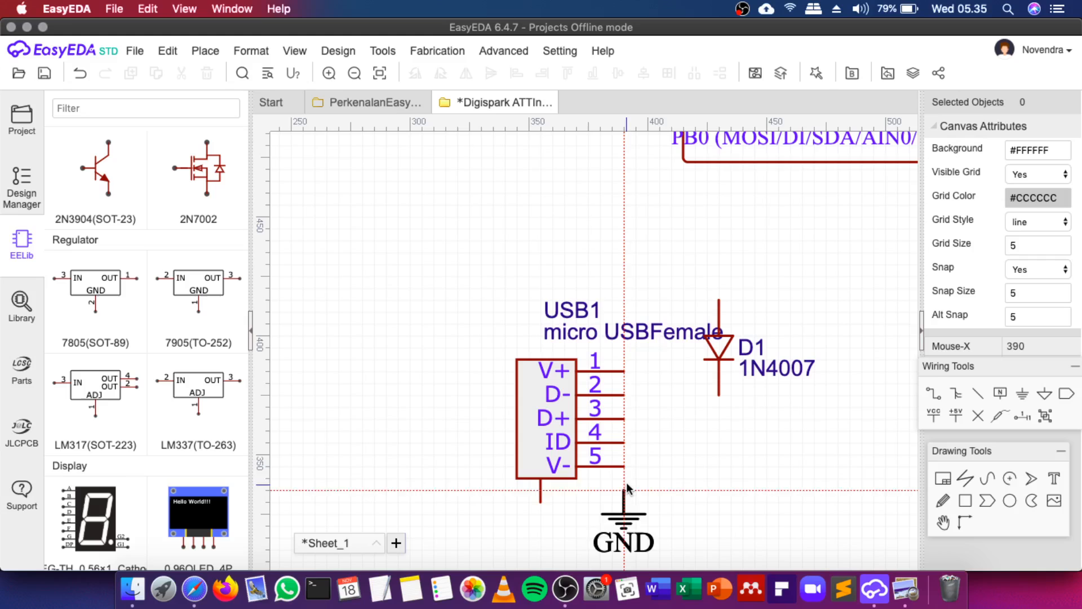
pyautogui.click(626, 483)
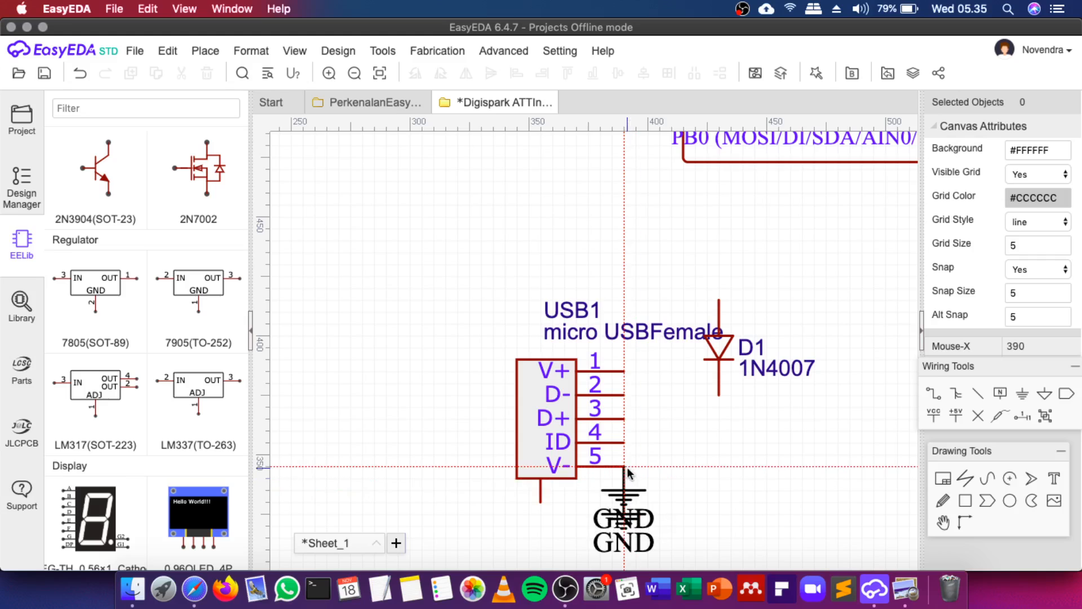
pyautogui.click(905, 588)
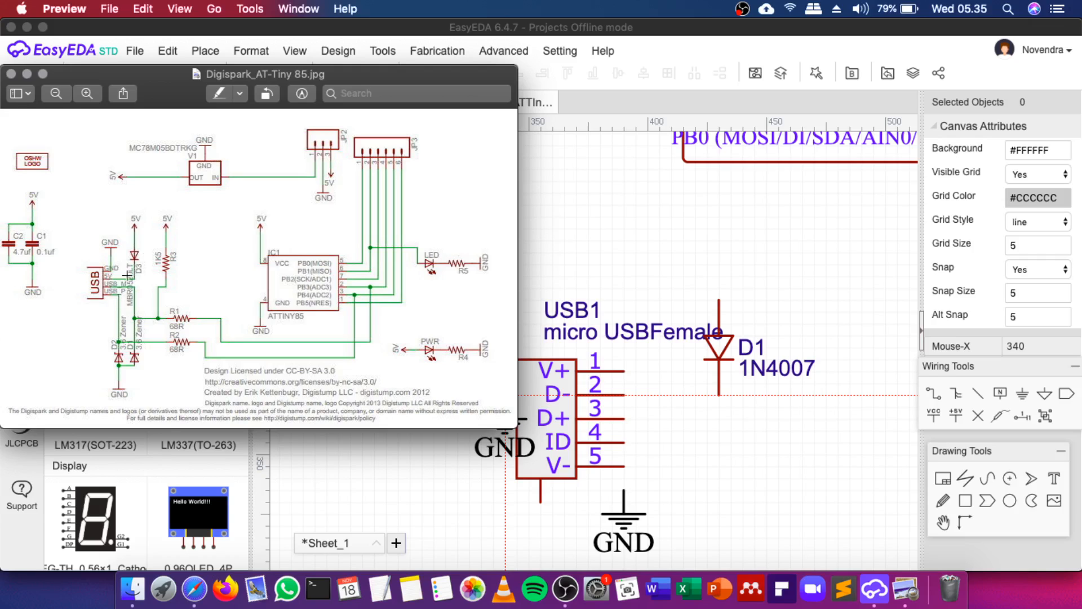
pyautogui.click(954, 419)
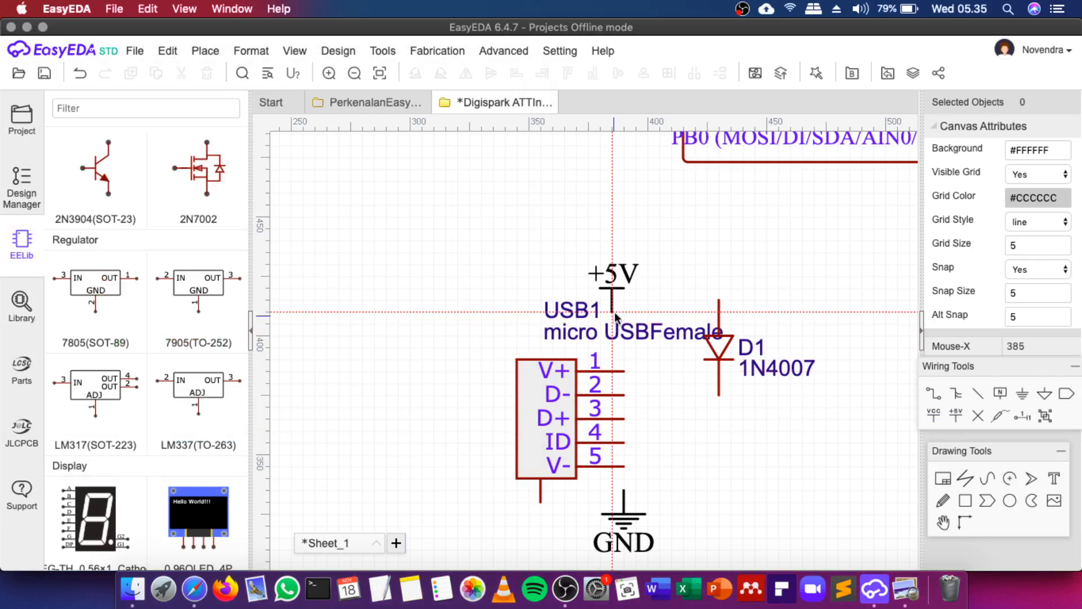
pyautogui.click(635, 300)
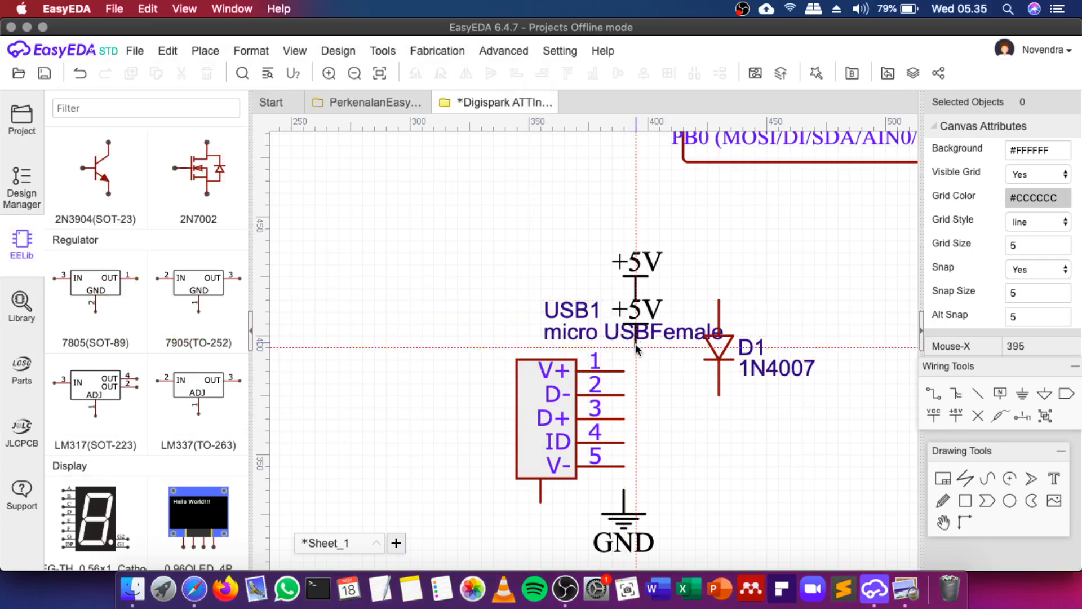
pyautogui.press('Escape')
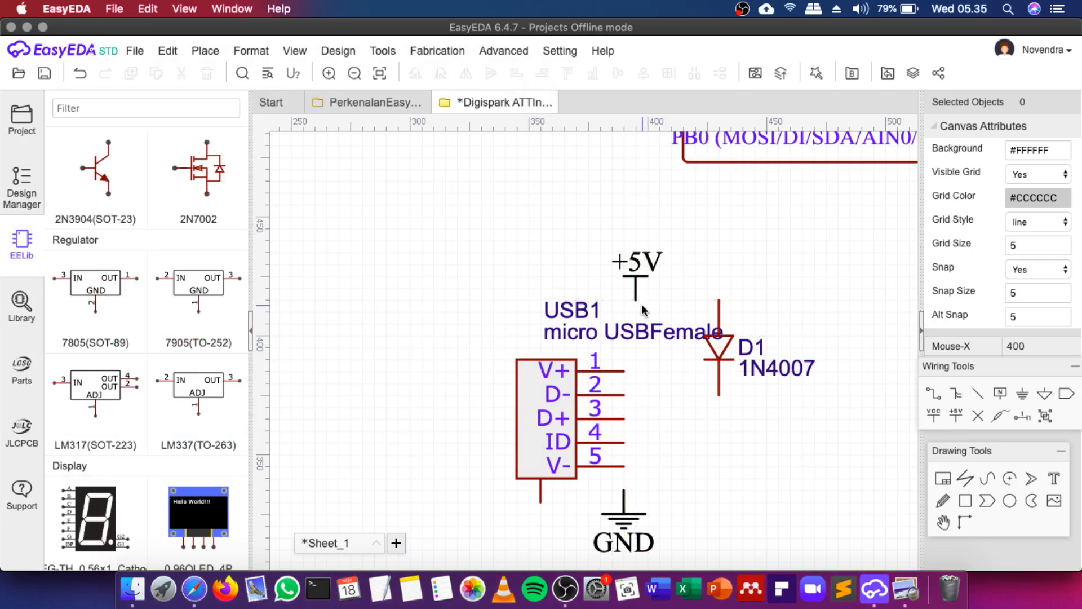
# Wire the +5V flag to pin 1 (V+) of USB1 and pin 5 (V-) to the GND symbol
pyautogui.press('w')
pyautogui.click(635, 300)
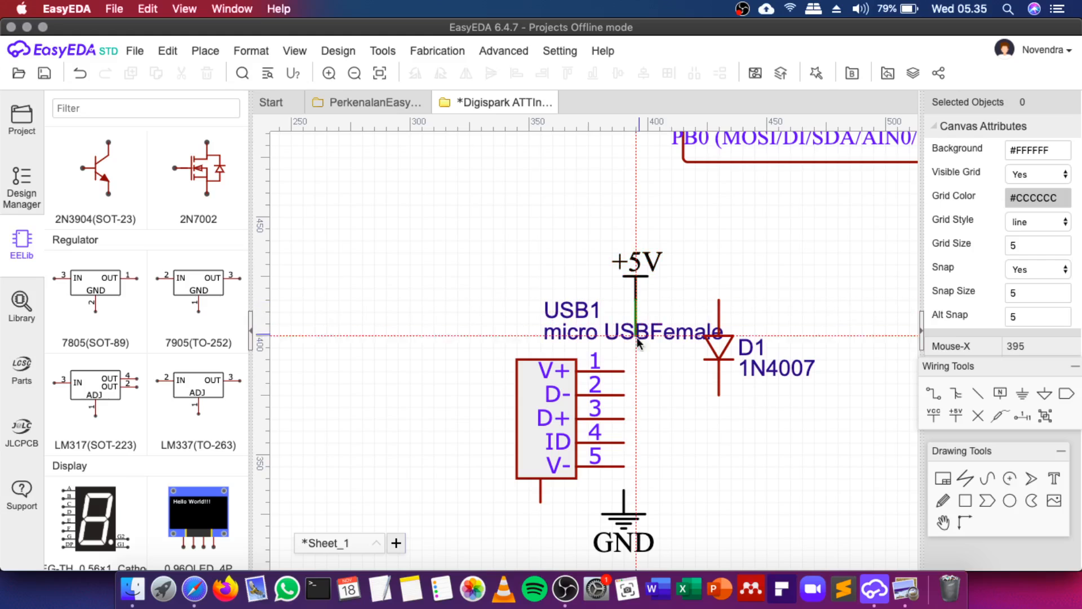
pyautogui.click(624, 370)
pyautogui.click(622, 466)
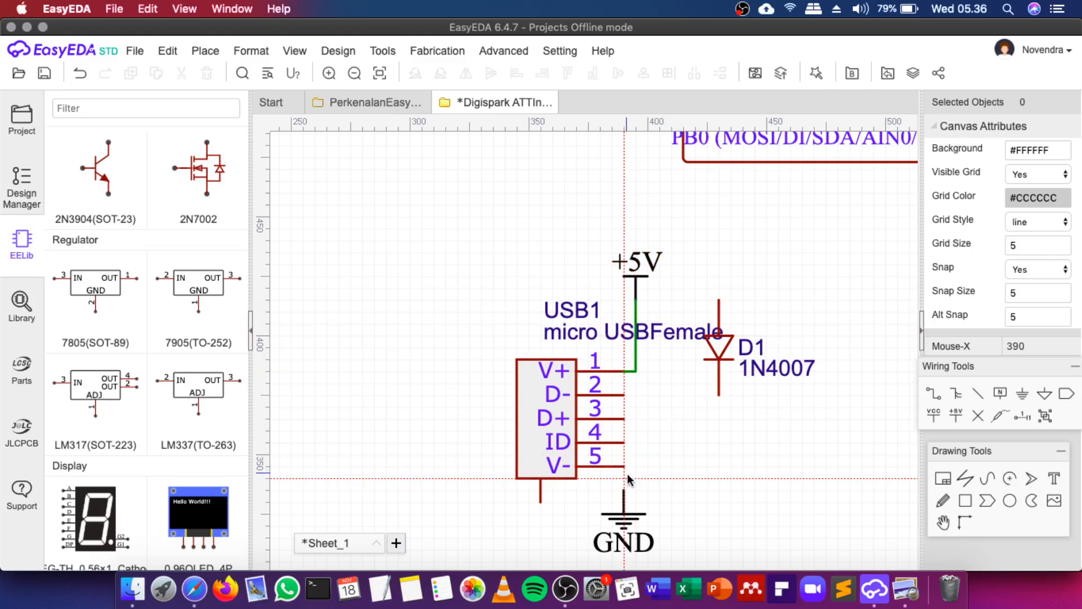
pyautogui.click(626, 487)
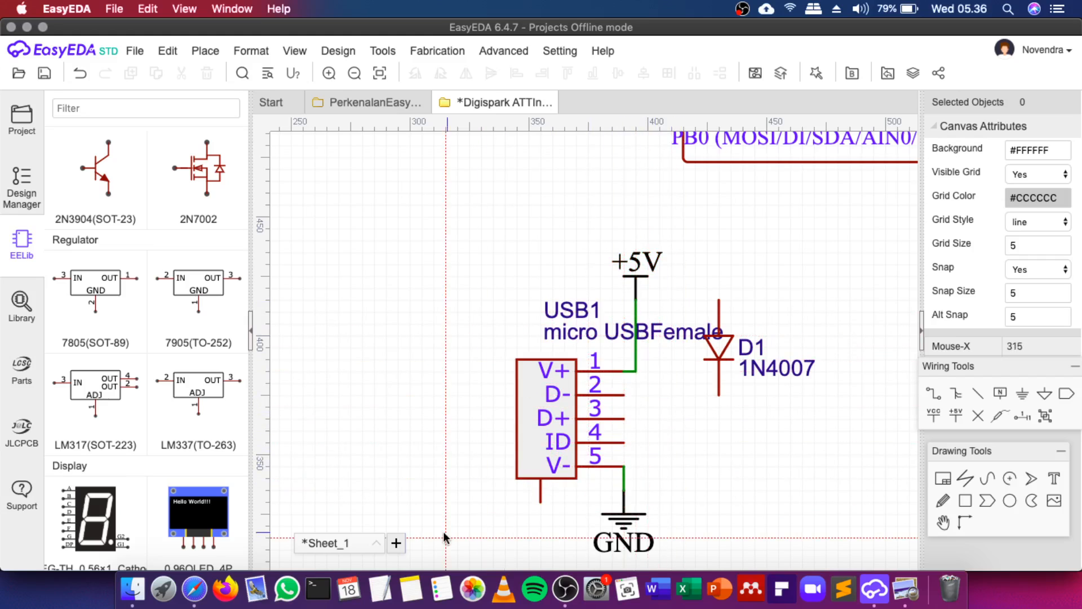
# Examine the USB data lines, Zener diodes and resistors R1 and R2 in the Digispark_AT-Tiny 85.jpg reference in Preview, and return to EasyEDA
pyautogui.click(905, 591)
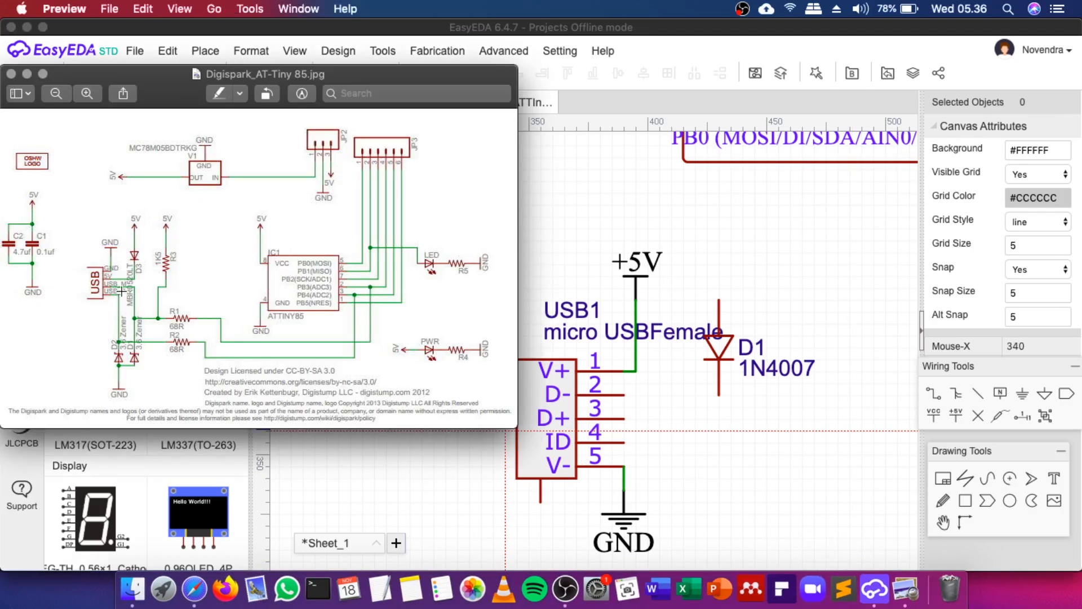
pyautogui.click(87, 93)
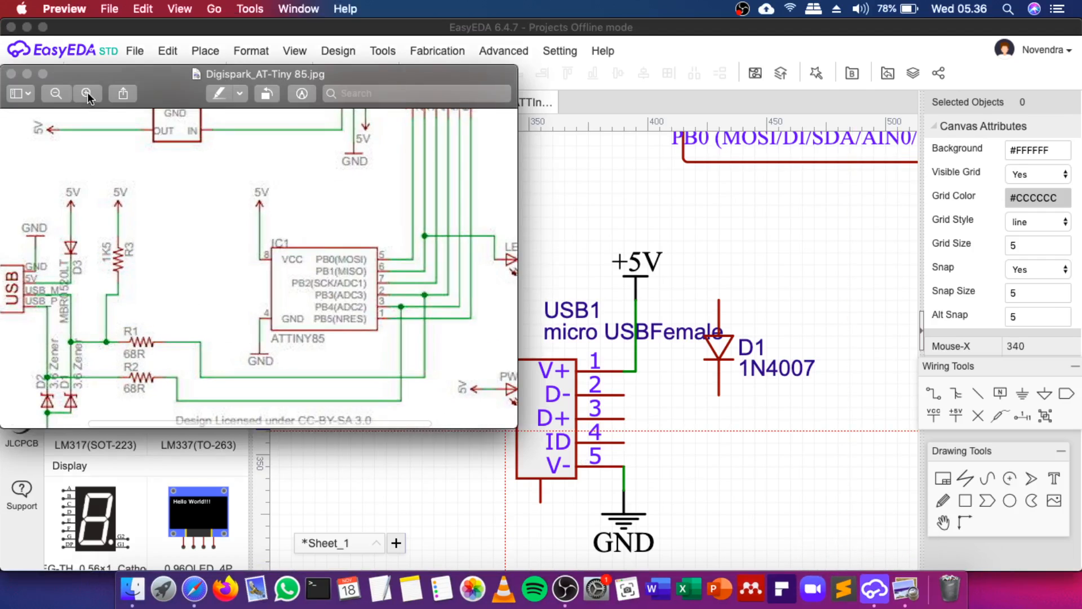
pyautogui.click(87, 93)
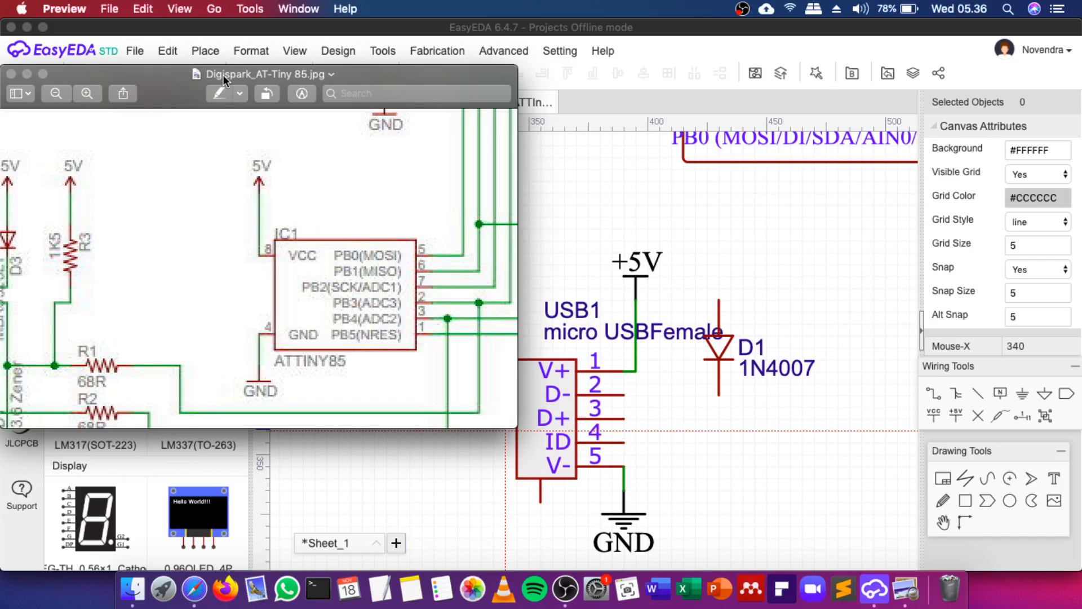
pyautogui.moveTo(222, 74); pyautogui.dragTo(325, 60)
pyautogui.moveTo(103, 174); pyautogui.dragTo(46, 174)
pyautogui.moveTo(157, 165); pyautogui.dragTo(195, 176)
pyautogui.click(103, 78)
pyautogui.click(104, 79)
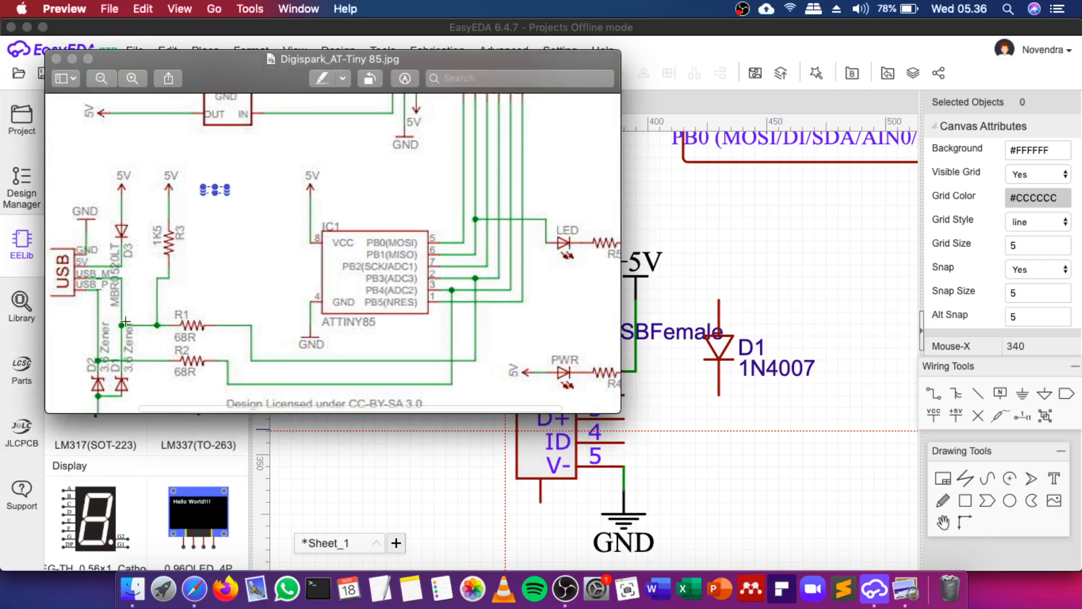
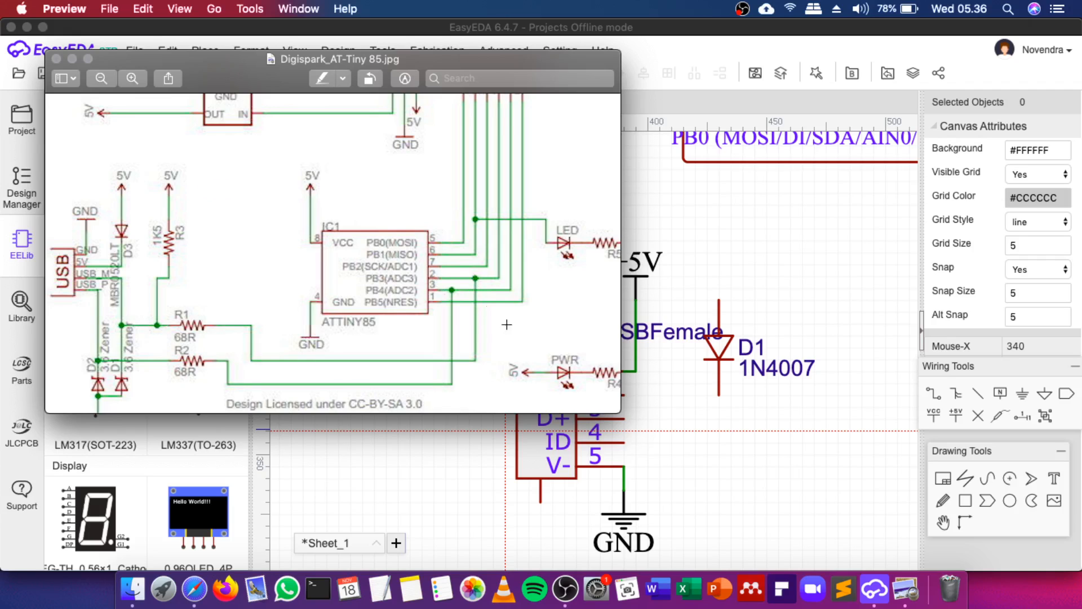
pyautogui.click(686, 442)
# Move diode D1 up and to the right, clear of the USB1 connector's label
pyautogui.scroll(-5, 350, 411)
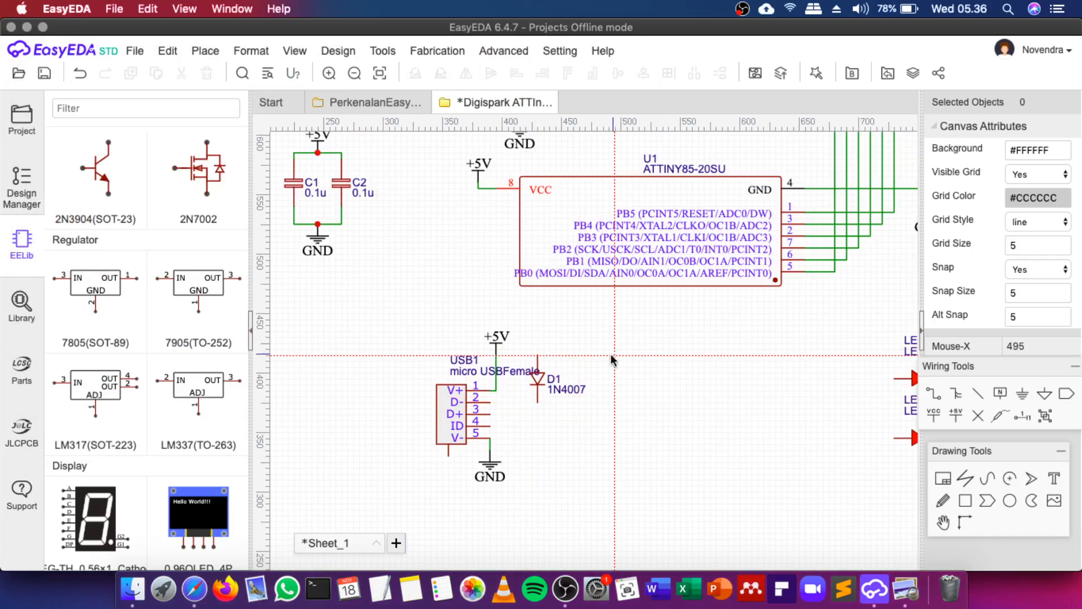
pyautogui.scroll(1, 591, 369)
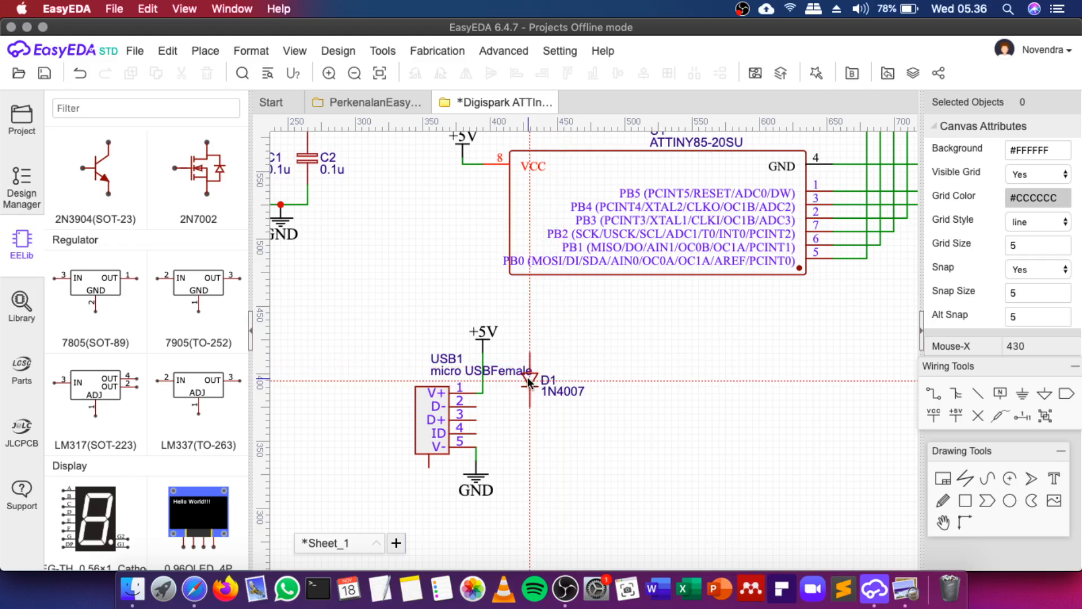
pyautogui.moveTo(528, 382); pyautogui.dragTo(560, 346)
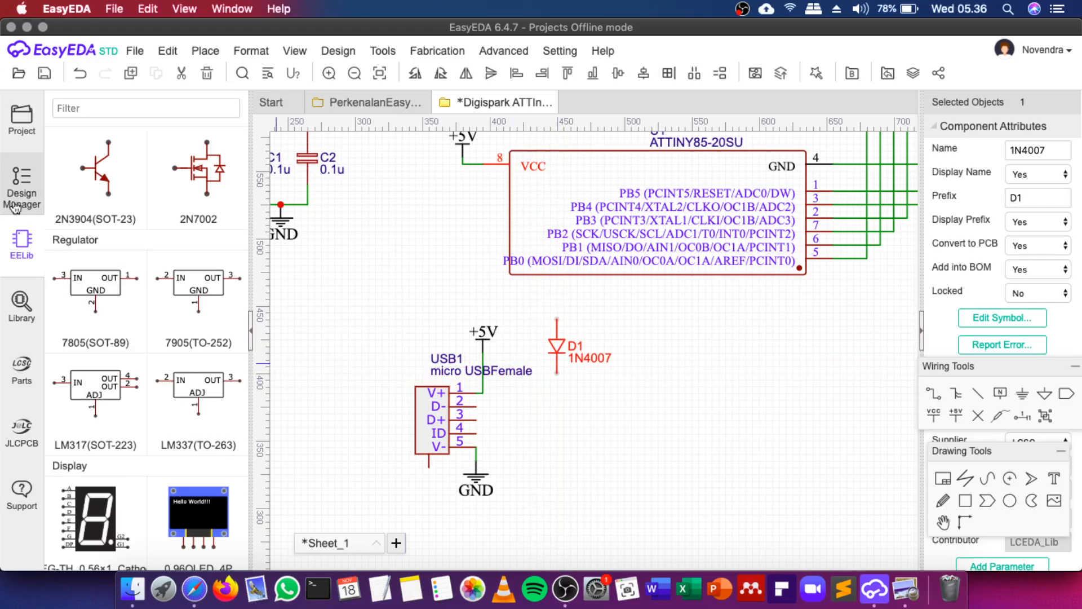
# Choose the R_1206_US resistor variant and place two of them one above the other, to the right of USB1 and below the ATTINY85
pyautogui.scroll(10, 104, 288)
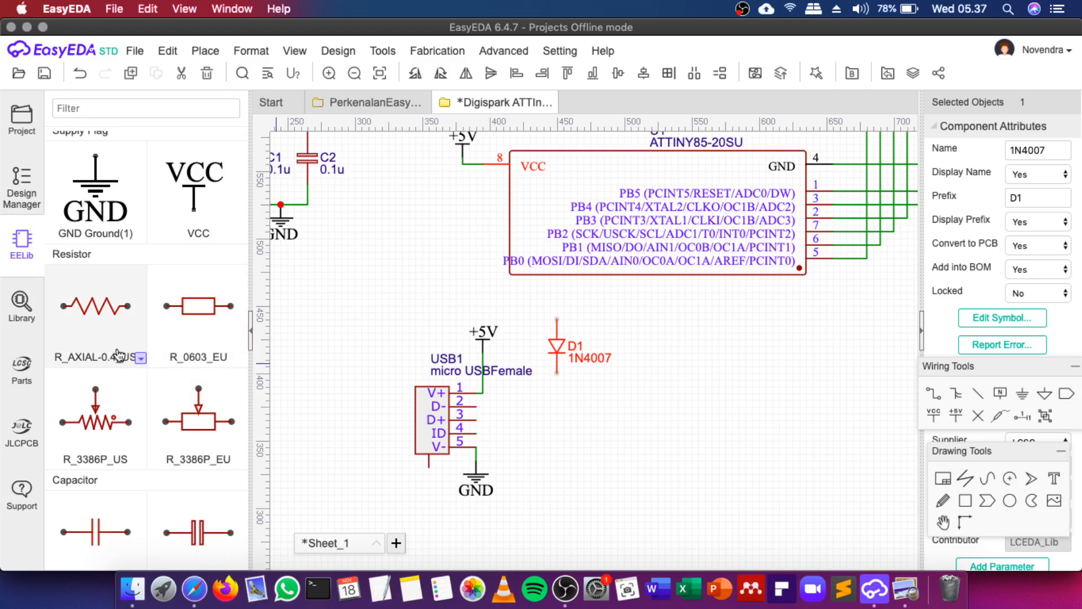
pyautogui.click(141, 358)
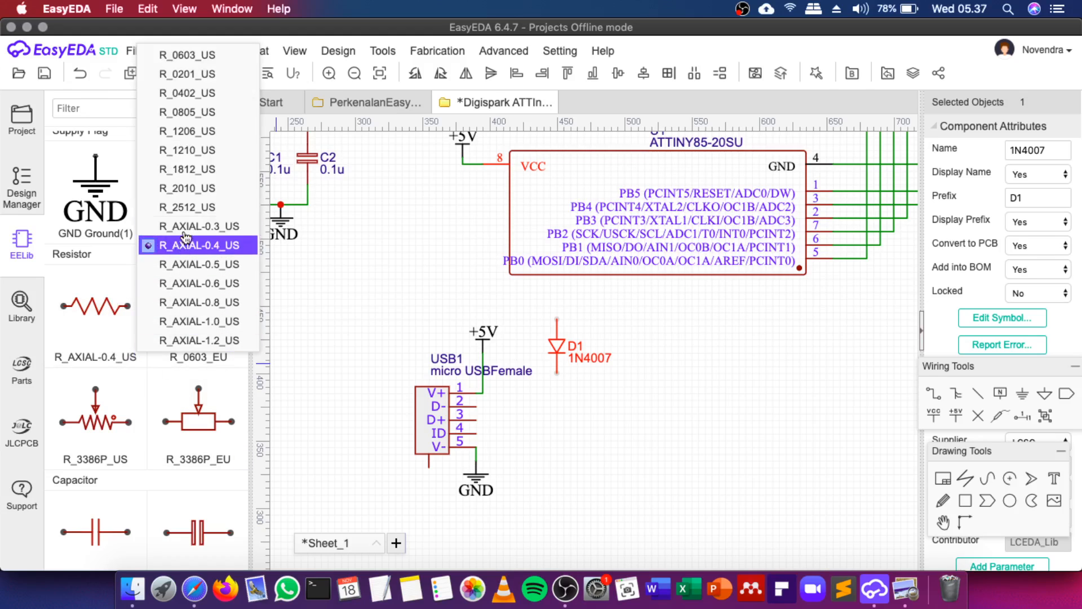
pyautogui.click(197, 131)
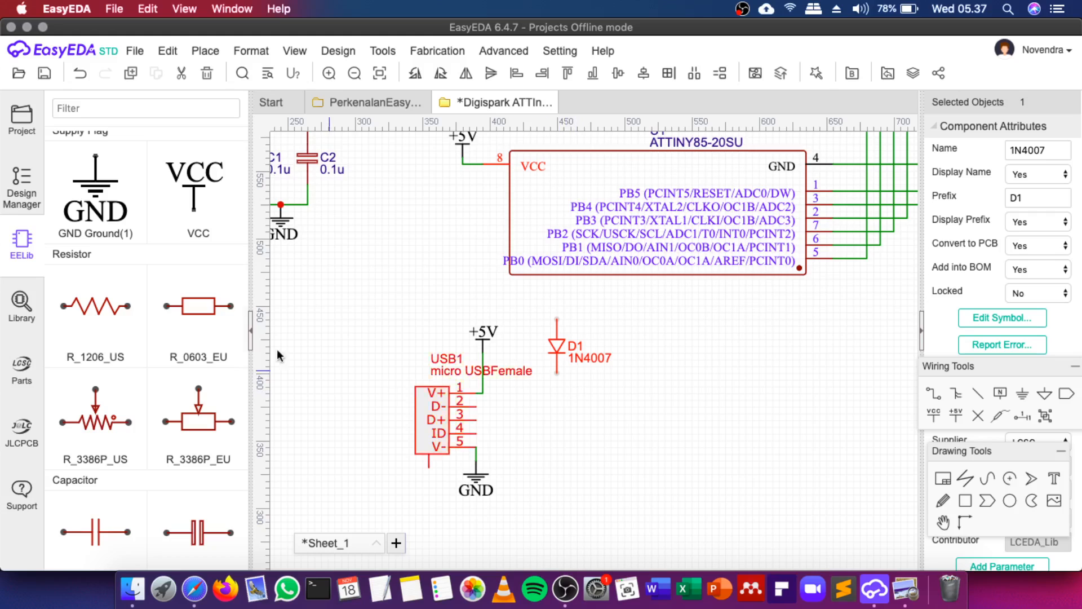
pyautogui.click(107, 304)
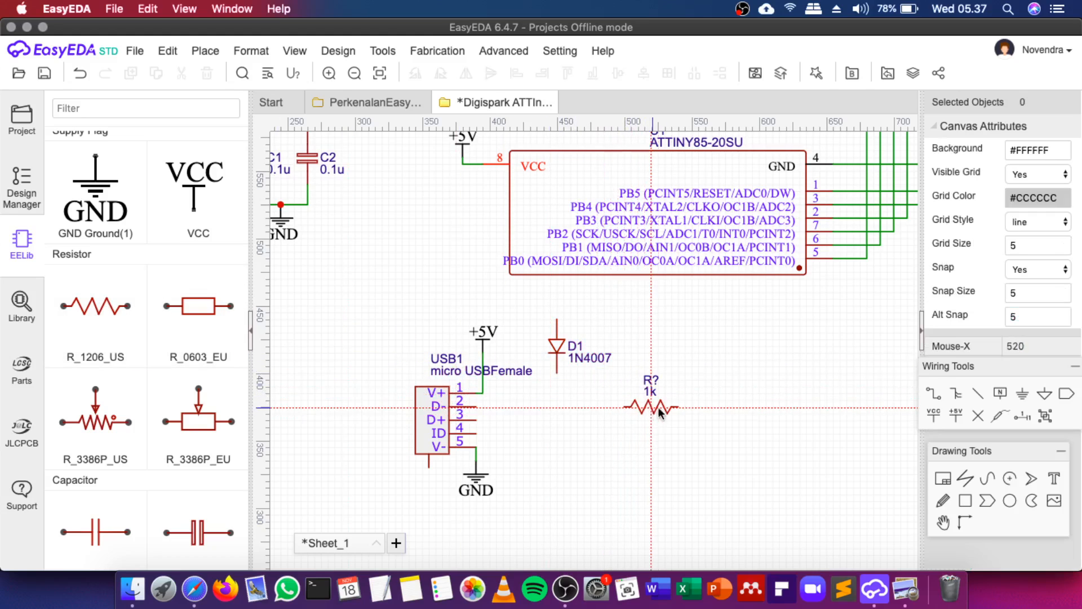
pyautogui.click(744, 408)
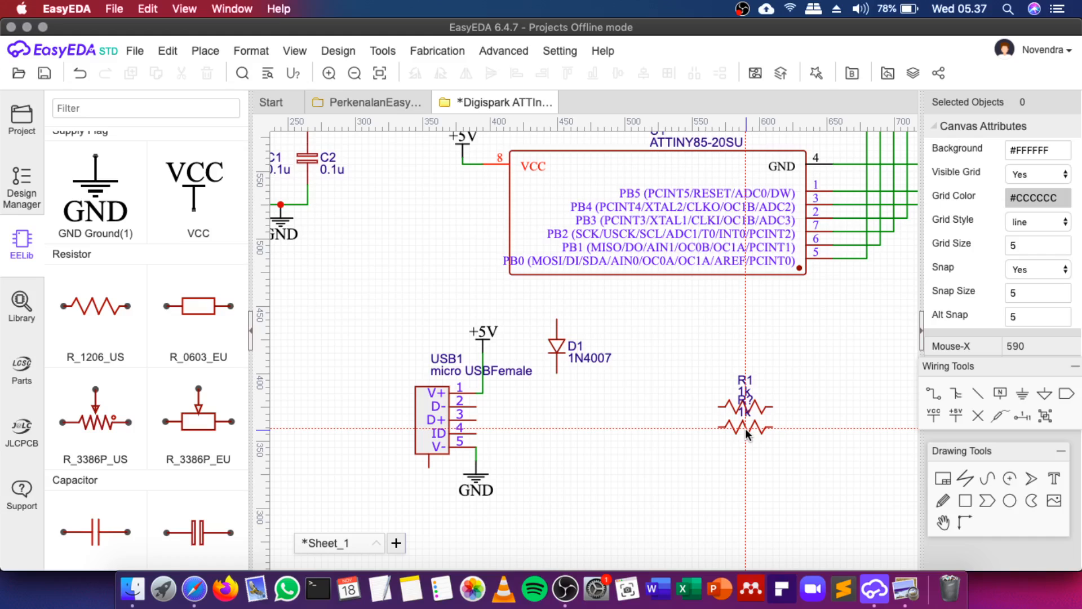
pyautogui.click(746, 433)
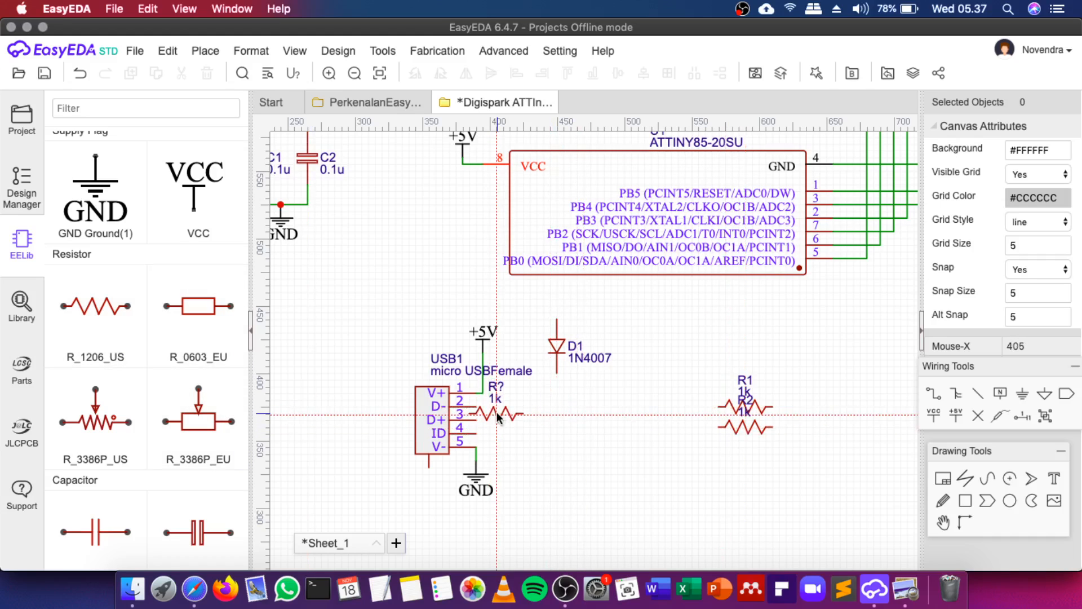
pyautogui.press('Escape')
# Wire USB1's D- pin to the near end of resistor R1 and its D+ pin to the near end of R2
pyautogui.press('w')
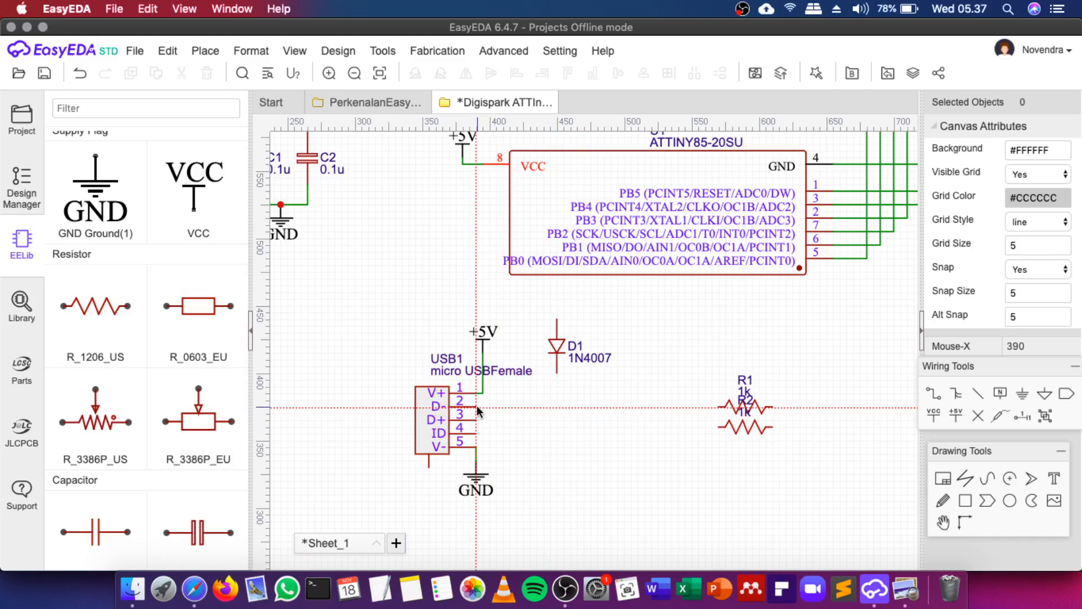
pyautogui.click(477, 406)
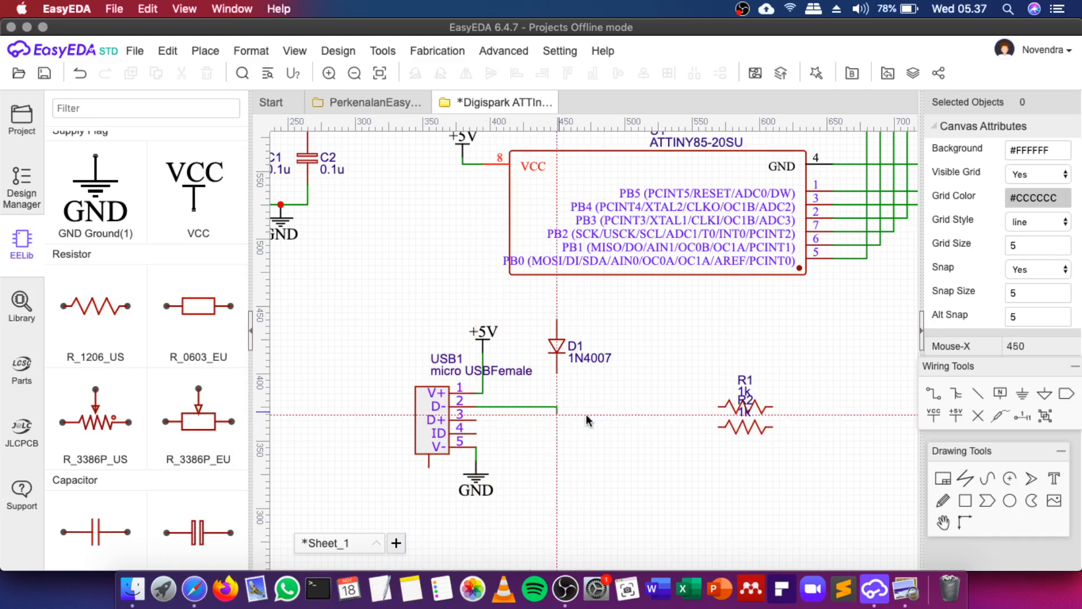
pyautogui.click(724, 405)
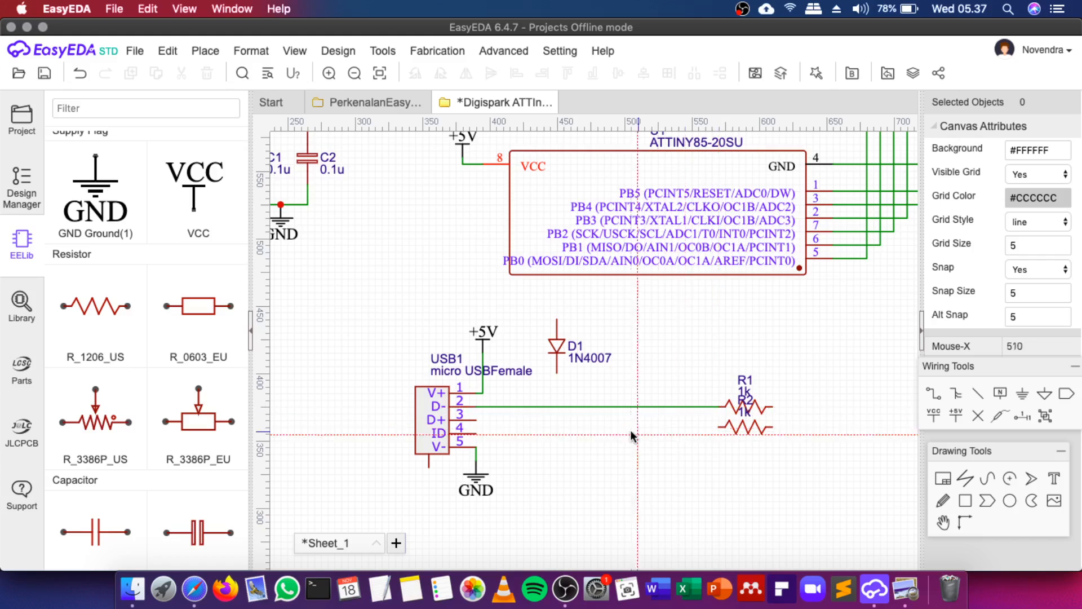
pyautogui.click(478, 419)
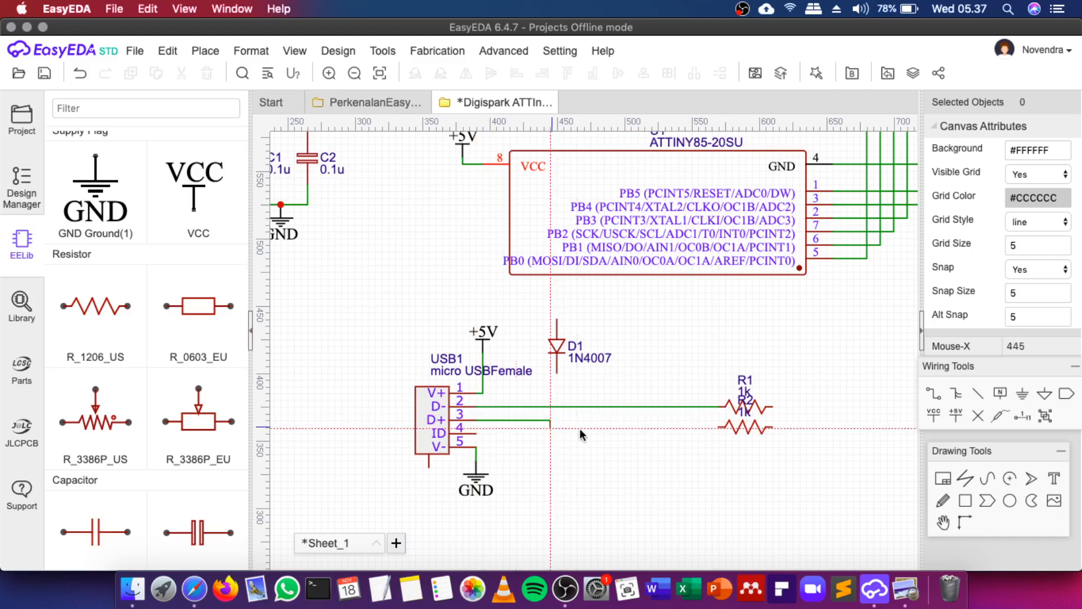
pyautogui.click(720, 427)
# Wire the free end of resistor R1 to the PB3 line of the ATTINY85, consulting the reference schematic in Preview
pyautogui.scroll(-2, 451, 410)
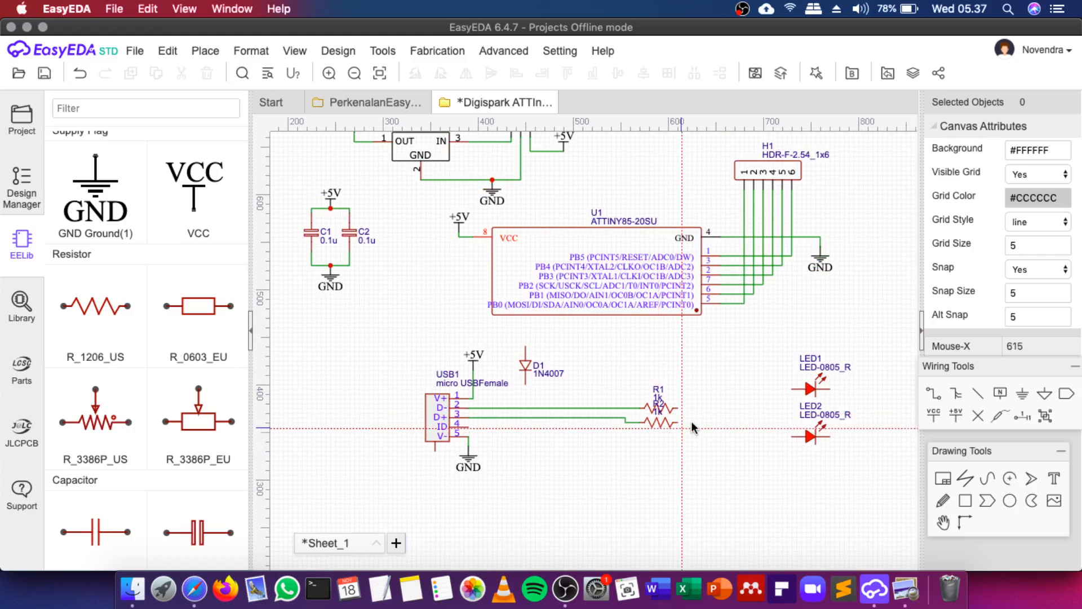
pyautogui.scroll(2, 692, 421)
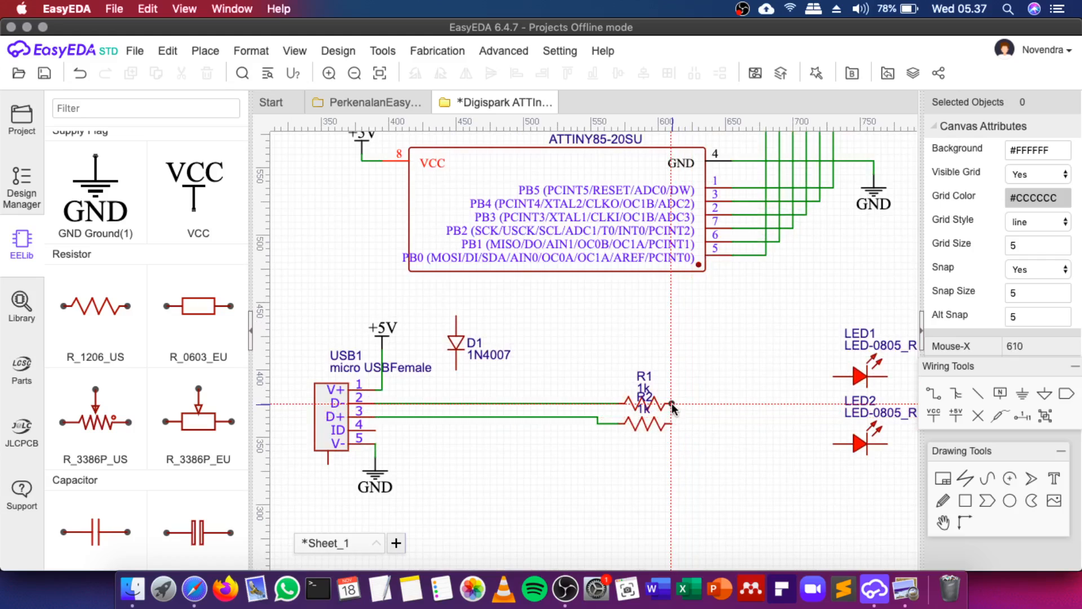
pyautogui.click(671, 403)
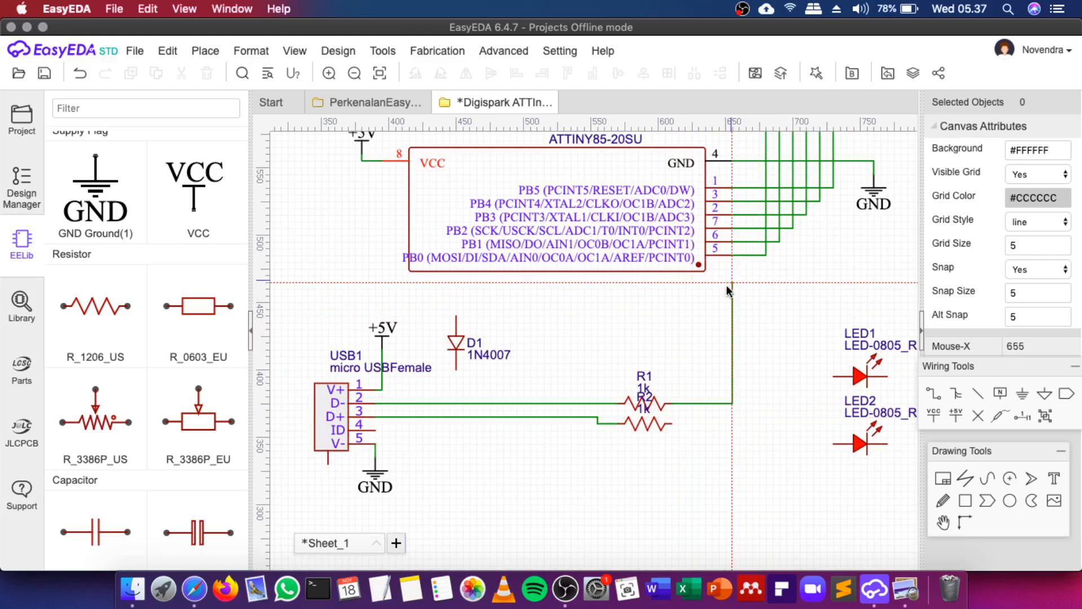
pyautogui.click(902, 588)
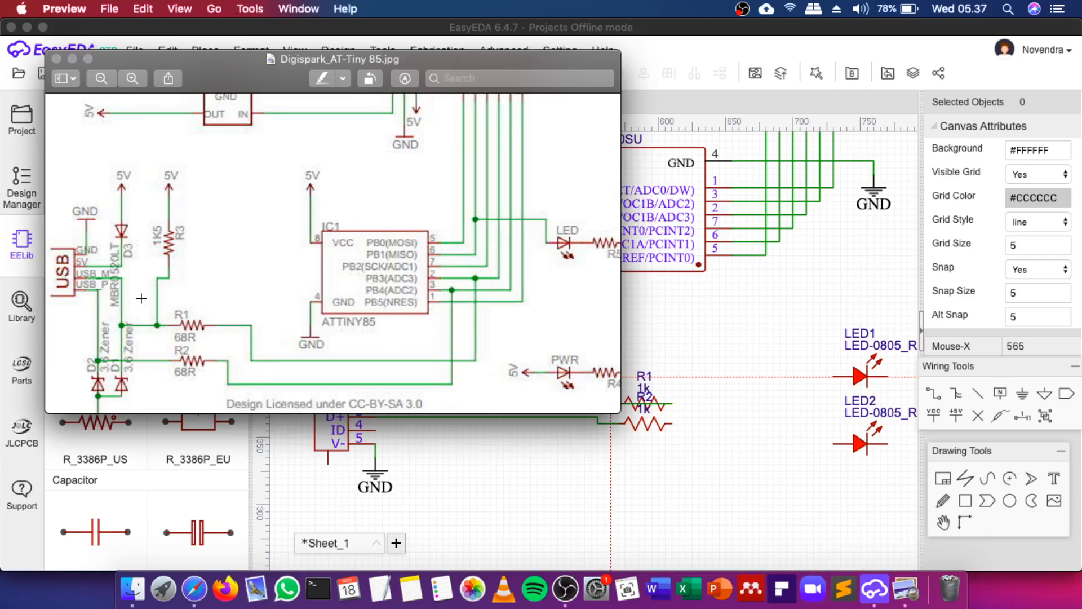
pyautogui.click(700, 373)
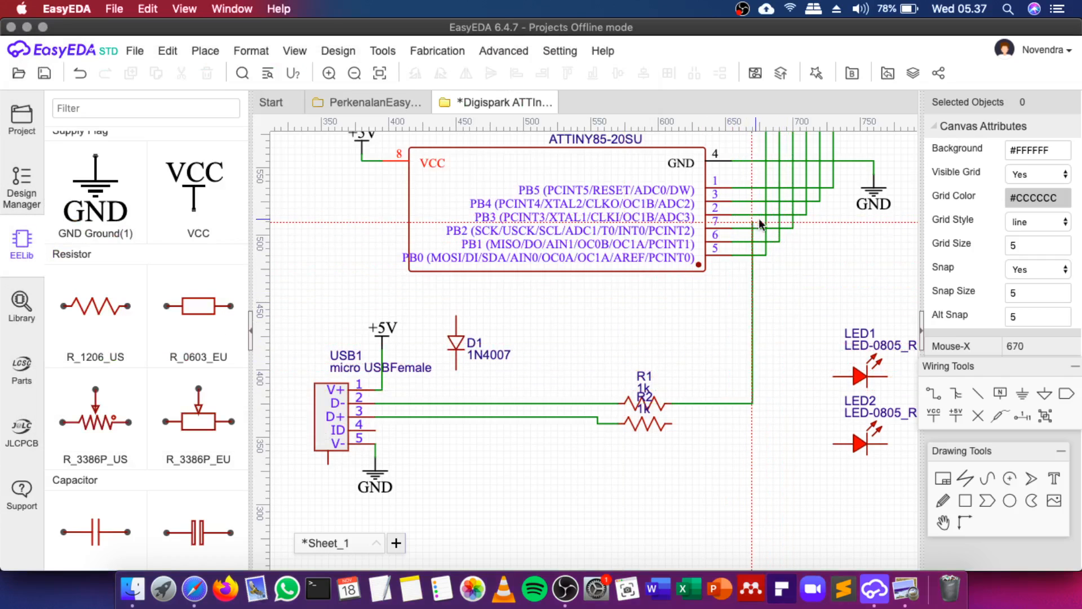
pyautogui.click(804, 215)
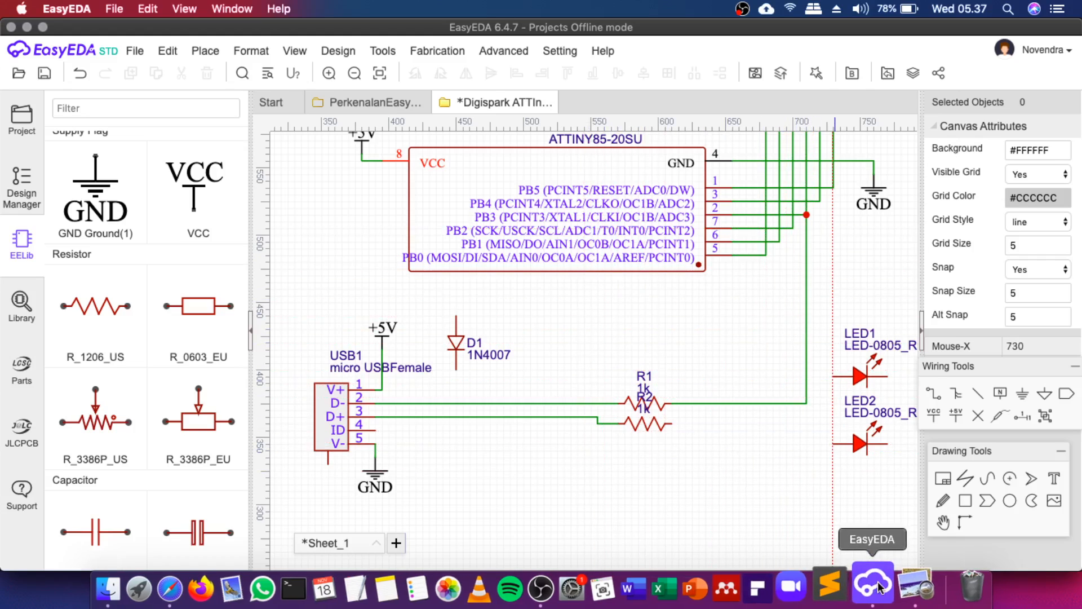
# Wire the free end of resistor R2 to the PB4 line of the ATTINY85, consulting the reference schematic in Preview
pyautogui.click(905, 589)
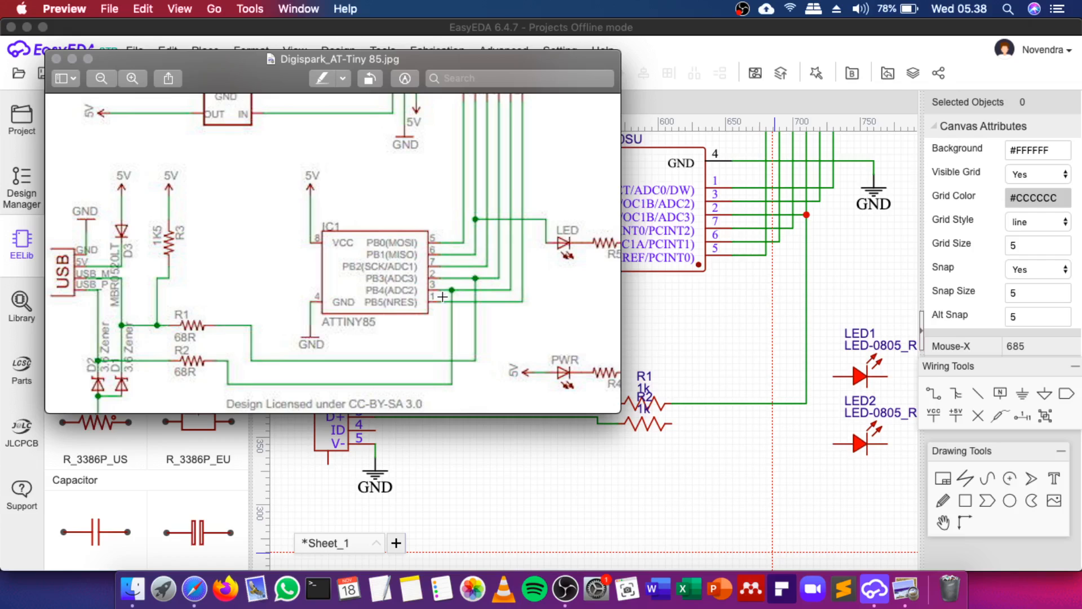
pyautogui.click(705, 349)
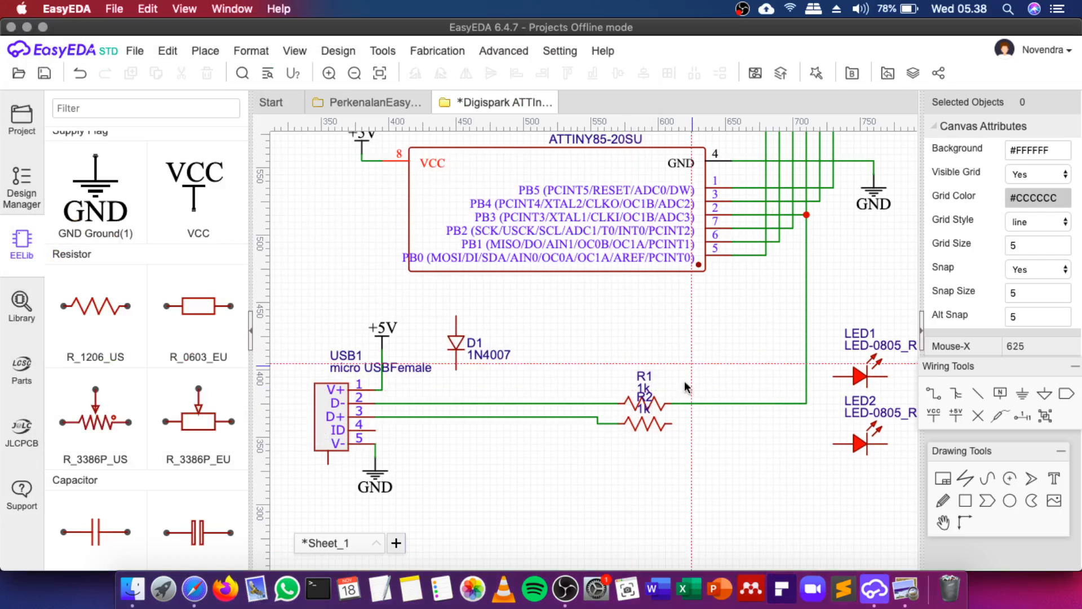
pyautogui.click(671, 424)
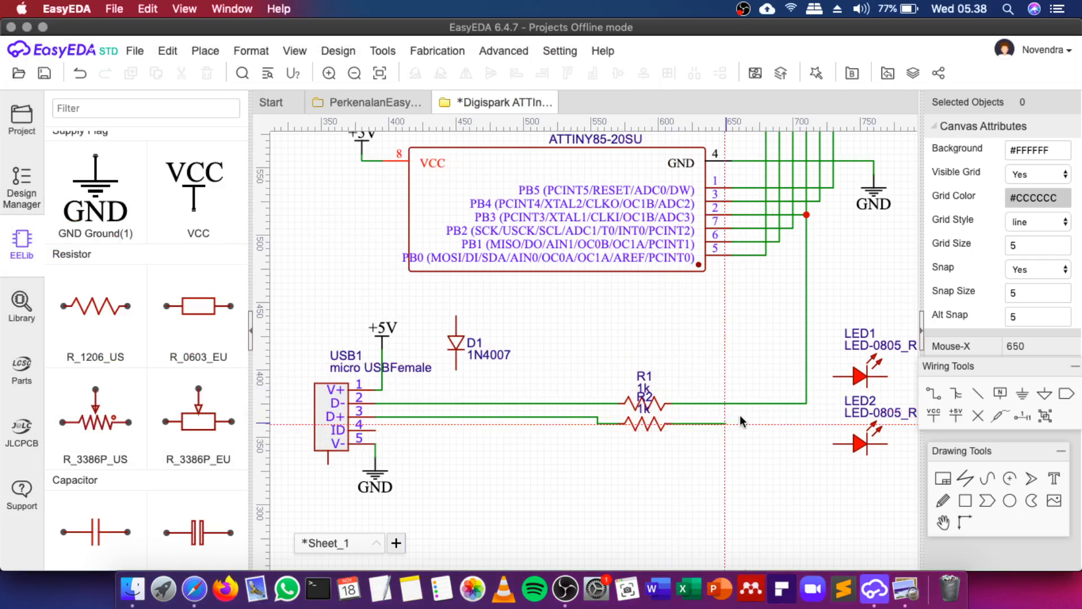
pyautogui.click(820, 201)
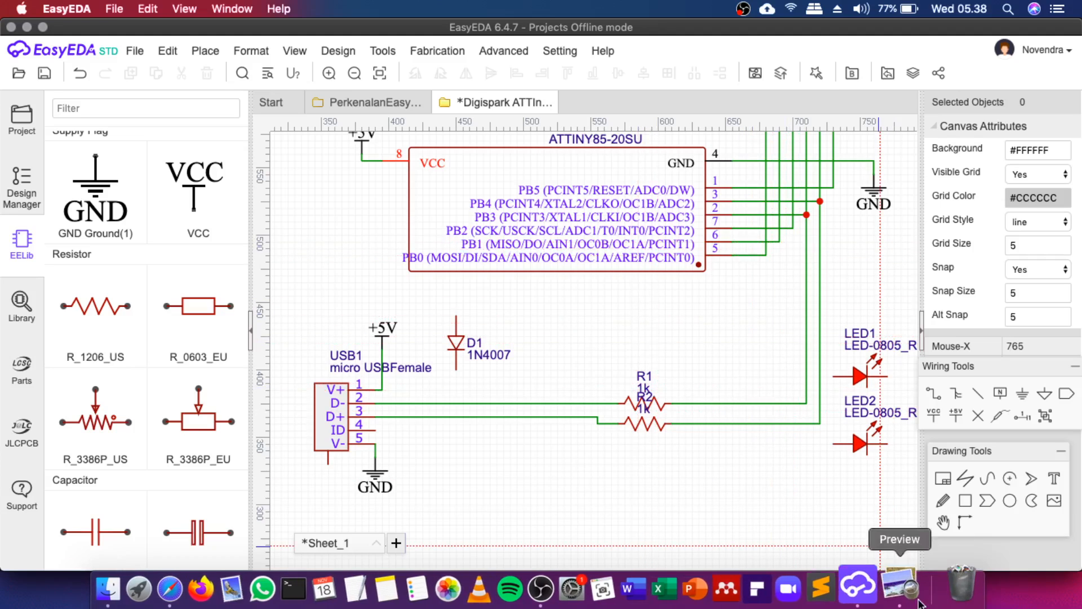
# Check the diodes on the USB data lines in the Preview reference schematic and search the EasyEDA component library for "zener"
pyautogui.click(905, 588)
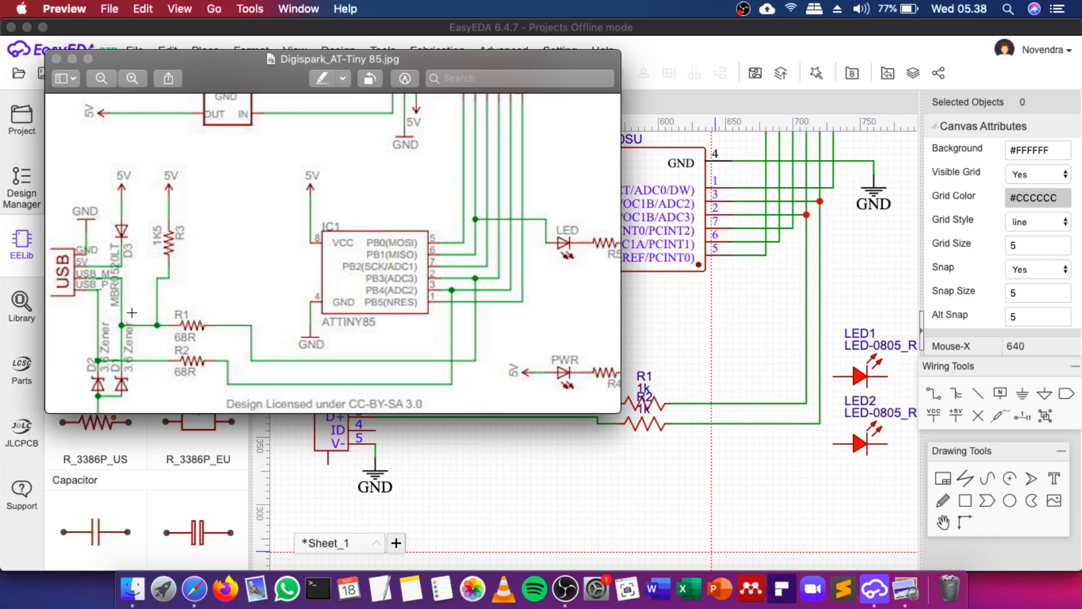
pyautogui.scroll(-3, 123, 311)
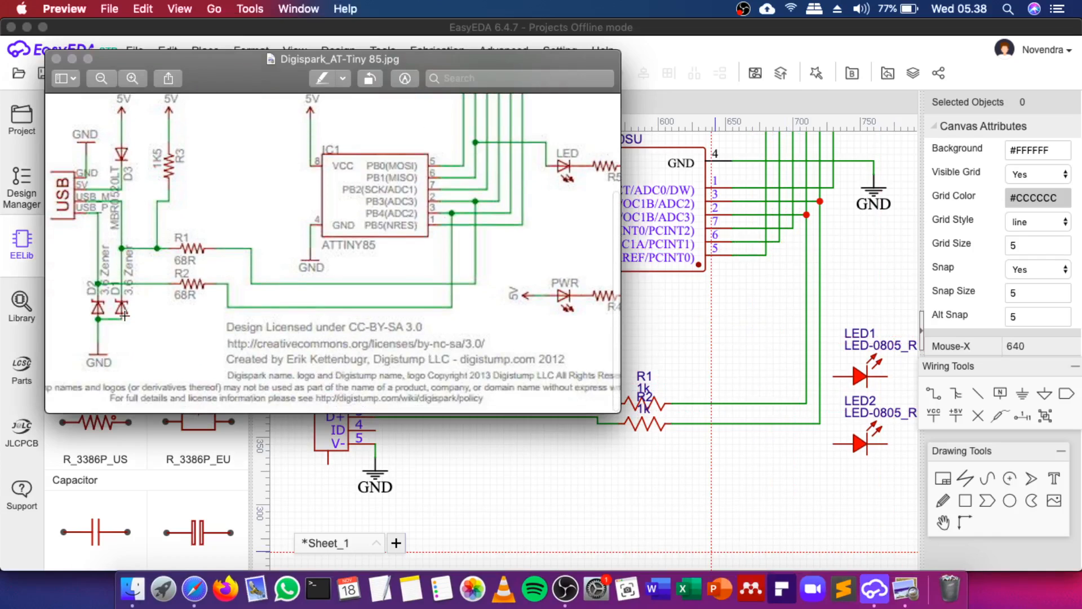
pyautogui.scroll(1, 113, 325)
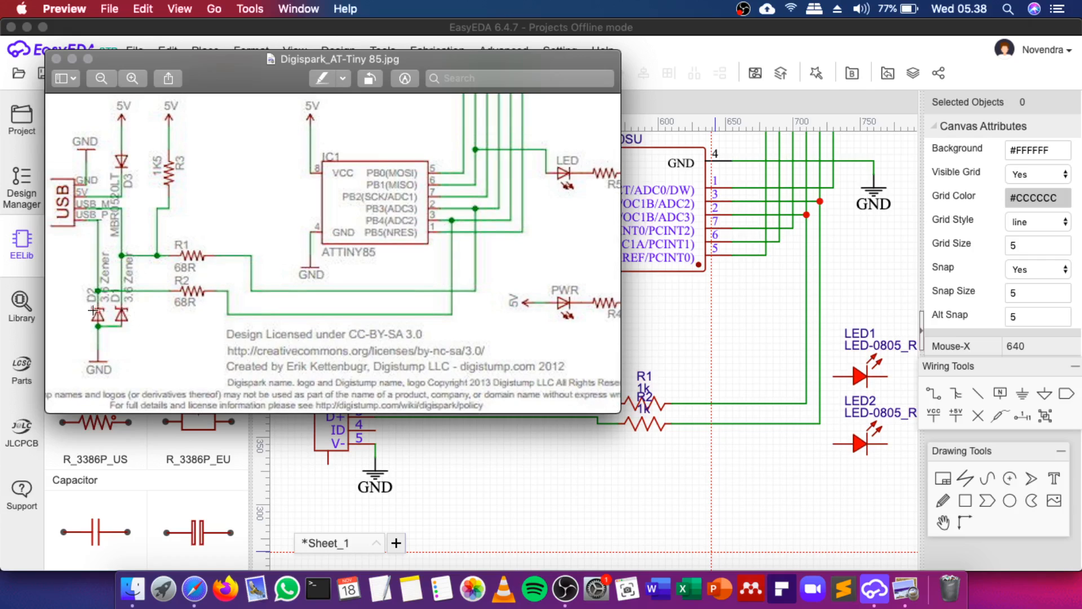
pyautogui.click(550, 487)
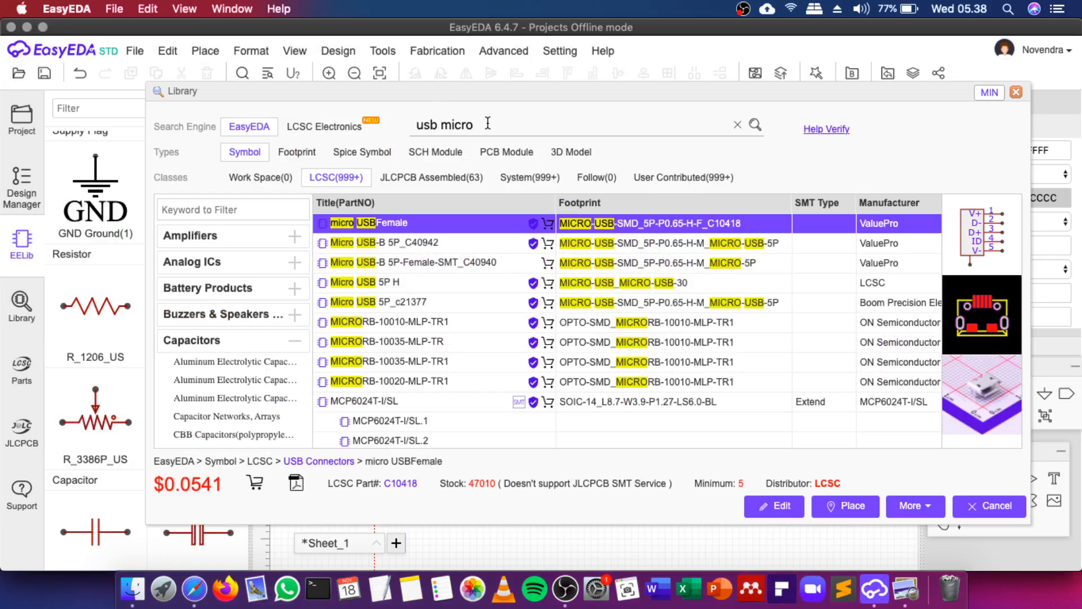
pyautogui.moveTo(488, 123); pyautogui.dragTo(381, 118)
pyautogui.write('zener')
pyautogui.press('Return')
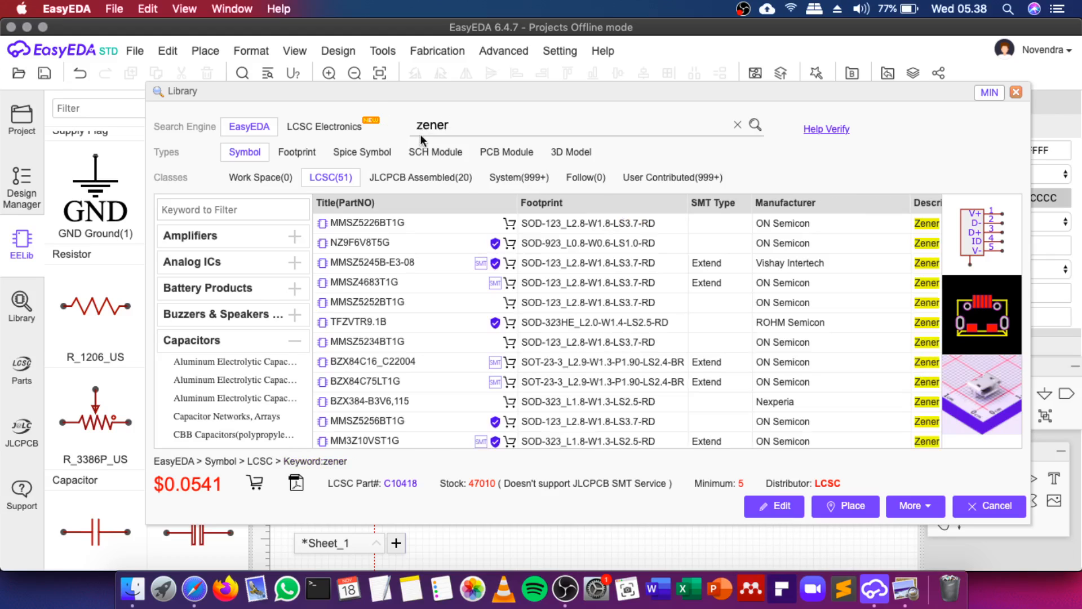
# Compare the symbols and footprints of several zener diodes in the search results, including MMSZ5226BT1G, NZ9F6V8T5G, MMSZ5245B-E3-08, BZX84C4V7_C184476 and MMSZ5256BT1G
pyautogui.click(429, 231)
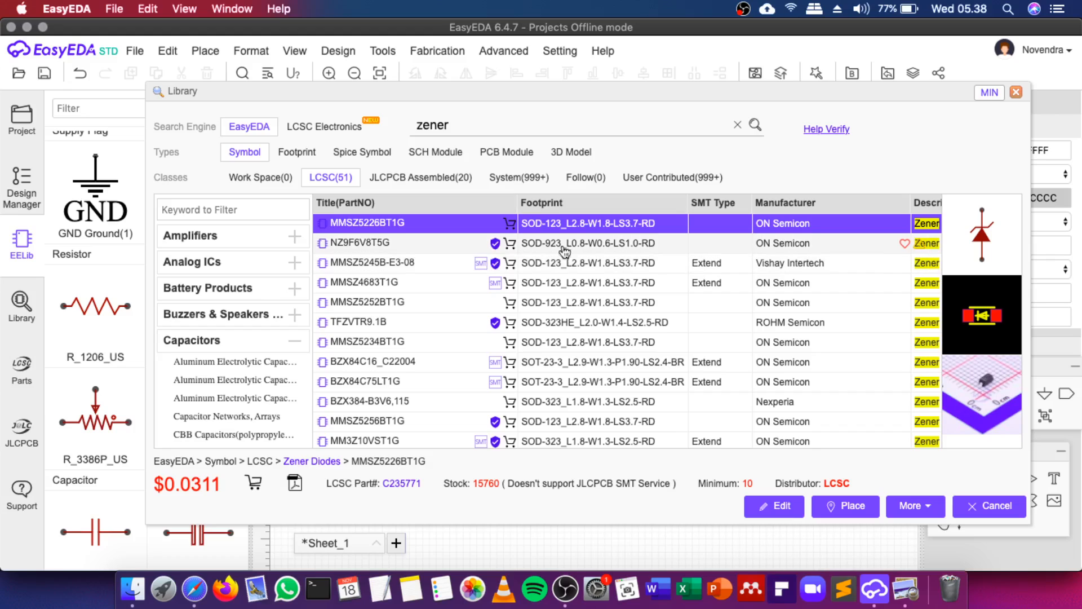
pyautogui.click(601, 248)
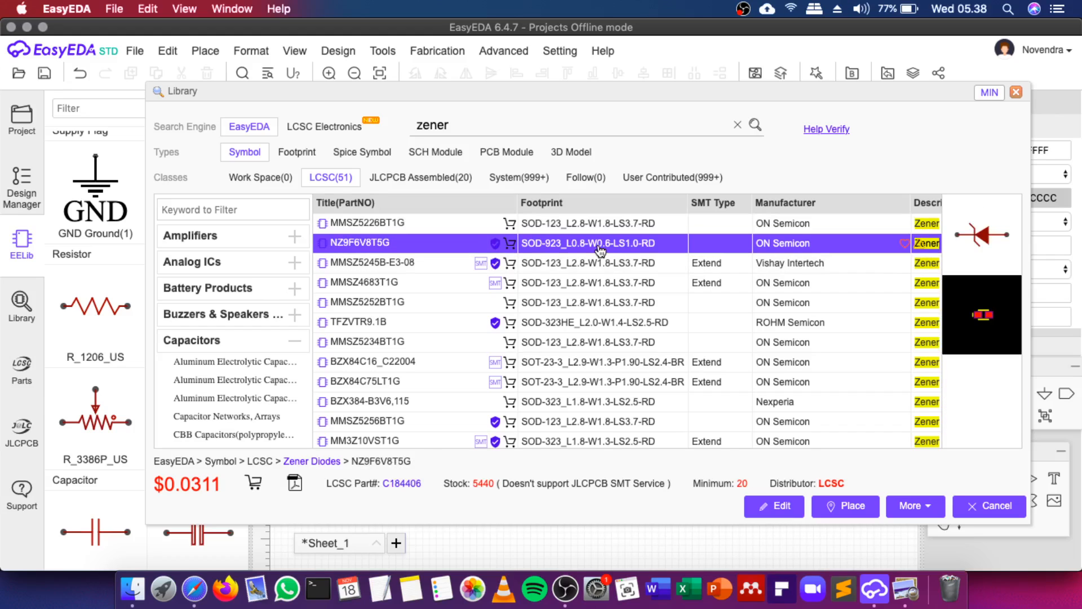
pyautogui.click(601, 266)
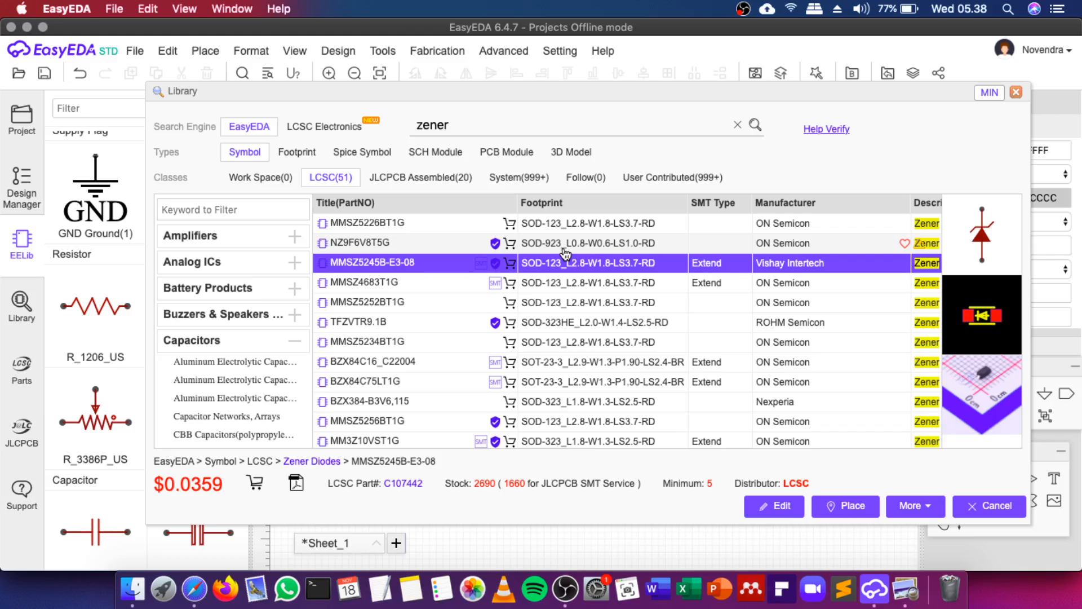
pyautogui.scroll(-5, 568, 264)
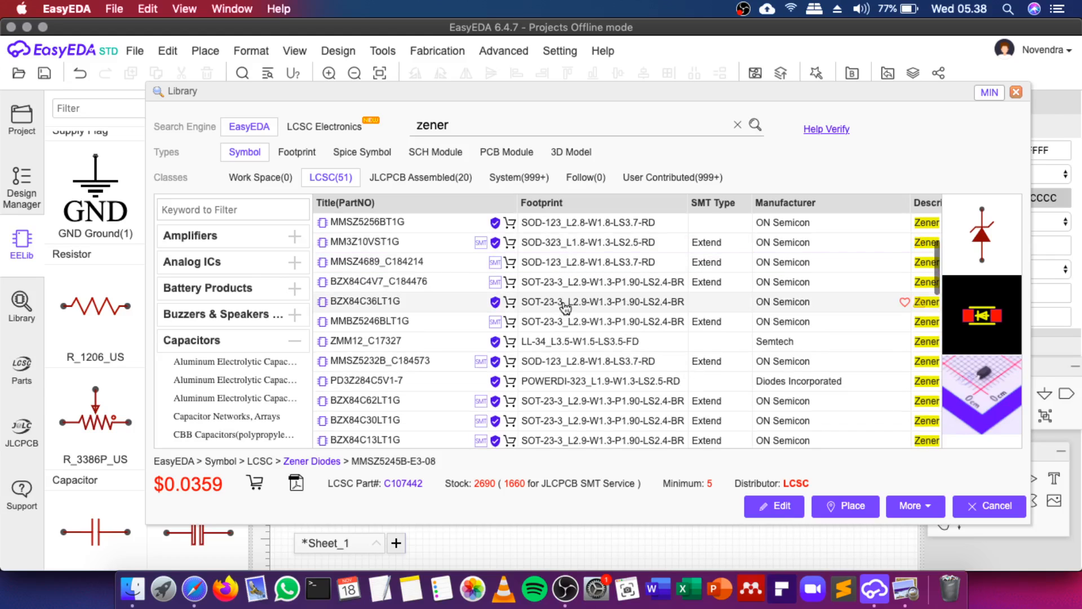
pyautogui.click(568, 284)
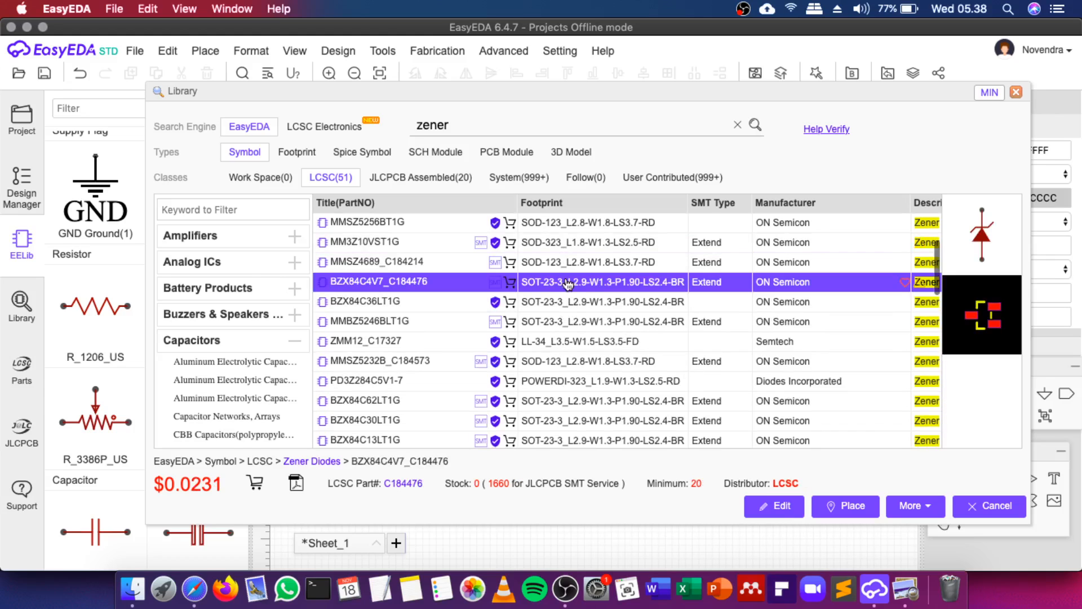
pyautogui.scroll(1, 568, 284)
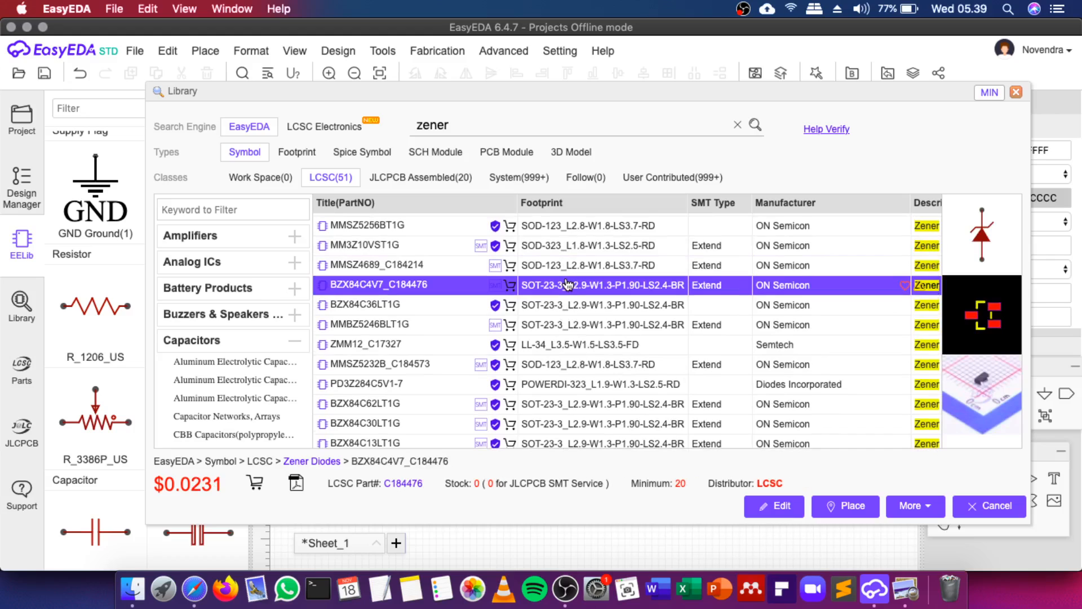
pyautogui.scroll(3, 567, 285)
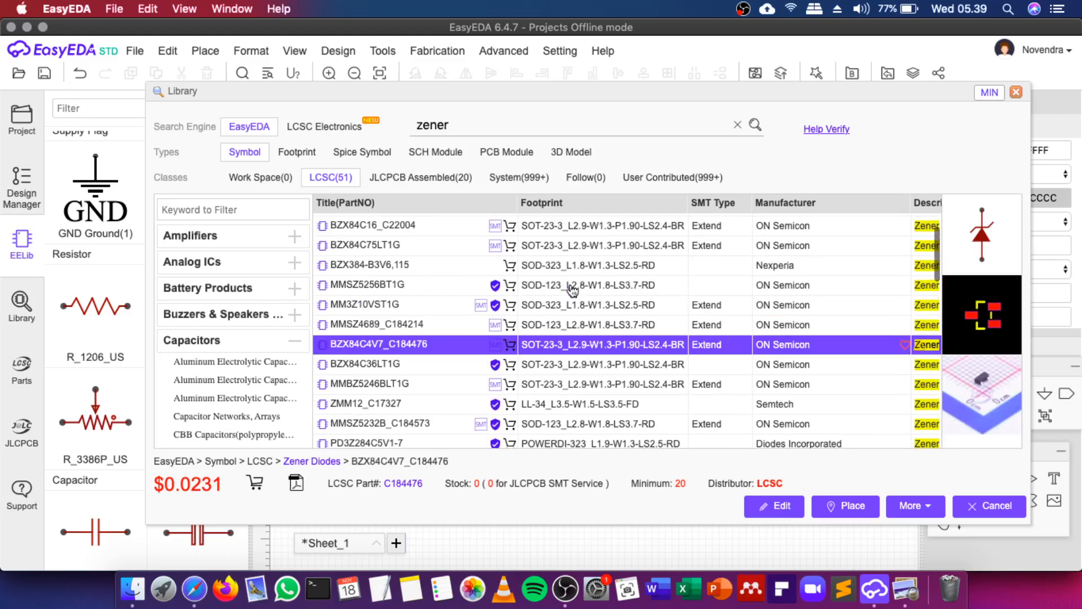
pyautogui.click(565, 286)
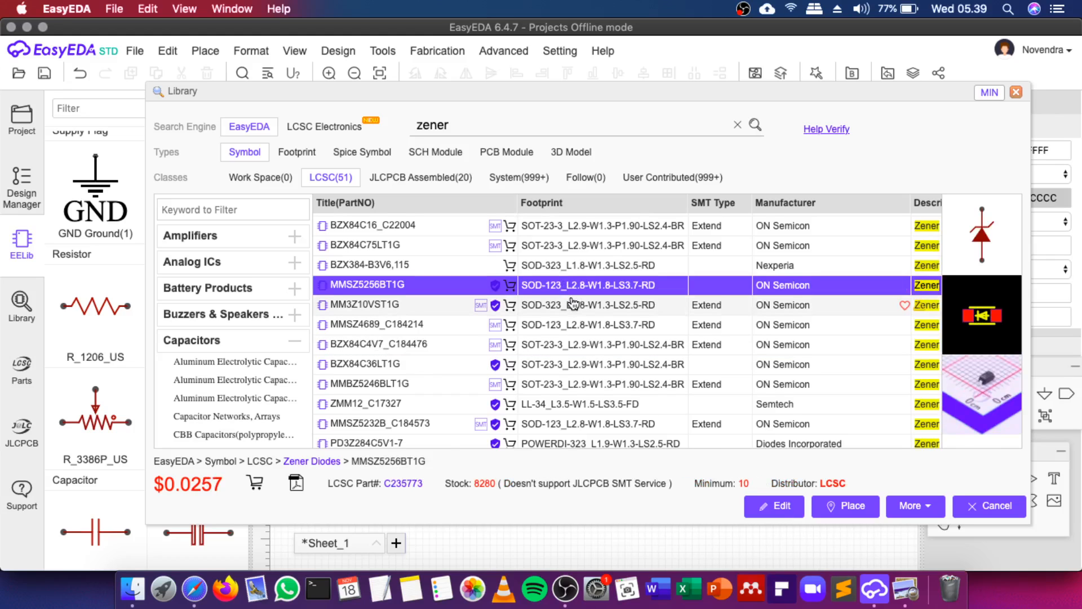
pyautogui.scroll(7, 572, 305)
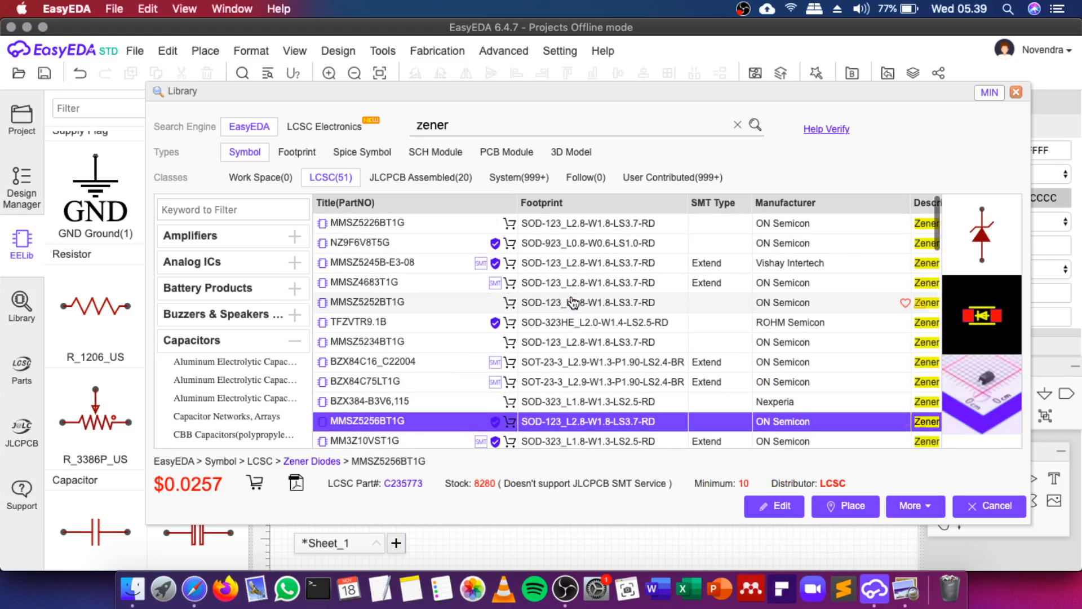
# Choose the MMSZ5226BT1G zener diode and place two of them side by side below USB1, to the right of its GND symbol
pyautogui.click(541, 227)
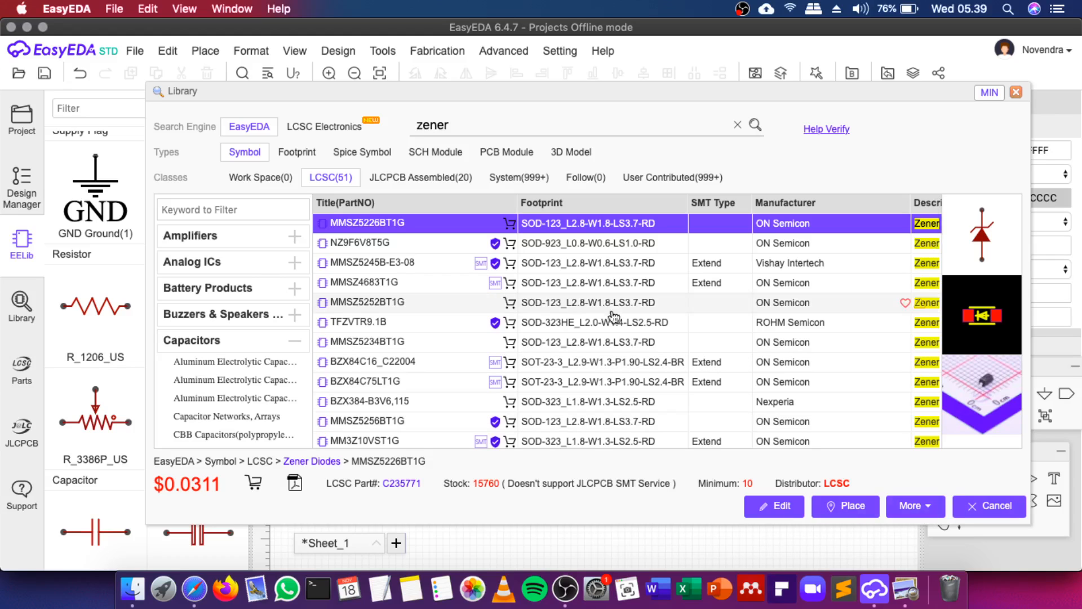
pyautogui.doubleClick(365, 223)
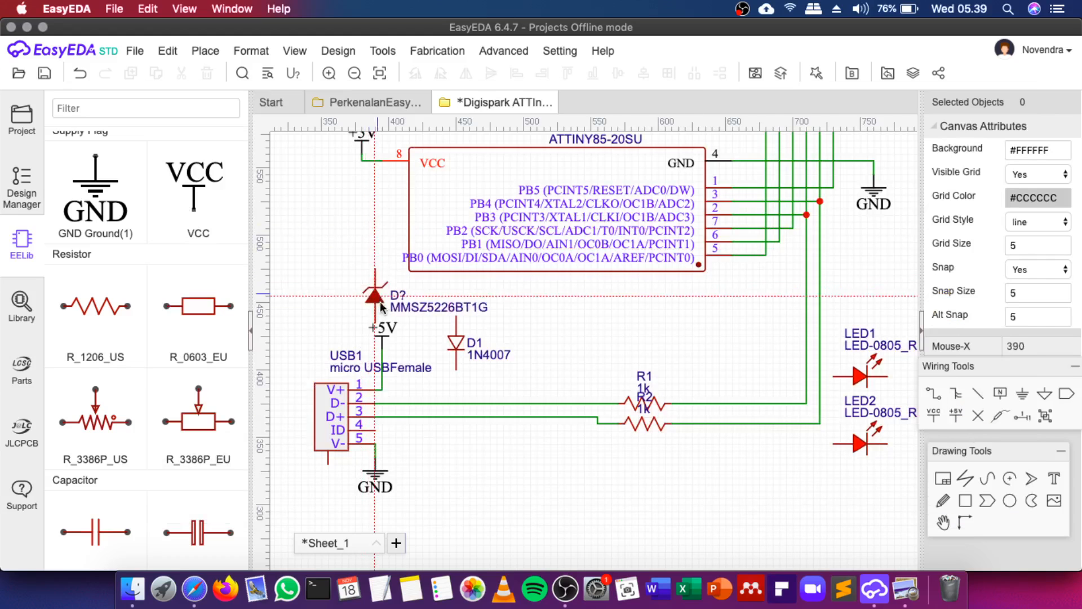
pyautogui.scroll(-2, 410, 314)
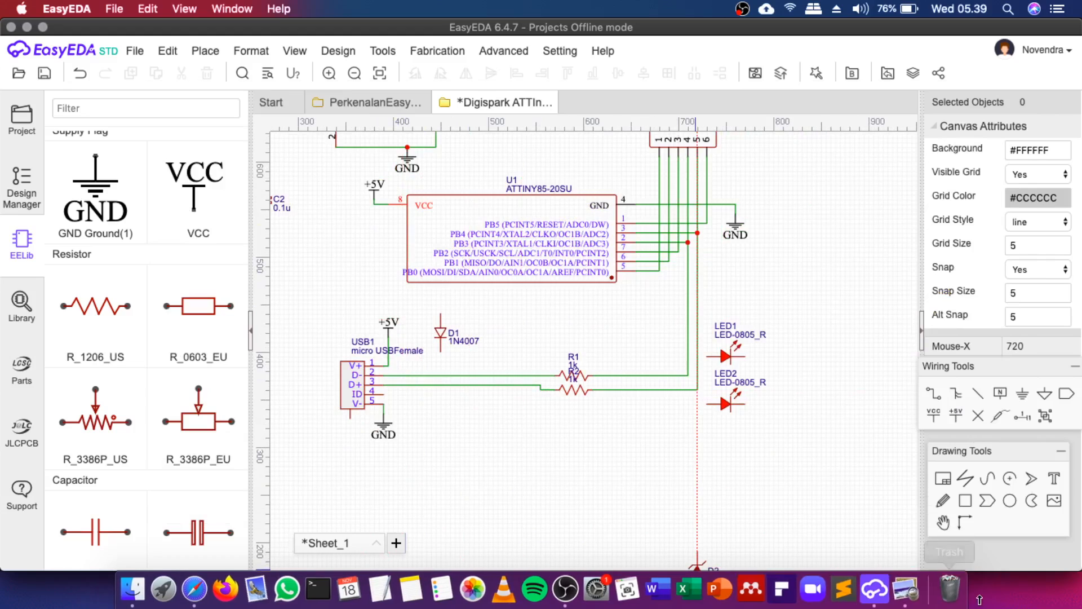
pyautogui.click(905, 592)
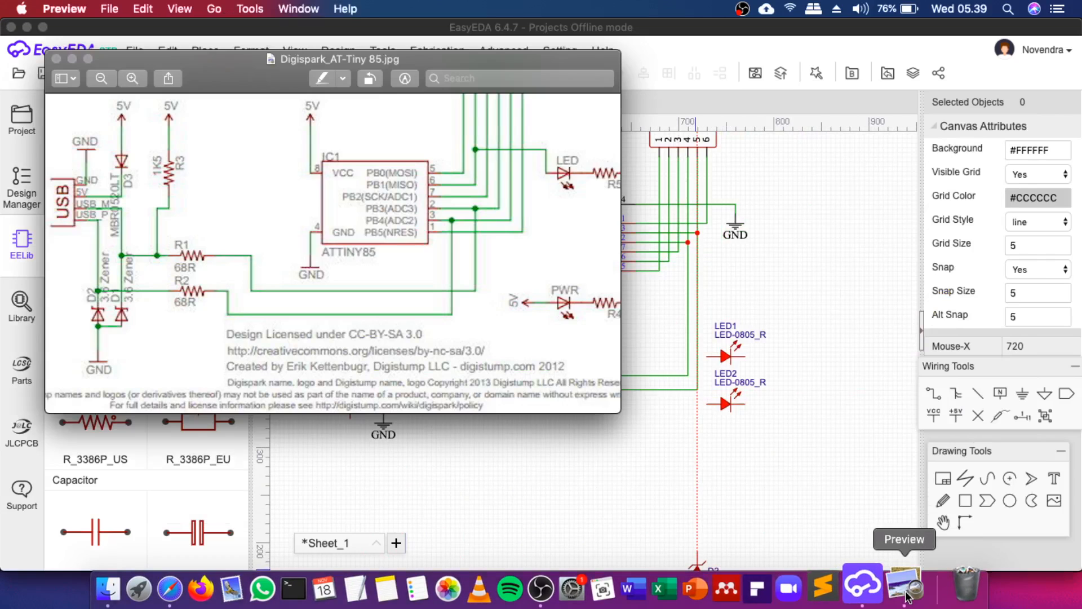
pyautogui.click(853, 558)
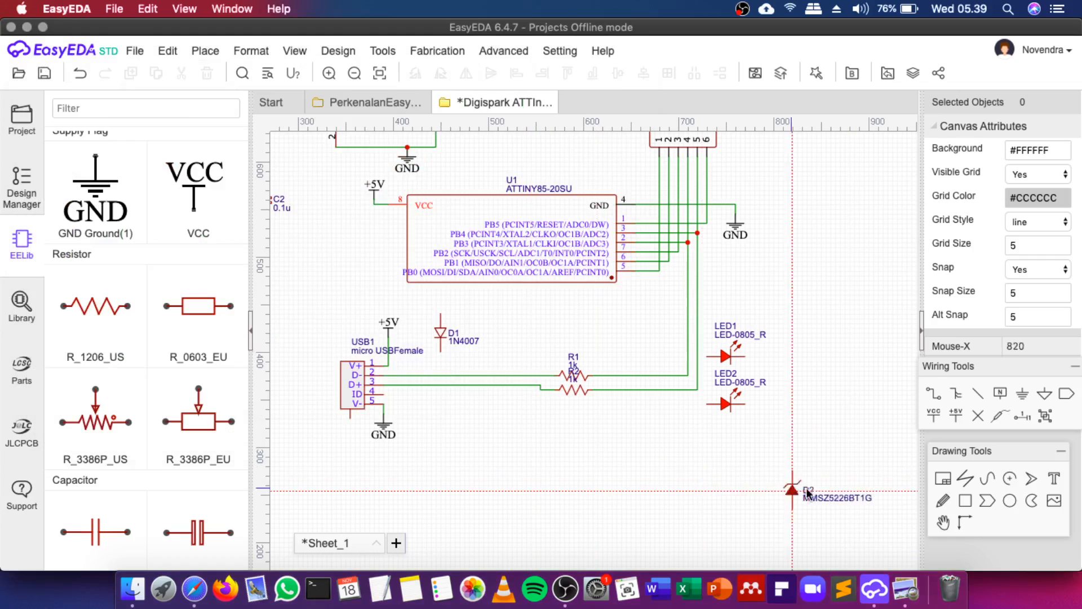
pyautogui.scroll(2, 426, 446)
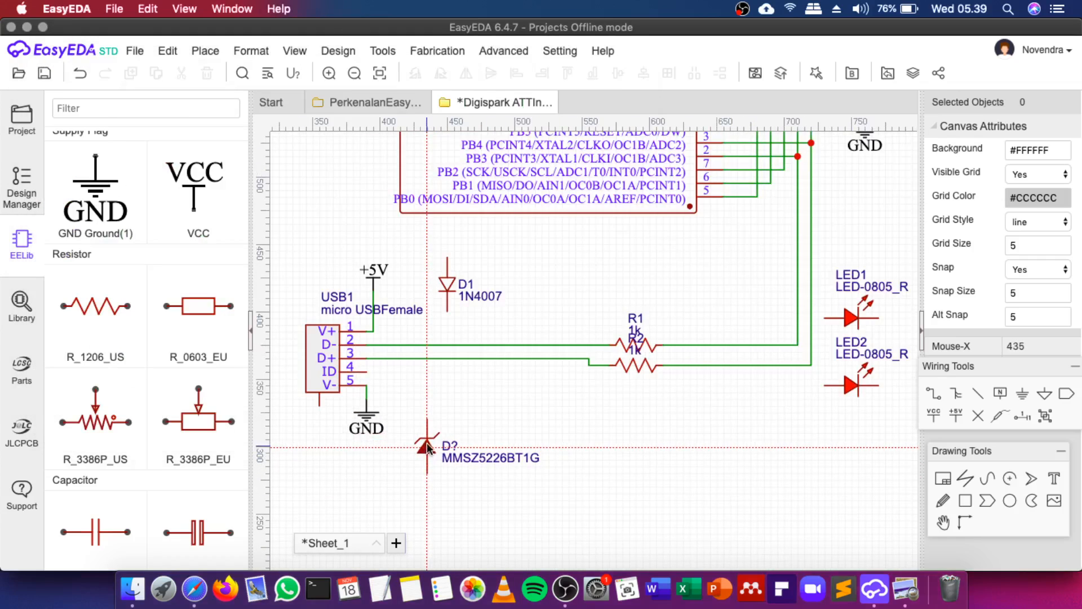
pyautogui.click(428, 443)
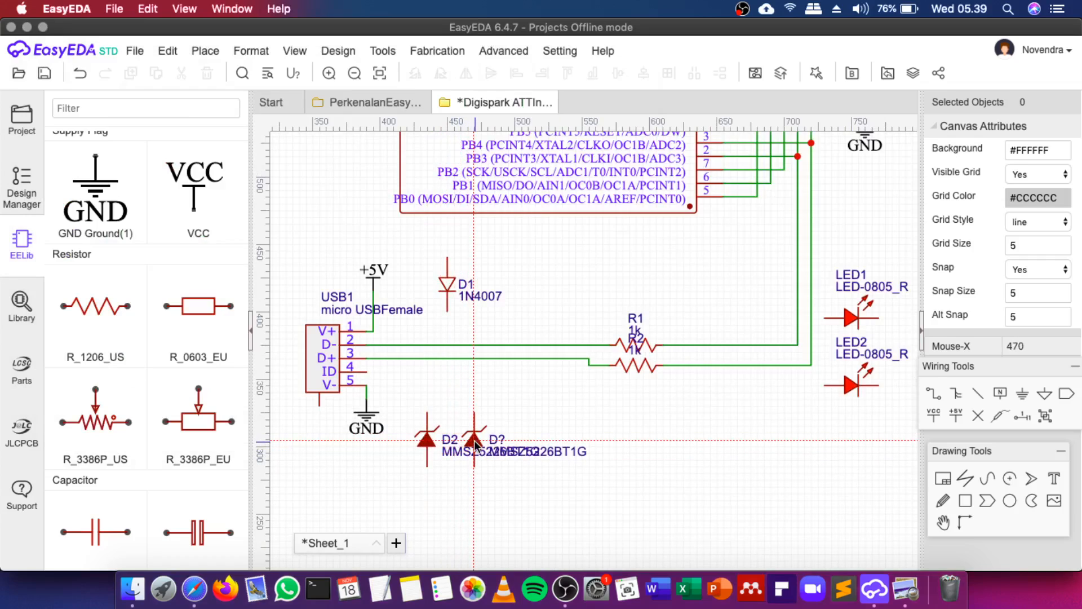
pyautogui.click(475, 445)
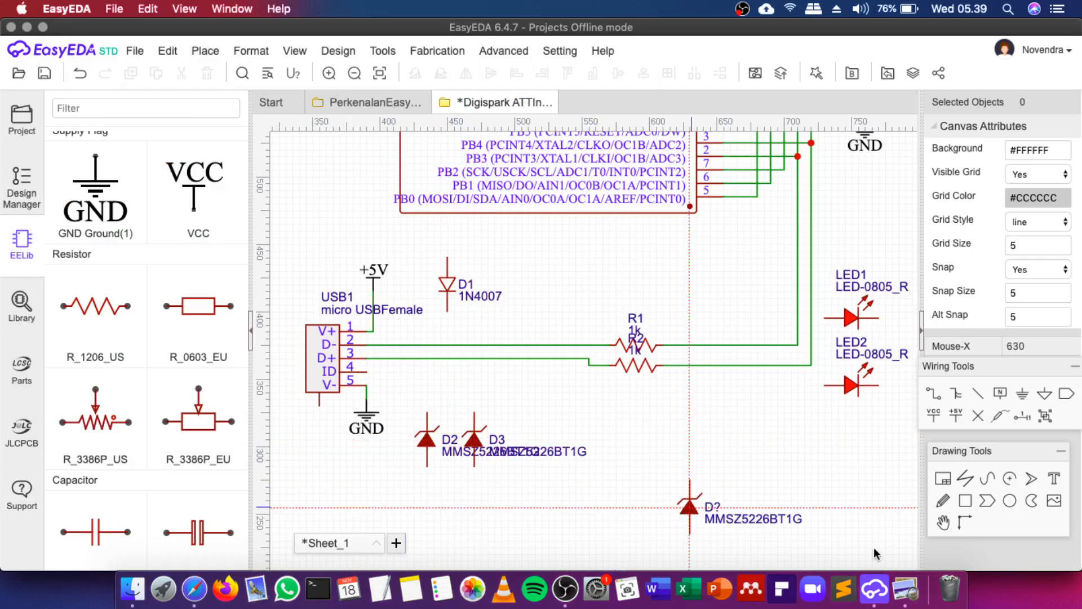
# Consult the reference schematic in Preview, close its window, and end the zener diode placement in EasyEDA
pyautogui.click(909, 589)
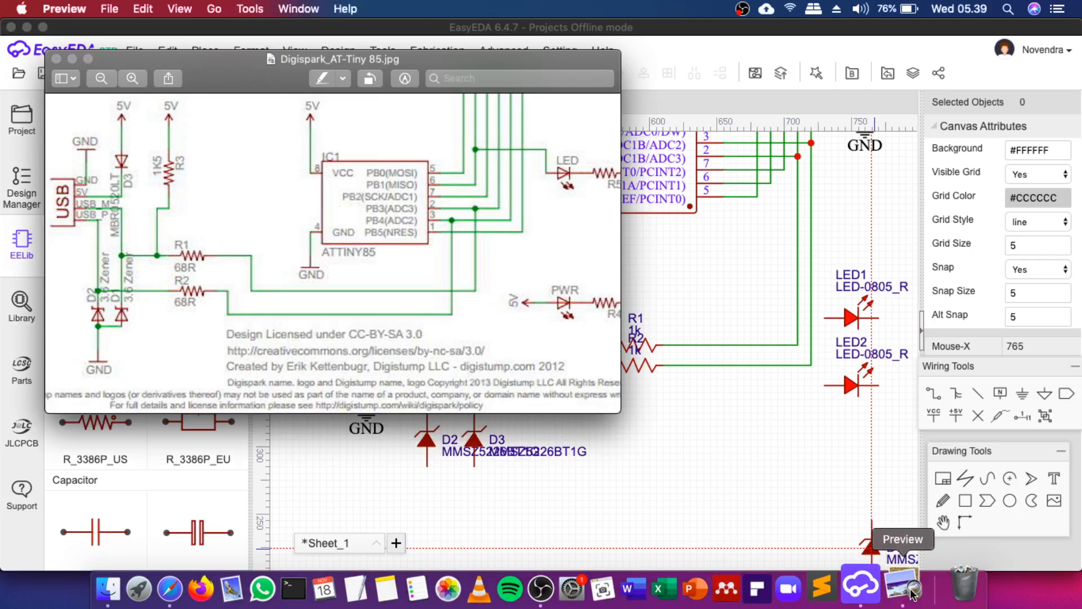
pyautogui.click(57, 59)
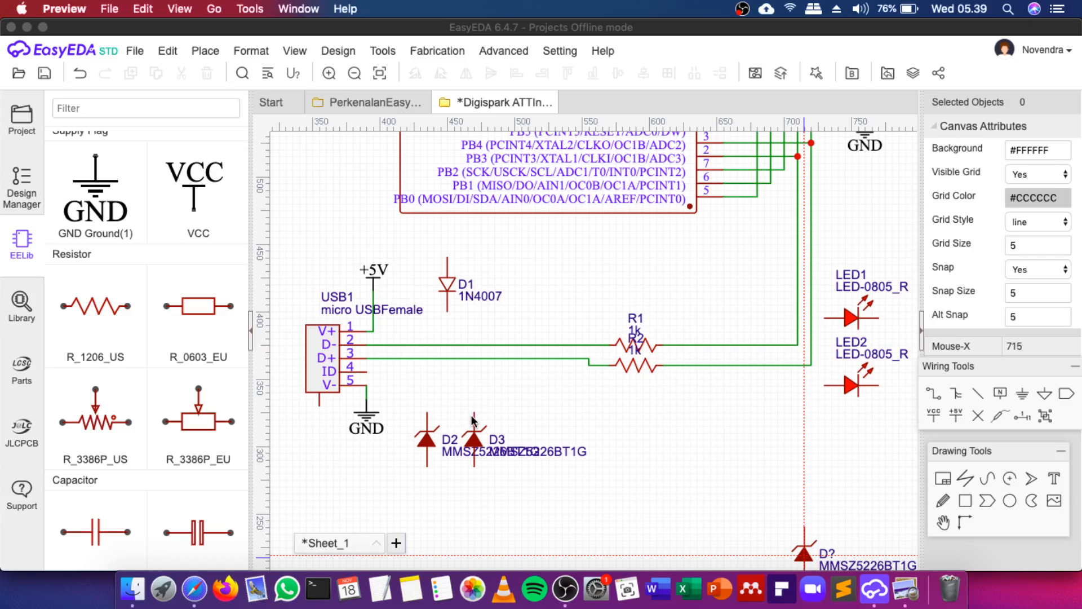
pyautogui.click(426, 412)
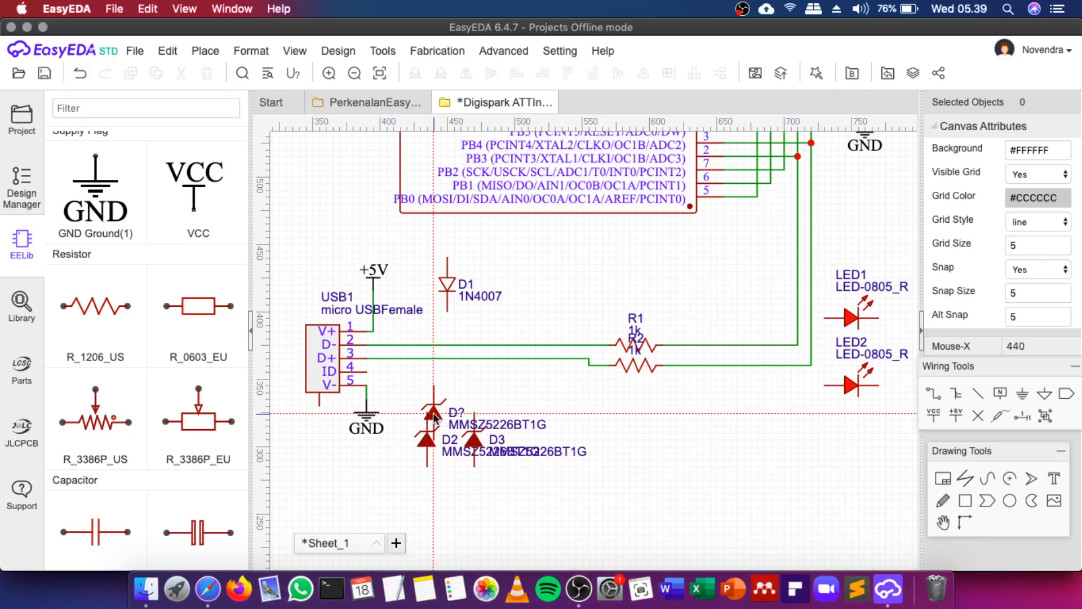
pyautogui.press('Escape')
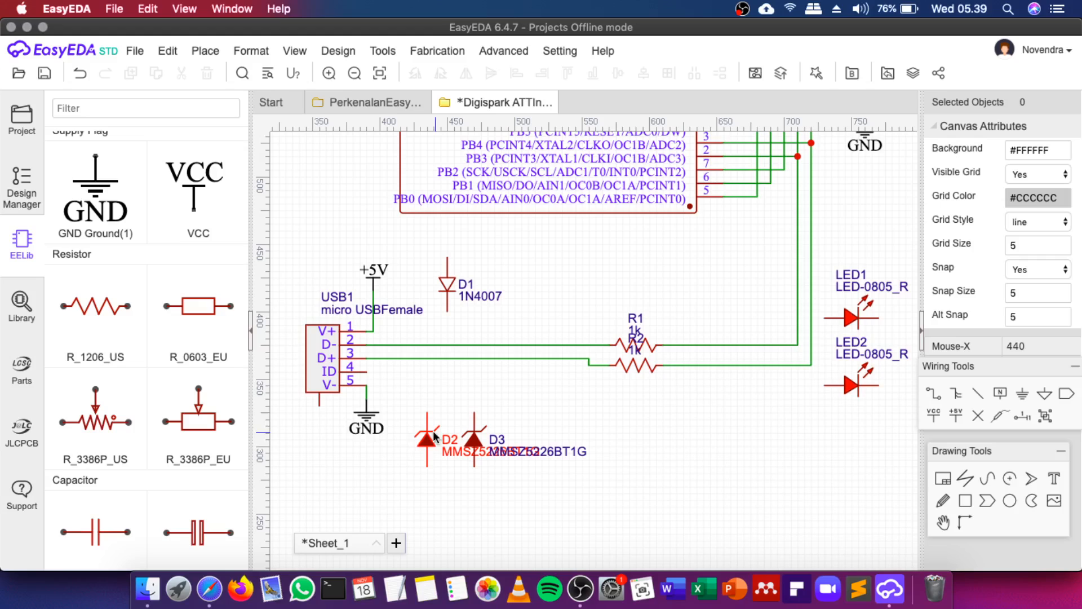
# Move USB1's GND symbol further down and shift zener diodes D2 and D3 left, closer to the ground line
pyautogui.moveTo(367, 417); pyautogui.dragTo(366, 500)
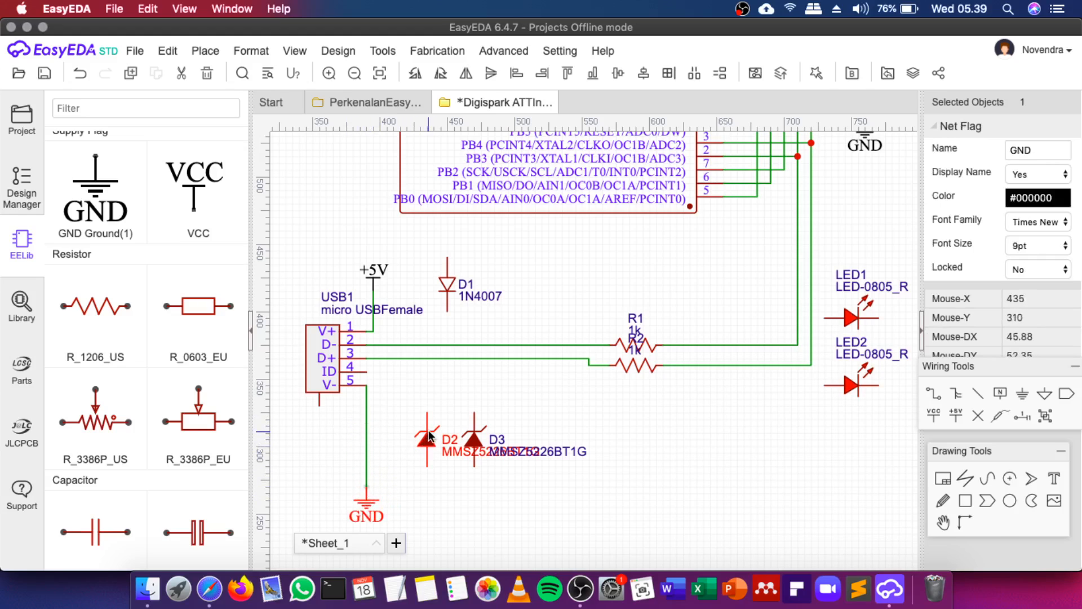
pyautogui.moveTo(429, 435); pyautogui.dragTo(397, 425)
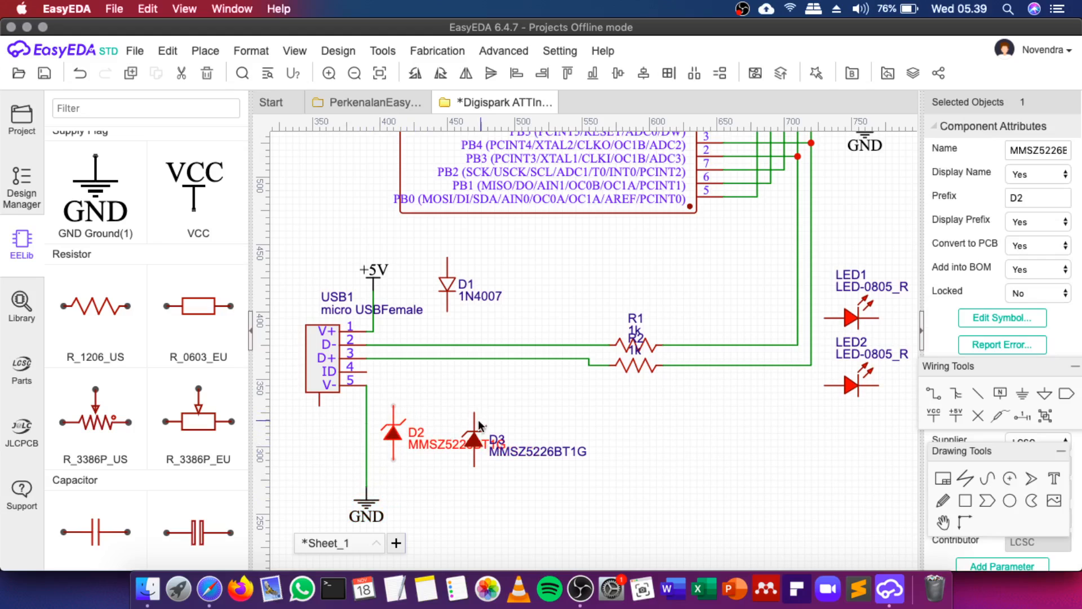
pyautogui.moveTo(479, 425); pyautogui.dragTo(433, 420)
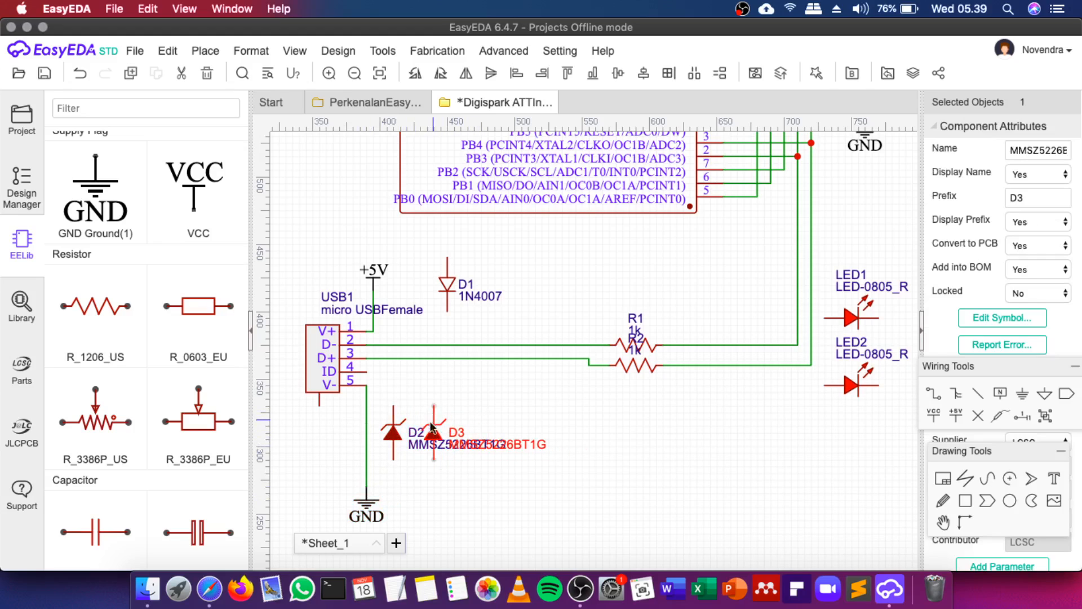
# Wire the lower end of zener diode D2 to USB1's ground line just above the GND symbol
pyautogui.click(392, 460)
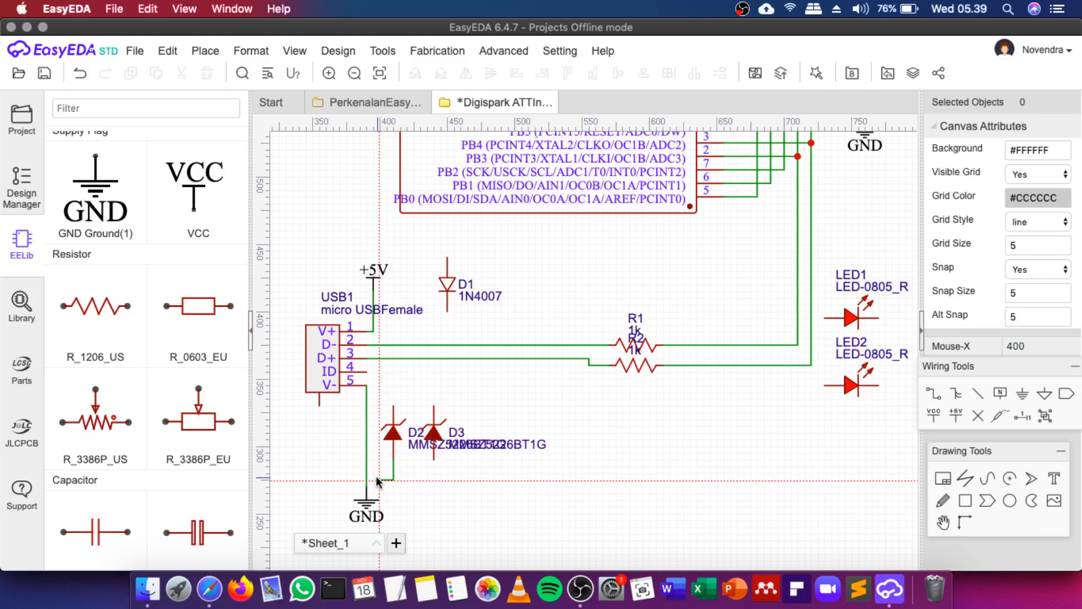
pyautogui.click(365, 474)
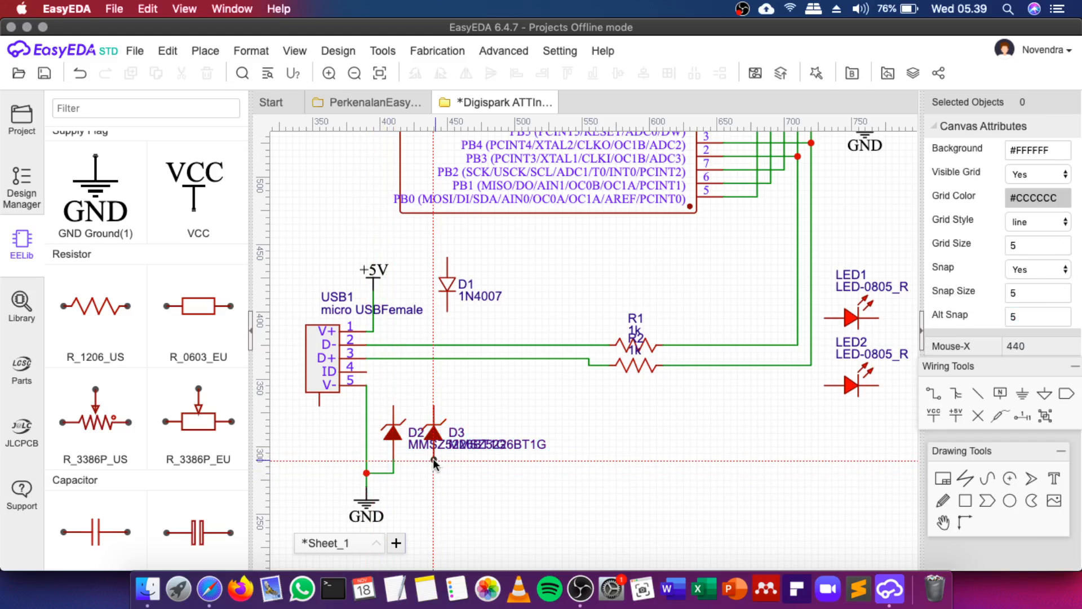
# Wire D3's lower end to the ground line, and the upper ends of D2 and D3 to USB1's D- and D+ lines respectively
pyautogui.click(388, 472)
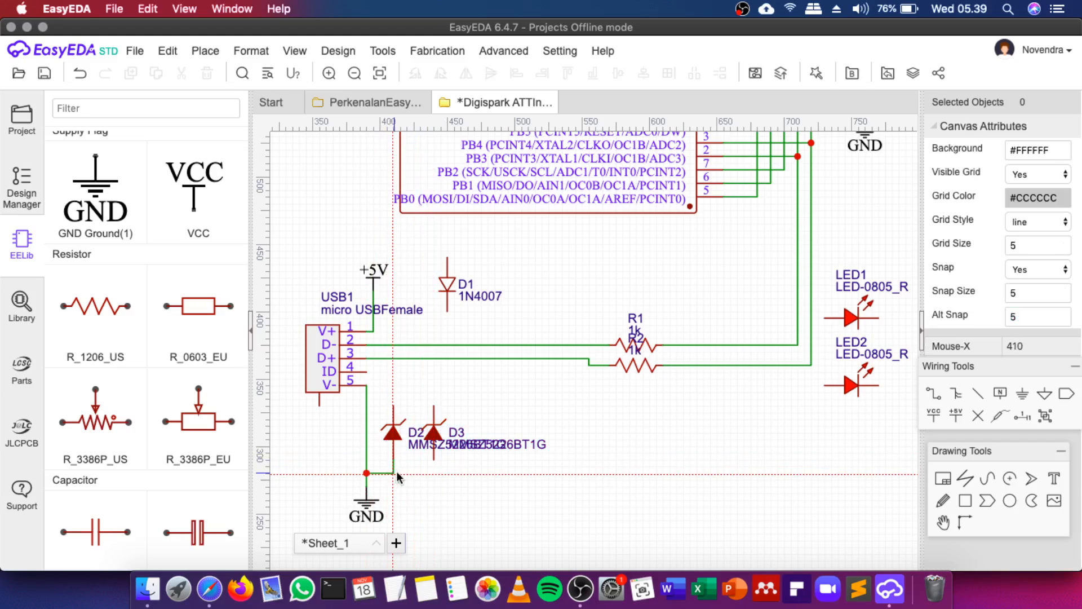
pyautogui.click(434, 459)
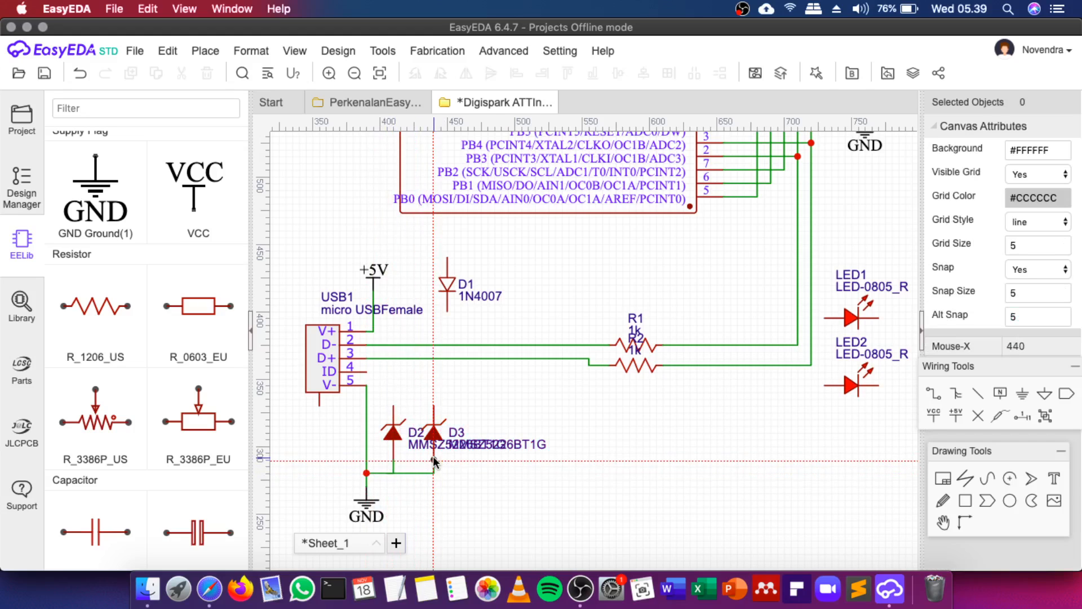
pyautogui.click(393, 407)
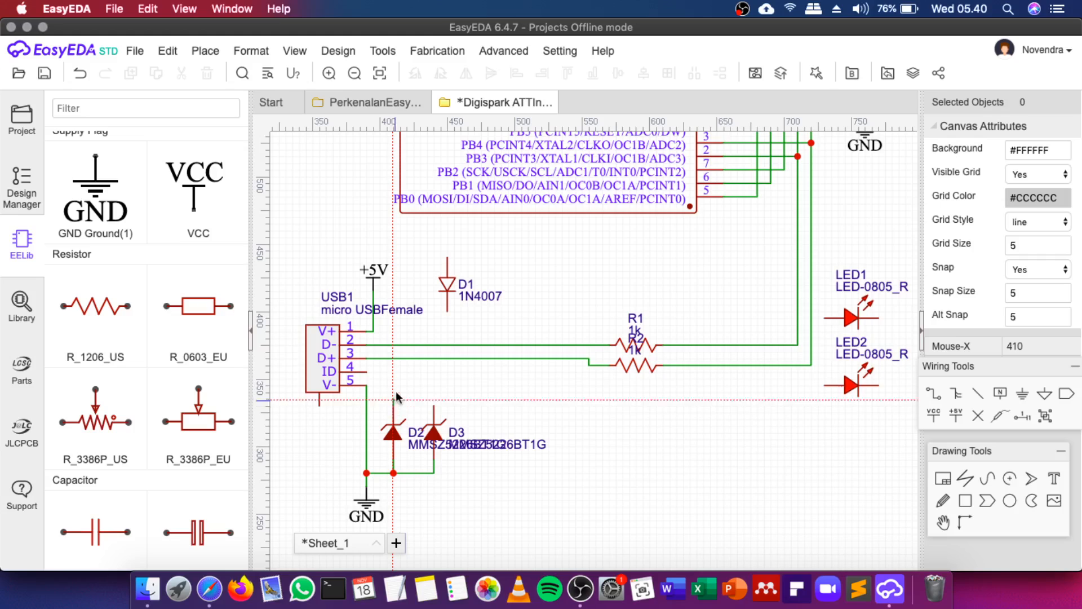
pyautogui.click(392, 345)
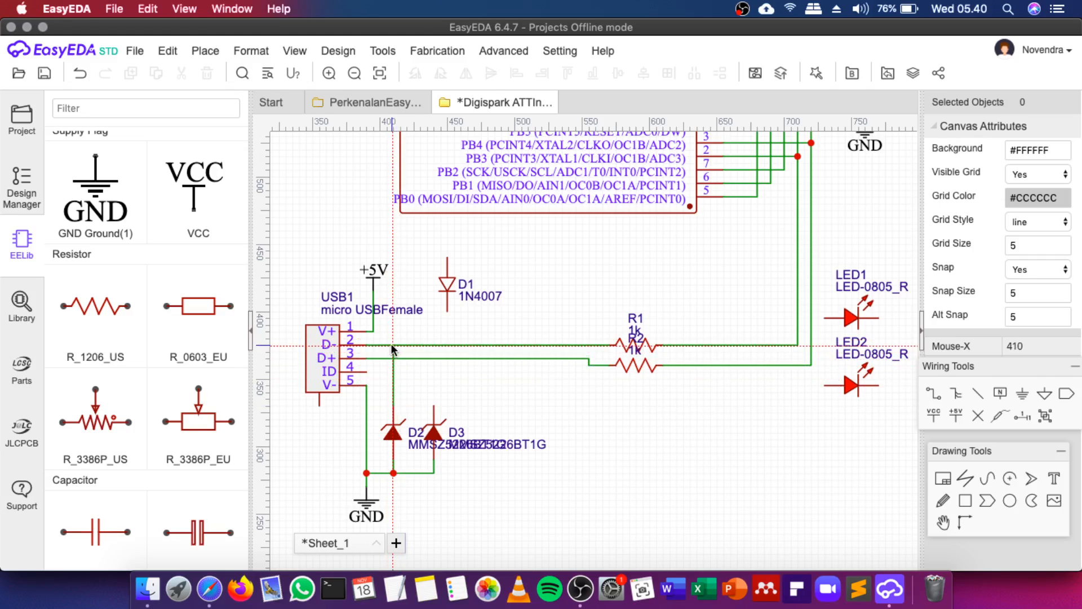
pyautogui.click(434, 406)
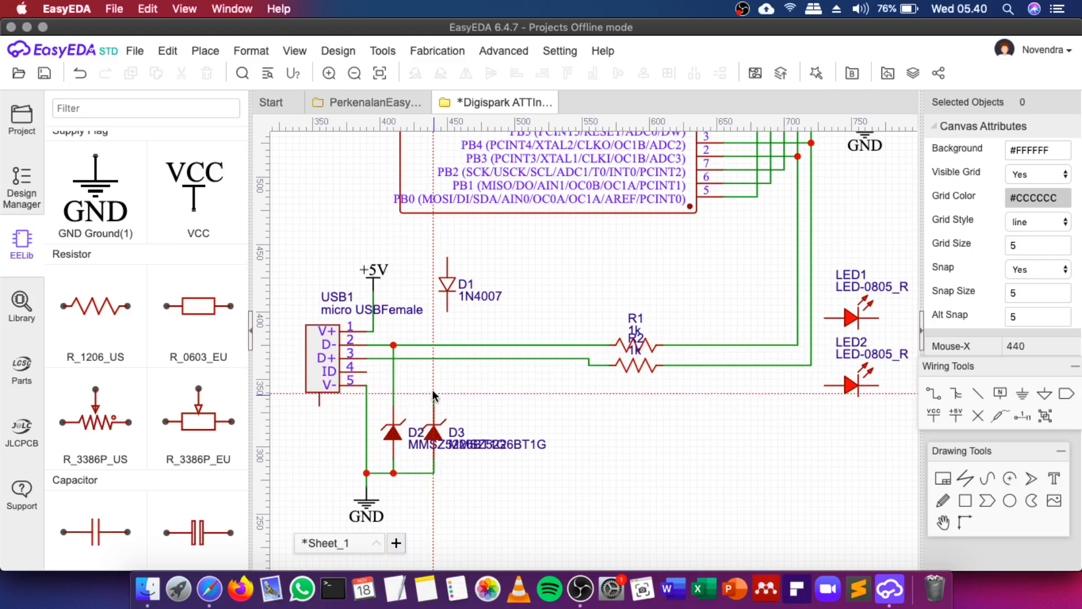
pyautogui.click(435, 357)
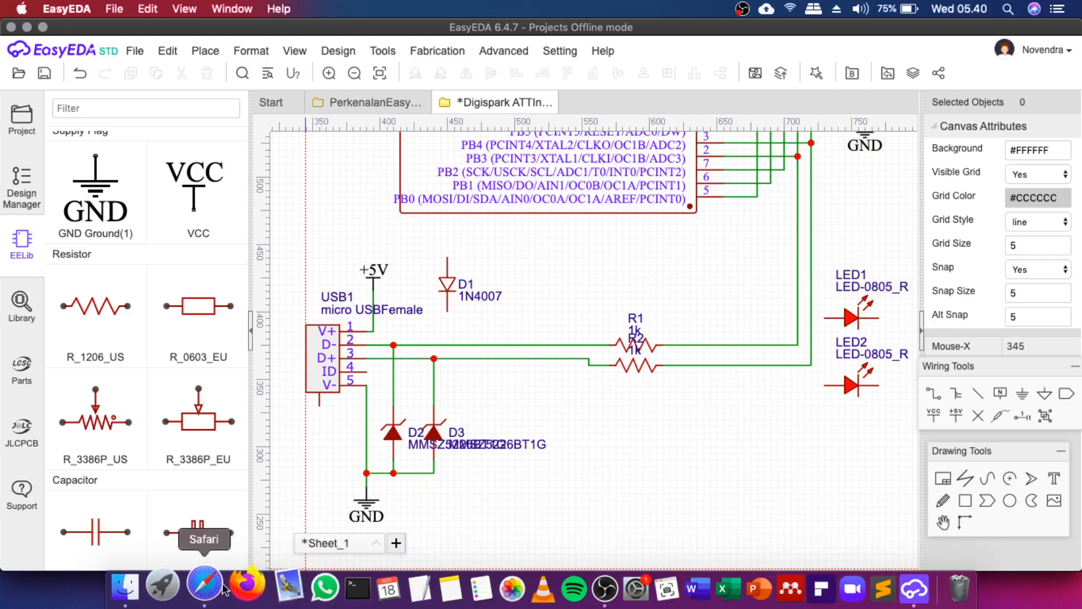
# Consult the reference image Digispark_AT-Tiny 85.jpg in Preview, close its window, and return to EasyEDA
pyautogui.click(138, 586)
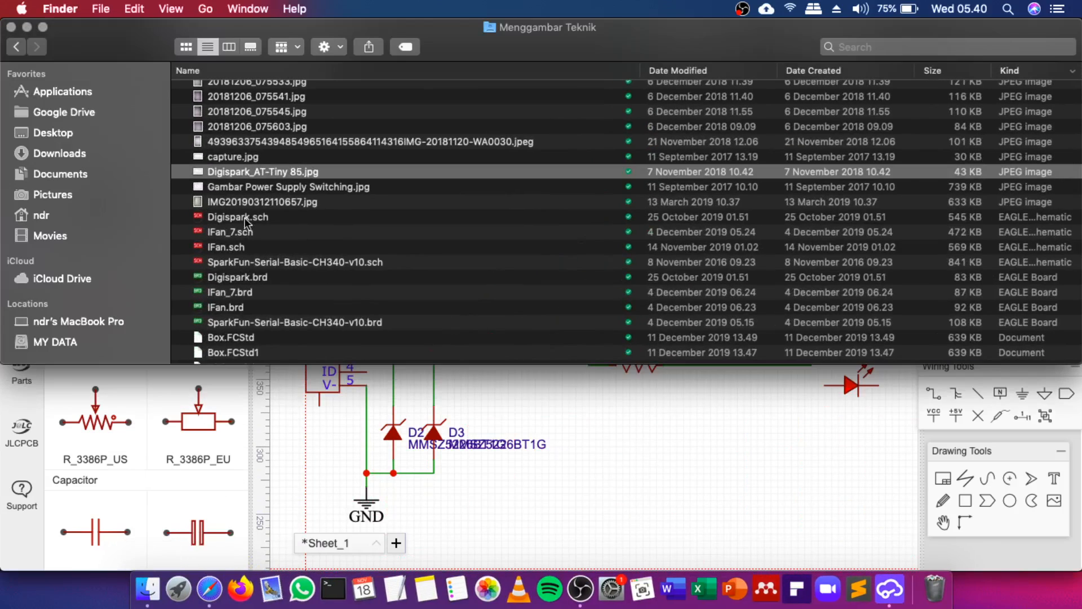
pyautogui.doubleClick(239, 172)
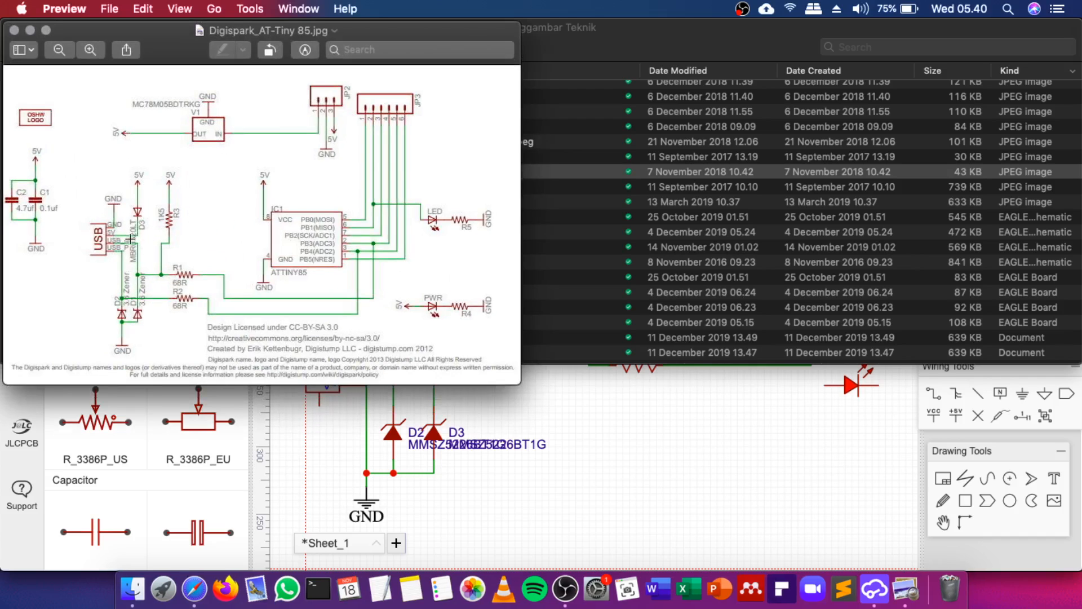
pyautogui.click(14, 30)
pyautogui.click(587, 408)
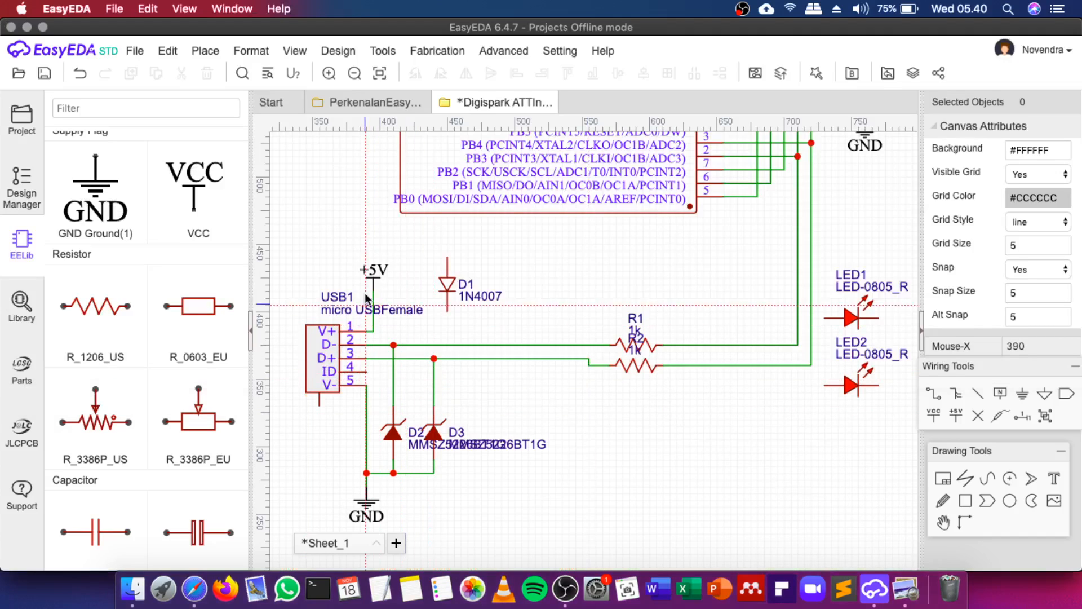
# Delete the wire between USB1's V+ pin and +5V, and place D1 horizontally beside V+ with the +5V symbol above its far end
pyautogui.click(373, 329)
pyautogui.press('Delete')
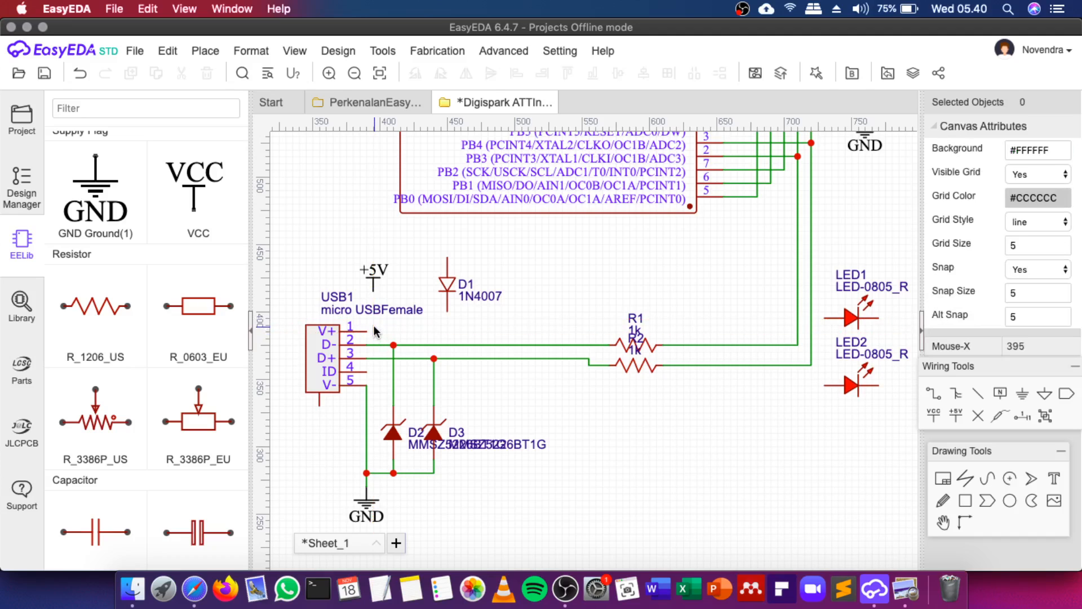
pyautogui.moveTo(442, 279); pyautogui.dragTo(473, 272)
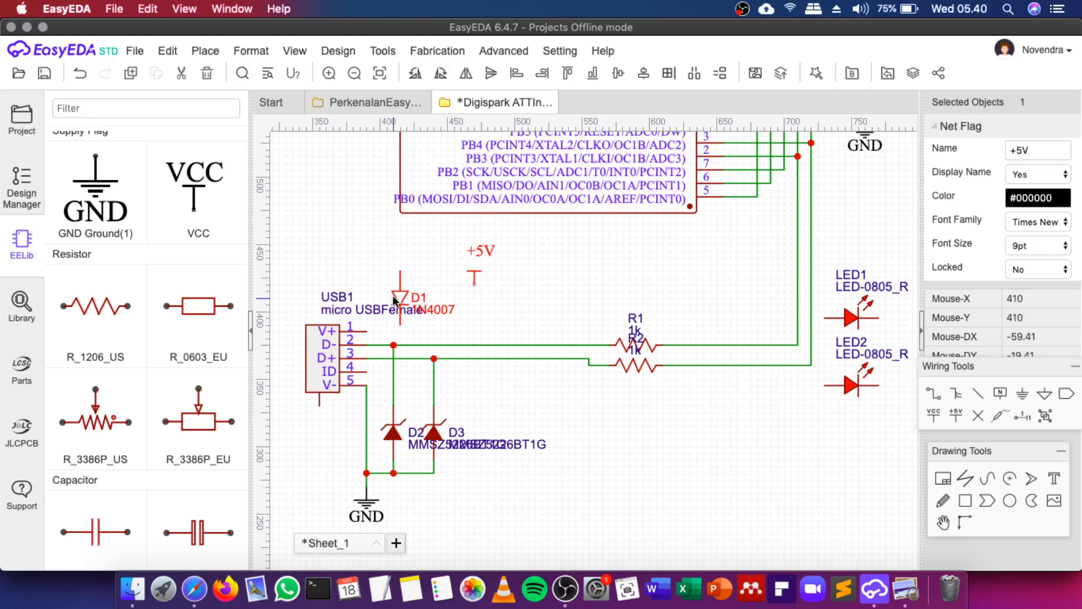
pyautogui.click(396, 295)
pyautogui.press('space')
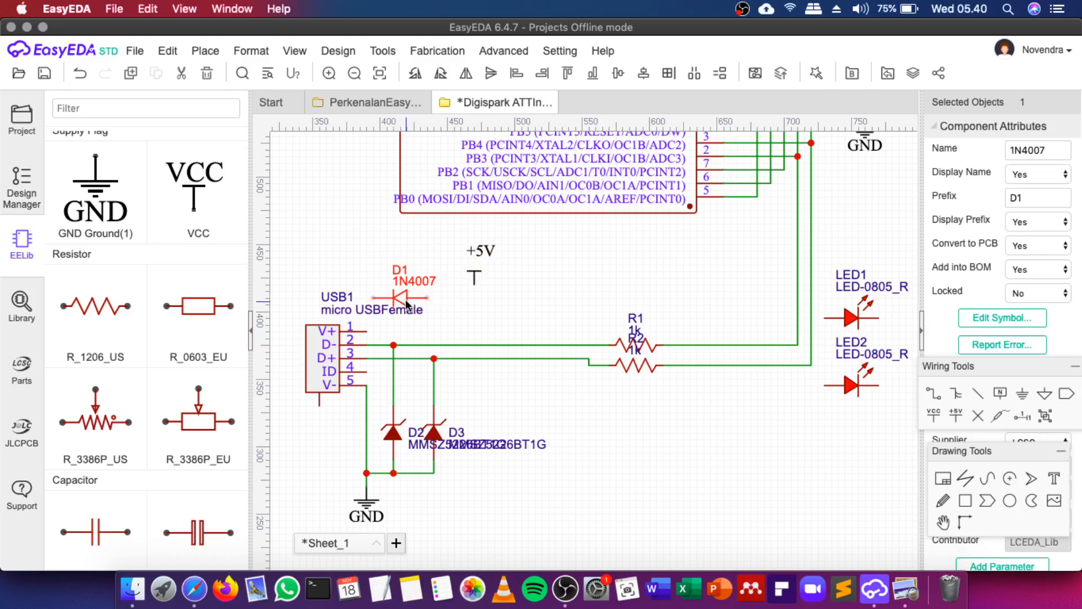
pyautogui.moveTo(404, 298); pyautogui.dragTo(417, 333)
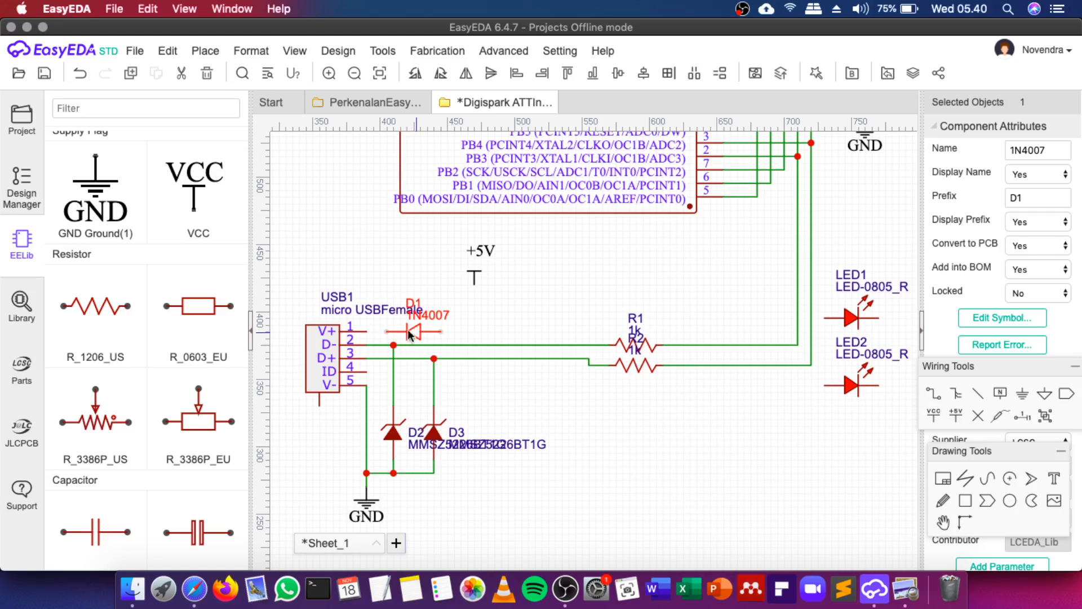
pyautogui.moveTo(474, 276); pyautogui.dragTo(450, 301)
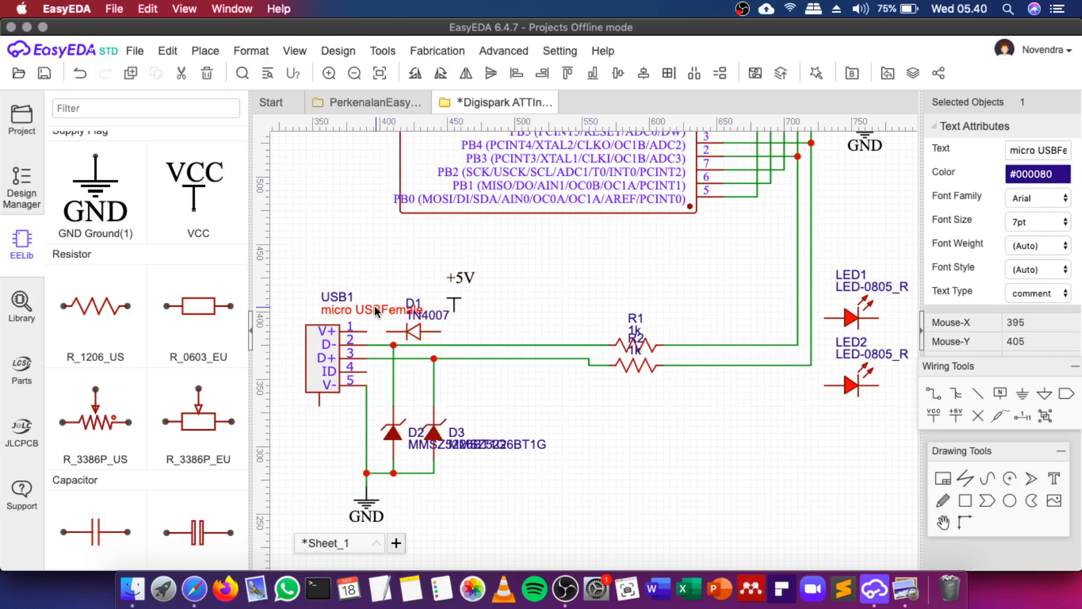
# Move USB1's labels left, clear of D1, and wire the V+ pin through D1 to the +5V symbol
pyautogui.moveTo(374, 306); pyautogui.dragTo(306, 291)
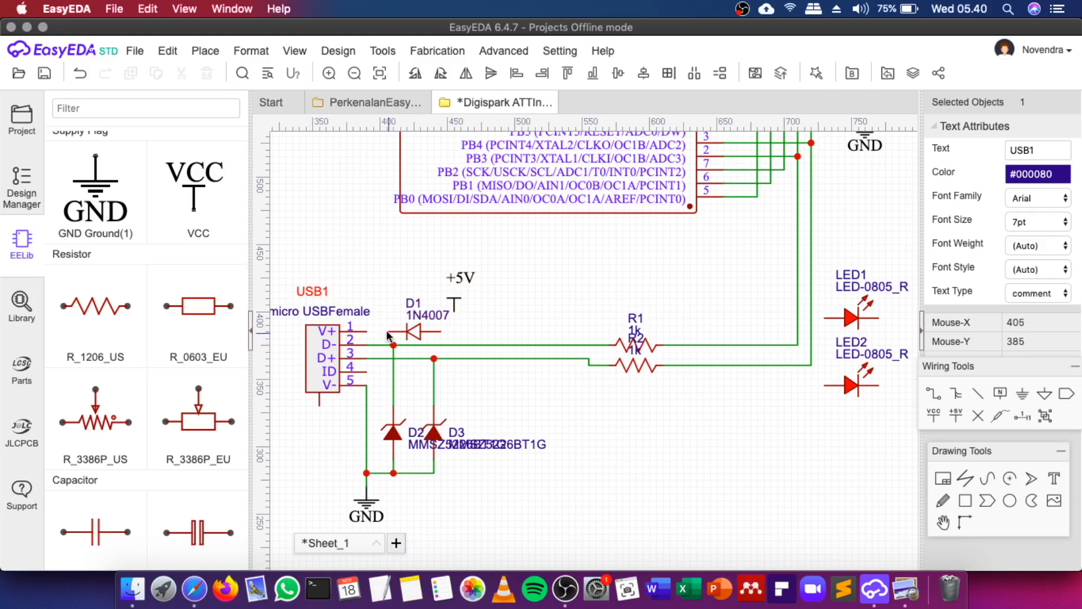
pyautogui.press('w')
pyautogui.click(453, 314)
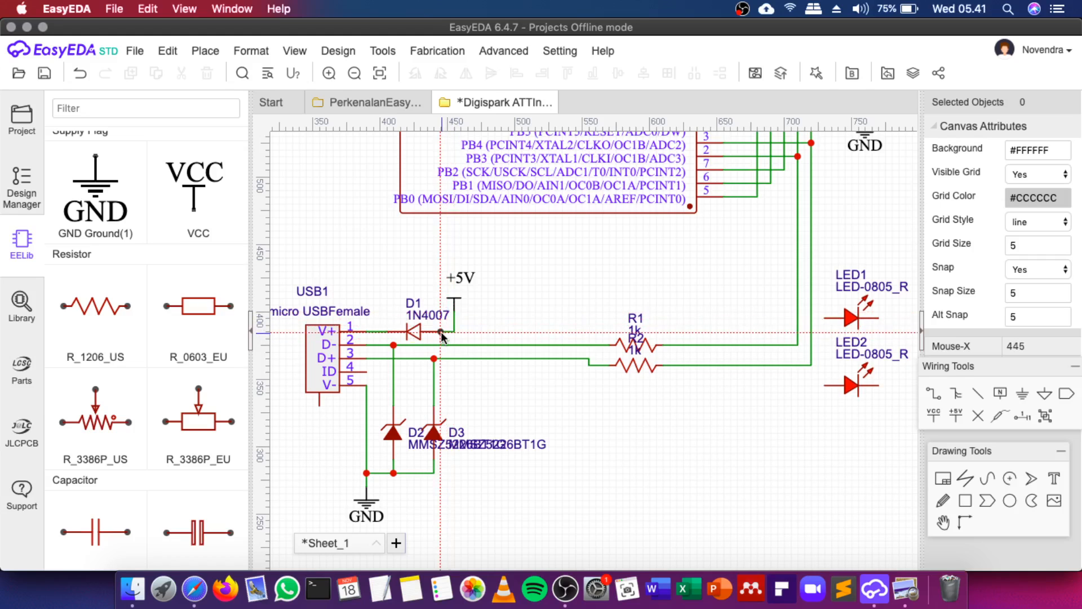
pyautogui.click(448, 335)
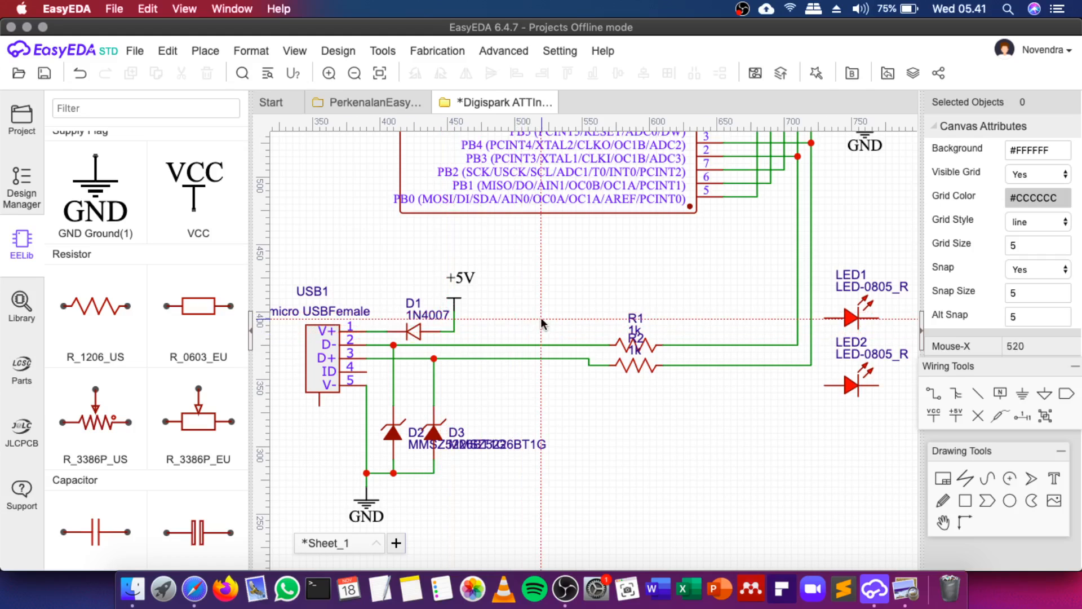
# Check the LED connections in the reference schematic in Preview, and return to EasyEDA
pyautogui.scroll(-2, 540, 316)
pyautogui.scroll(-3, 557, 288)
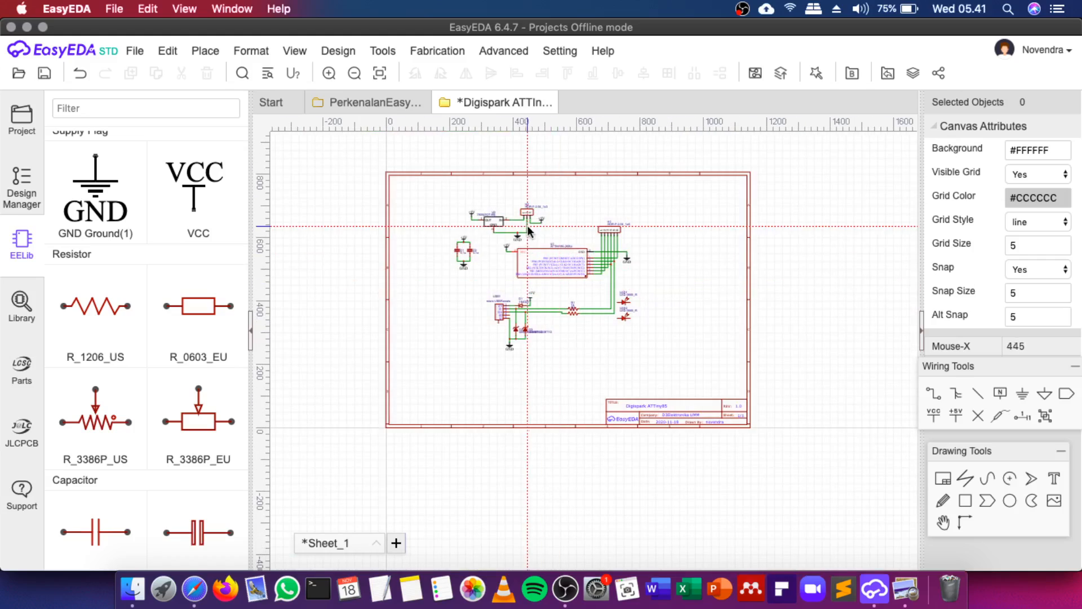
pyautogui.scroll(3, 528, 259)
pyautogui.scroll(1, 484, 353)
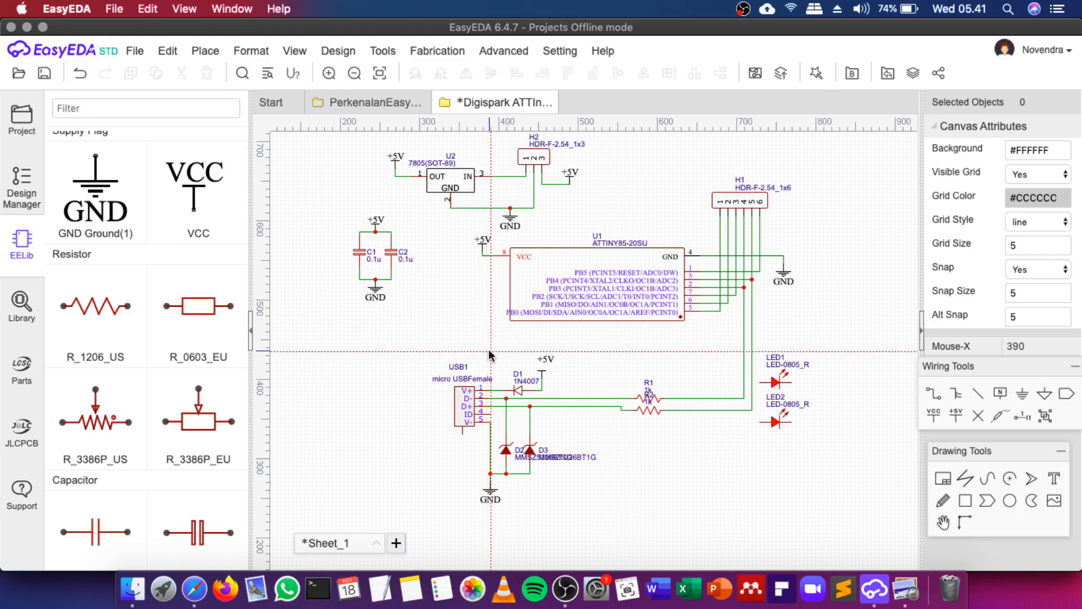
pyautogui.scroll(2, 772, 427)
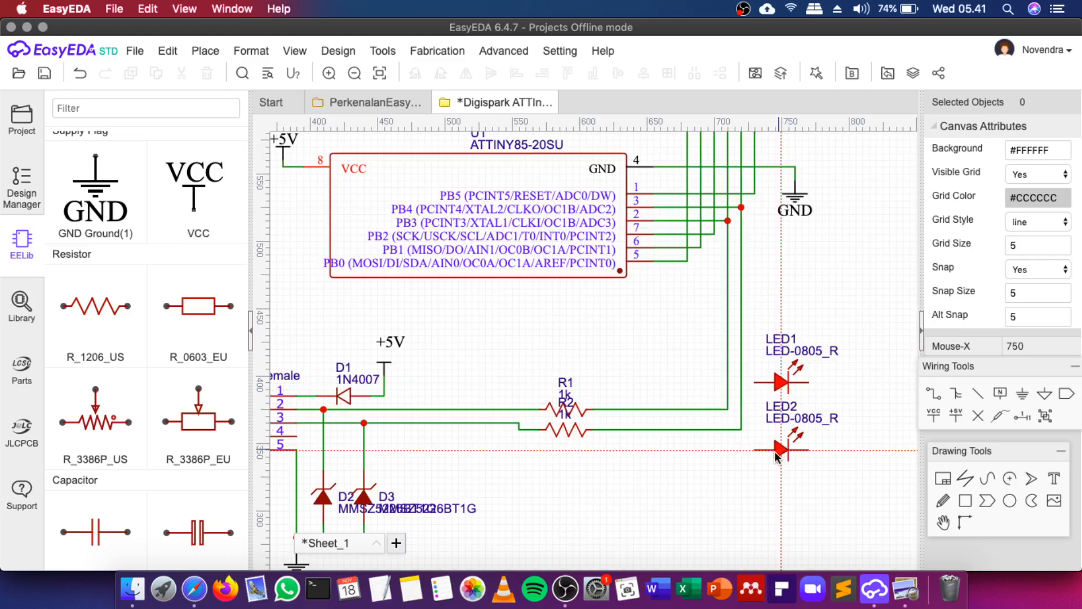
pyautogui.click(754, 476)
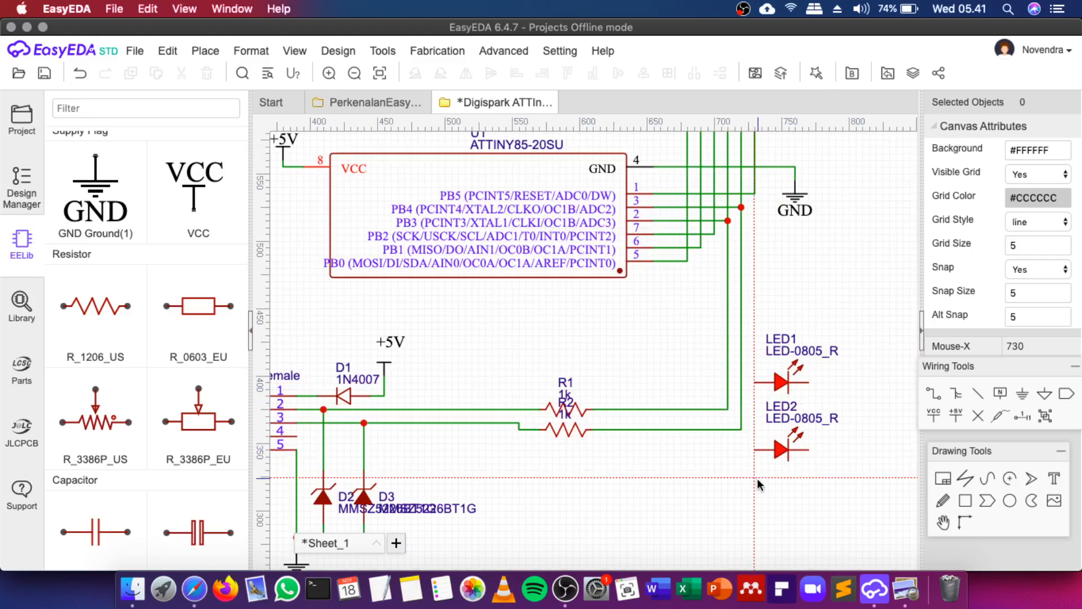
pyautogui.click(896, 588)
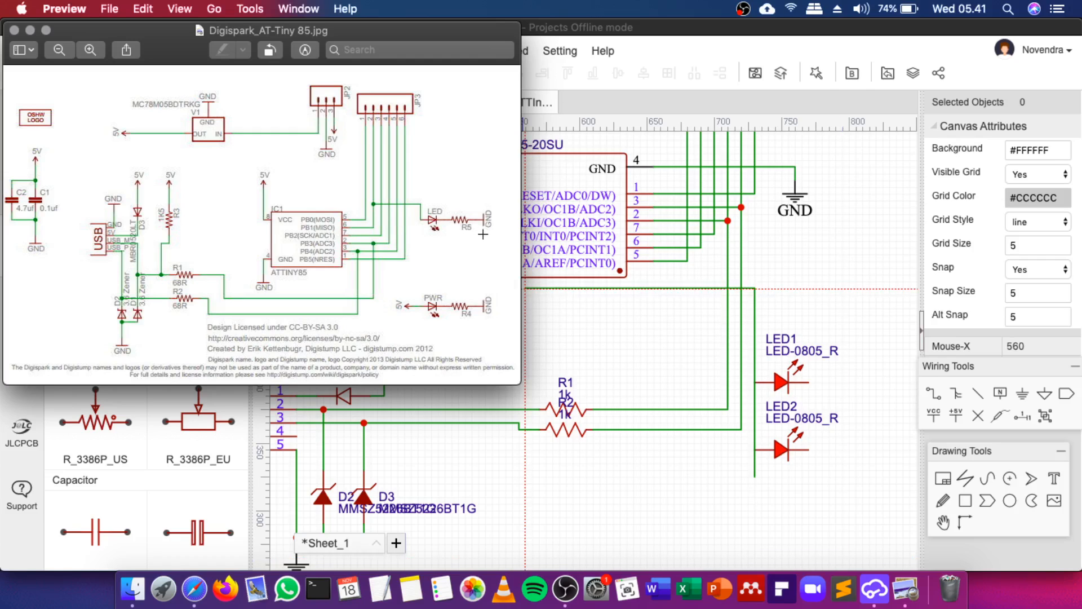
pyautogui.click(31, 30)
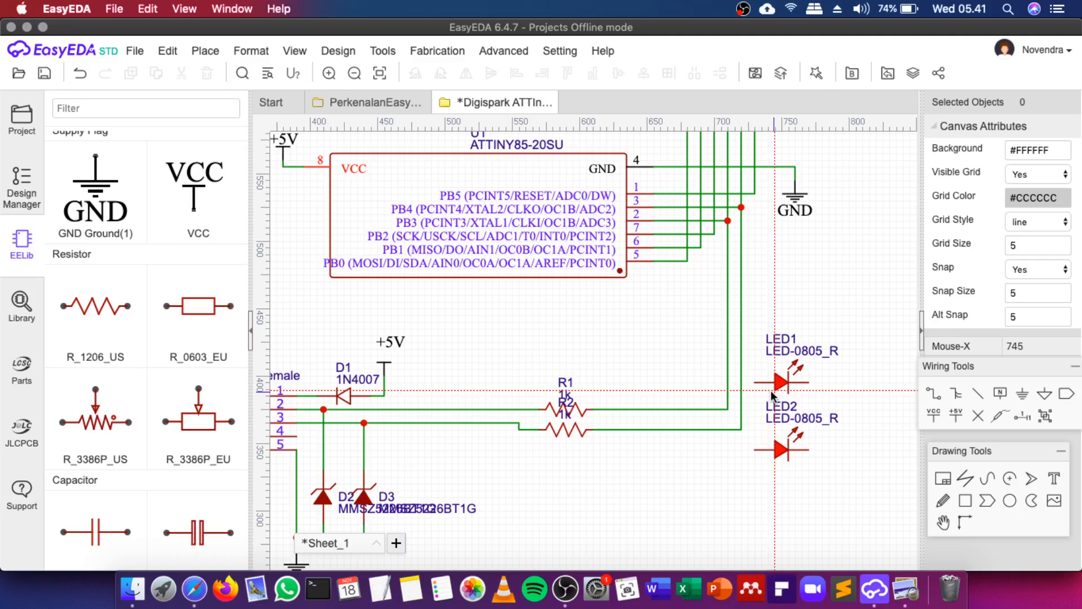
# Move LED1 up to the right of U1, level with its PB1 pin and just below the GND symbol
pyautogui.click(776, 381)
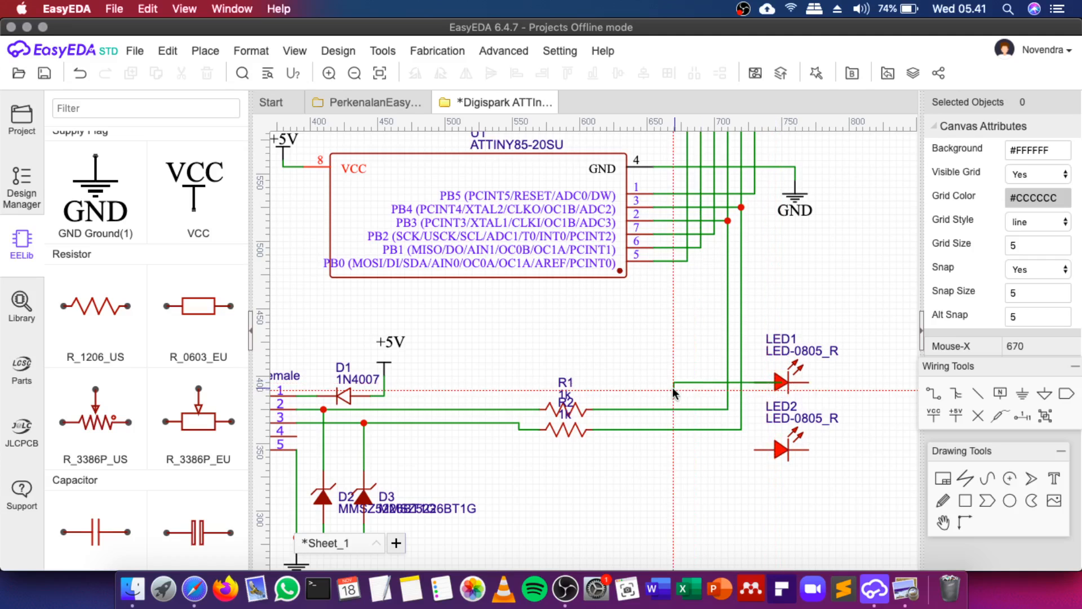
pyautogui.scroll(-2, 673, 385)
pyautogui.scroll(2, 754, 369)
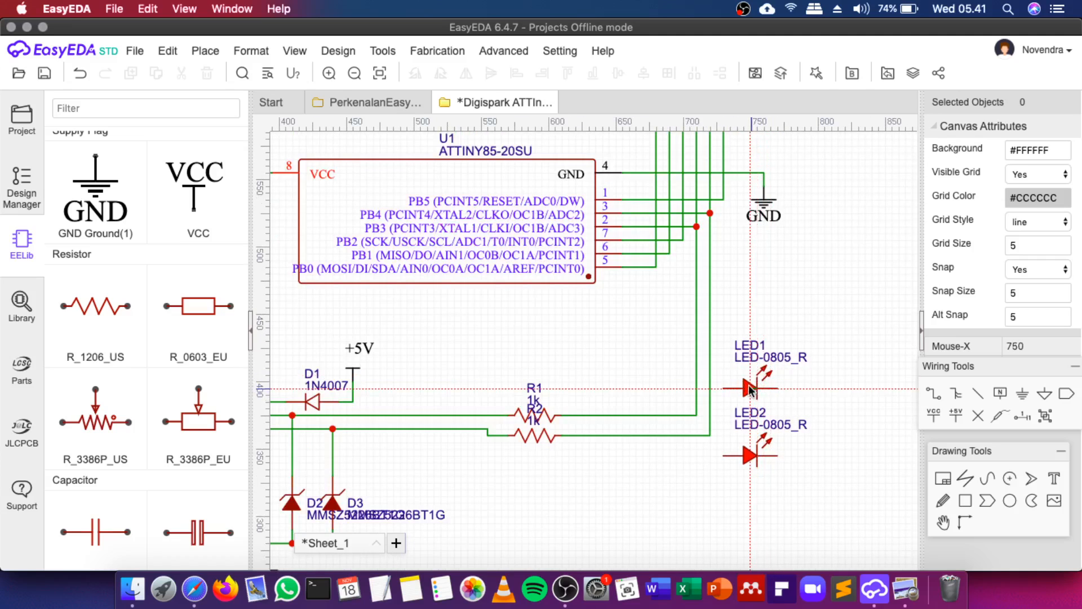
pyautogui.moveTo(750, 389); pyautogui.dragTo(810, 331)
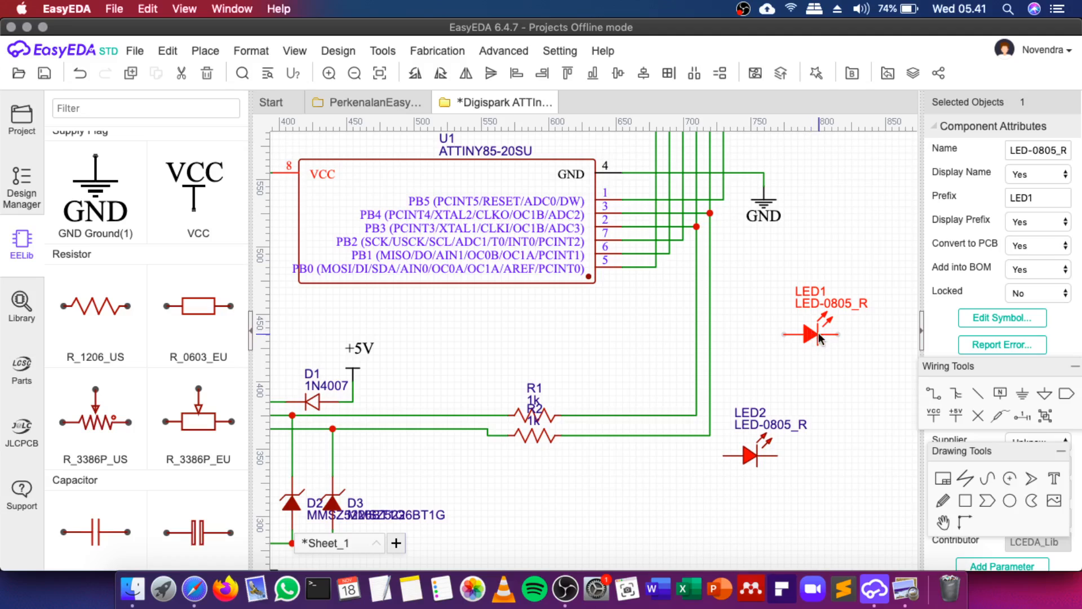
pyautogui.moveTo(814, 335); pyautogui.dragTo(795, 254)
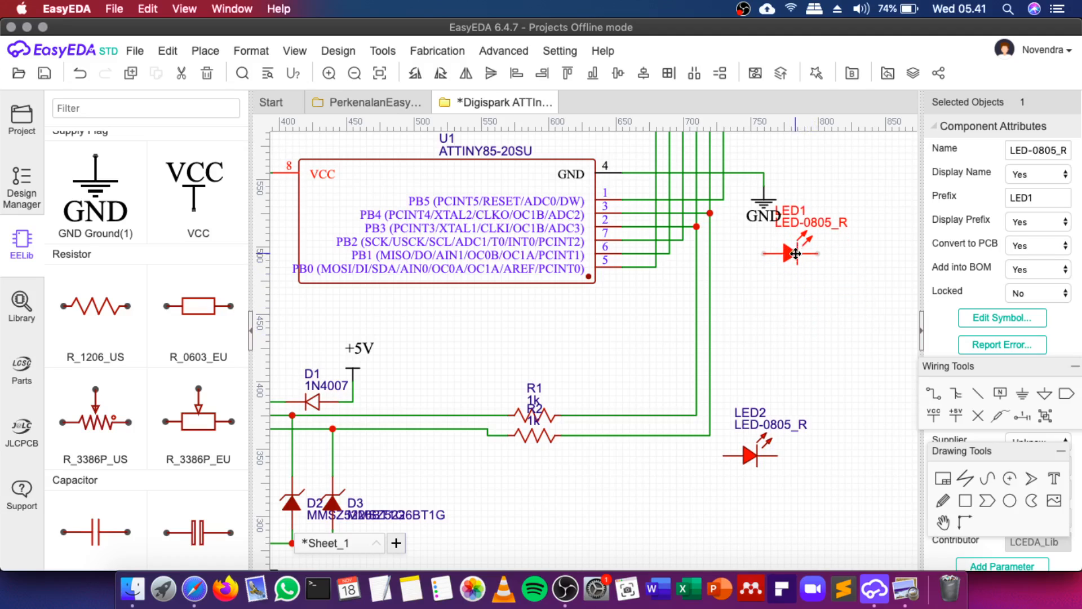
# Wire LED1's anode to the line coming from U1's PB1 pin
pyautogui.click(675, 258)
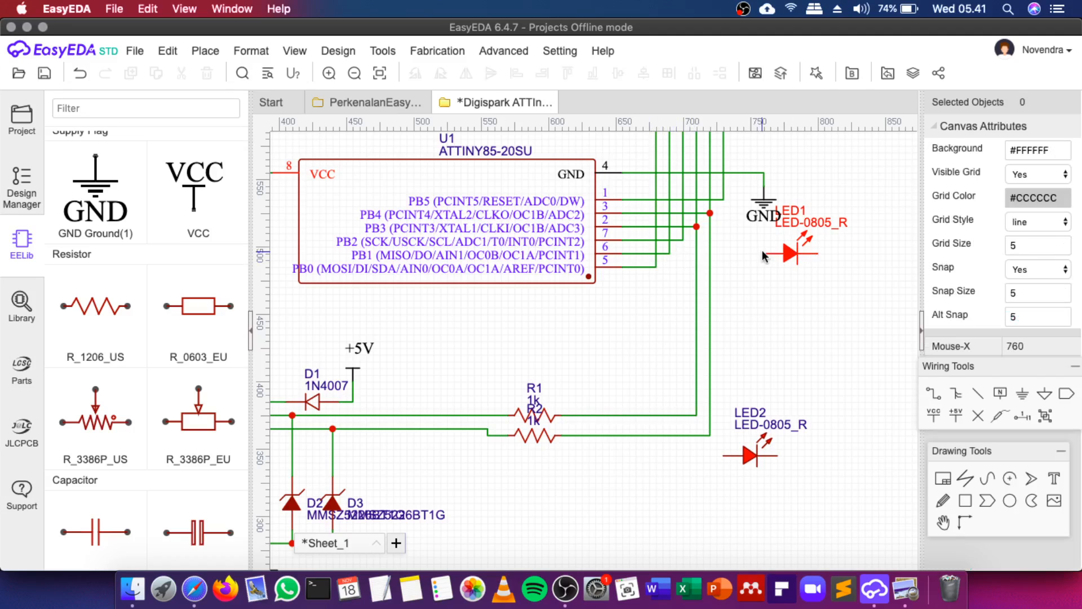
pyautogui.click(763, 255)
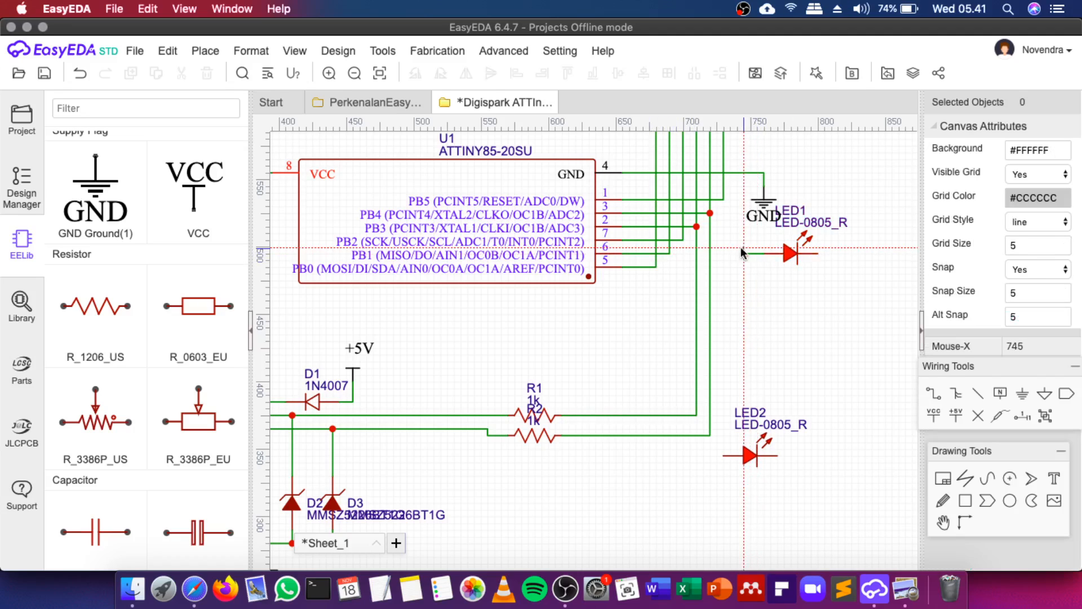
pyautogui.click(669, 253)
# Place one R_1206_US 1k resistor to the right of LED1, in line with it, and end the placement
pyautogui.scroll(-2, 822, 388)
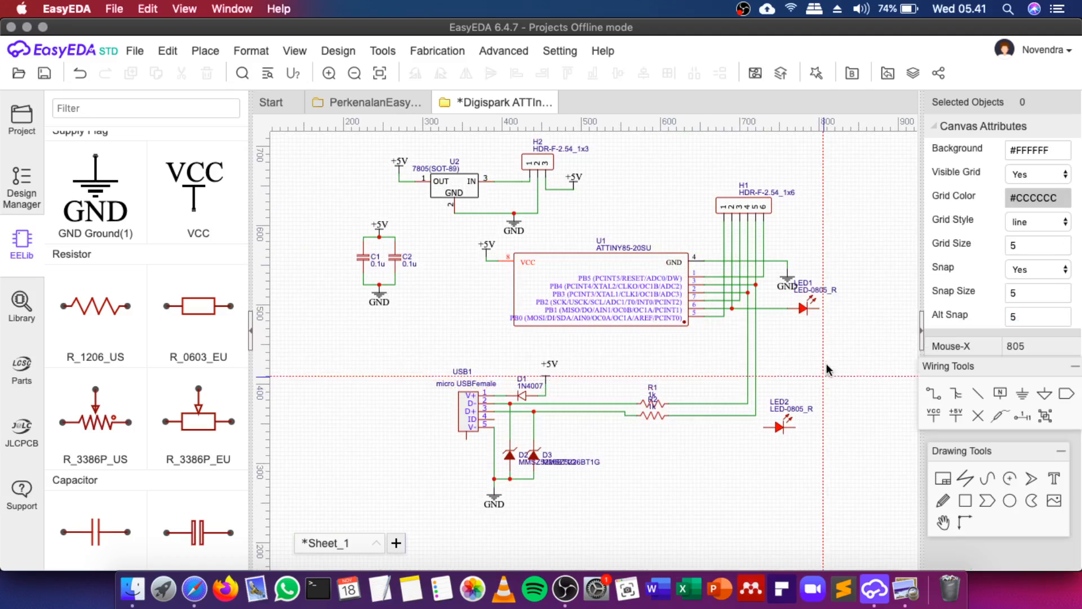
pyautogui.scroll(1, 866, 294)
pyautogui.scroll(1, 866, 292)
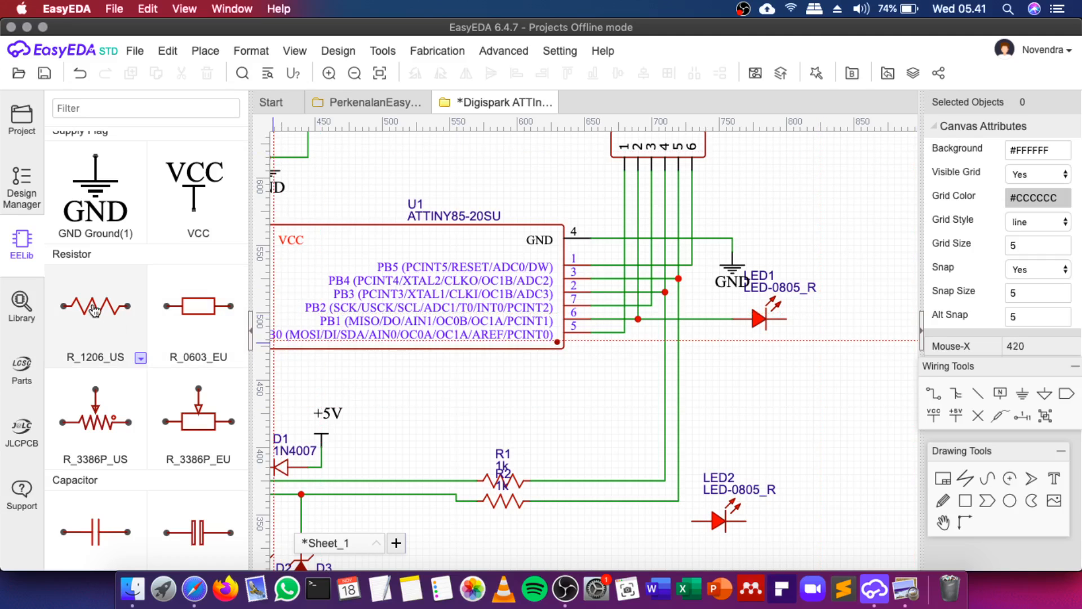
pyautogui.click(90, 307)
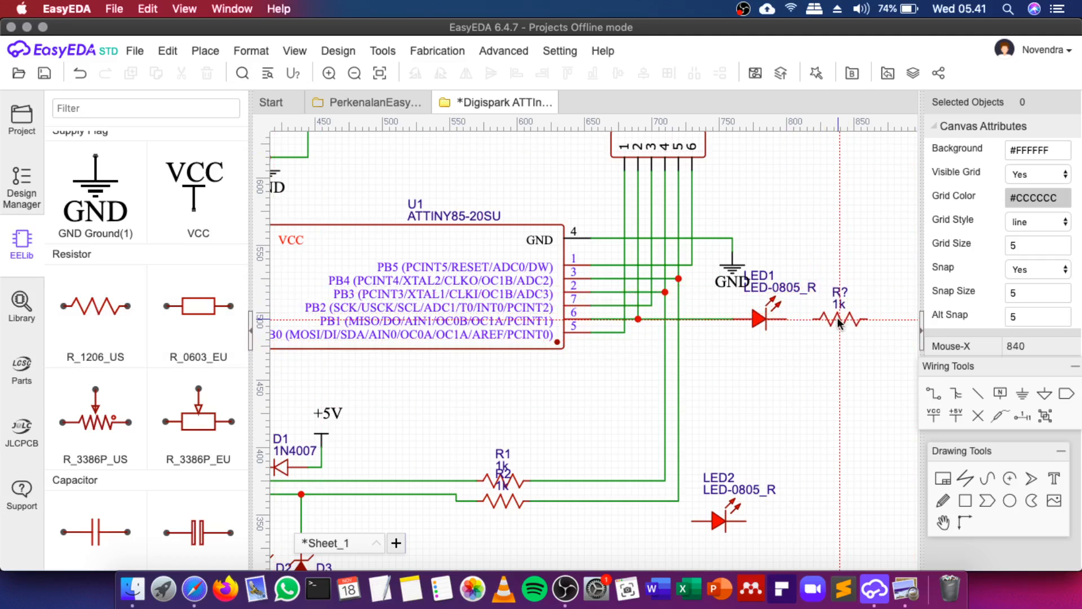
pyautogui.click(834, 320)
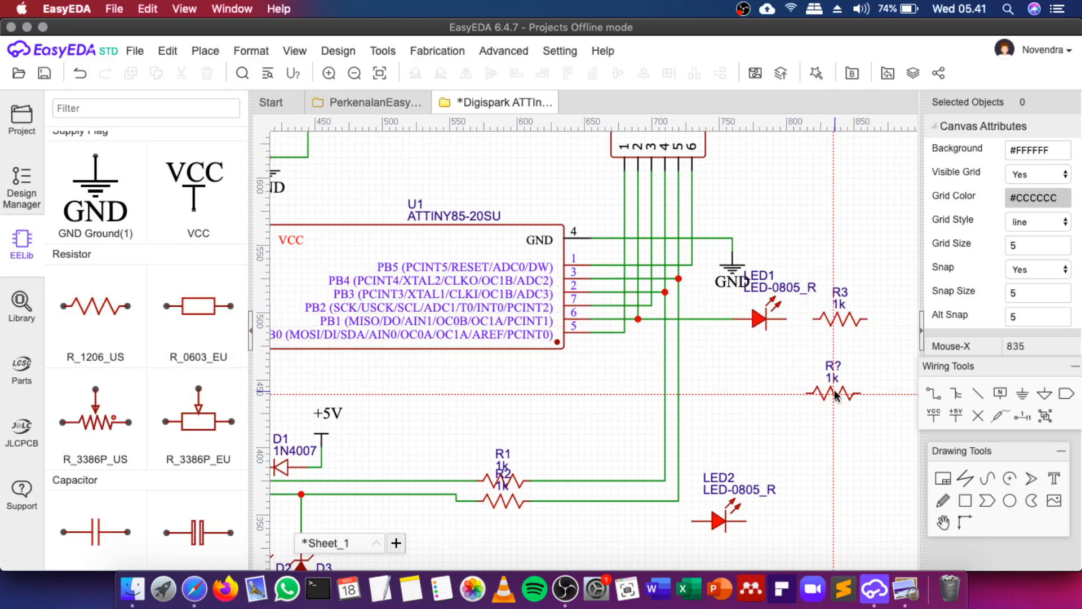
pyautogui.press('Escape')
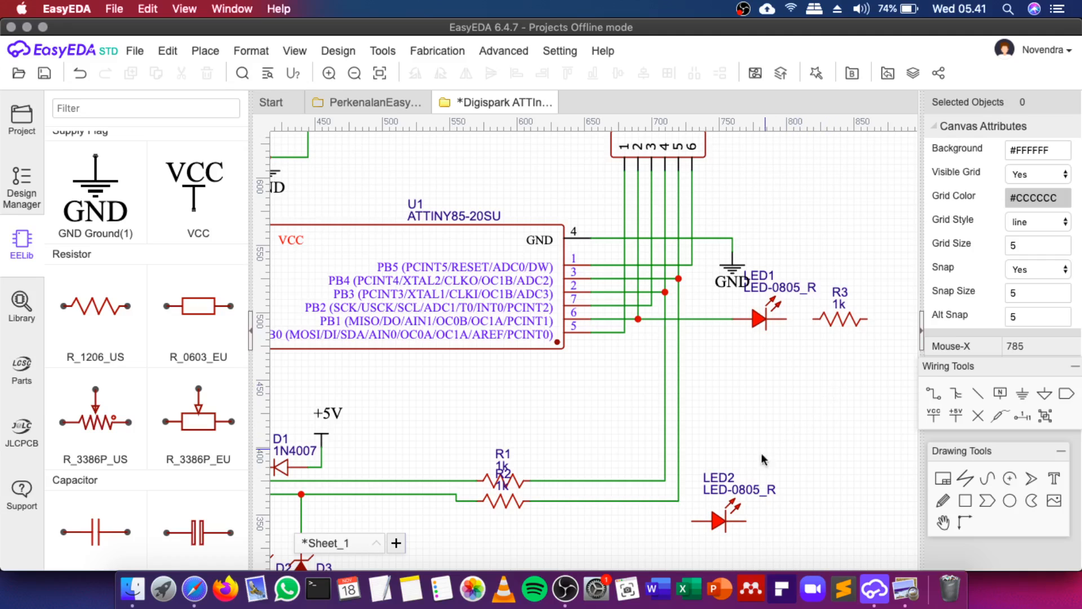
# Check the reference schematic in Preview, return to EasyEDA, and move LED2 up to a spot below LED1 and R3
pyautogui.click(902, 598)
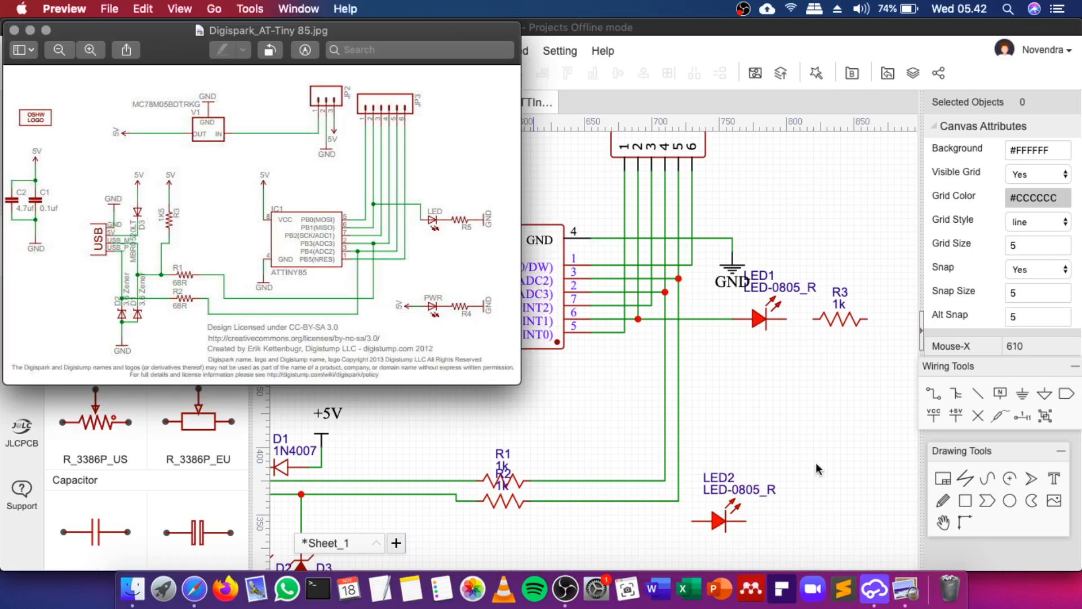
pyautogui.click(723, 519)
pyautogui.moveTo(721, 518); pyautogui.dragTo(799, 423)
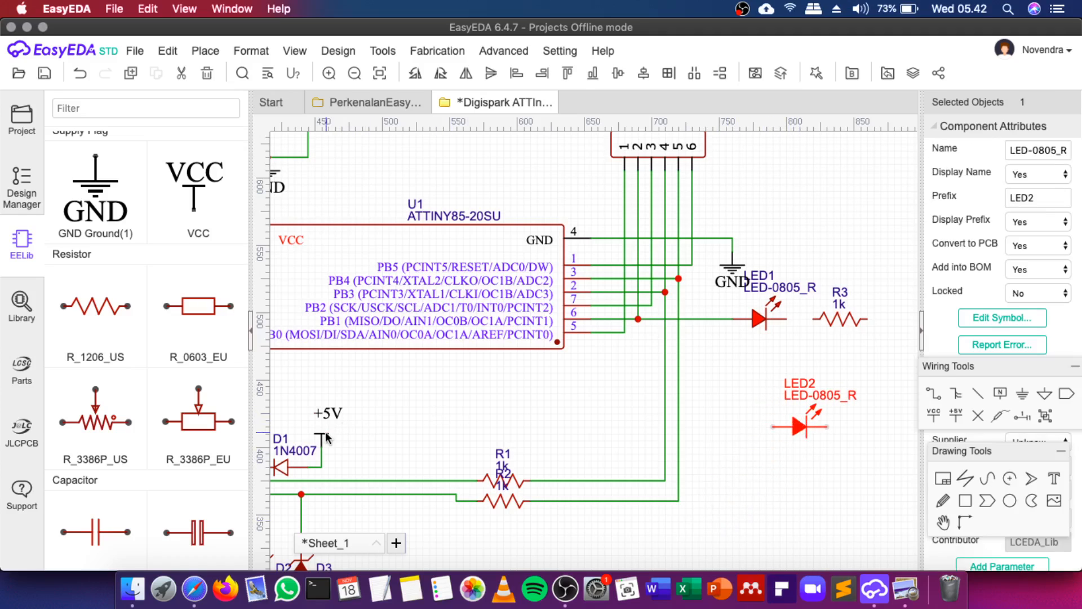
# Place a +5V symbol to the left of LED2 and an R_1206_US 1k resistor to its right, in line with it
pyautogui.click(955, 416)
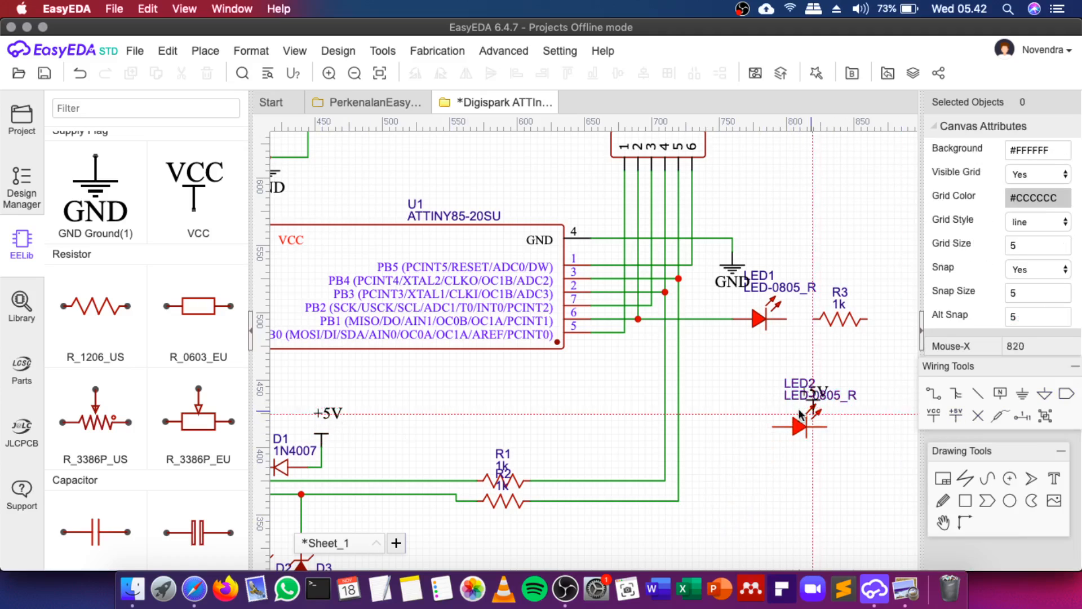
pyautogui.click(739, 423)
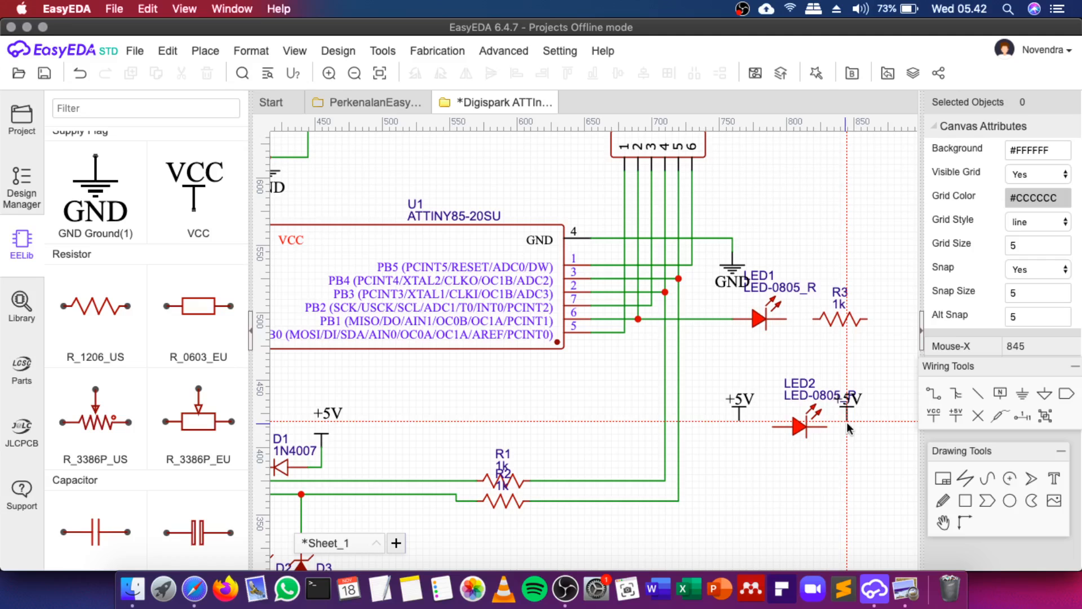
pyautogui.press('Escape')
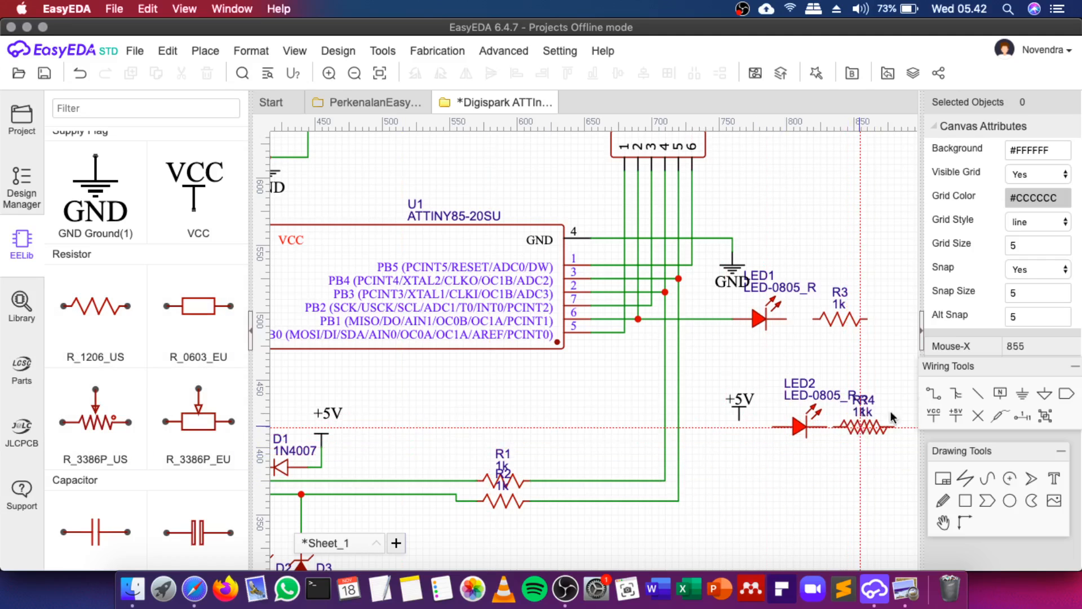
pyautogui.click(866, 427)
# Place two GND symbols, one to the lower right of R4 and one to the lower right of R3, and end the placement
pyautogui.click(1030, 398)
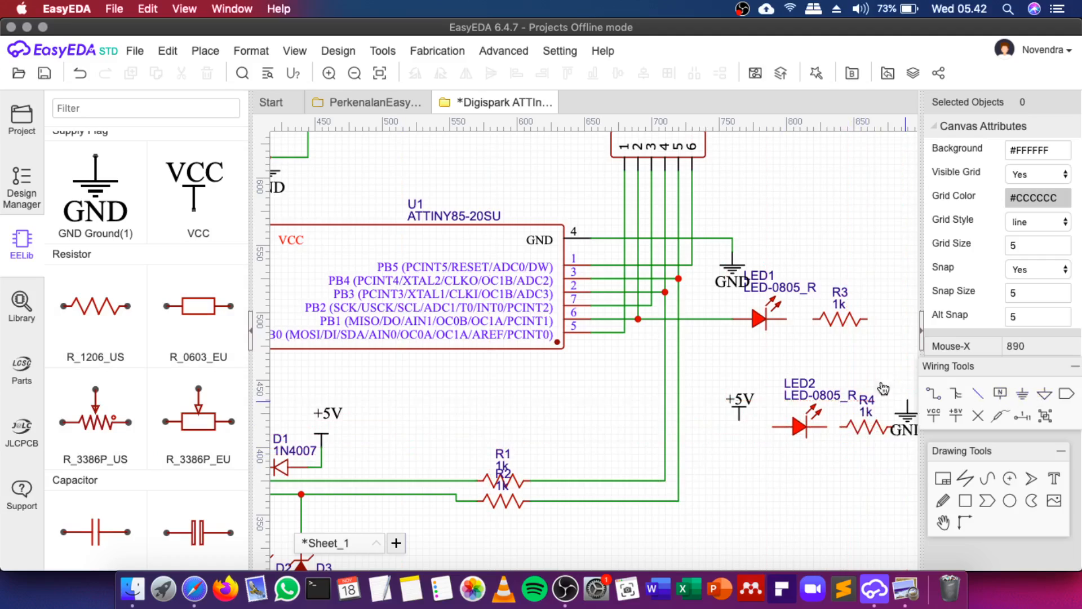
pyautogui.scroll(-5, 829, 404)
pyautogui.scroll(5, 829, 404)
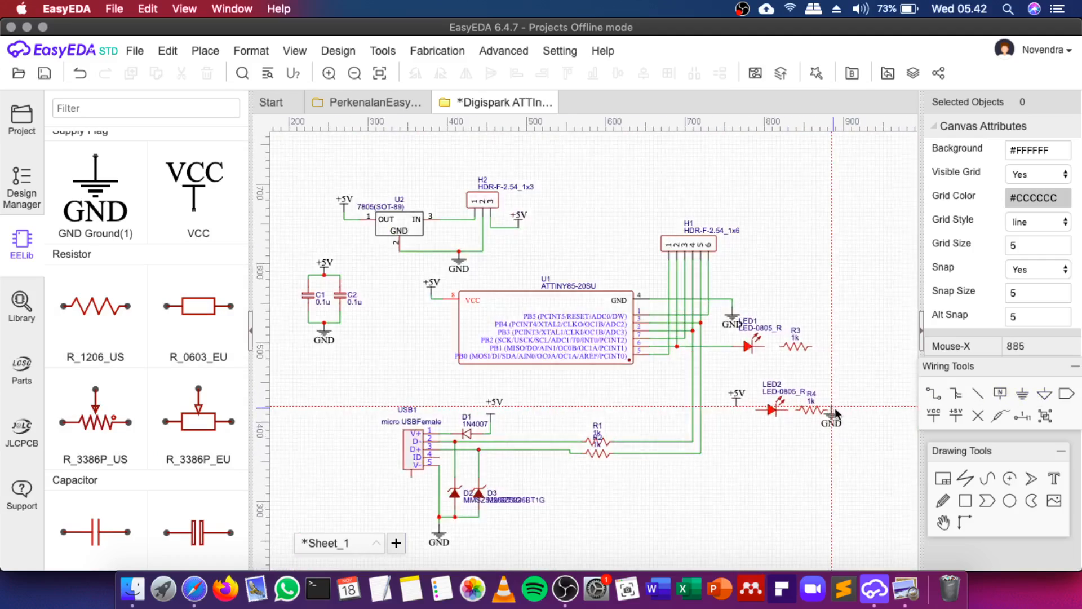
pyautogui.click(812, 433)
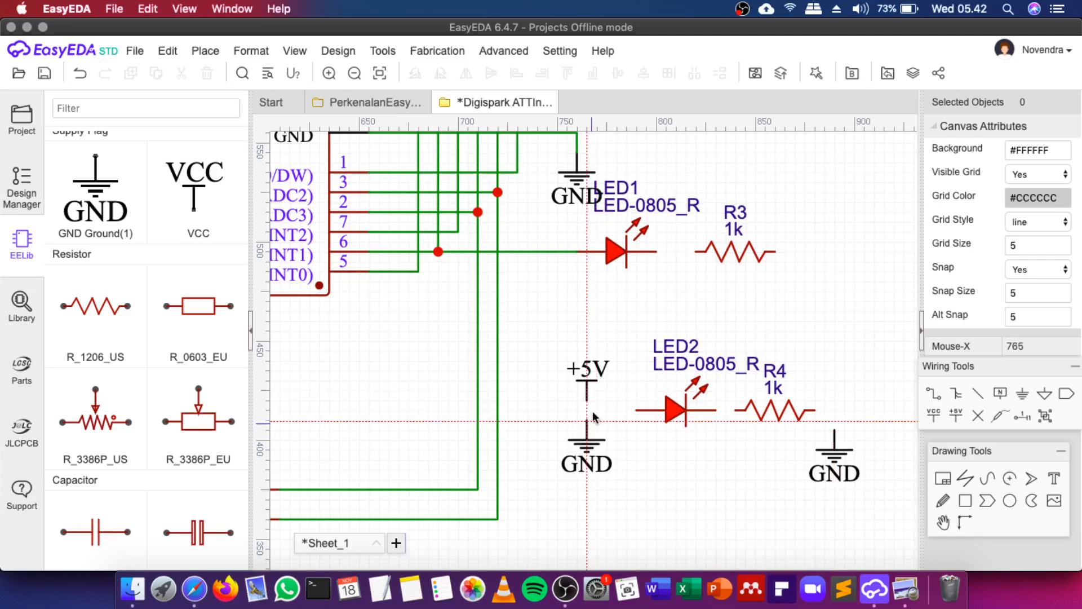
pyautogui.click(821, 274)
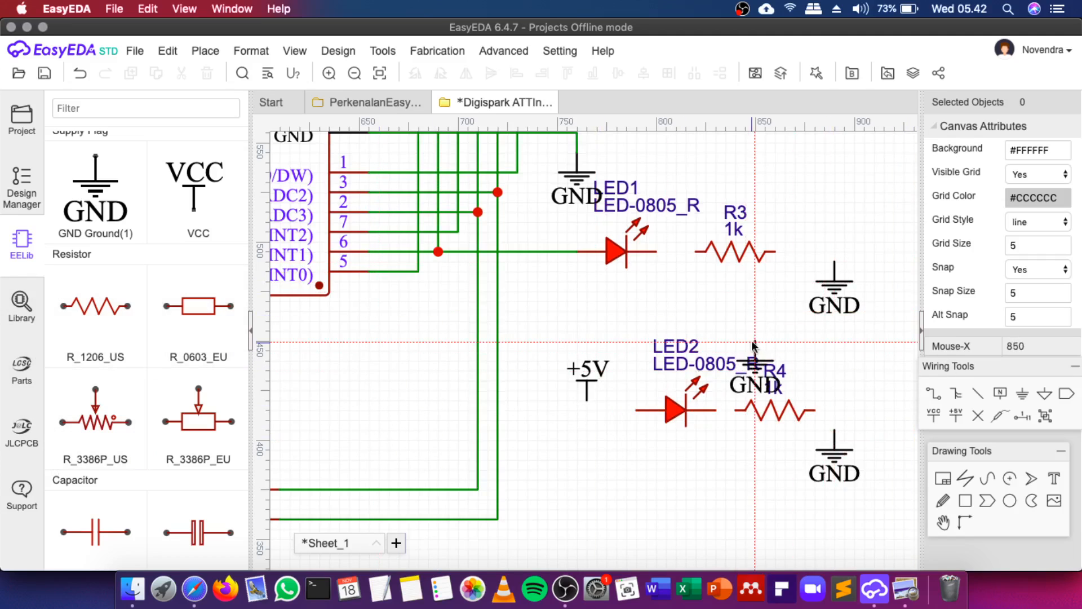
pyautogui.press('Escape')
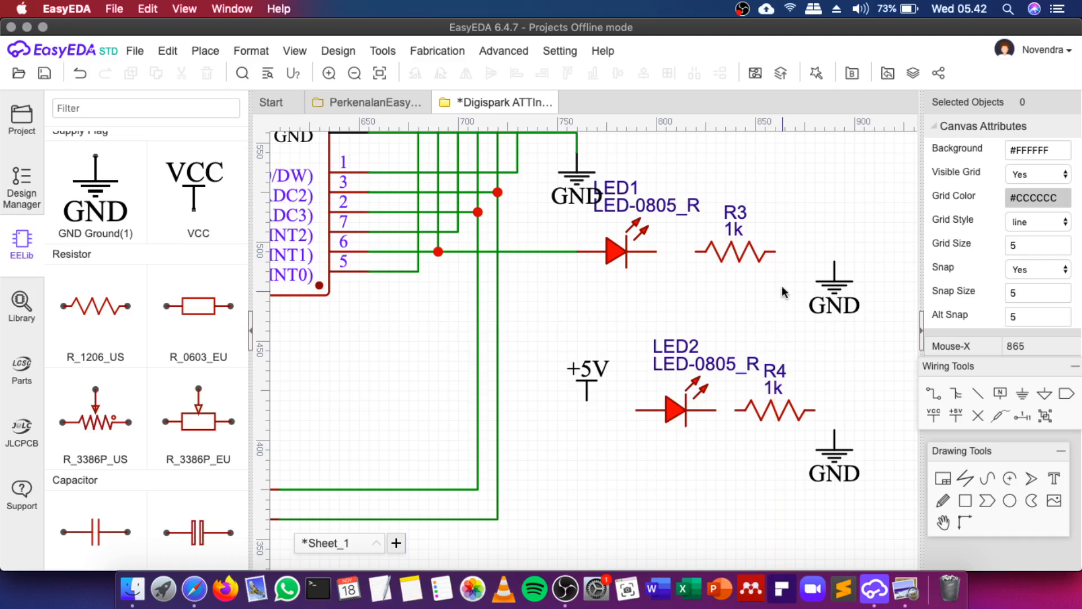
# Wire R3's right end to the GND symbol beside it, and R3's left end to LED1's cathode
pyautogui.press('w')
pyautogui.click(777, 253)
pyautogui.click(834, 279)
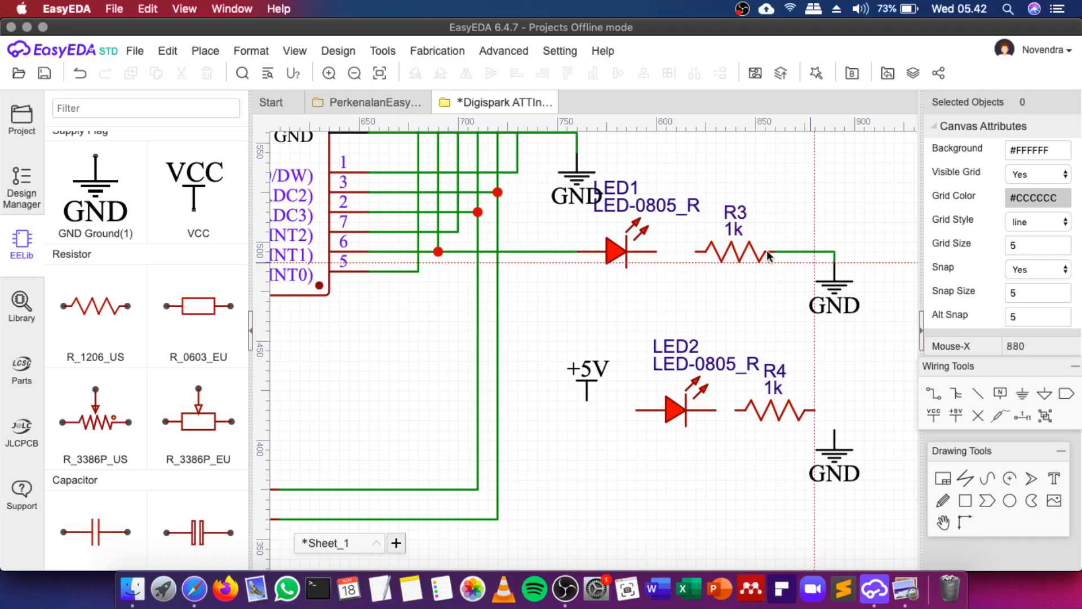
pyautogui.click(696, 251)
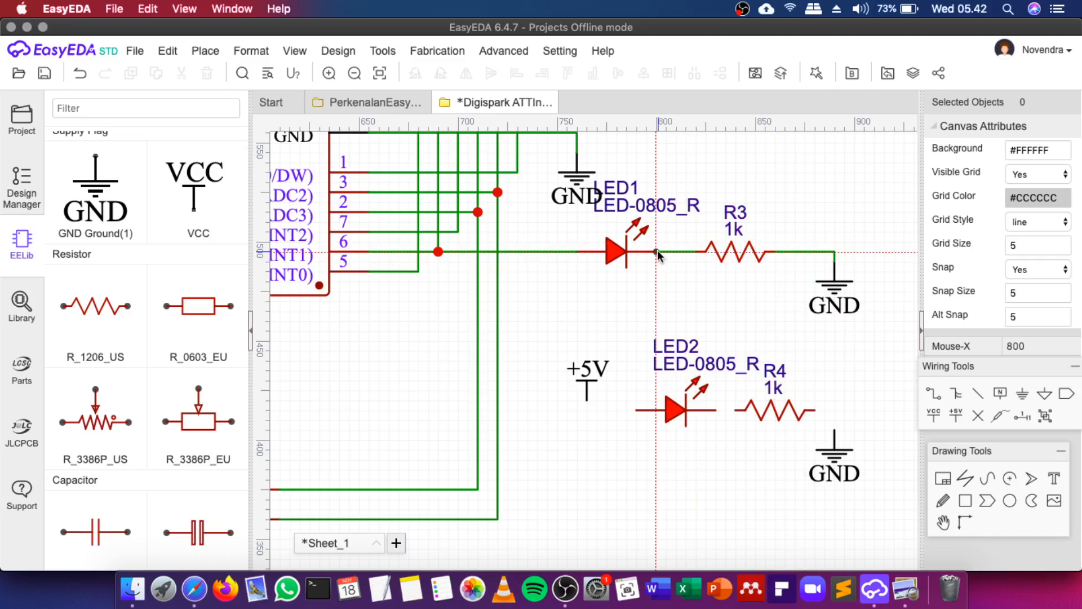
pyautogui.click(657, 252)
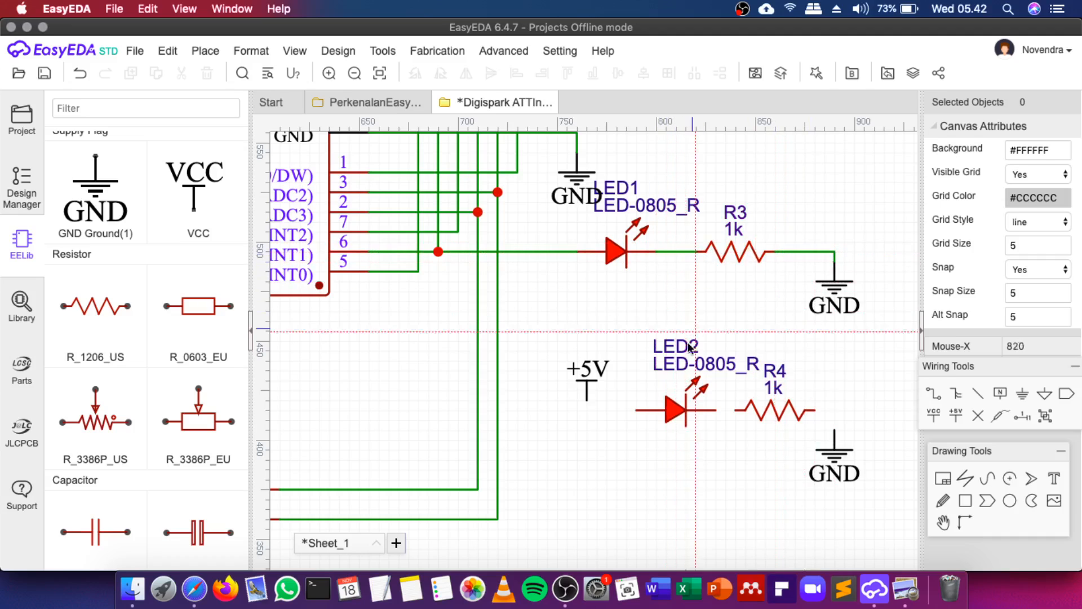
# Wire LED2's branch in series: anode to +5V, cathode to R4, and R4's right end to GND
pyautogui.click(634, 410)
pyautogui.click(587, 399)
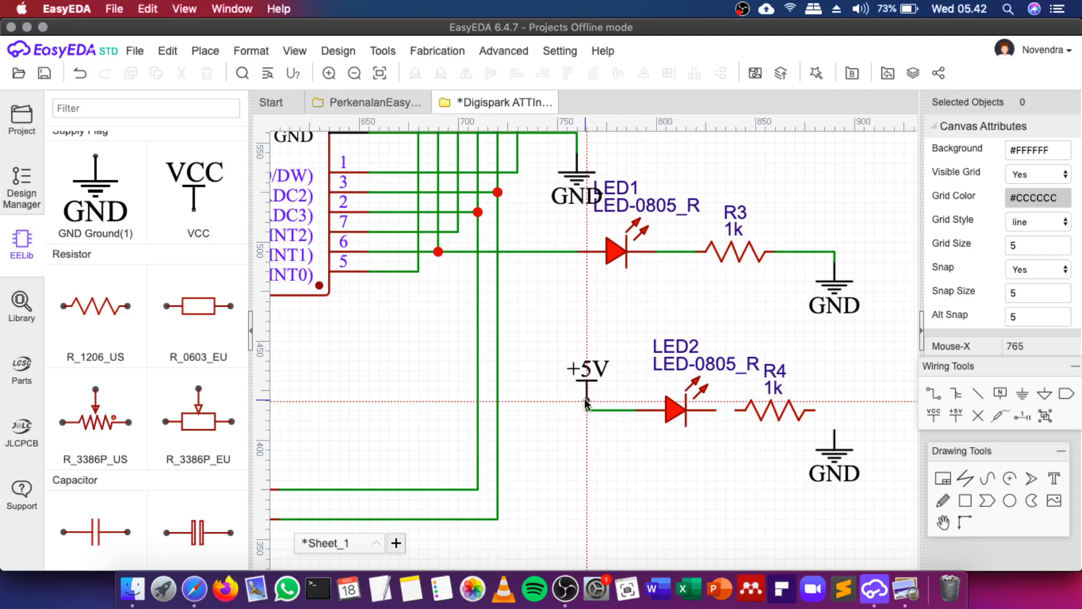
pyautogui.click(715, 410)
pyautogui.click(736, 409)
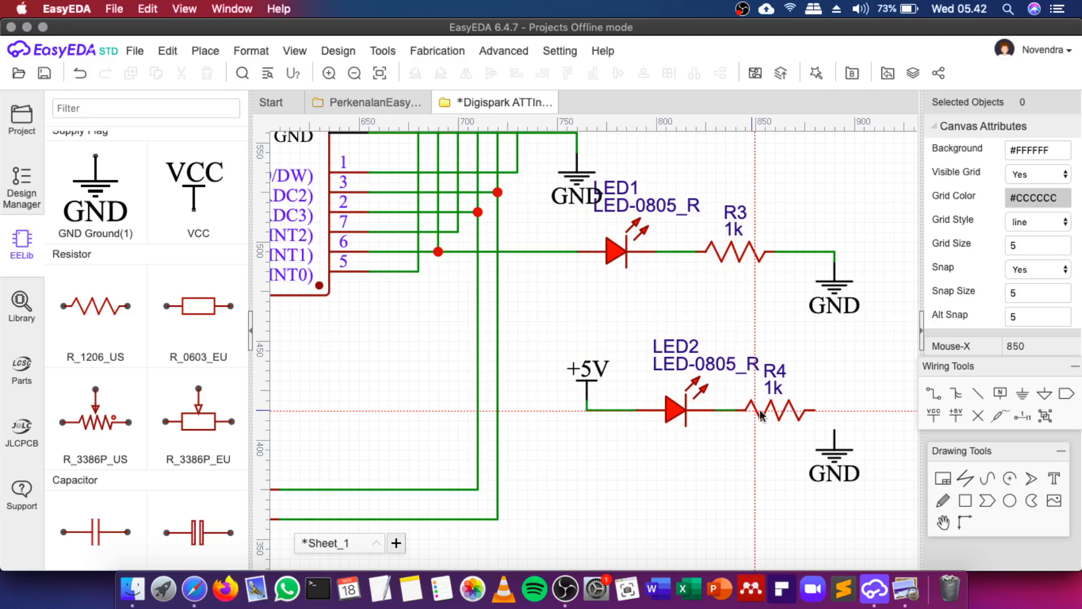
pyautogui.click(823, 410)
pyautogui.click(834, 430)
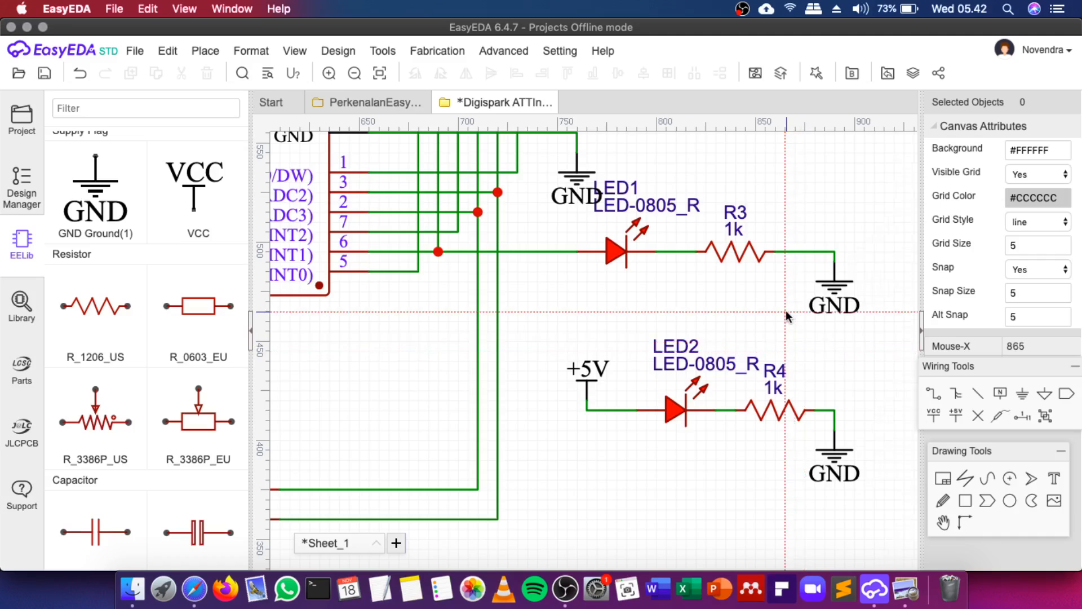
# Separate the overlapping Zener diode labels, moving D2's designator and name left of D2 and D3's designator and name beside D3
pyautogui.scroll(-5, 786, 310)
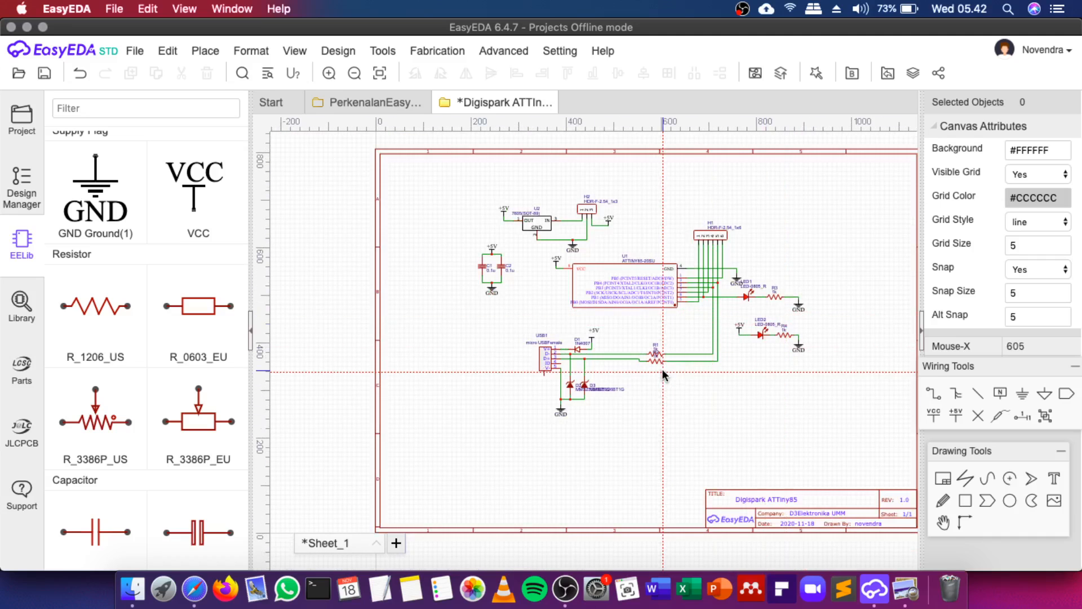
pyautogui.scroll(2, 661, 369)
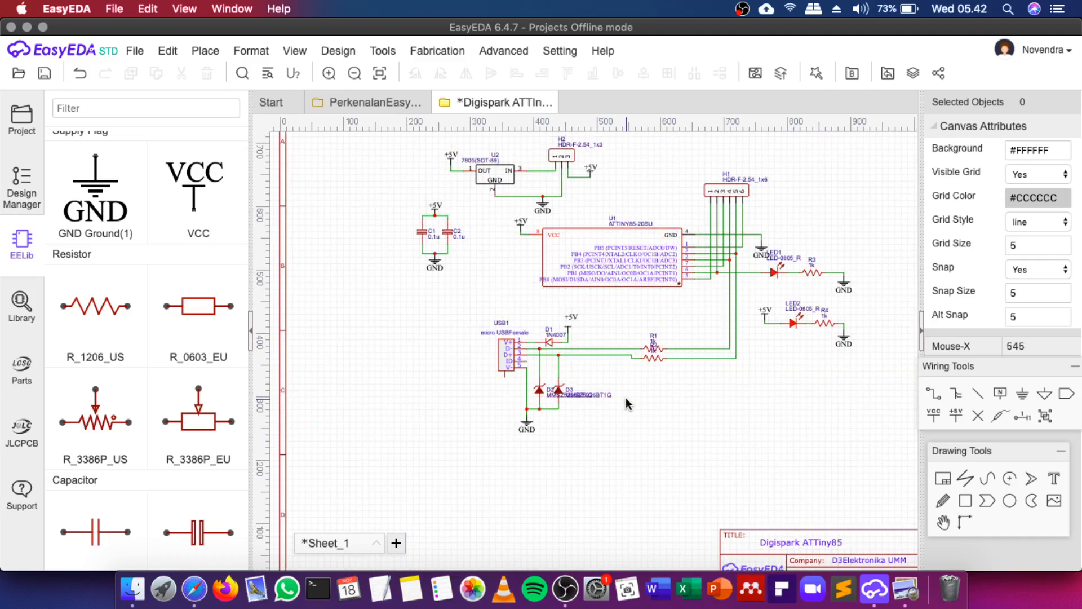
pyautogui.scroll(3, 584, 366)
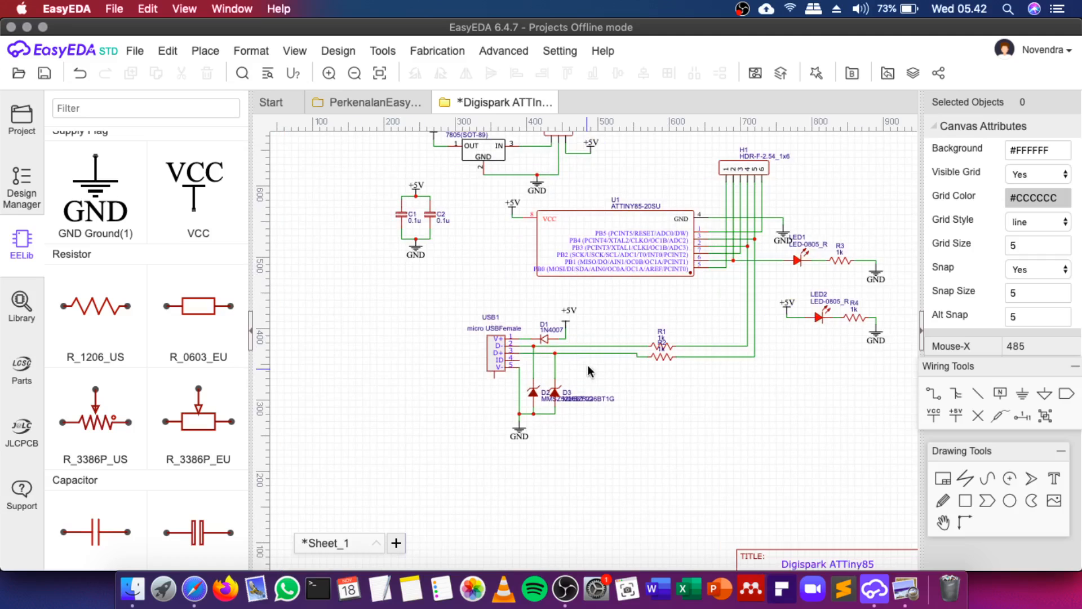
pyautogui.moveTo(574, 387); pyautogui.dragTo(414, 376)
pyautogui.moveTo(505, 369); pyautogui.dragTo(425, 363)
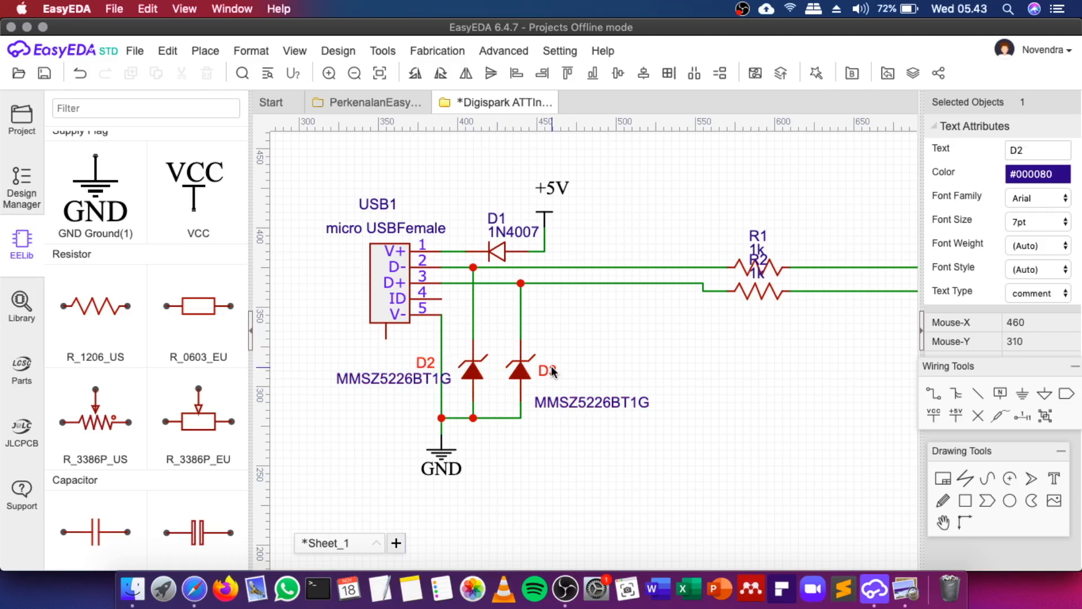
pyautogui.moveTo(548, 365); pyautogui.dragTo(554, 359)
pyautogui.moveTo(572, 400); pyautogui.dragTo(573, 380)
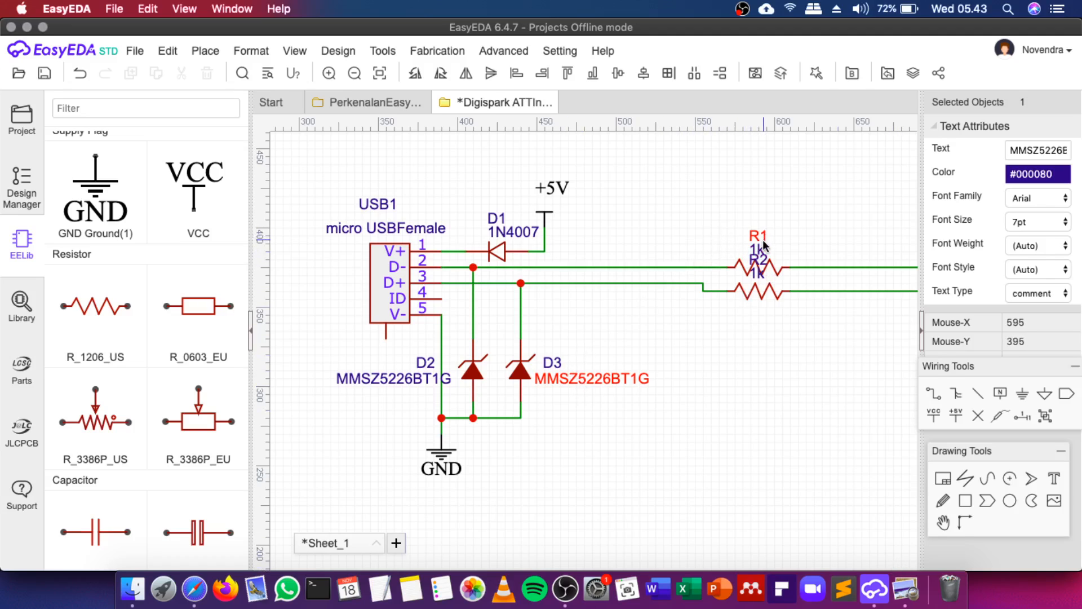
# Compare the drawn schematic with the Digispark reference image in Preview
pyautogui.click(906, 588)
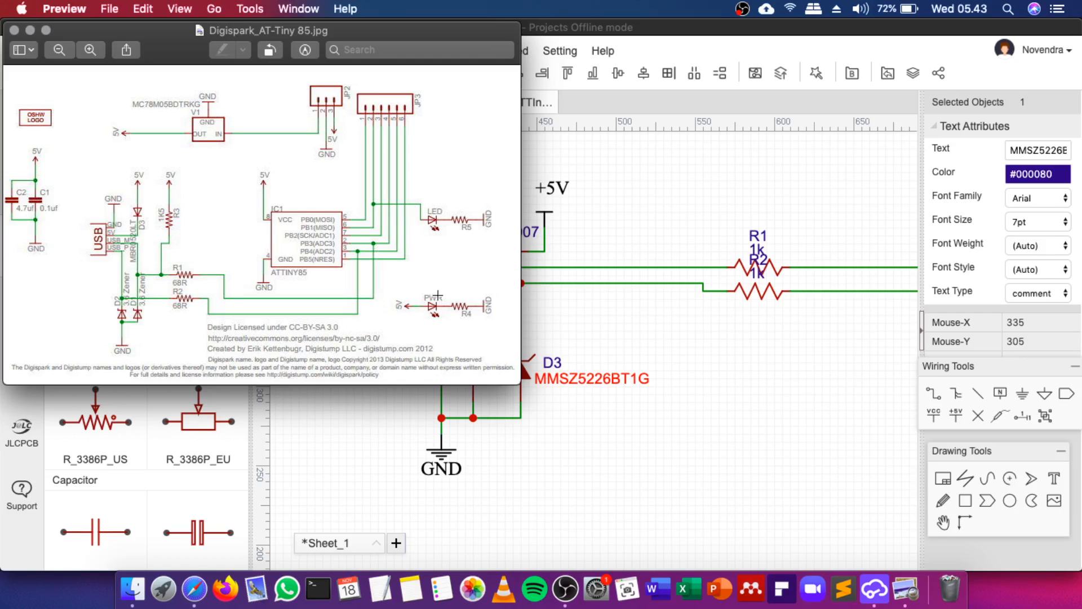
pyautogui.click(709, 381)
pyautogui.scroll(-5, 661, 374)
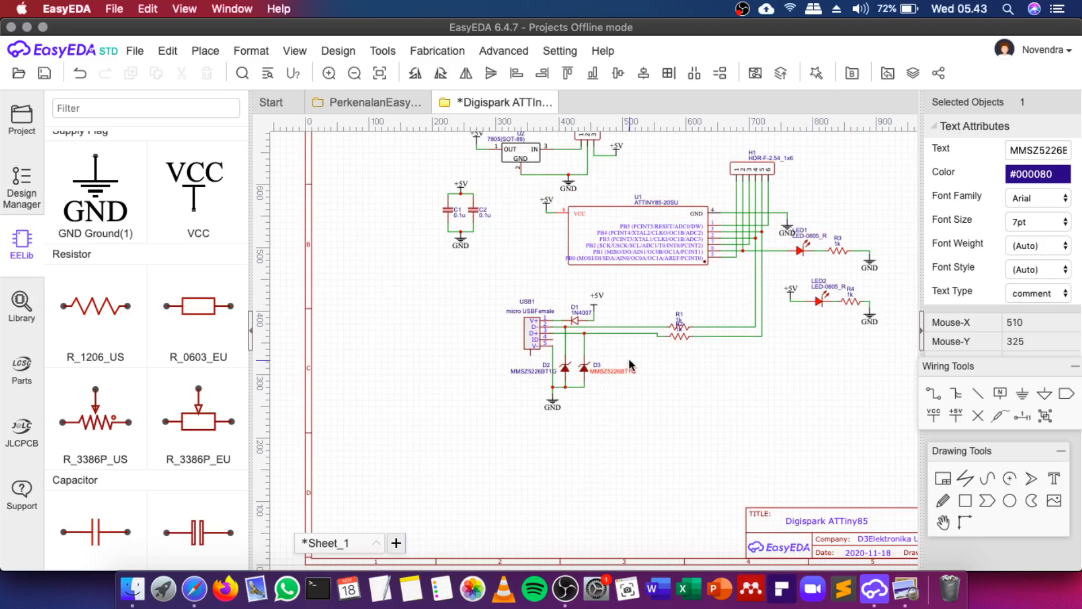
pyautogui.scroll(-1, 630, 365)
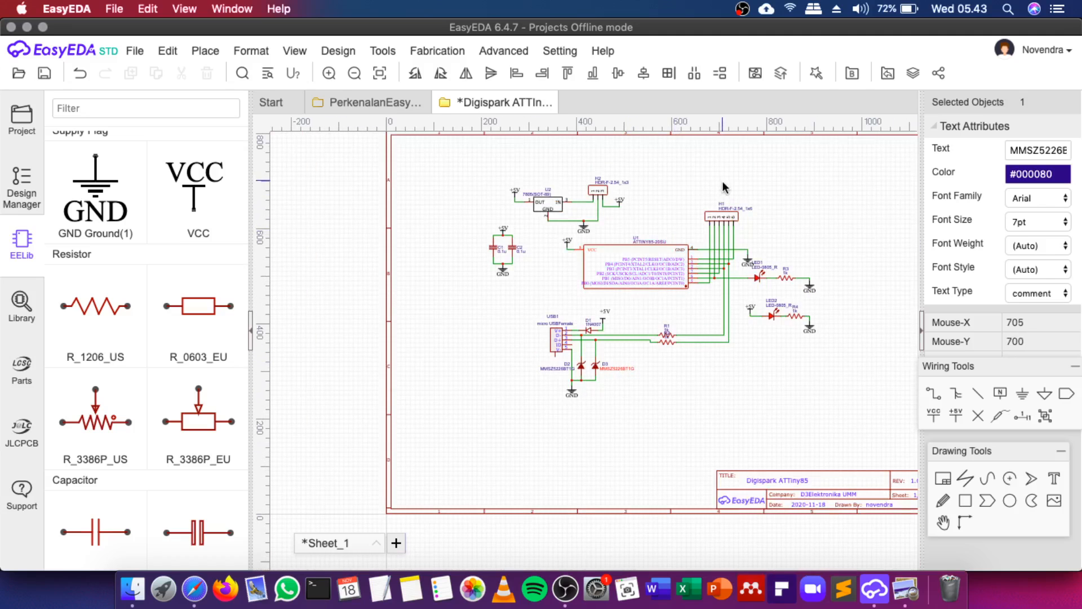
pyautogui.scroll(1, 722, 184)
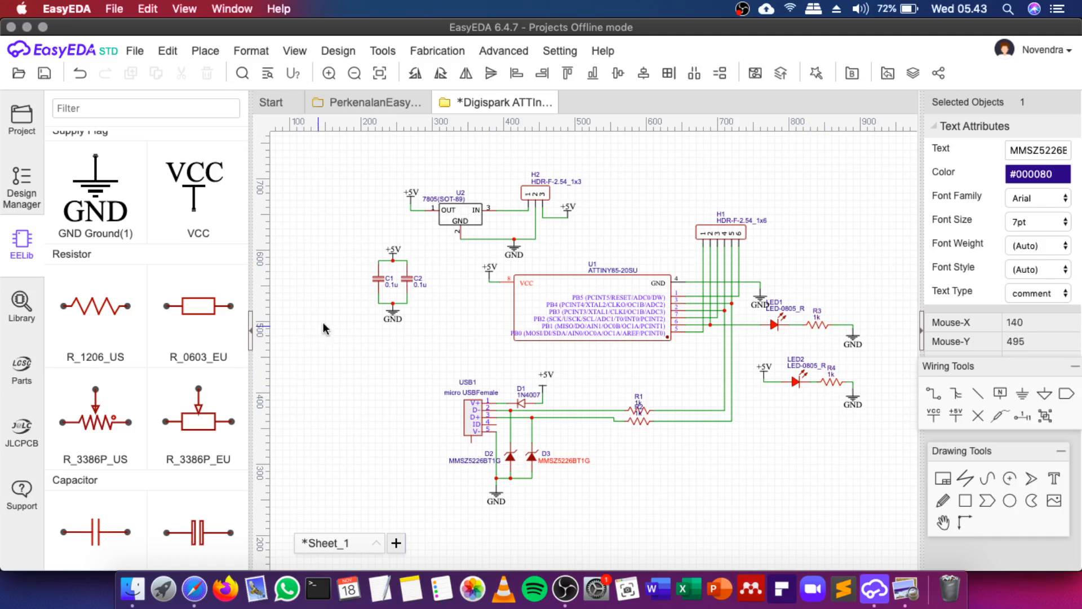
# Close the Digispark reference image, quit Preview, and save the schematic in EasyEDA
pyautogui.click(912, 598)
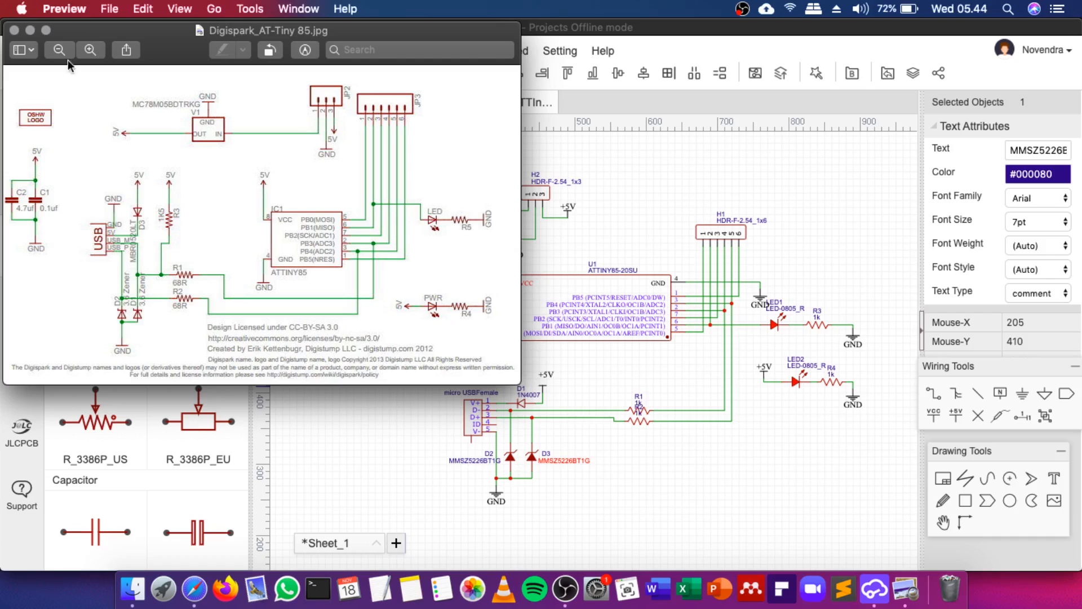
pyautogui.click(14, 30)
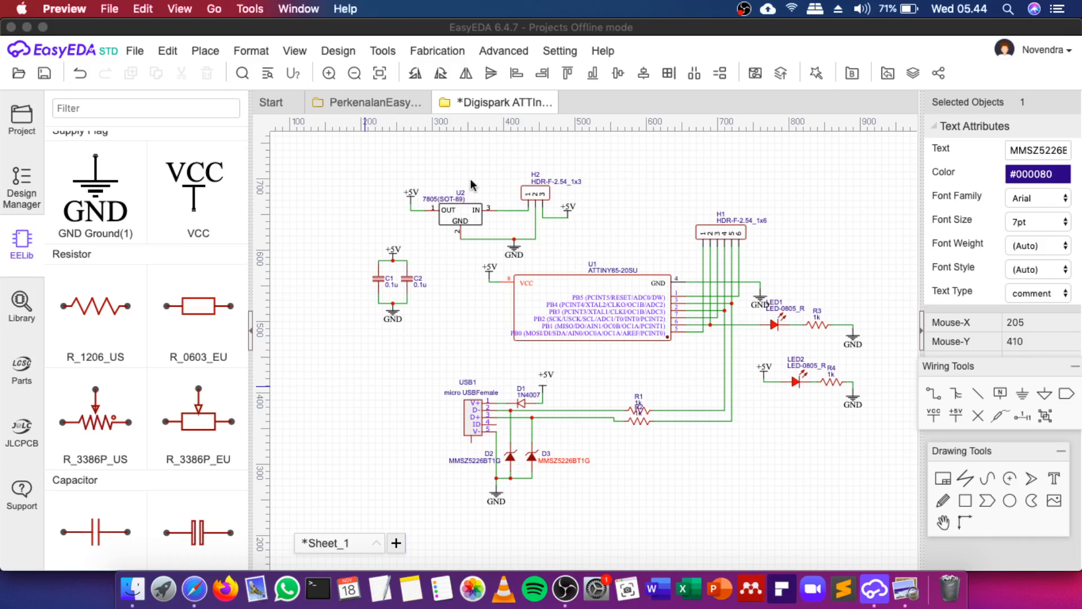
pyautogui.scroll(-5, 558, 308)
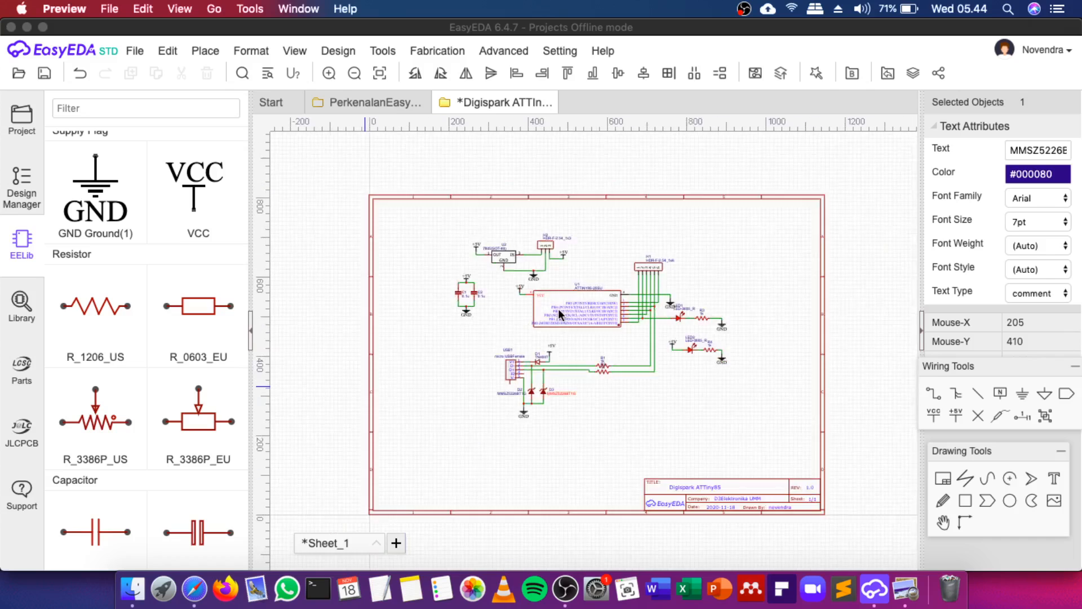
pyautogui.scroll(4, 560, 309)
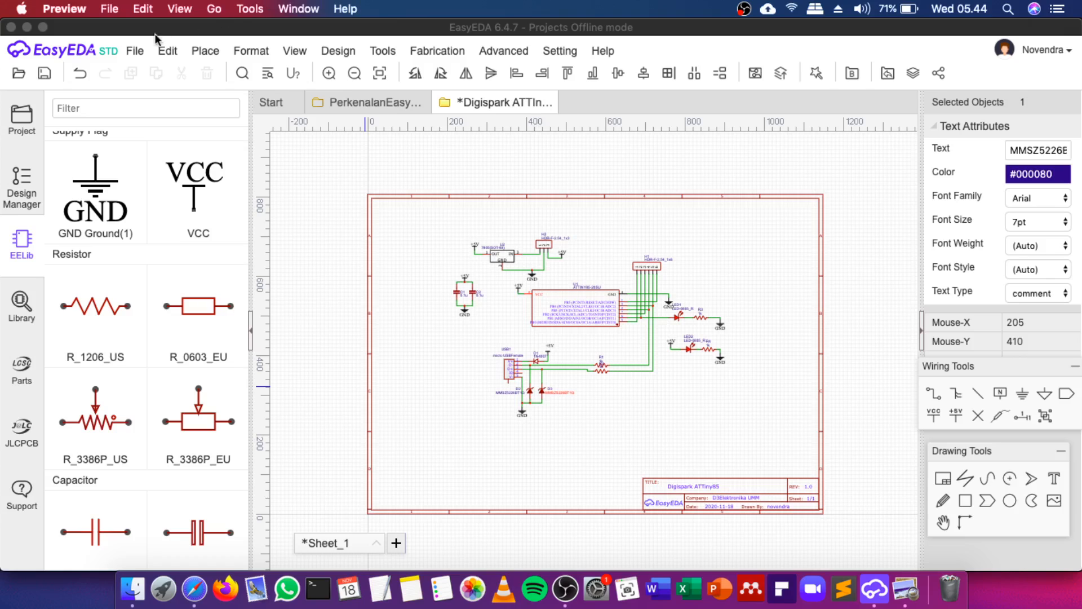
pyautogui.press('super+q')
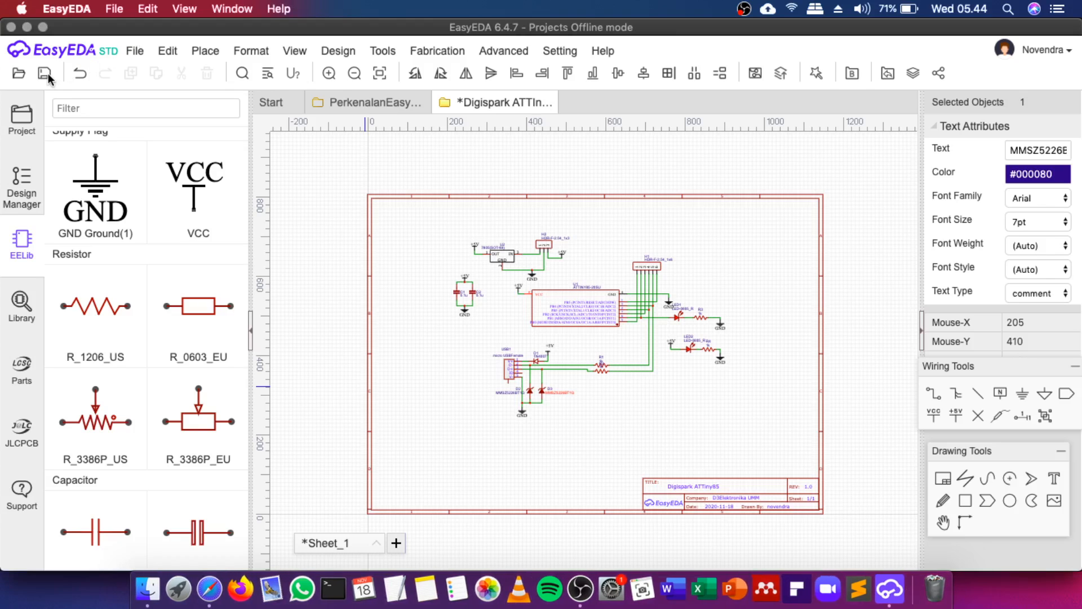
pyautogui.click(44, 74)
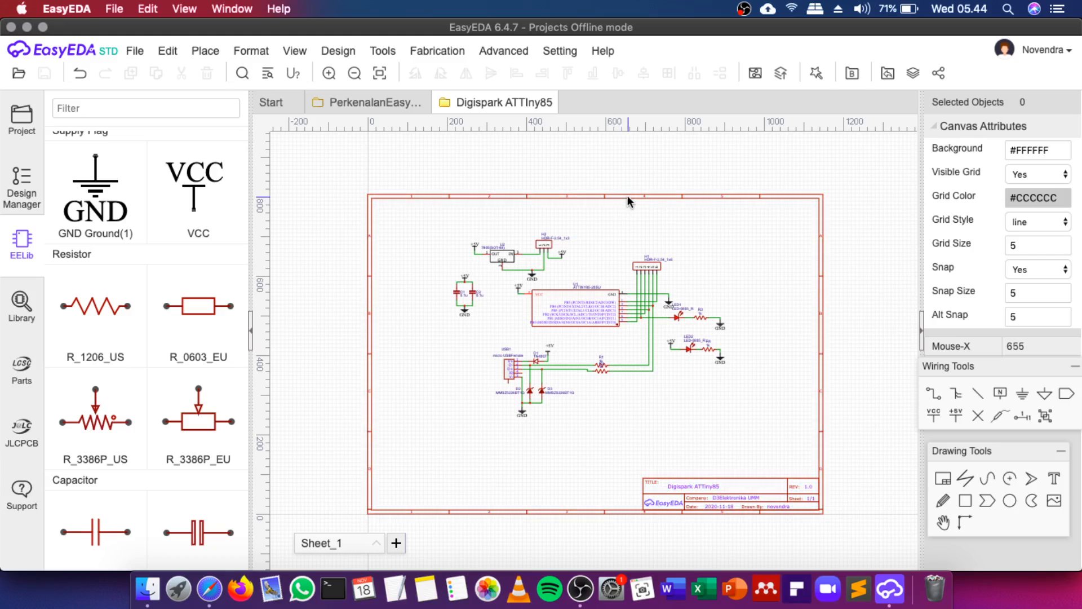
pyautogui.click(745, 9)
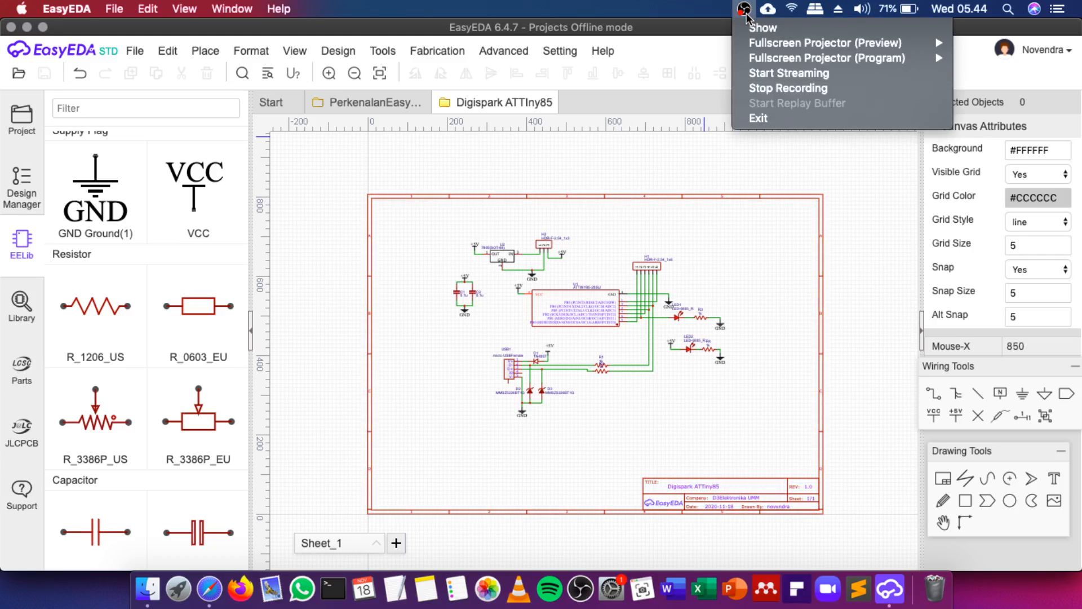